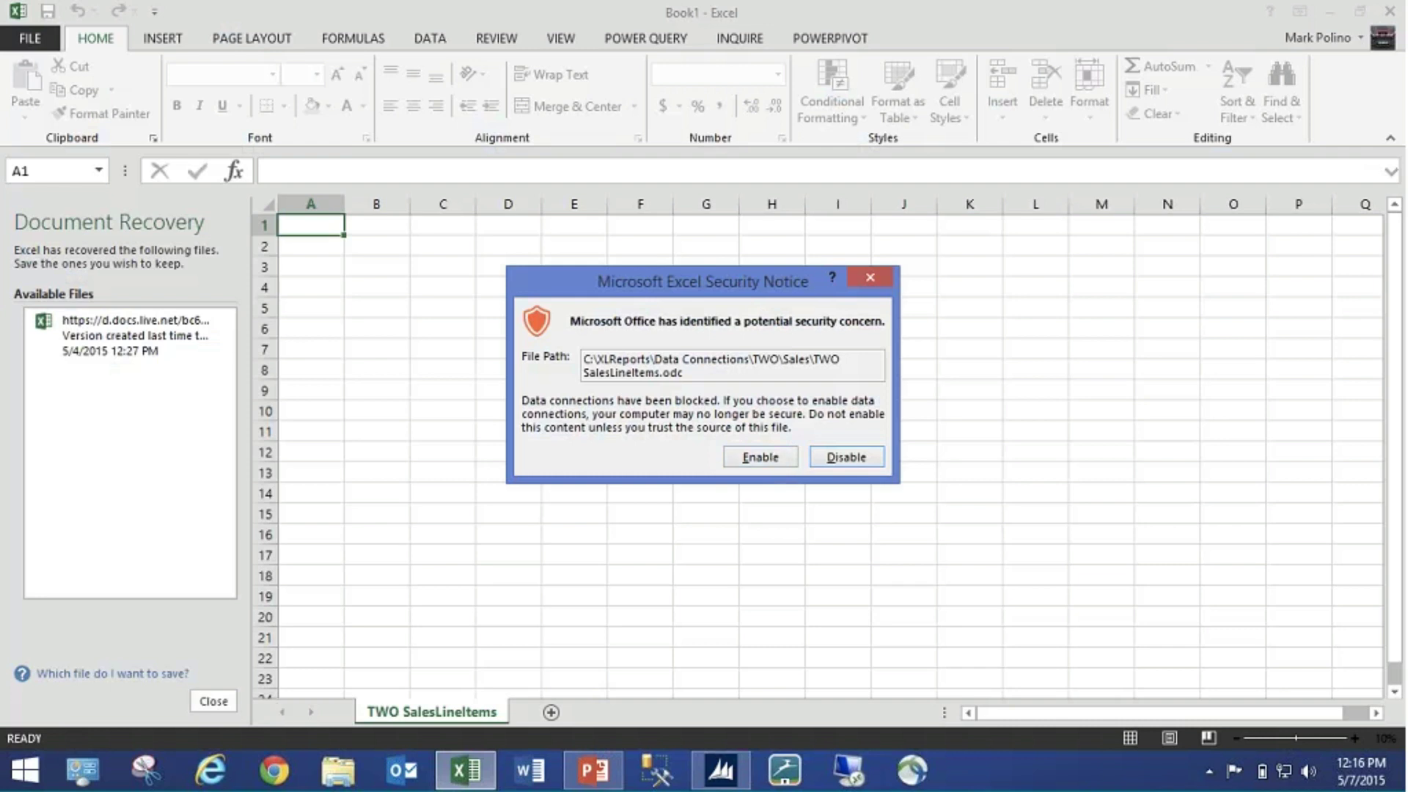
- Enable the blocked TWO SalesLineItems data connection and import it as a PivotTable Report into the existing worksheet at A1
{"action": "left_click", "coordinate": [772, 450]}
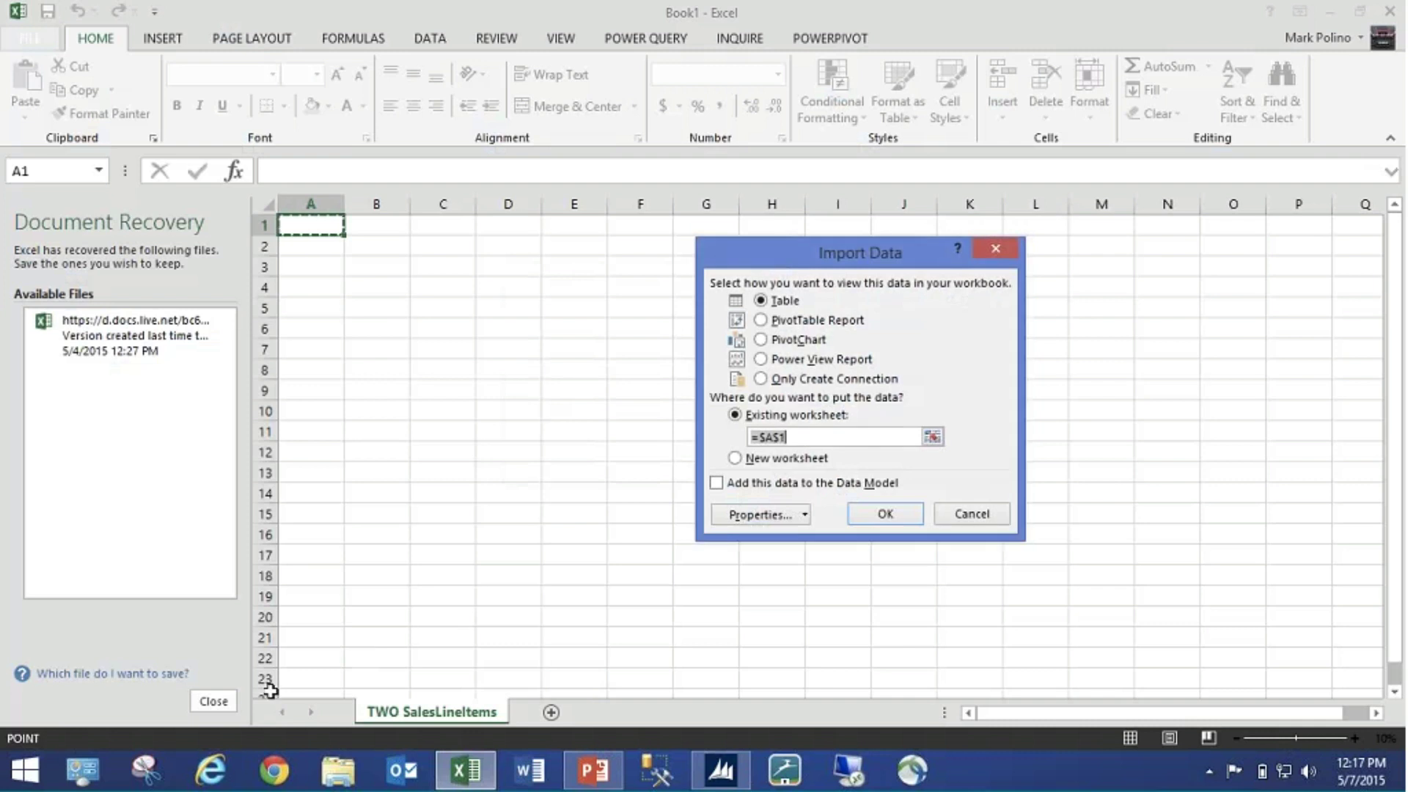
{"action": "left_click", "coordinate": [222, 709]}
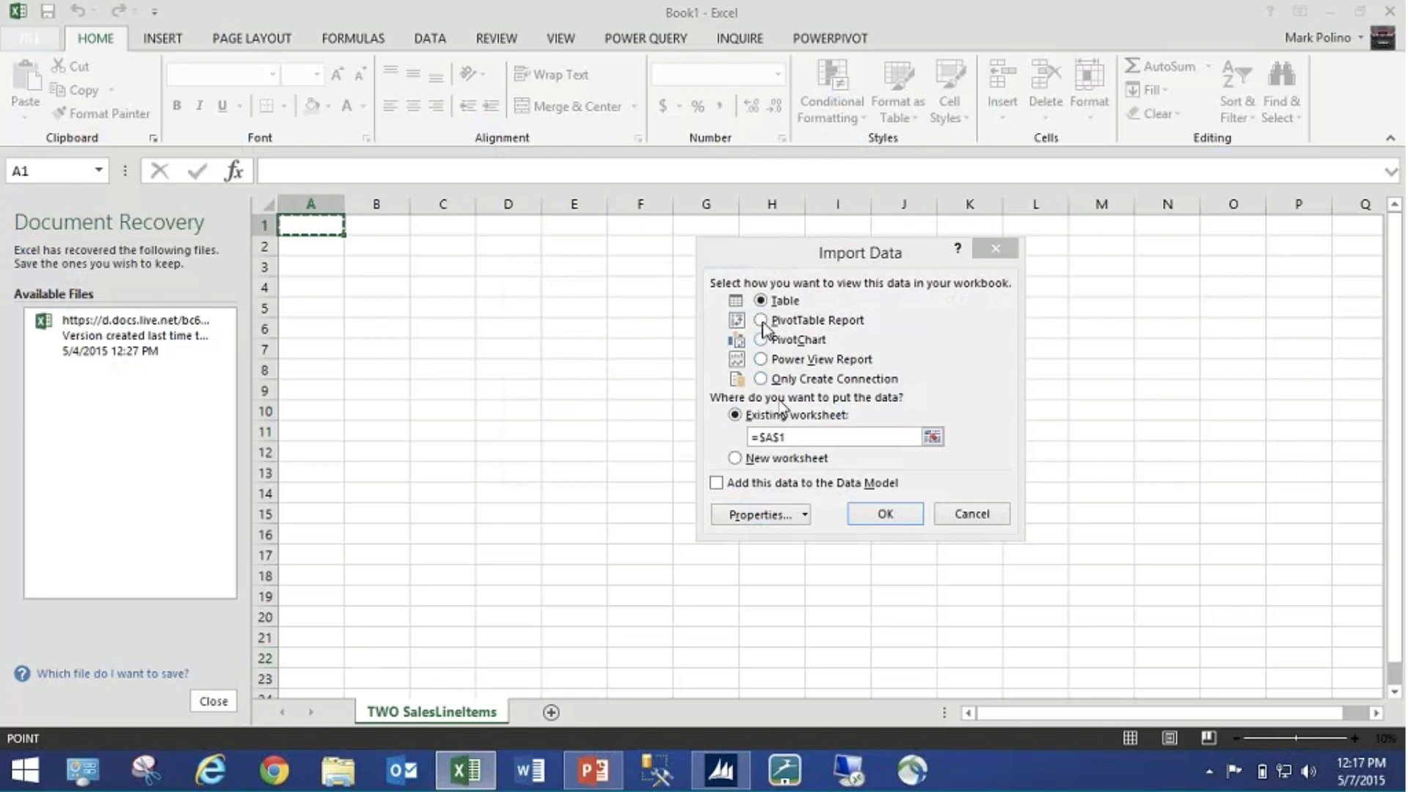
{"action": "left_click", "coordinate": [761, 320]}
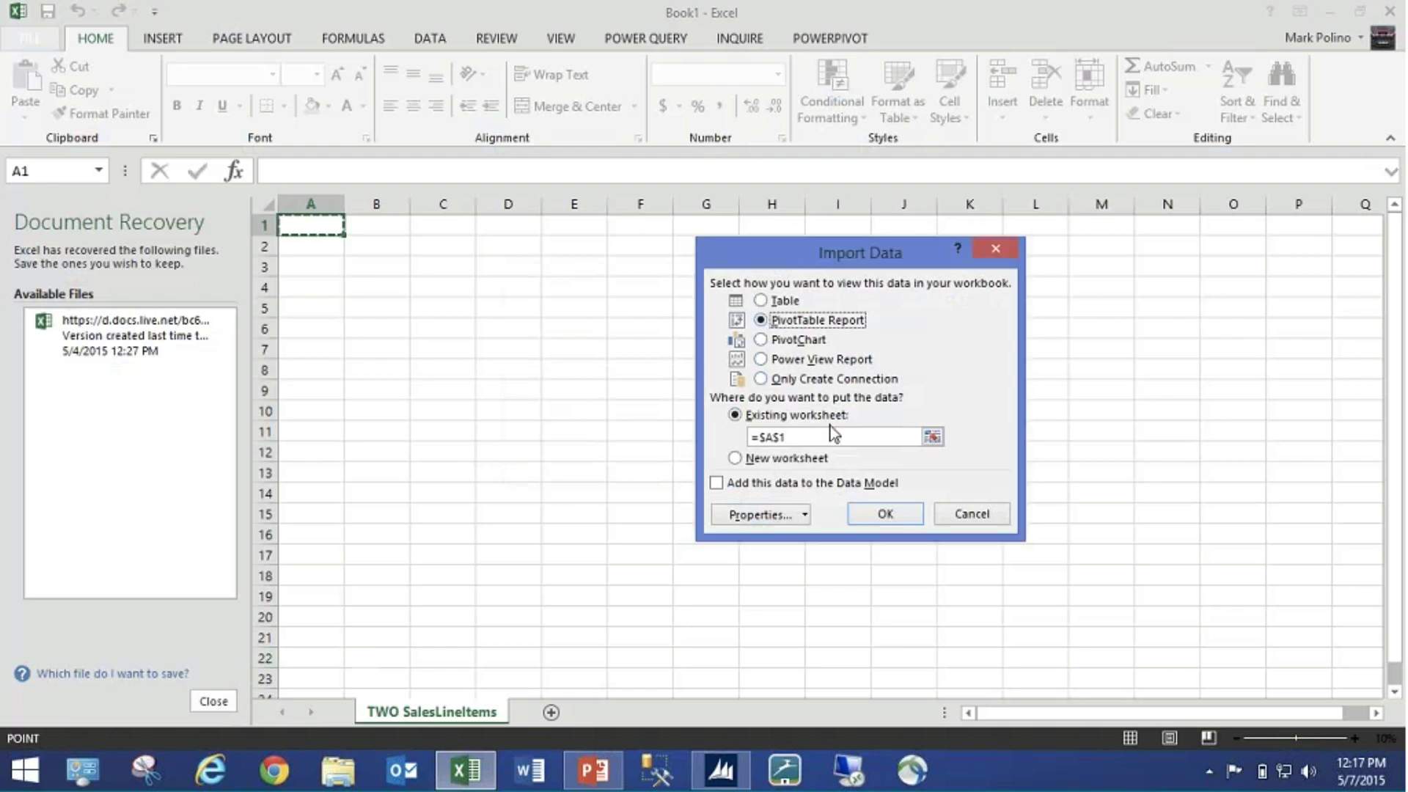
{"action": "left_click", "coordinate": [885, 514]}
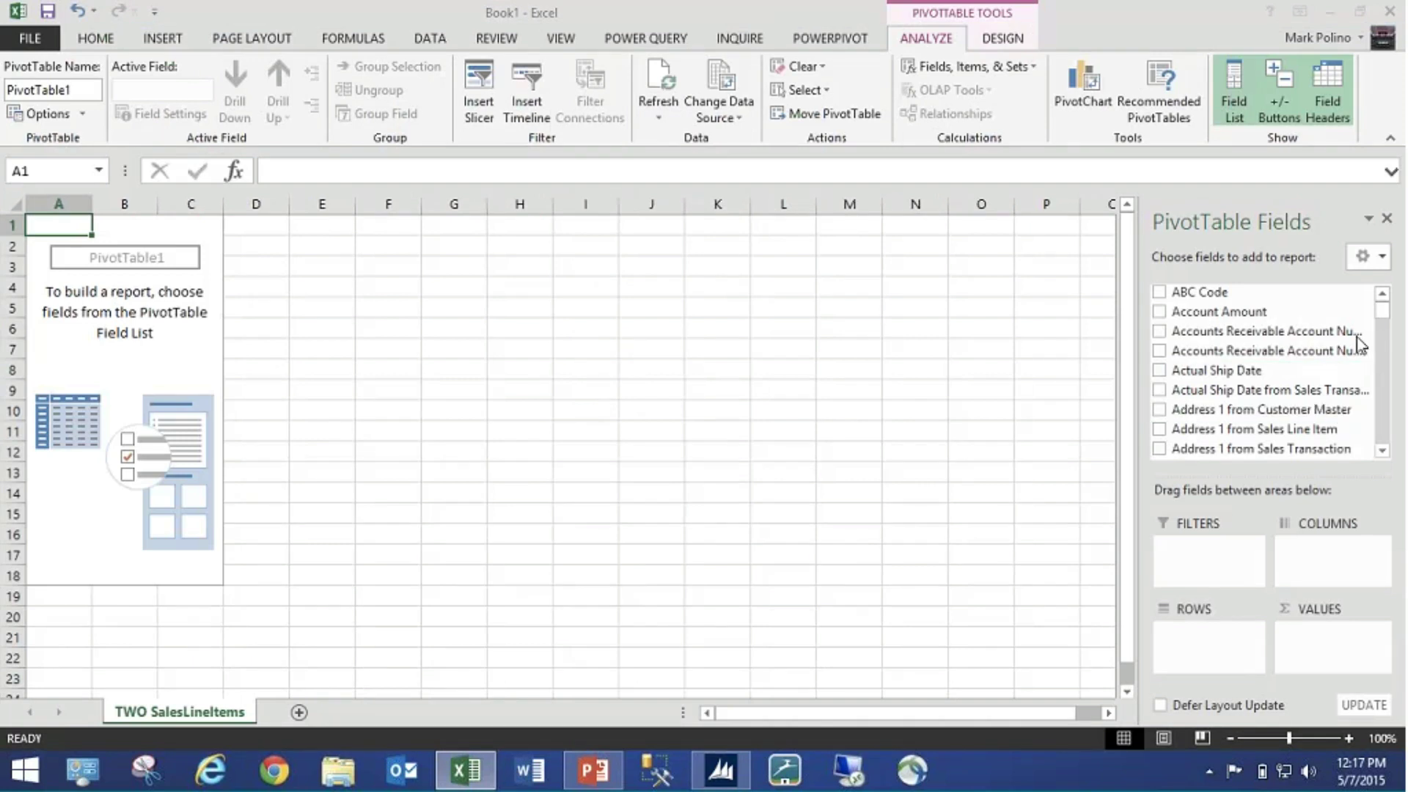
- Add the Customer Name field to the PivotTable's rows and the Extended Cost field to its values
{"action": "scroll", "coordinate": [1378, 396], "scroll_direction": "down", "scroll_amount": 6}
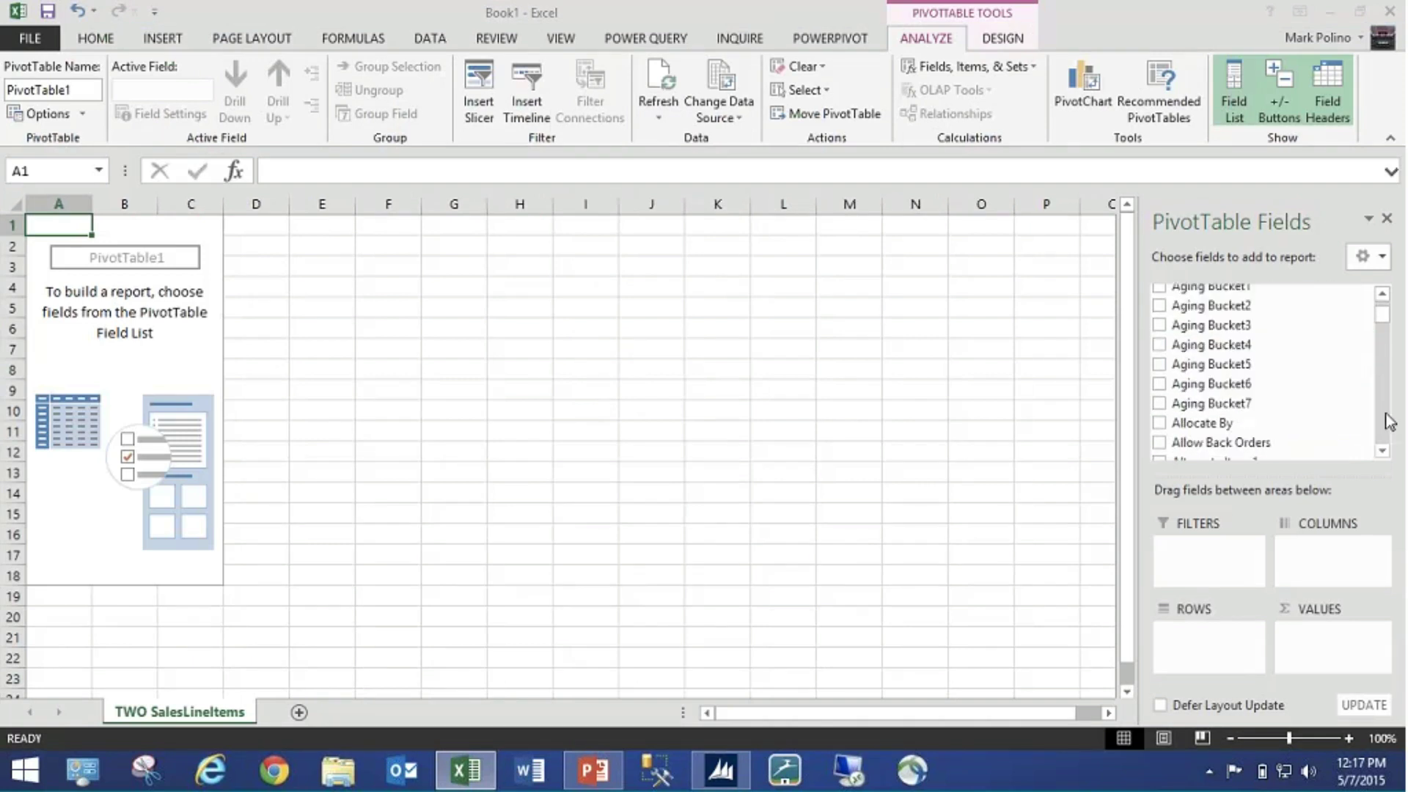
{"action": "scroll", "coordinate": [1386, 423], "scroll_direction": "down", "scroll_amount": 15}
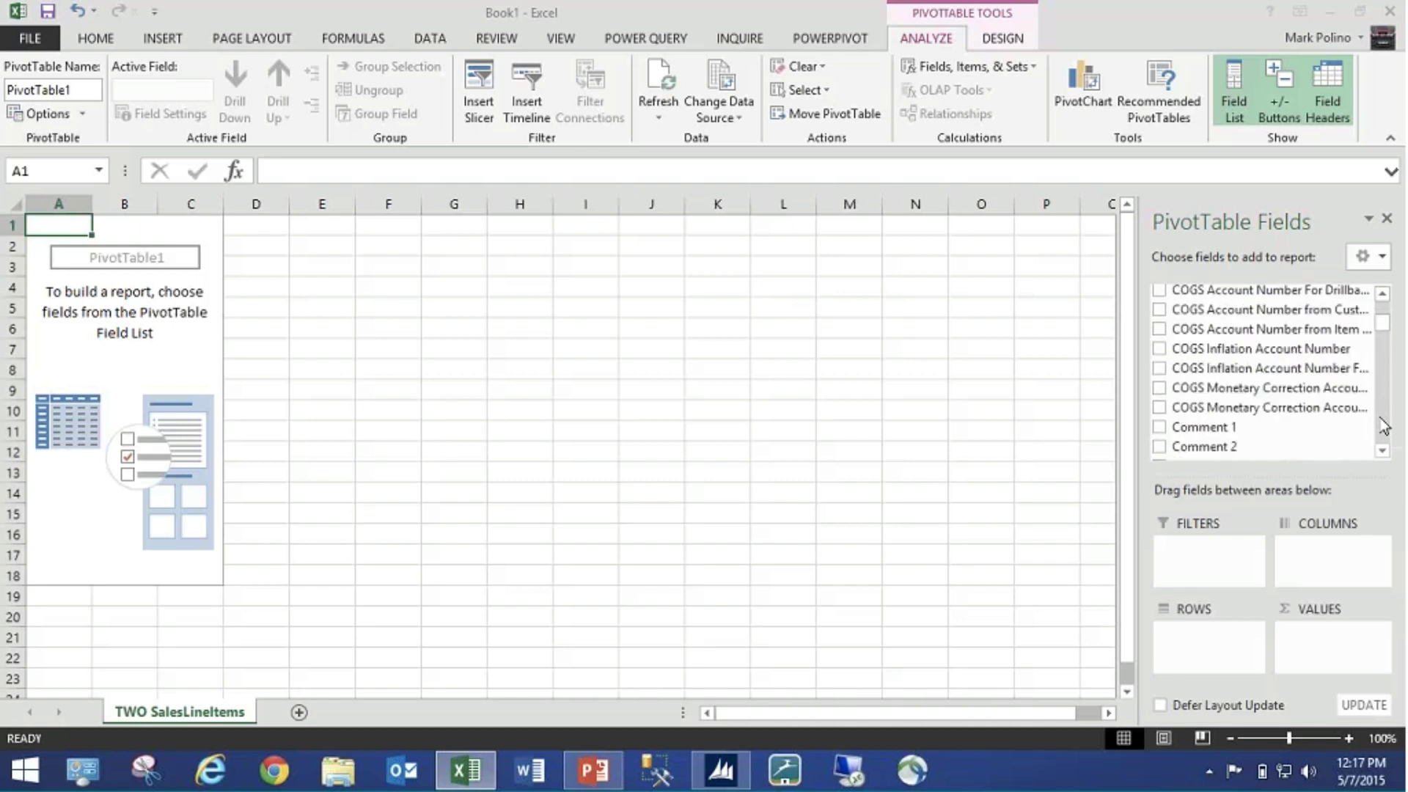
{"action": "scroll", "coordinate": [1384, 425], "scroll_direction": "down", "scroll_amount": 3}
{"action": "scroll", "coordinate": [1383, 425], "scroll_direction": "down", "scroll_amount": 3}
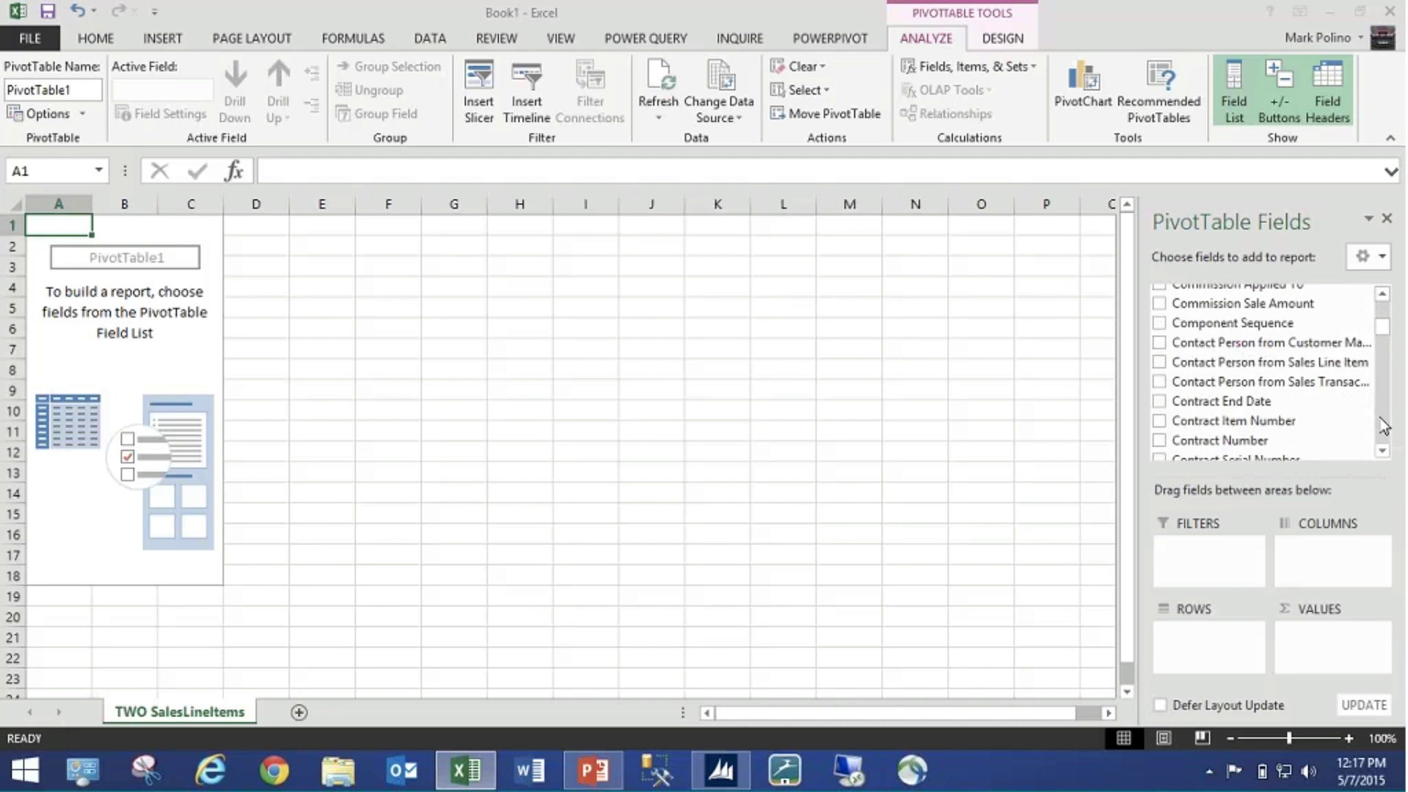
{"action": "scroll", "coordinate": [1384, 425], "scroll_direction": "down", "scroll_amount": 3}
{"action": "scroll", "coordinate": [1383, 425], "scroll_direction": "down", "scroll_amount": 3}
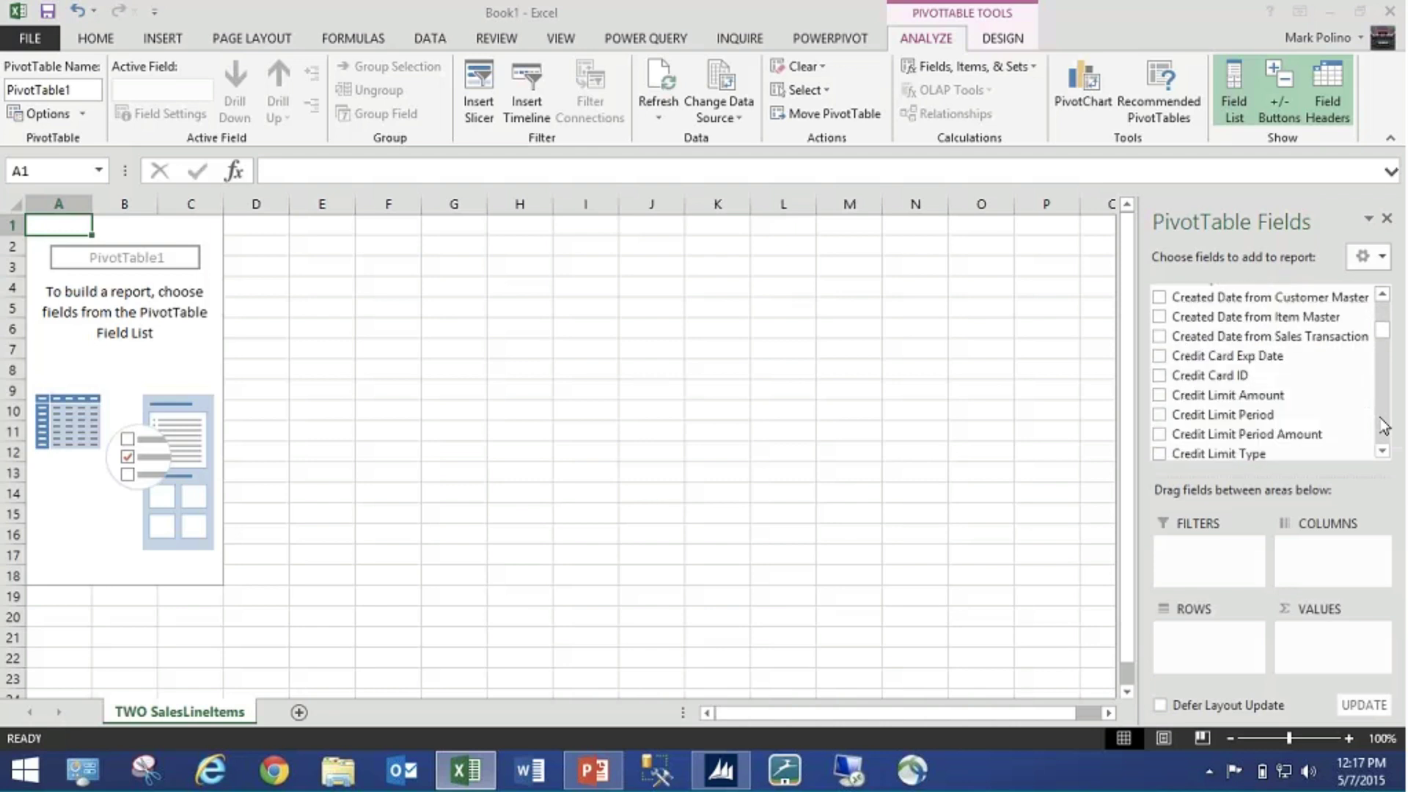
{"action": "scroll", "coordinate": [1383, 426], "scroll_direction": "down", "scroll_amount": 3}
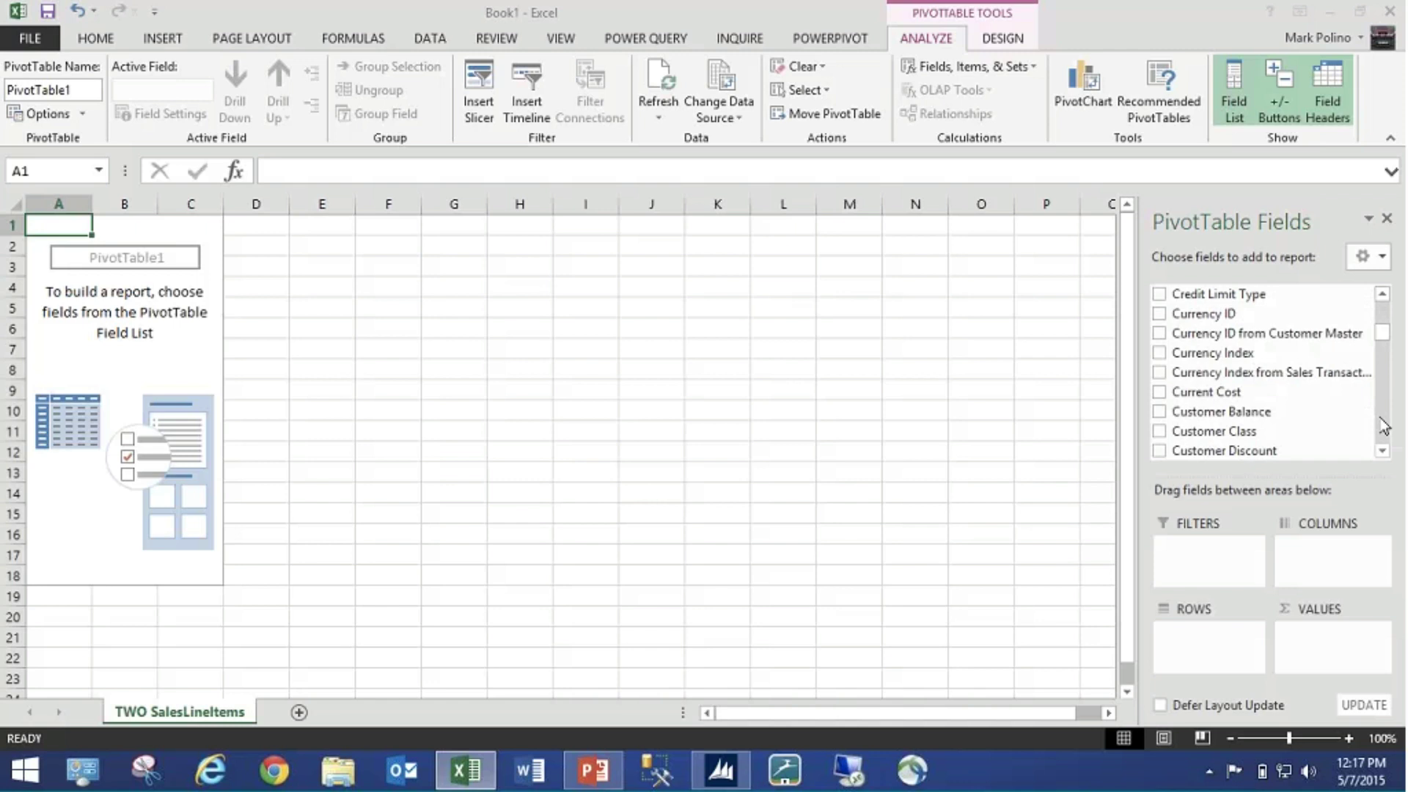
{"action": "scroll", "coordinate": [1384, 425], "scroll_direction": "down", "scroll_amount": 3}
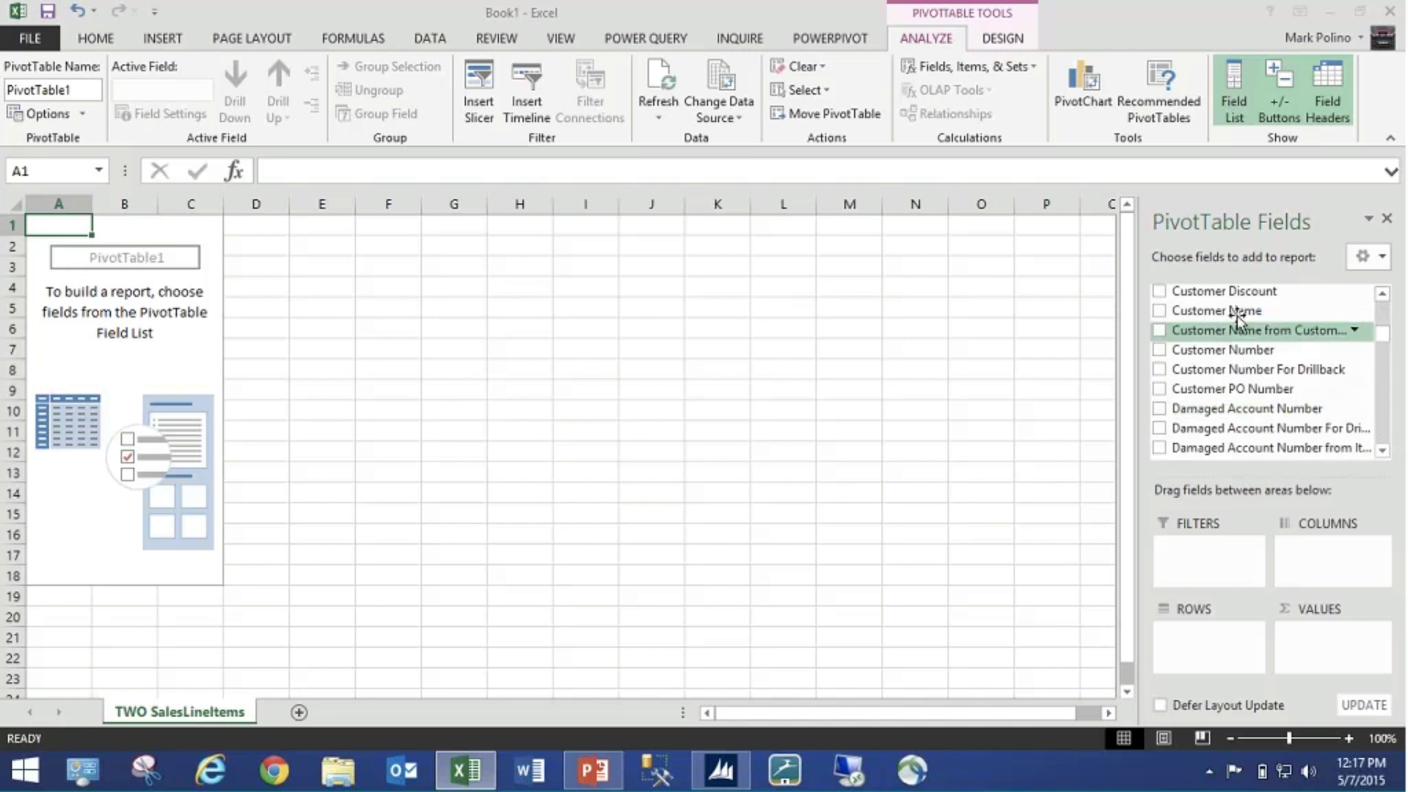
{"action": "left_click_drag", "start_coordinate": [1217, 310], "coordinate": [1202, 639]}
{"action": "scroll", "coordinate": [1378, 425], "scroll_direction": "down", "scroll_amount": 5}
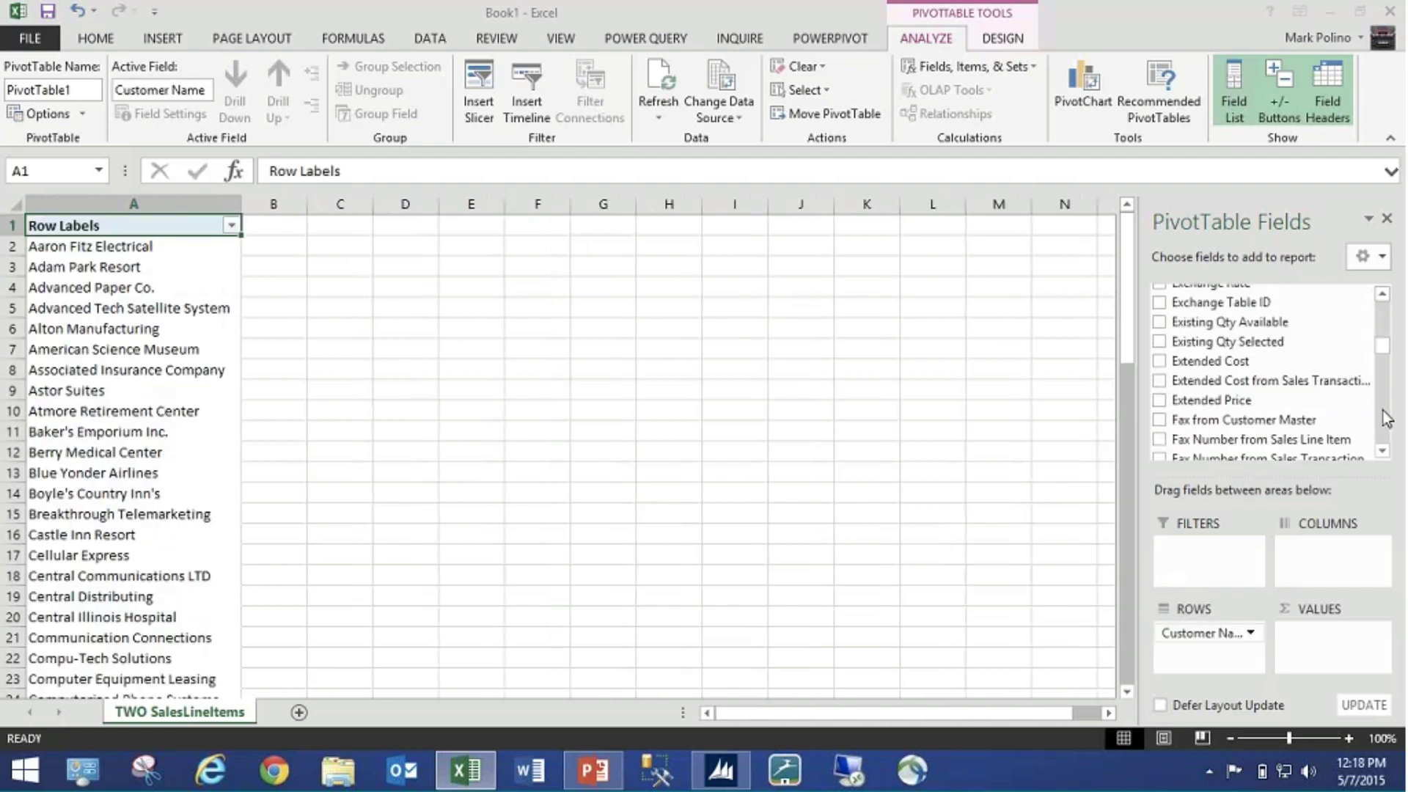
{"action": "left_click_drag", "start_coordinate": [1246, 361], "coordinate": [1313, 638]}
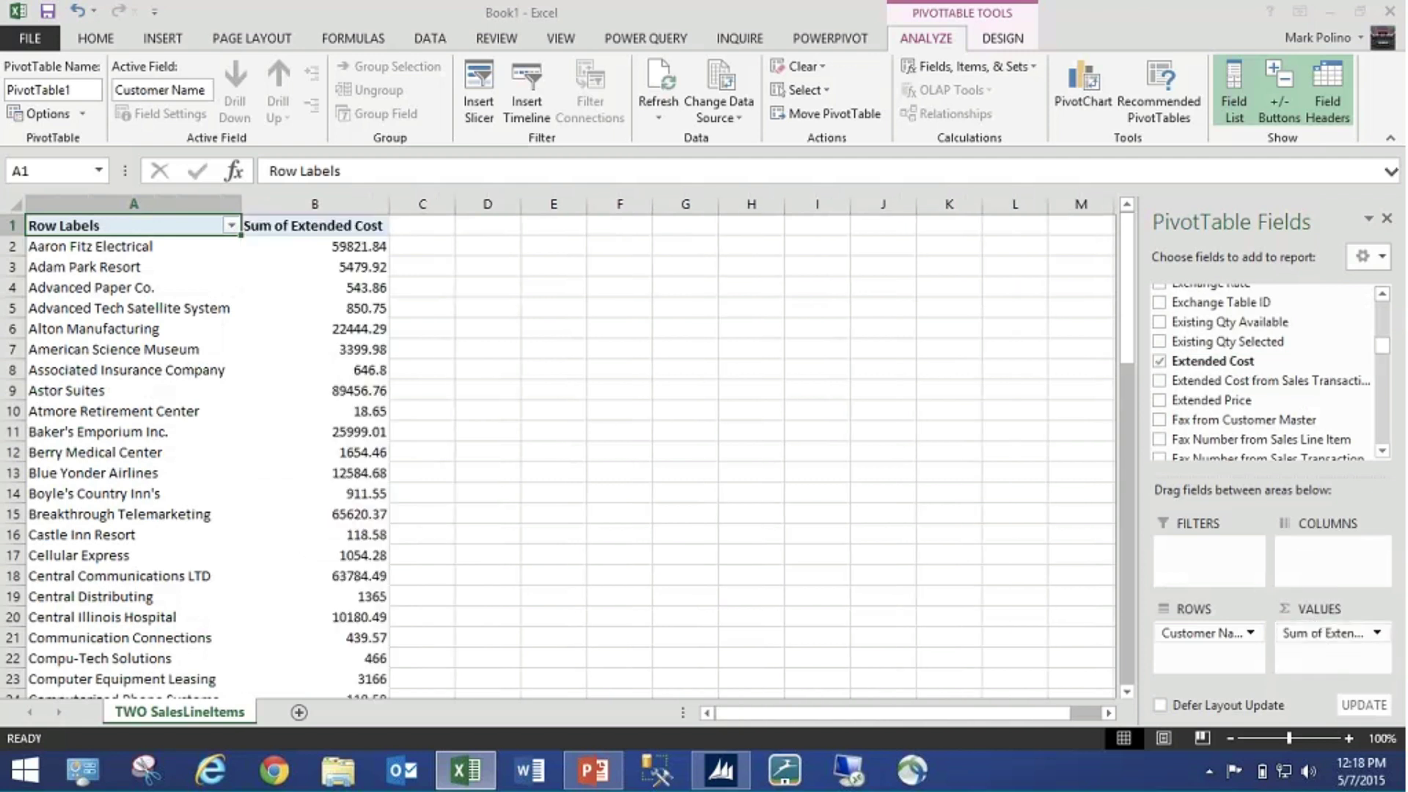
- Filter the PivotTable's customer names to the top 10 items by Sum of Extended Cost
{"action": "left_click", "coordinate": [319, 243]}
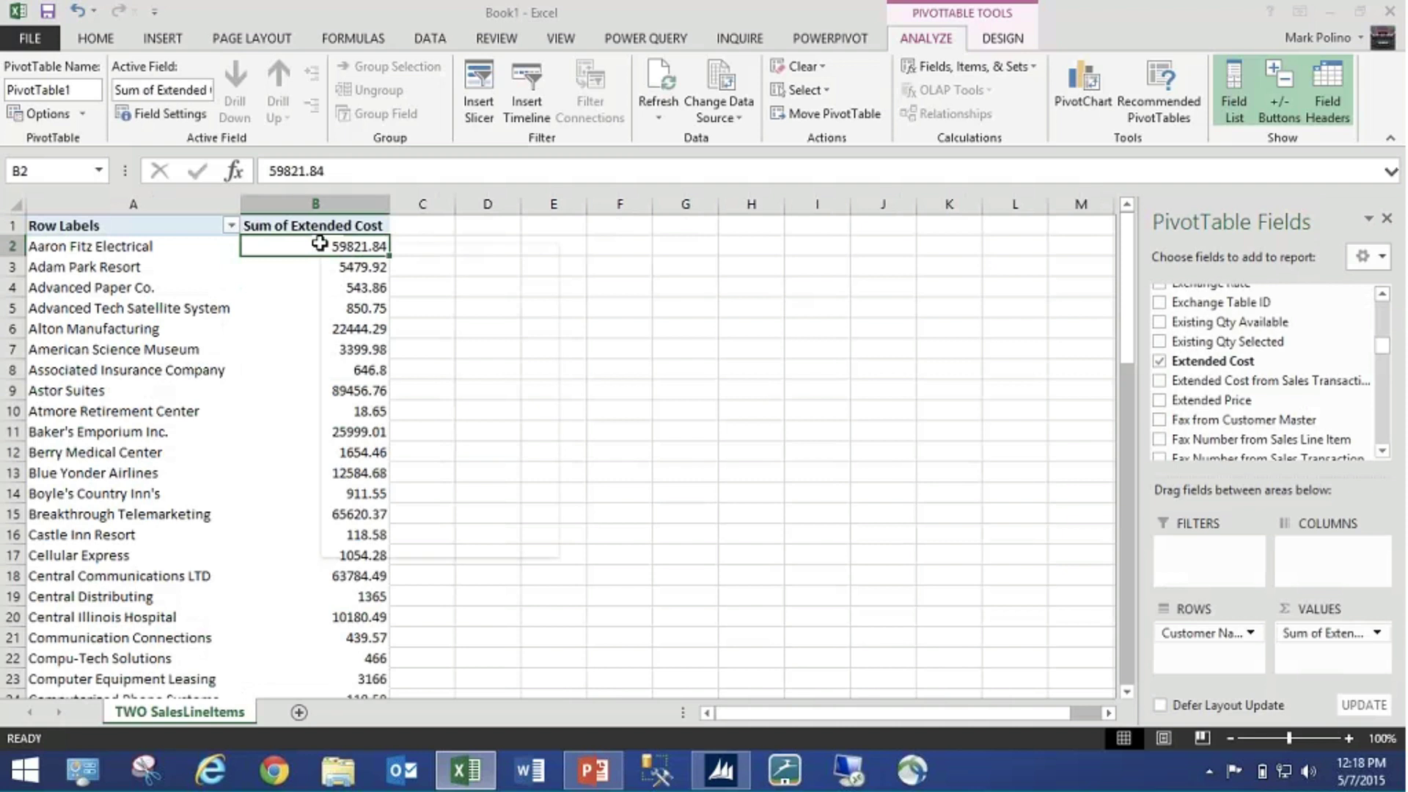
{"action": "right_click", "coordinate": [321, 245]}
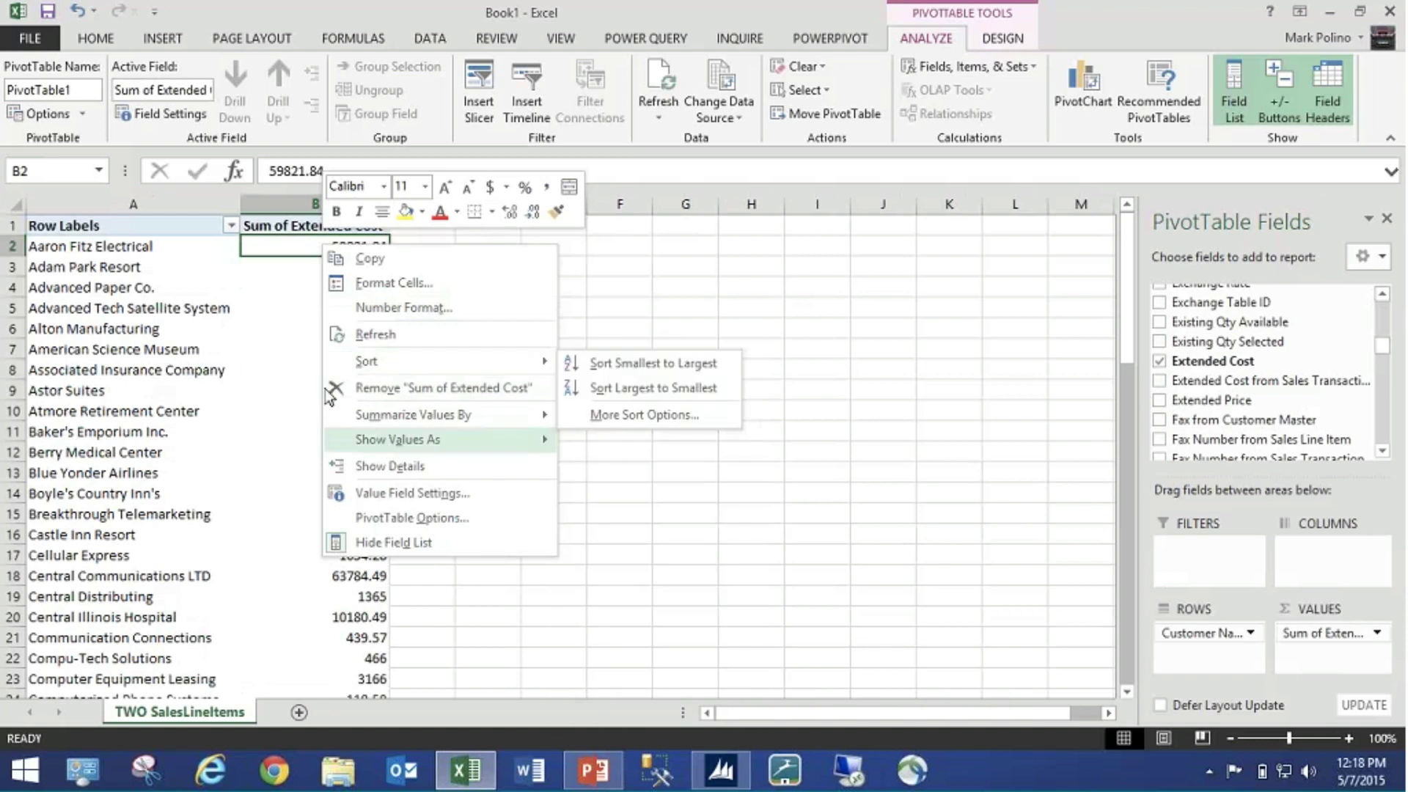
{"action": "left_click", "coordinate": [144, 247]}
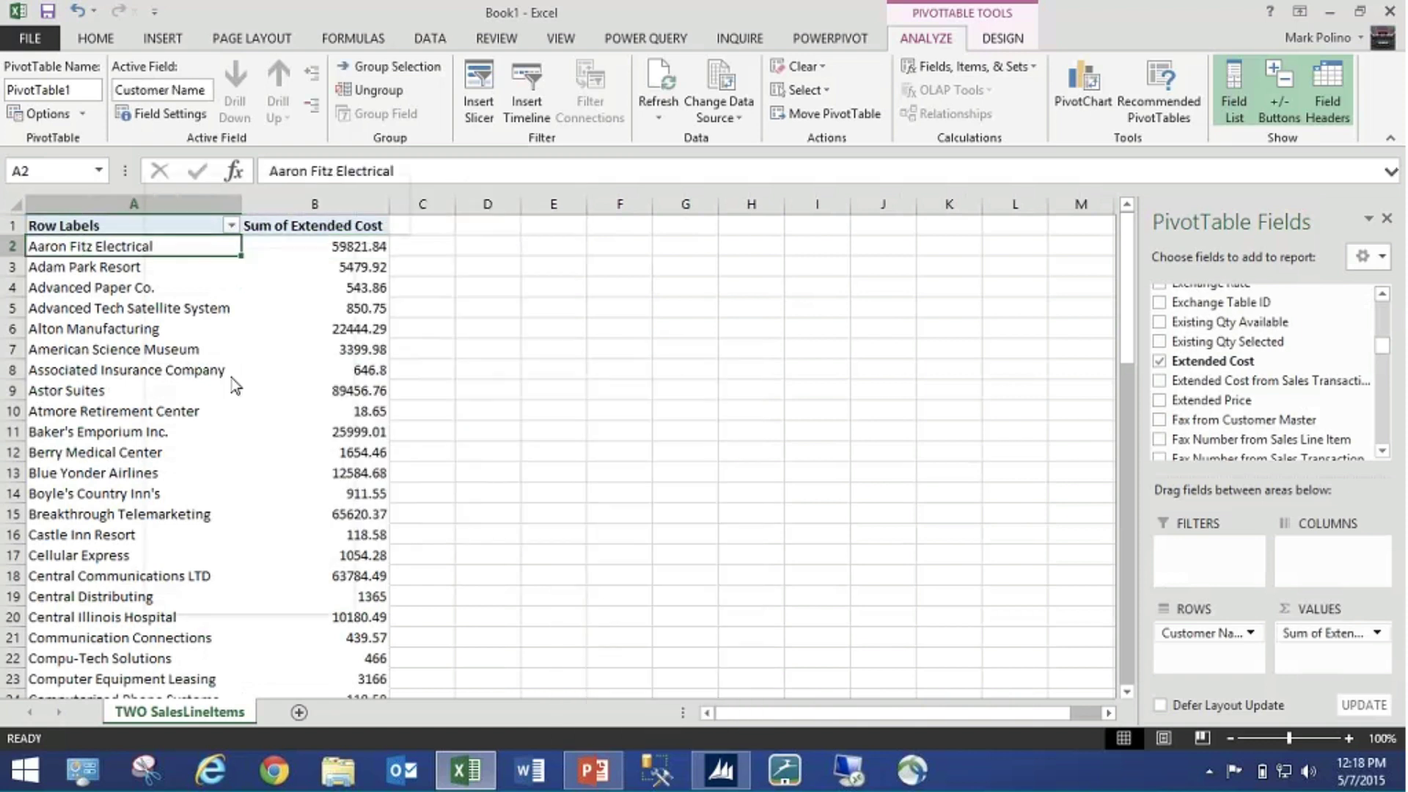
{"action": "right_click", "coordinate": [148, 249]}
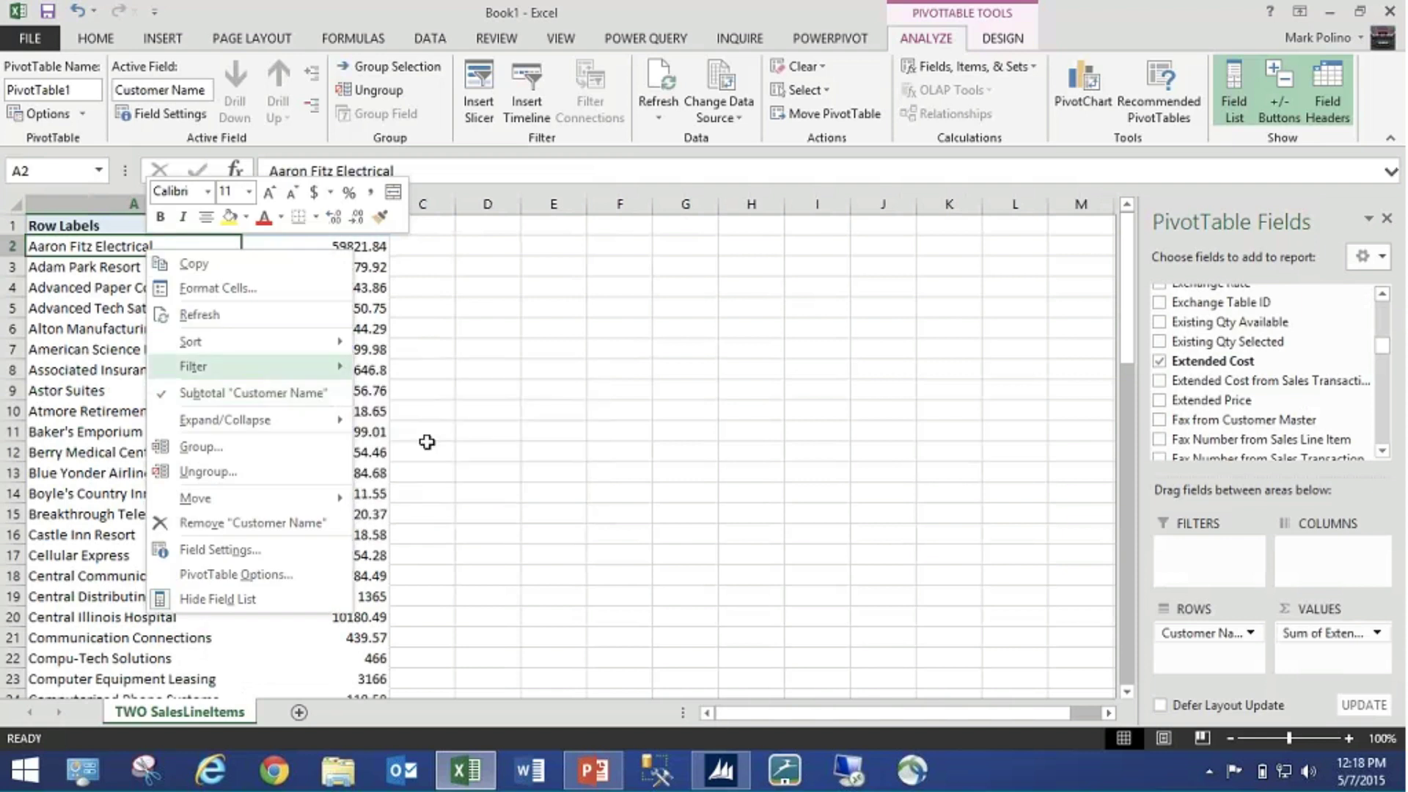
{"action": "left_click", "coordinate": [427, 442]}
{"action": "left_click", "coordinate": [914, 394]}
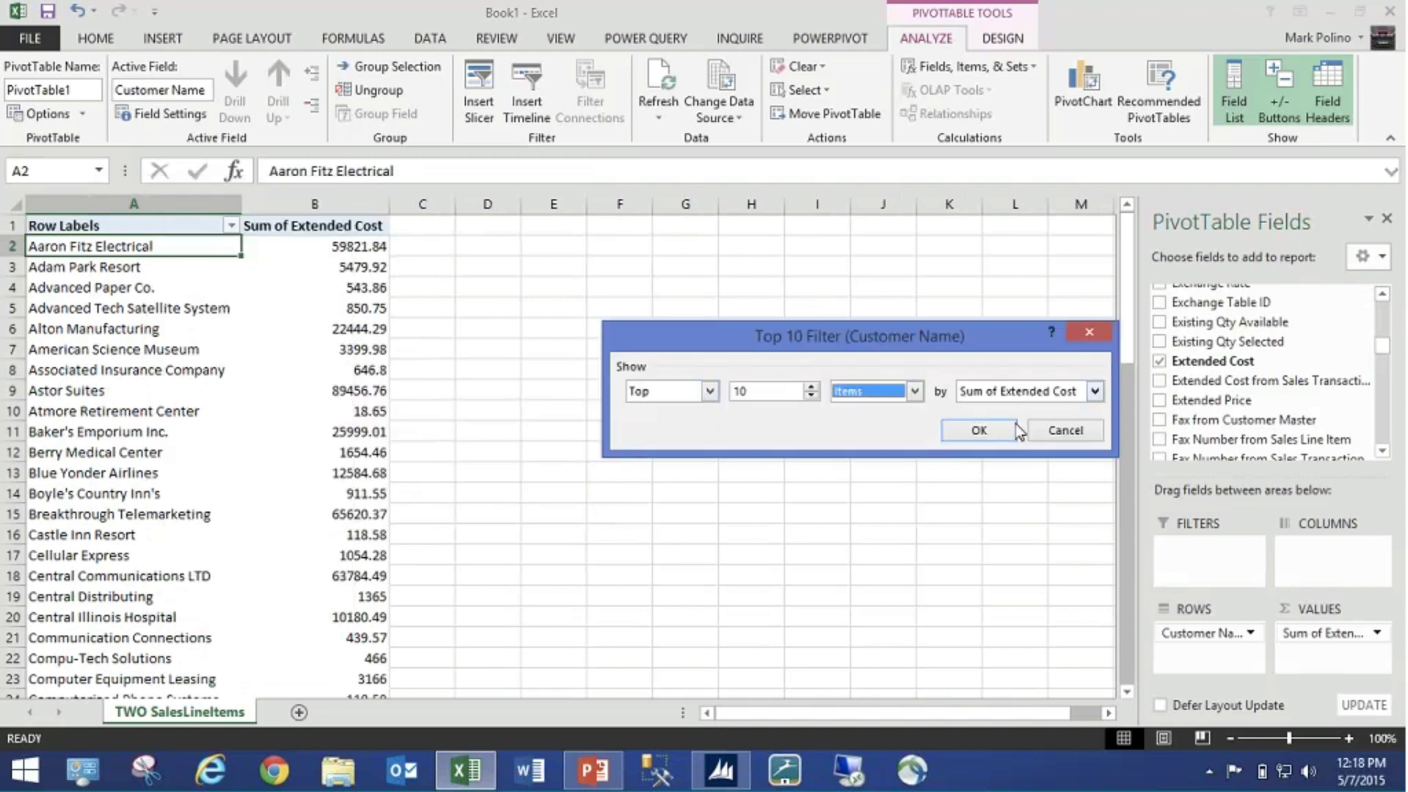
{"action": "left_click", "coordinate": [979, 429]}
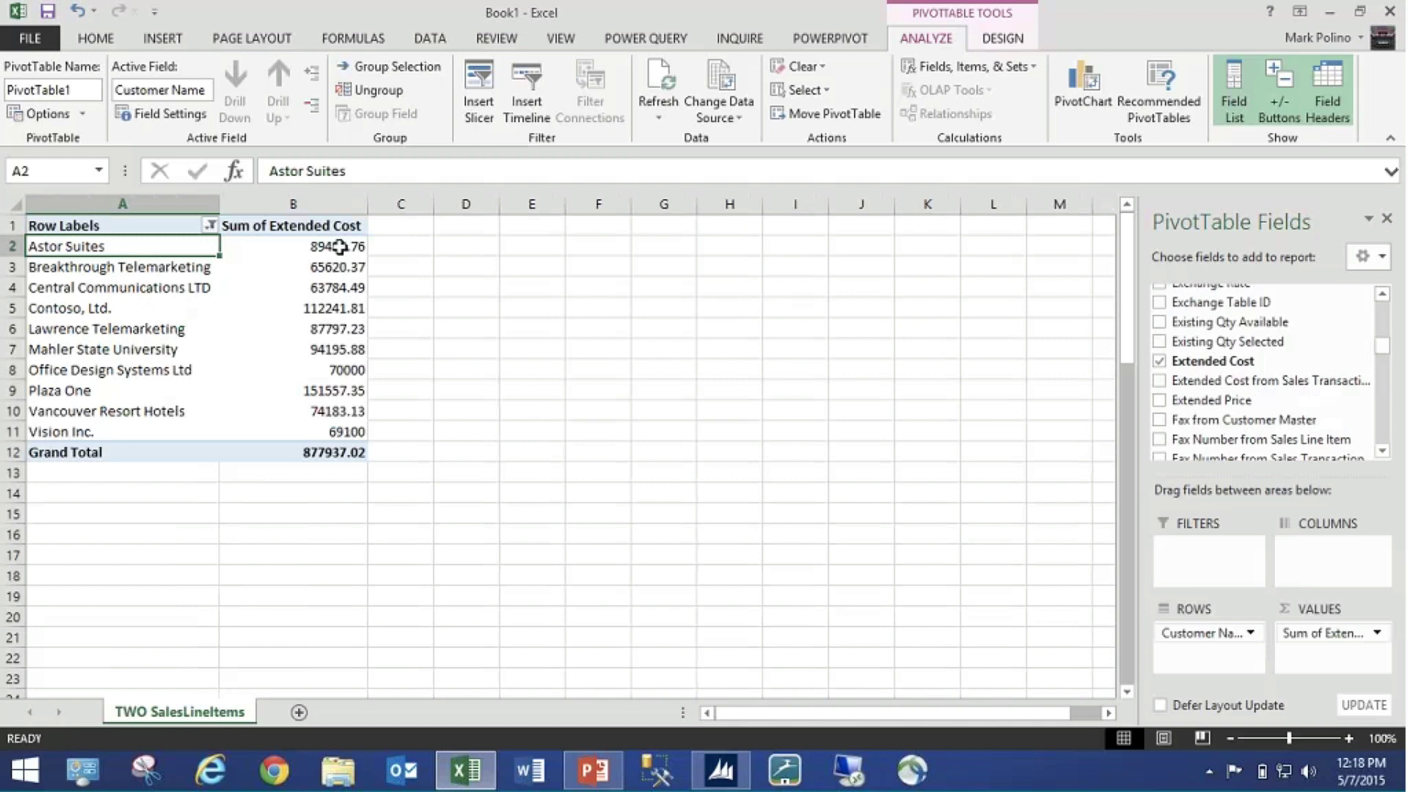
- Sort the Sum of Extended Cost column from largest to smallest and format its values with thousands separators and no decimals
{"action": "left_click", "coordinate": [339, 247]}
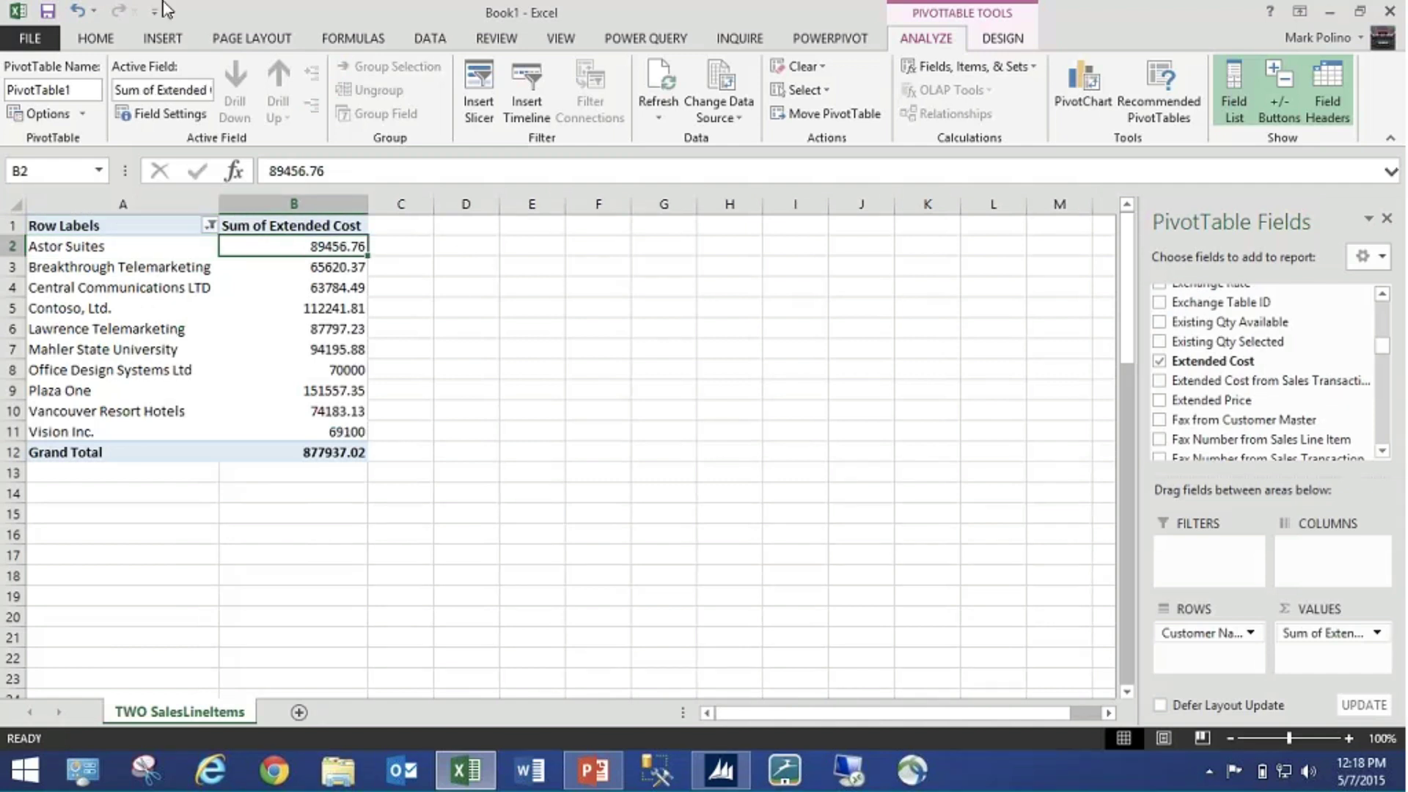
{"action": "left_click", "coordinate": [88, 40]}
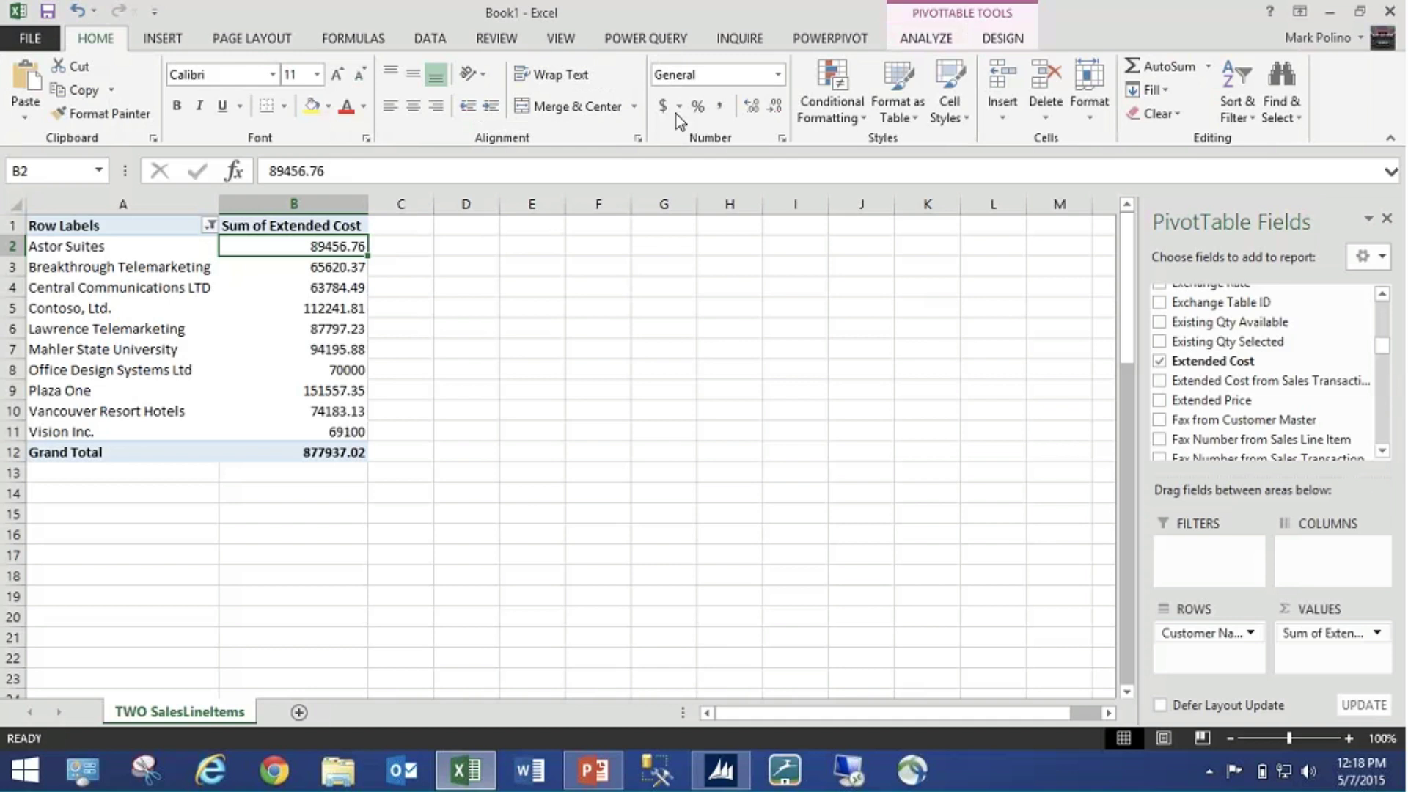
{"action": "left_click", "coordinate": [1237, 103]}
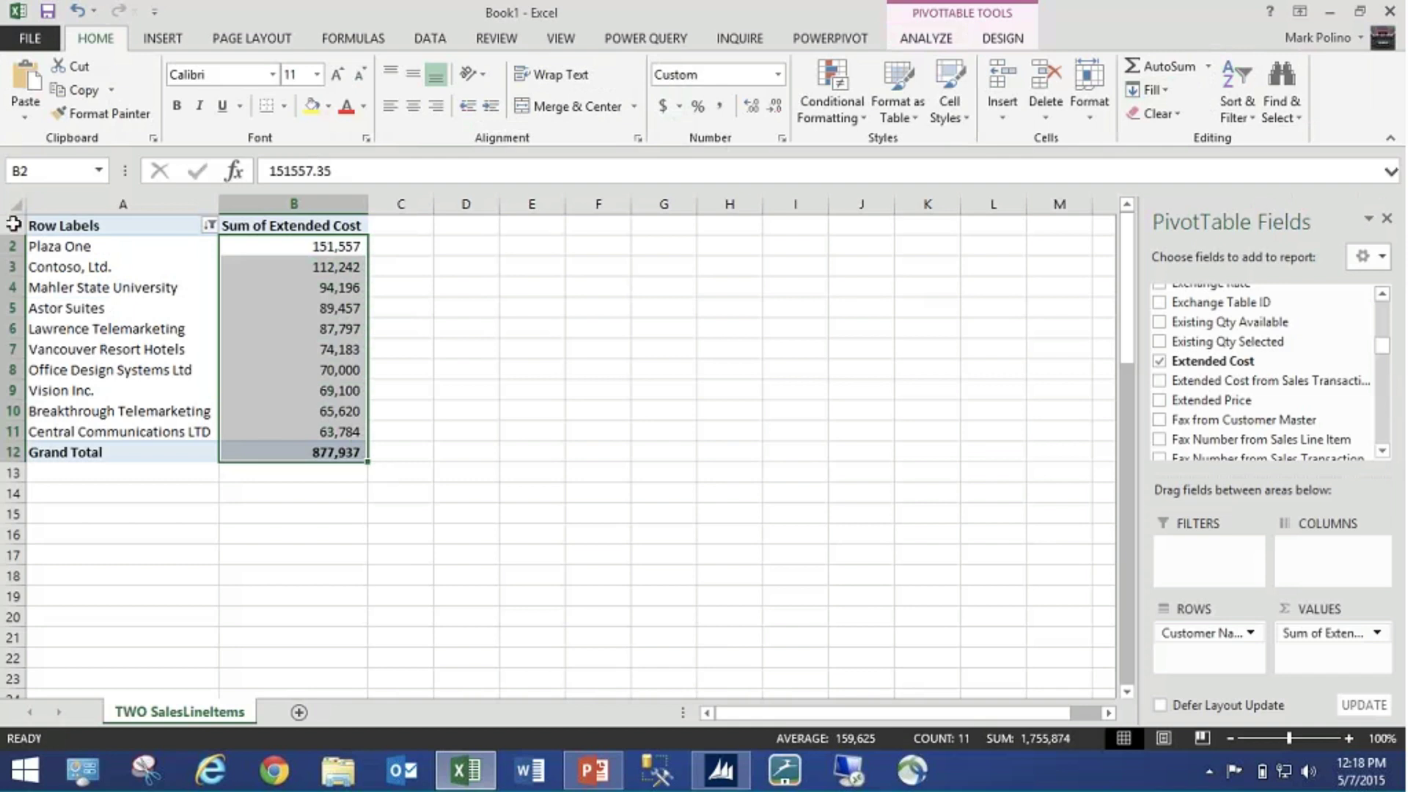
{"action": "left_click", "coordinate": [293, 473]}
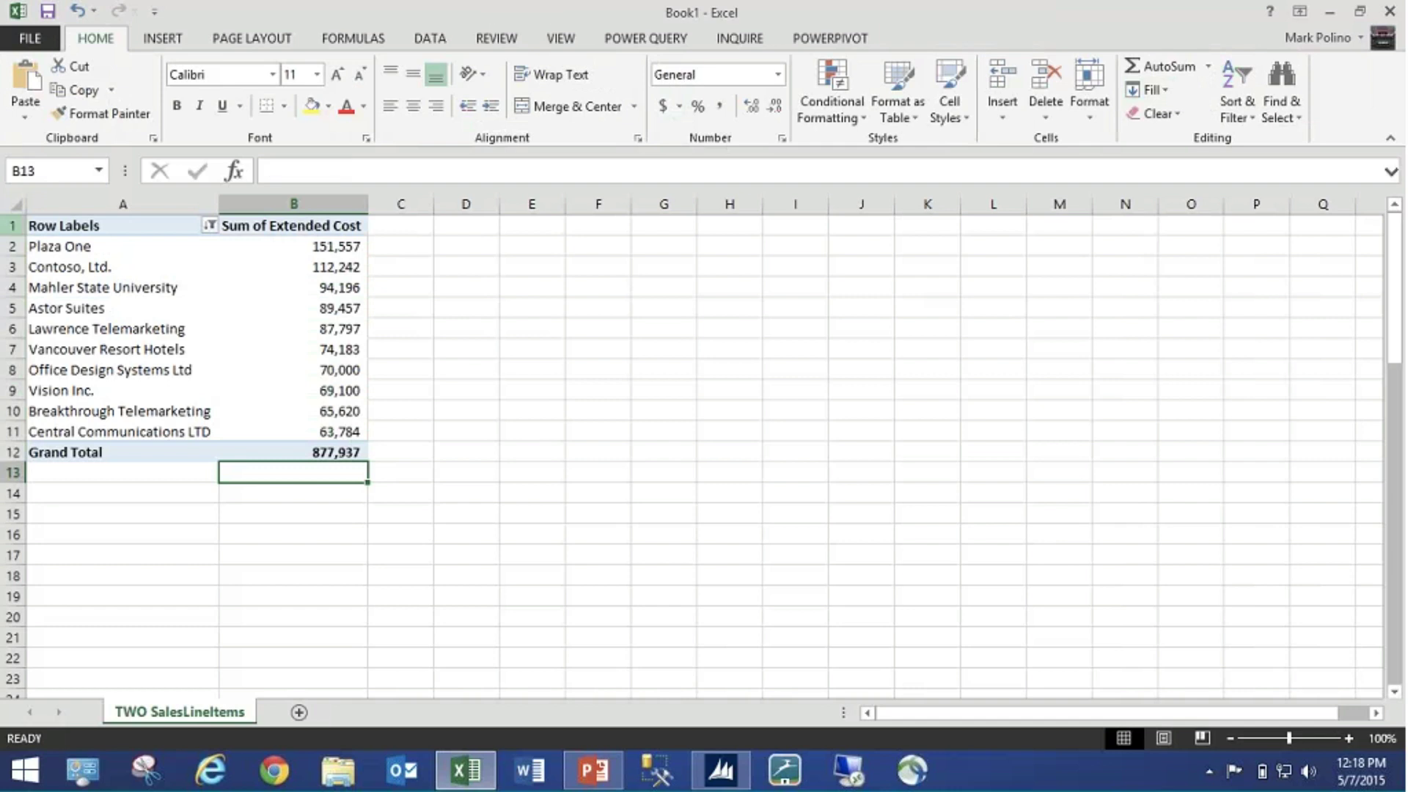
- Insert 11 blank rows above the PivotTable
{"action": "left_click_drag", "start_coordinate": [12, 226], "coordinate": [12, 431]}
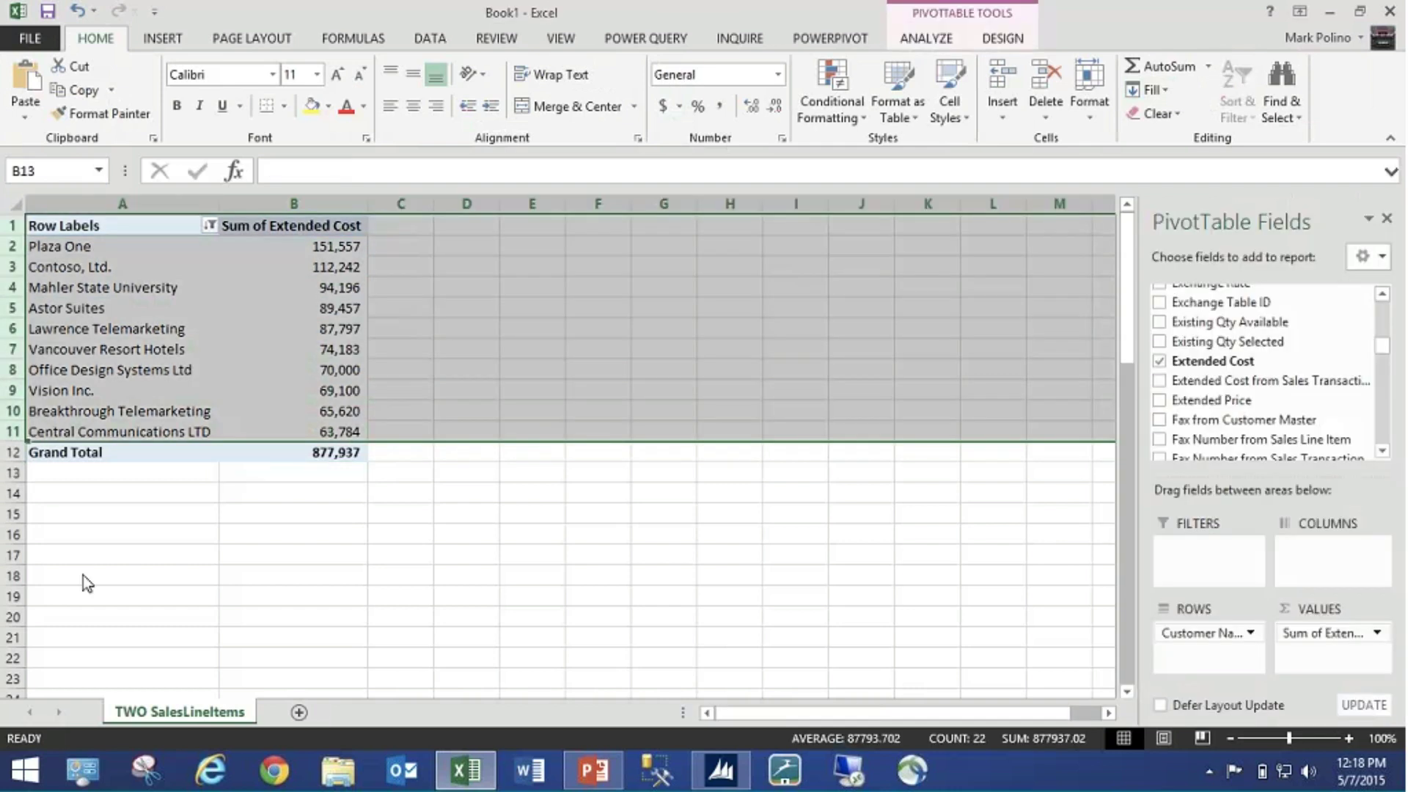
{"action": "right_click", "coordinate": [13, 437]}
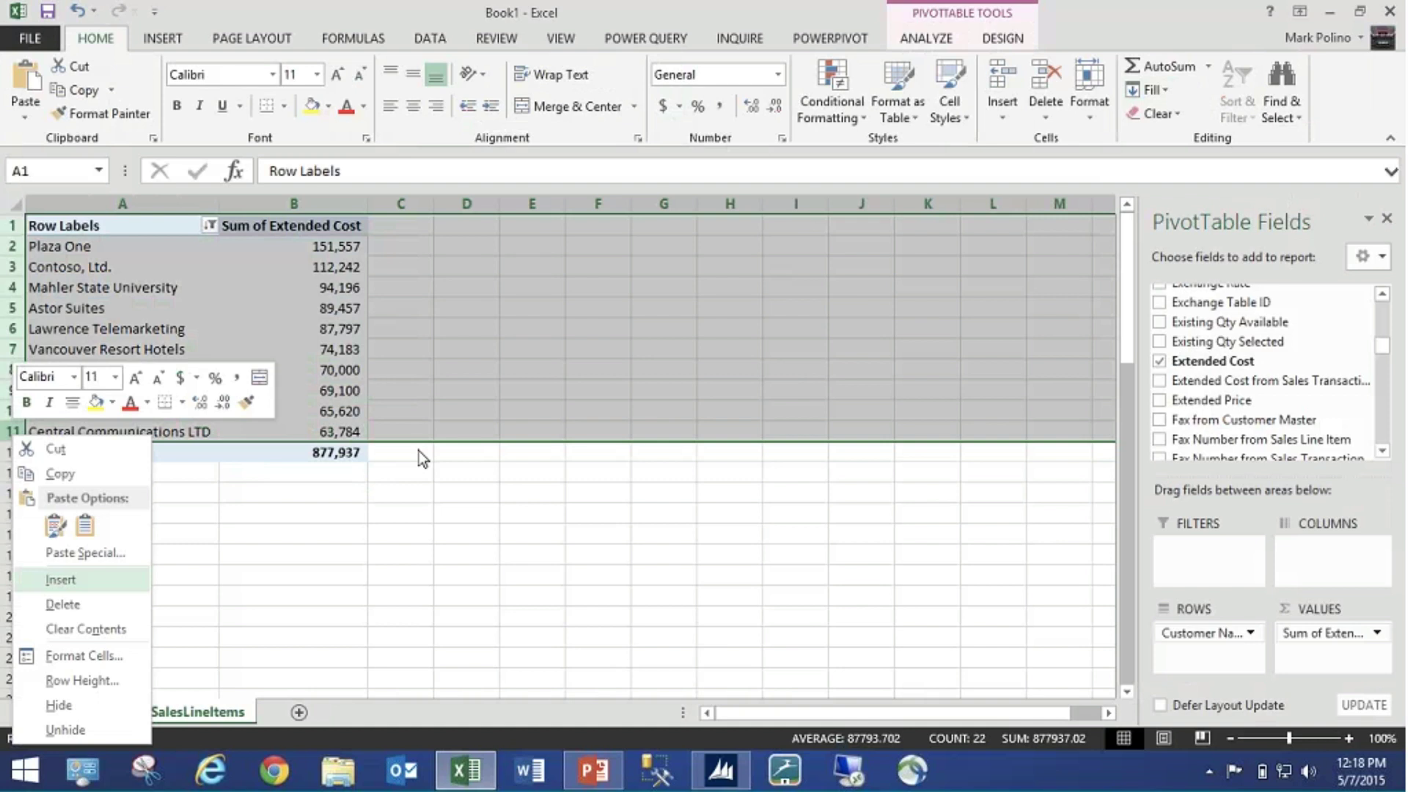
{"action": "key", "text": "Return"}
- Insert a slicer for the SOP Type field of the PivotTable
{"action": "left_click", "coordinate": [330, 508]}
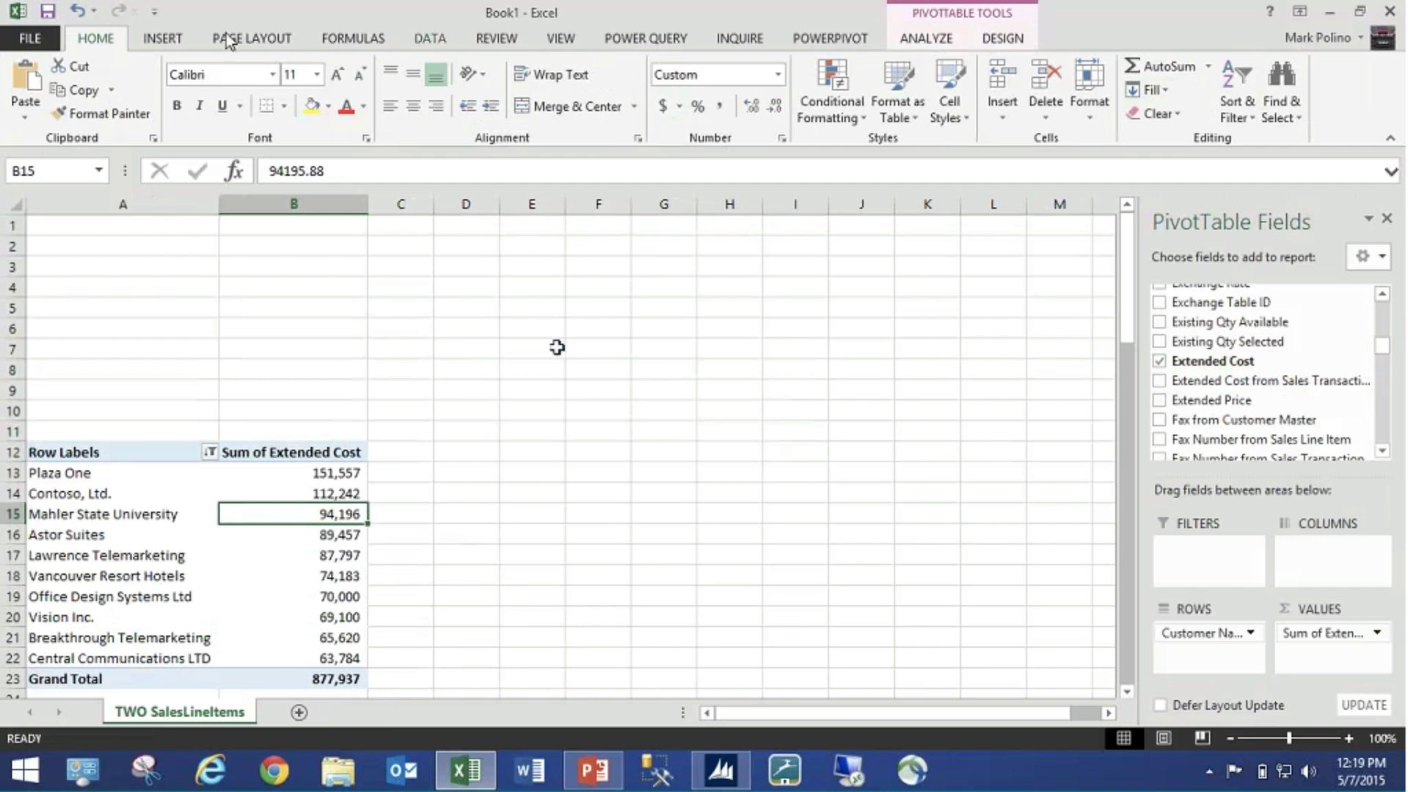
{"action": "left_click", "coordinate": [163, 38]}
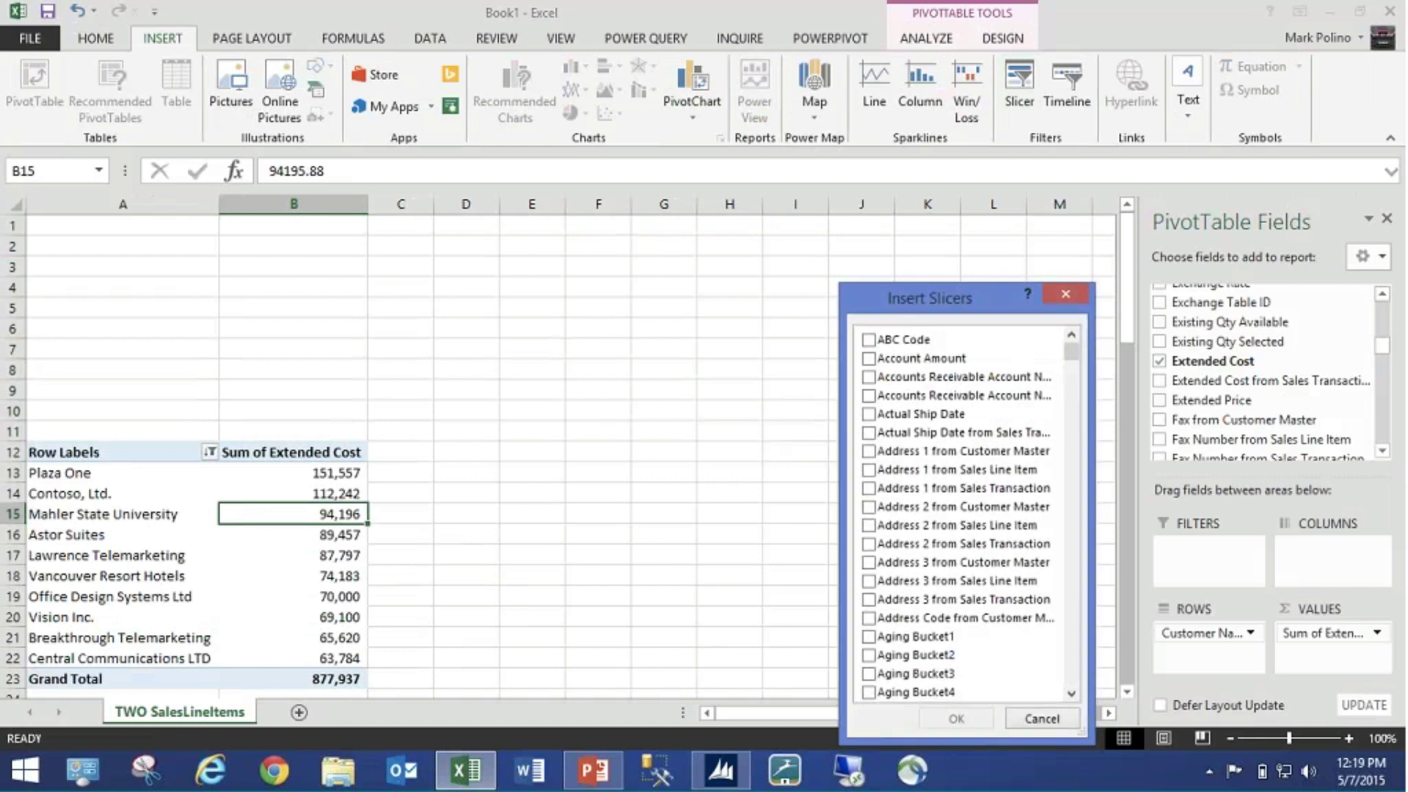
{"action": "scroll", "coordinate": [1076, 629], "scroll_direction": "down", "scroll_amount": 6}
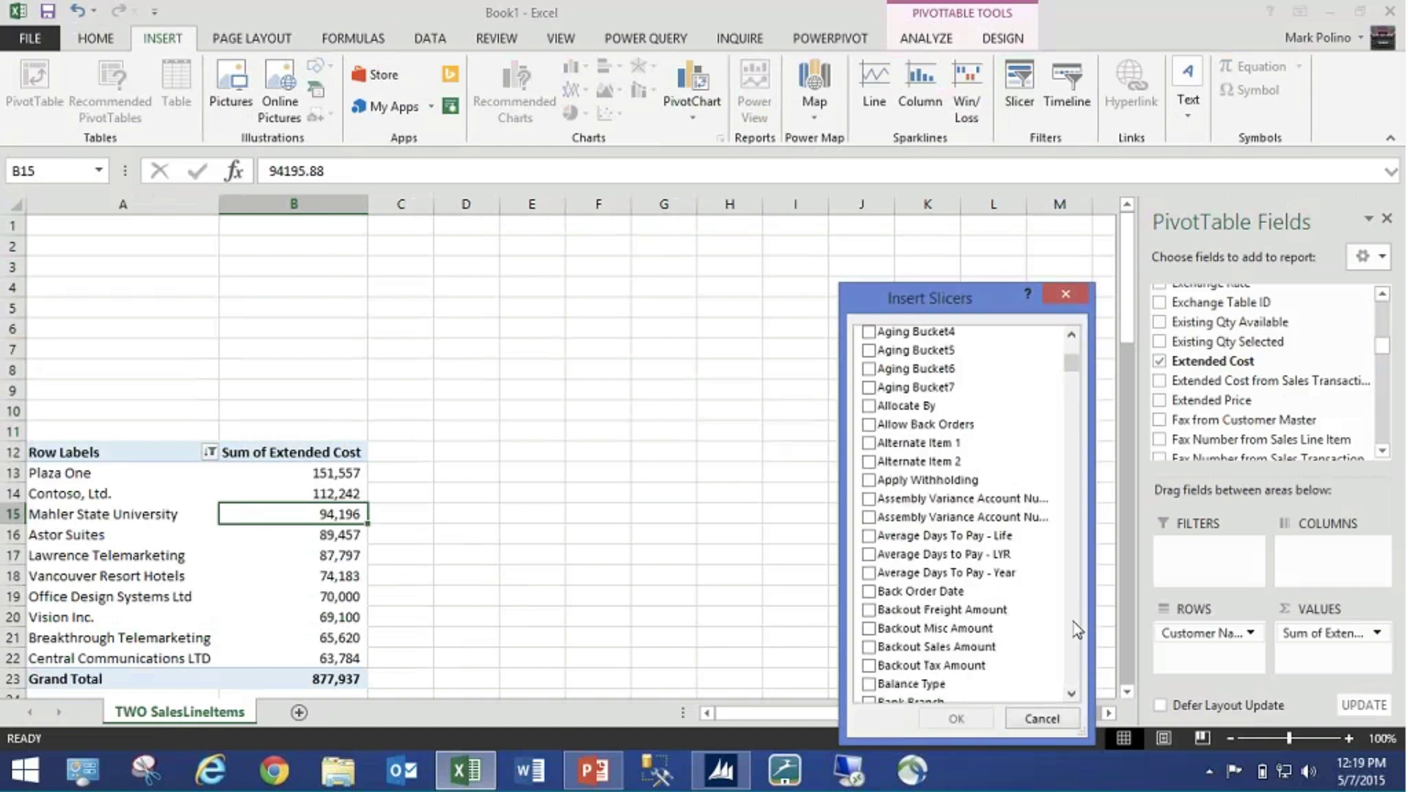
{"action": "scroll", "coordinate": [1076, 629], "scroll_direction": "down", "scroll_amount": 7}
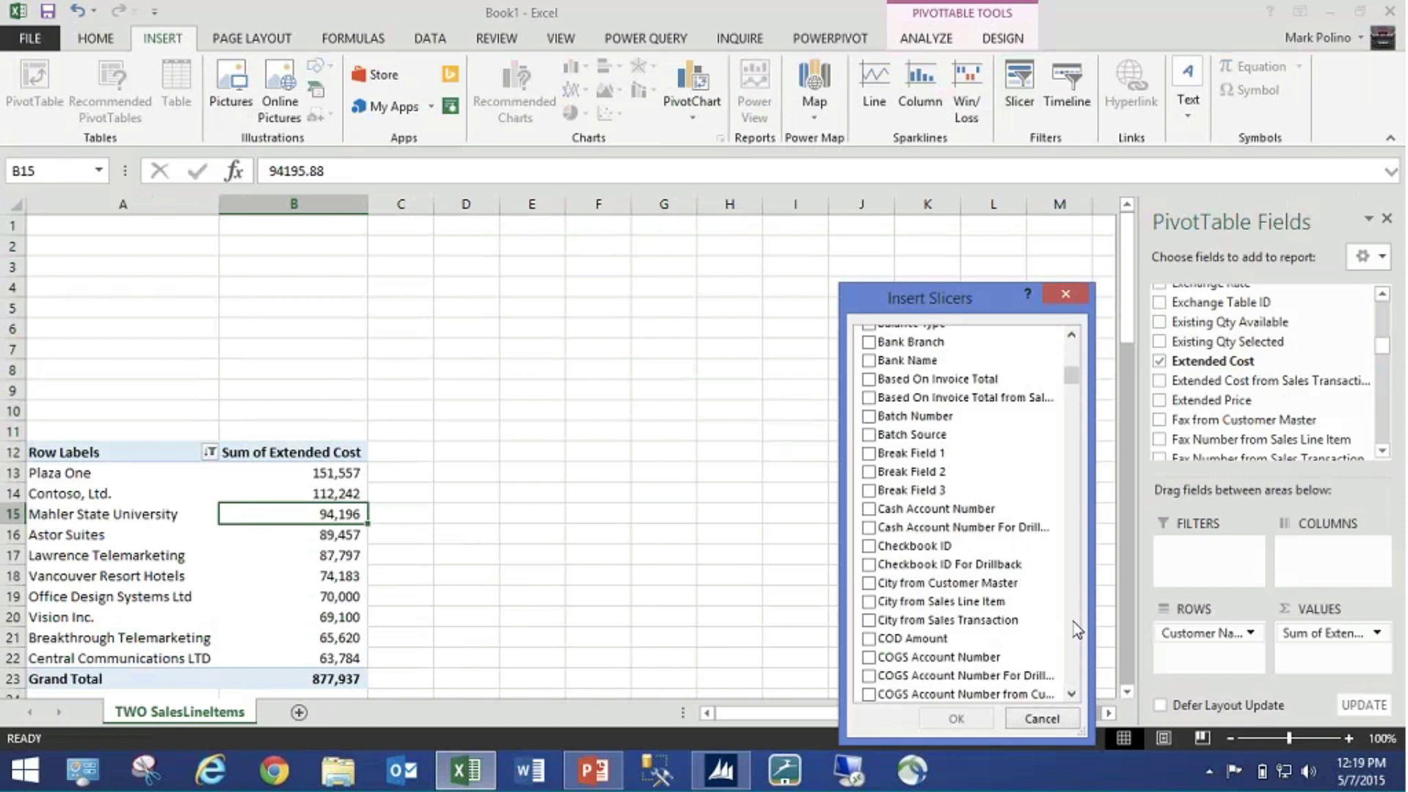
{"action": "scroll", "coordinate": [1077, 629], "scroll_direction": "down", "scroll_amount": 7}
{"action": "scroll", "coordinate": [1077, 629], "scroll_direction": "down", "scroll_amount": 20}
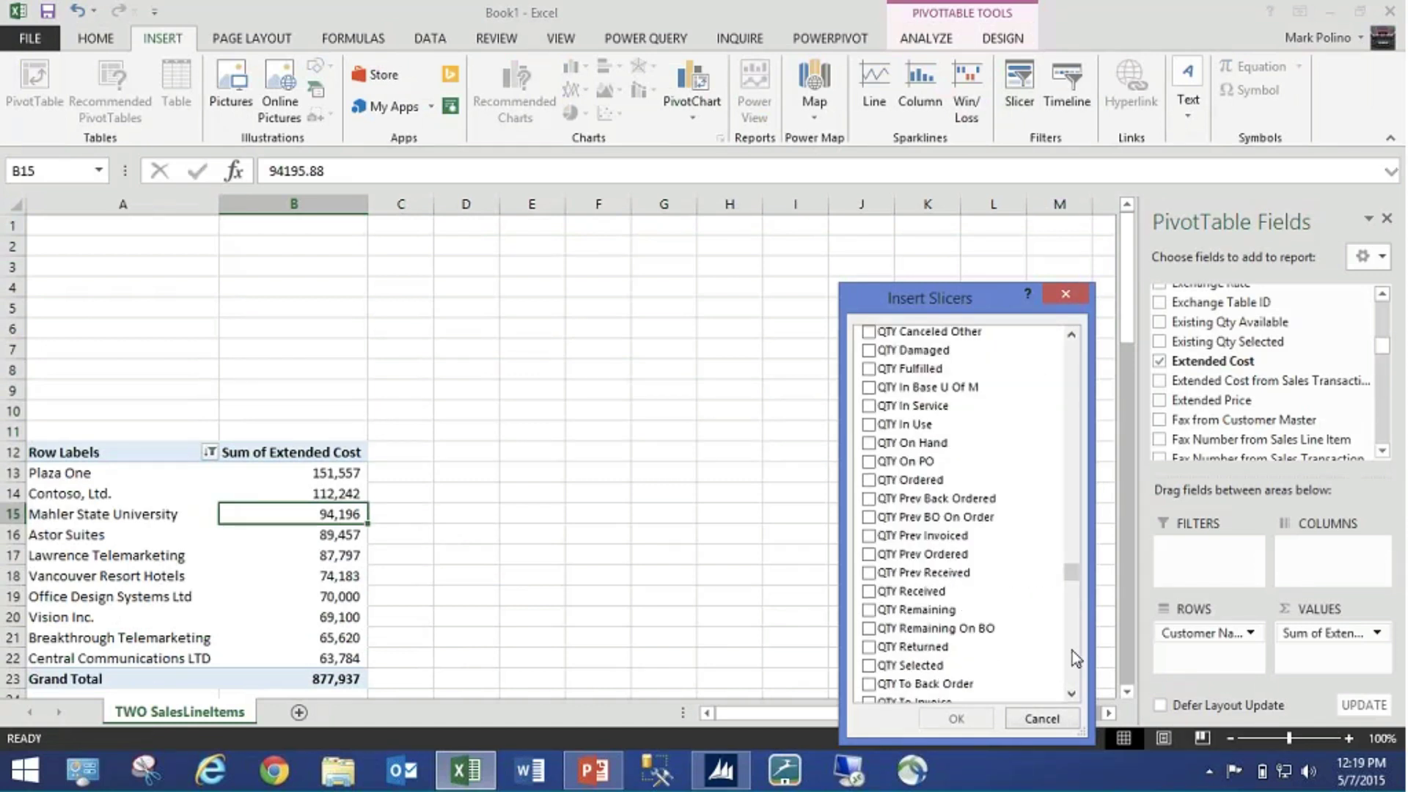
{"action": "scroll", "coordinate": [1071, 650], "scroll_direction": "down", "scroll_amount": 10}
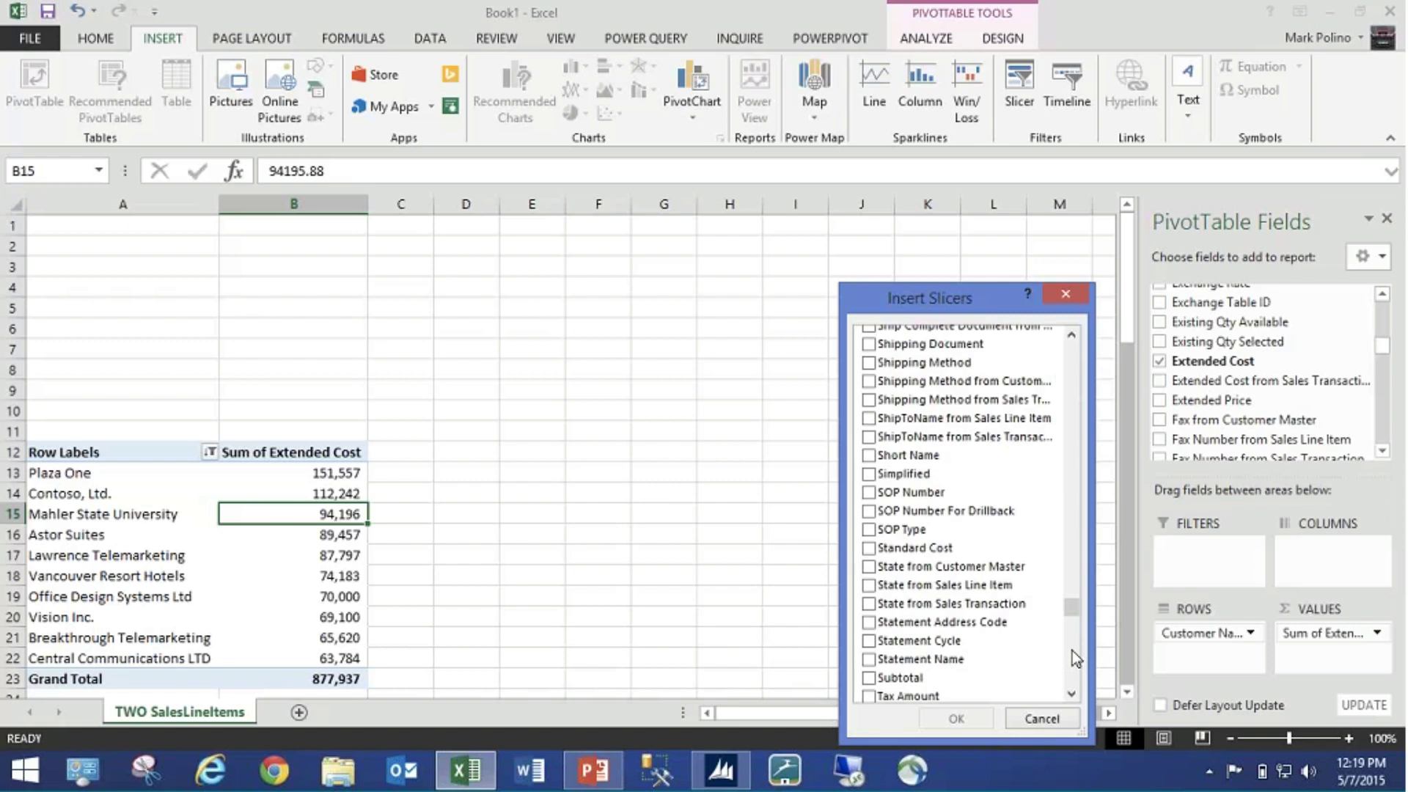
{"action": "scroll", "coordinate": [1071, 650], "scroll_direction": "down", "scroll_amount": 6}
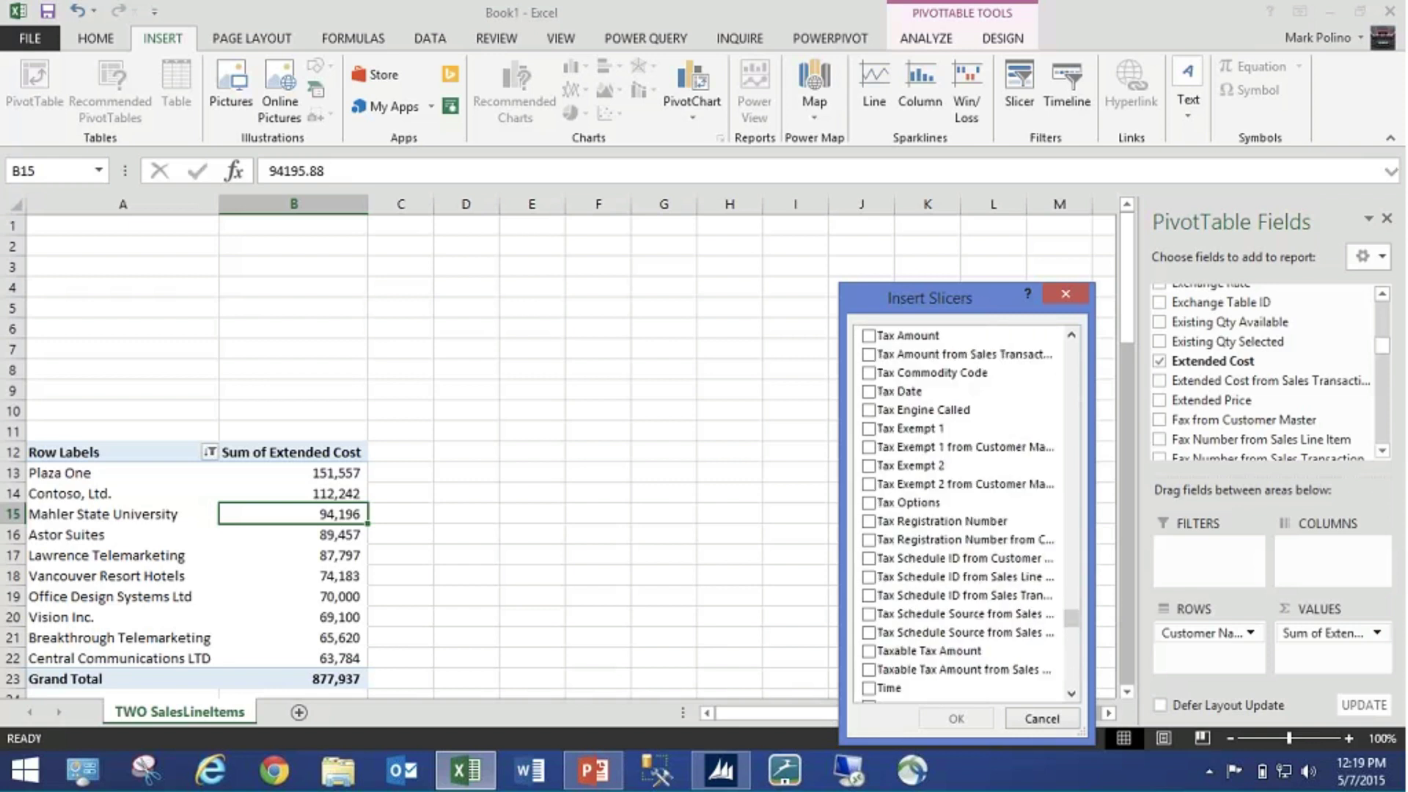
{"action": "scroll", "coordinate": [870, 539], "scroll_direction": "up", "scroll_amount": 6}
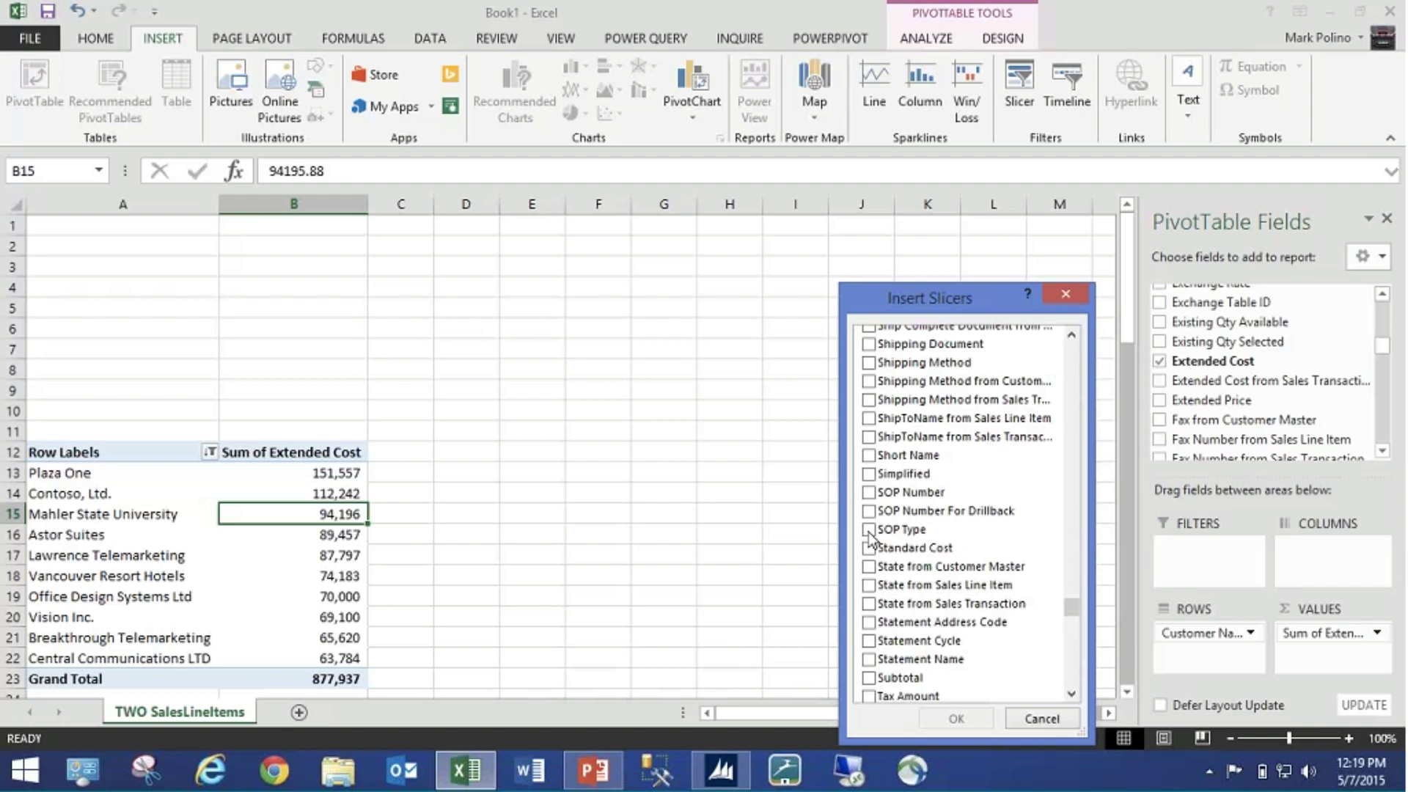
{"action": "left_click", "coordinate": [957, 718]}
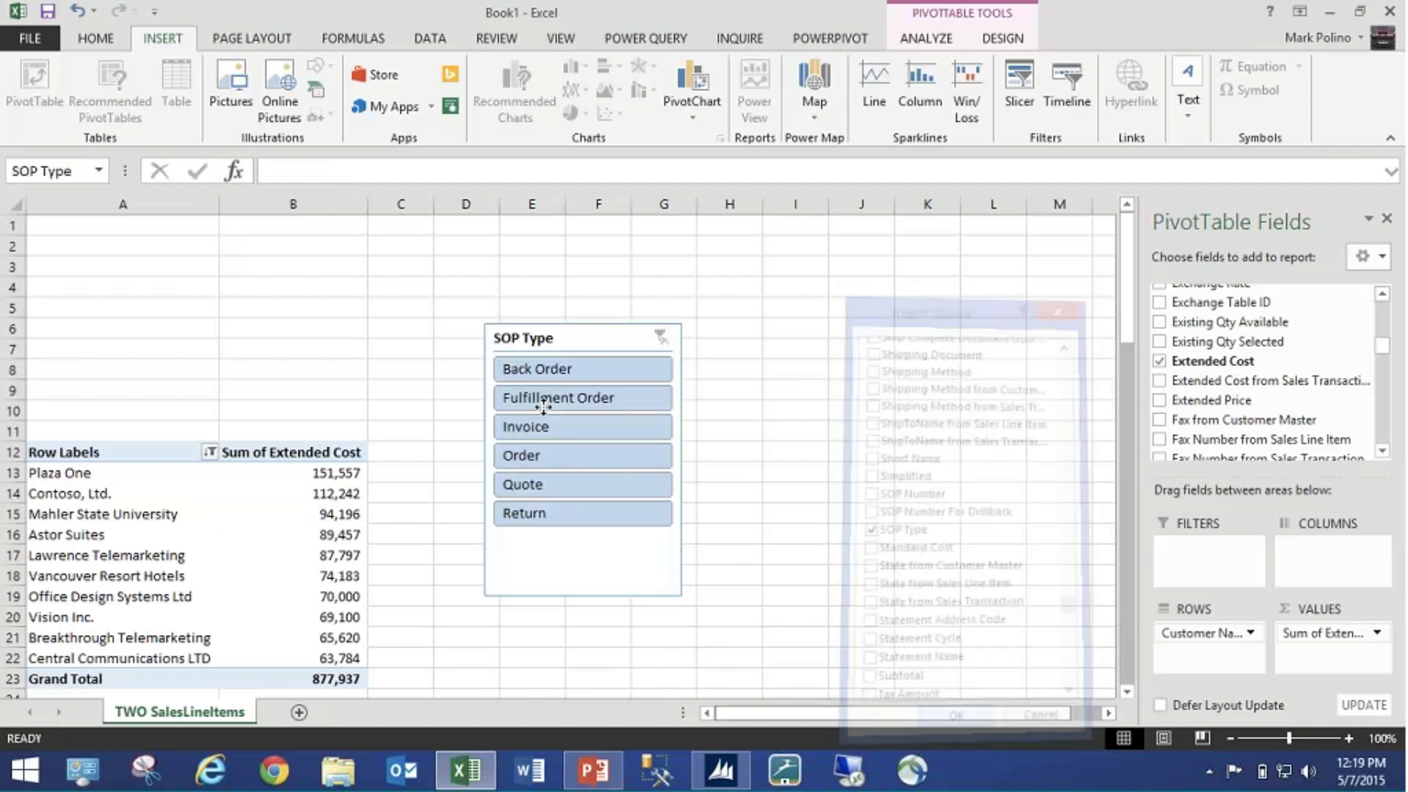
- Filter the PivotTable to Invoice with the SOP Type slicer and move the slicer directly beside the table
{"action": "left_click", "coordinate": [539, 426]}
{"action": "left_click_drag", "start_coordinate": [543, 546], "coordinate": [475, 669]}
{"action": "left_click", "coordinate": [269, 553]}
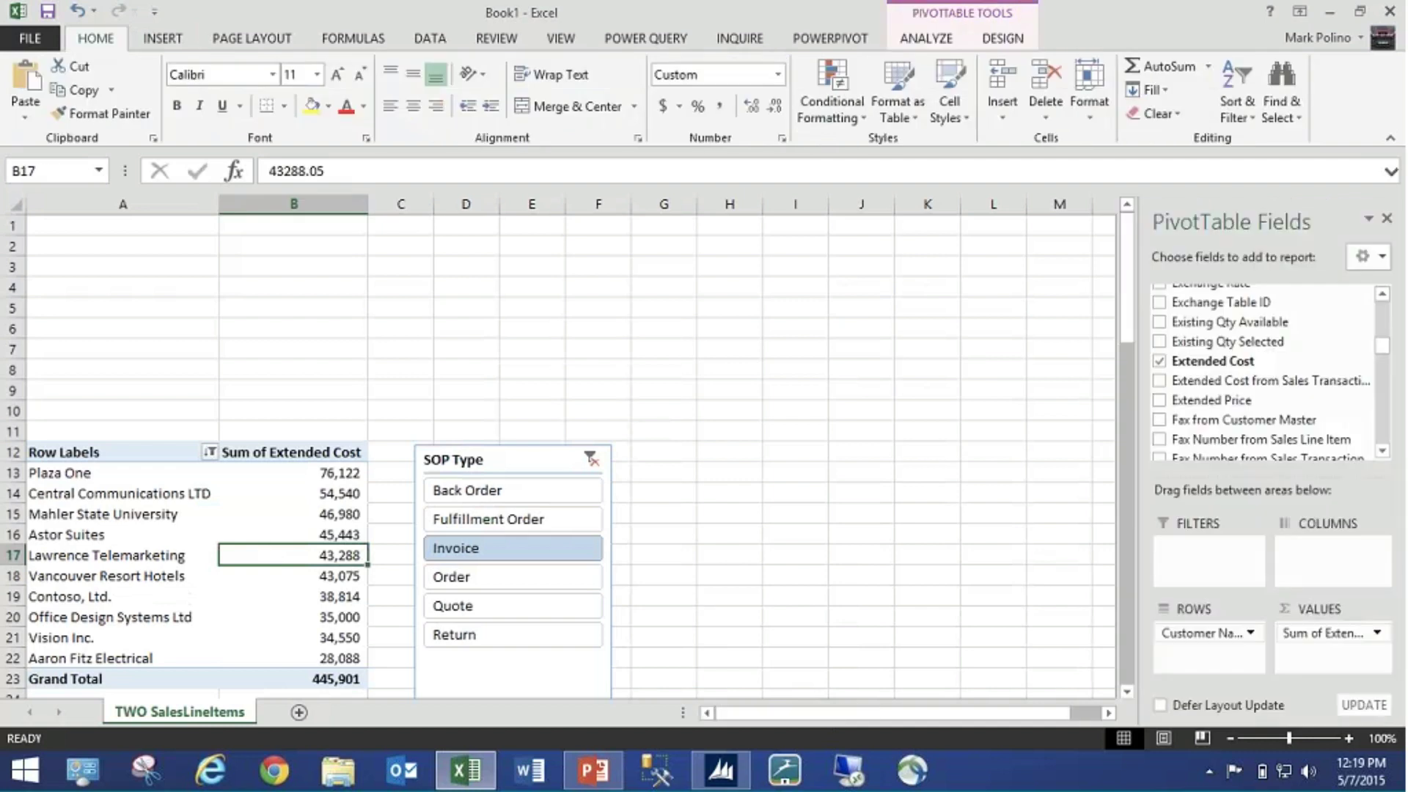
{"action": "left_click", "coordinate": [1129, 694]}
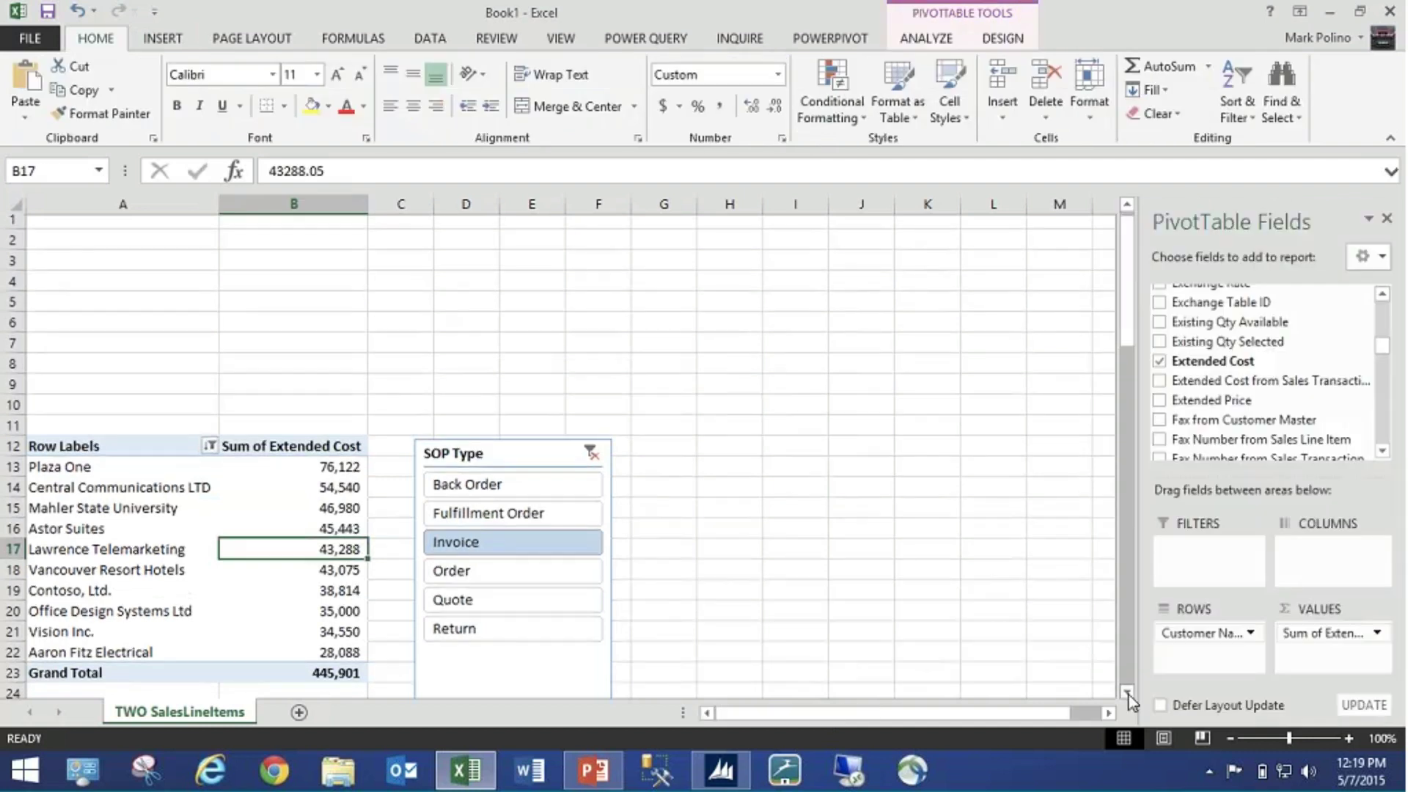
- Copy the whole customer PivotTable to cell G12 and auto-fit the column widths of the copy
{"action": "left_click", "coordinate": [1128, 694]}
{"action": "left_click", "coordinate": [1128, 694]}
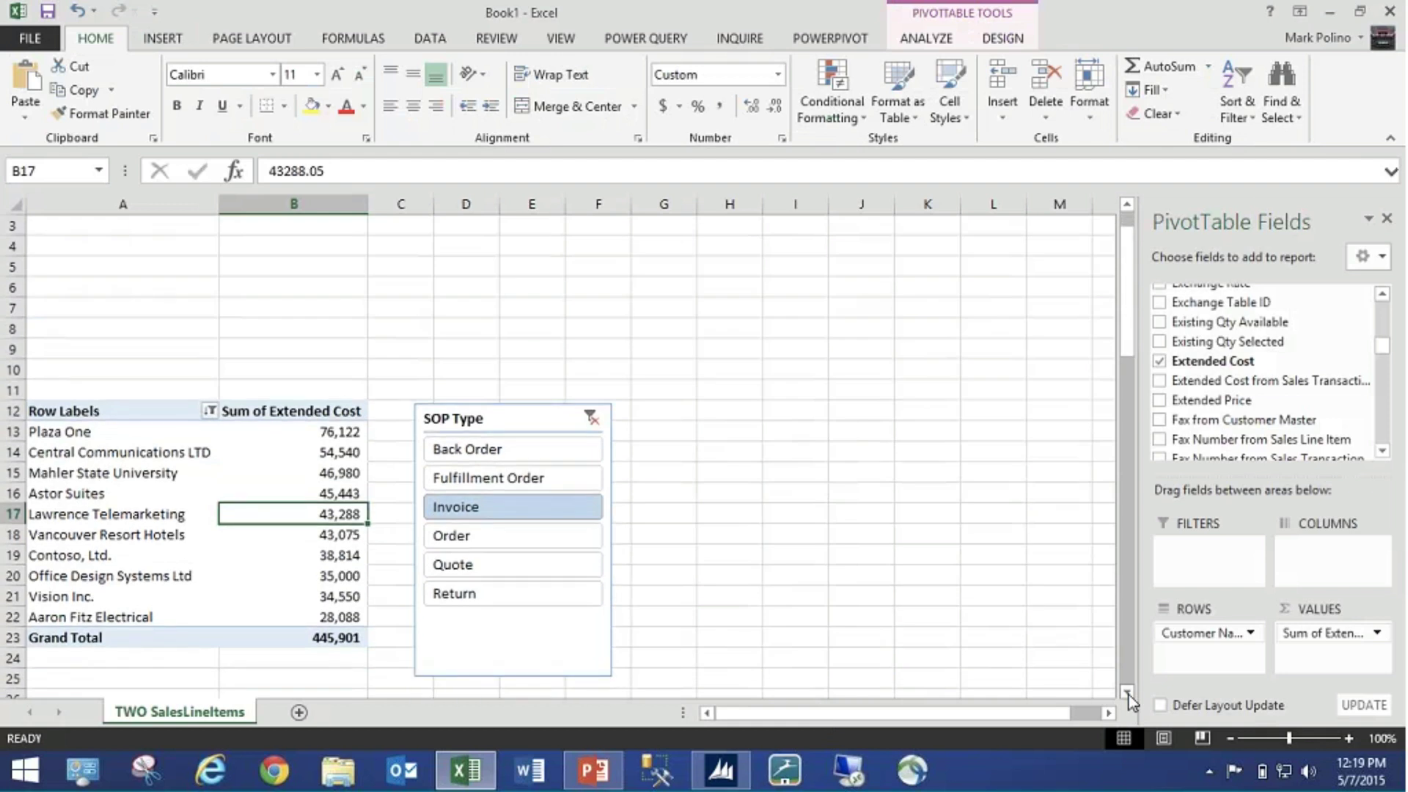
{"action": "left_click", "coordinate": [1128, 694]}
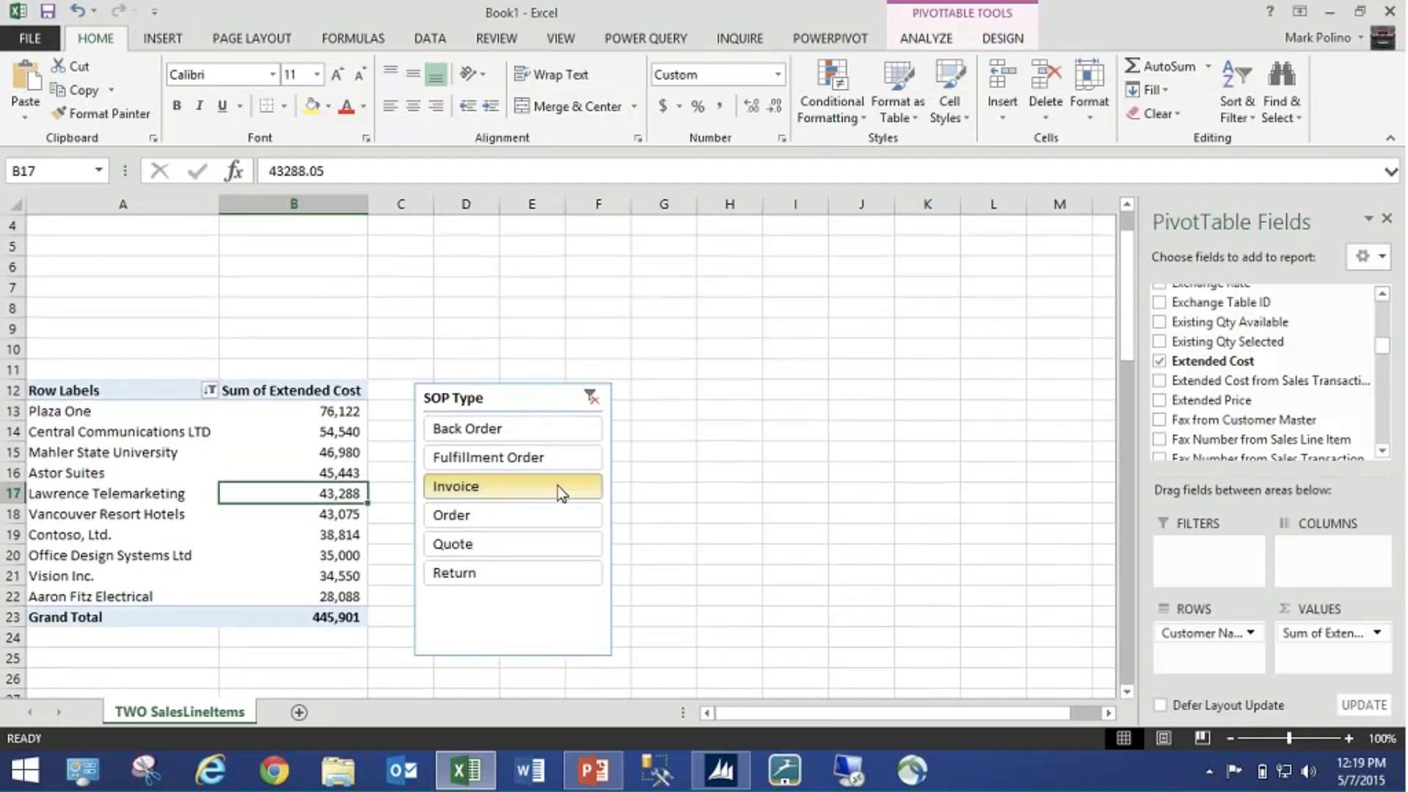
{"action": "left_click_drag", "start_coordinate": [117, 391], "coordinate": [384, 583]}
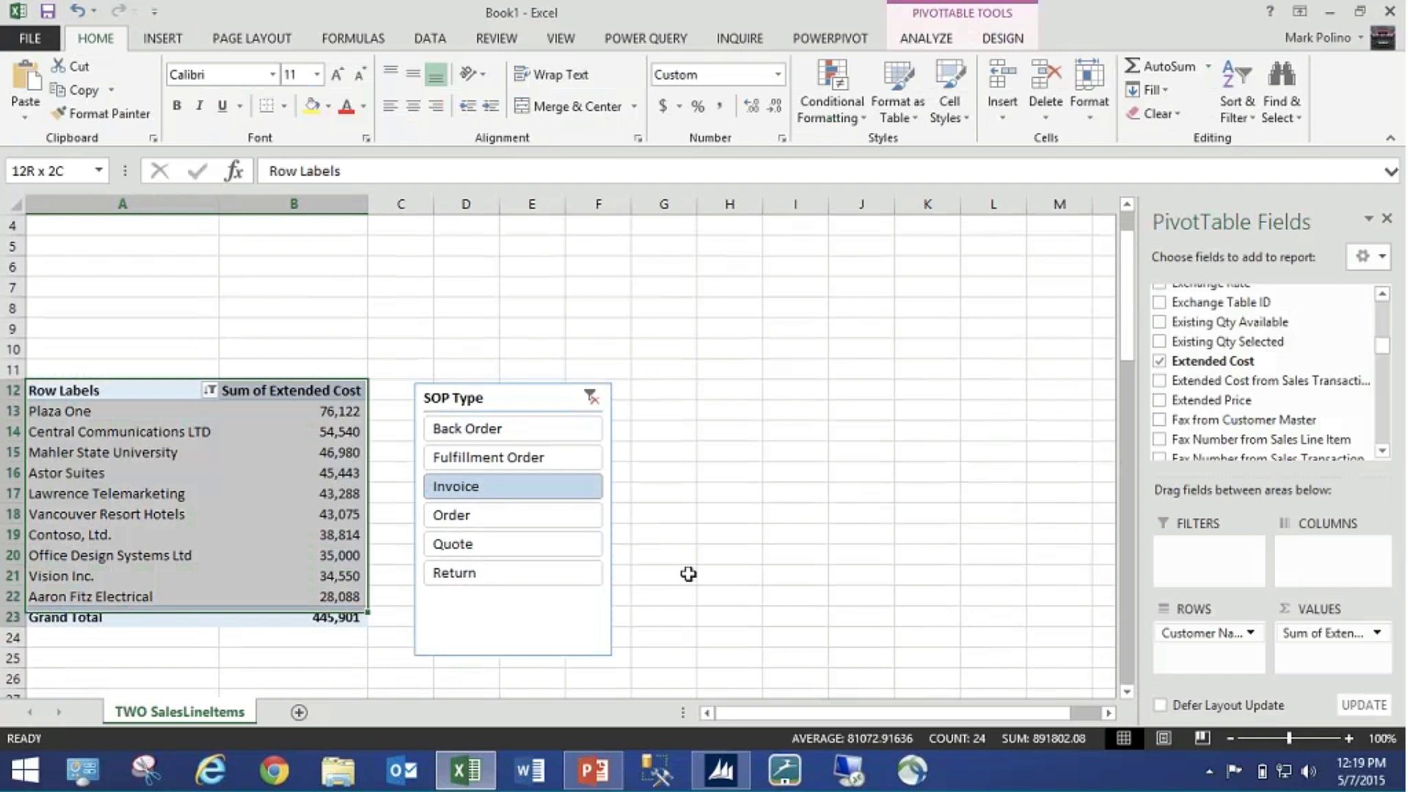
{"action": "key", "text": "ctrl+c"}
{"action": "left_click", "coordinate": [665, 391]}
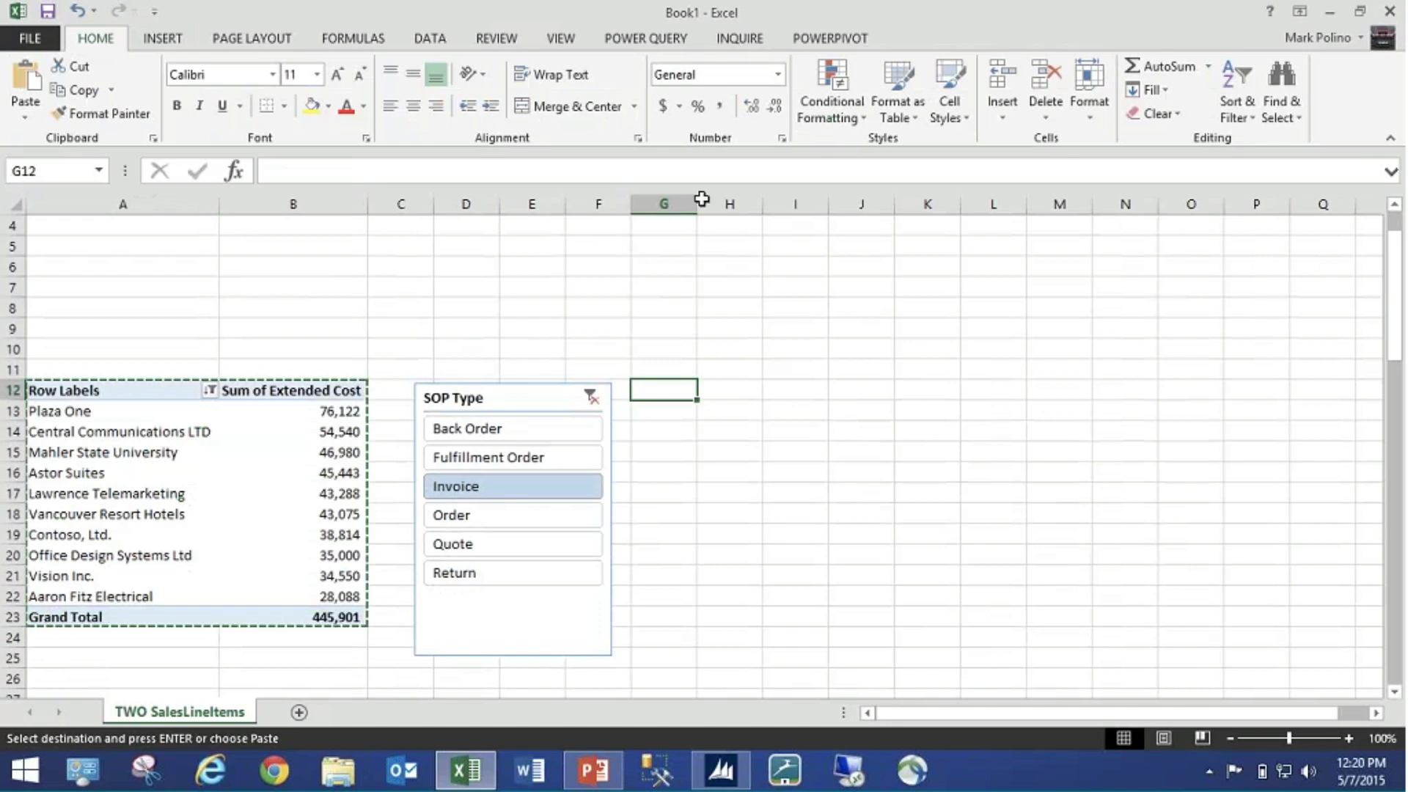
{"action": "key", "text": "ctrl+v"}
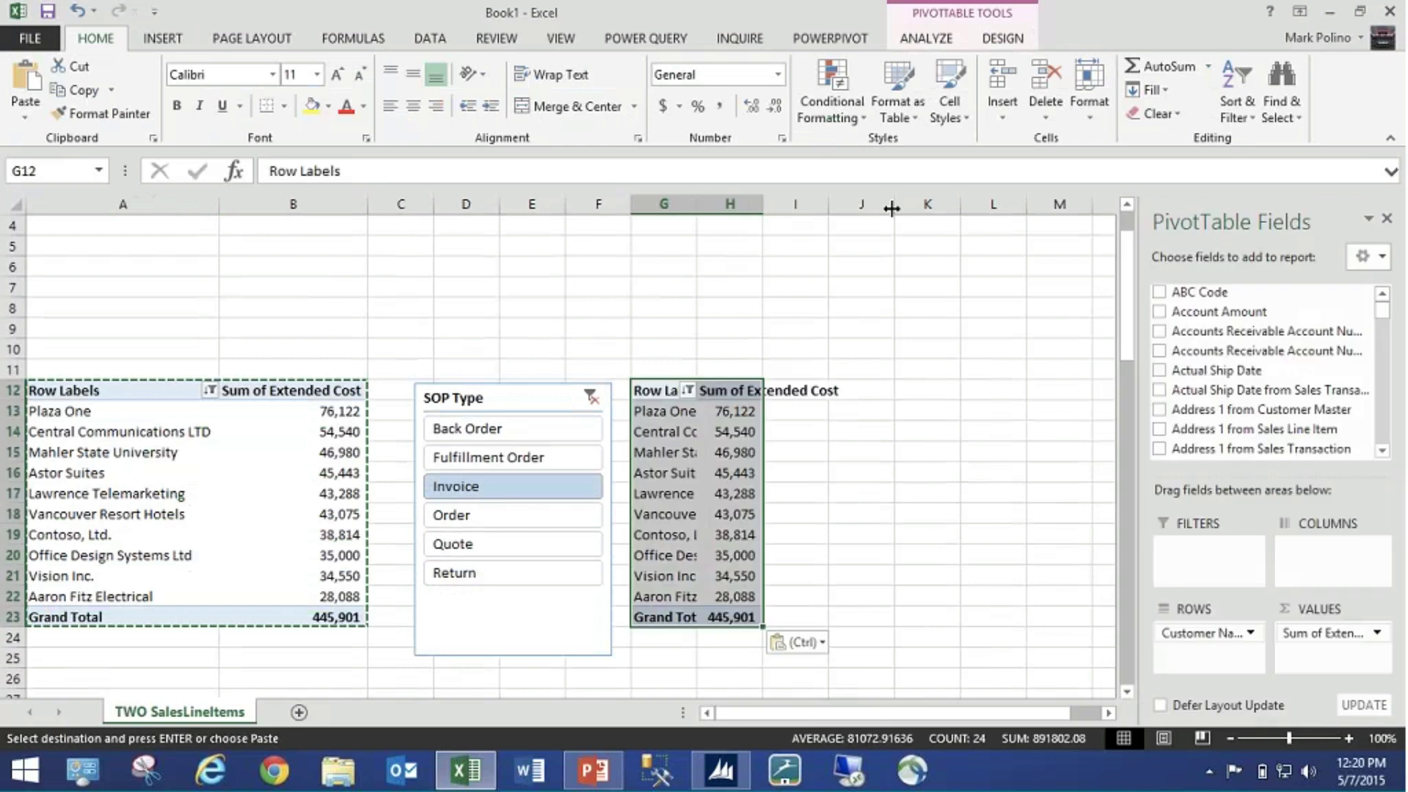
{"action": "double_click", "coordinate": [891, 209]}
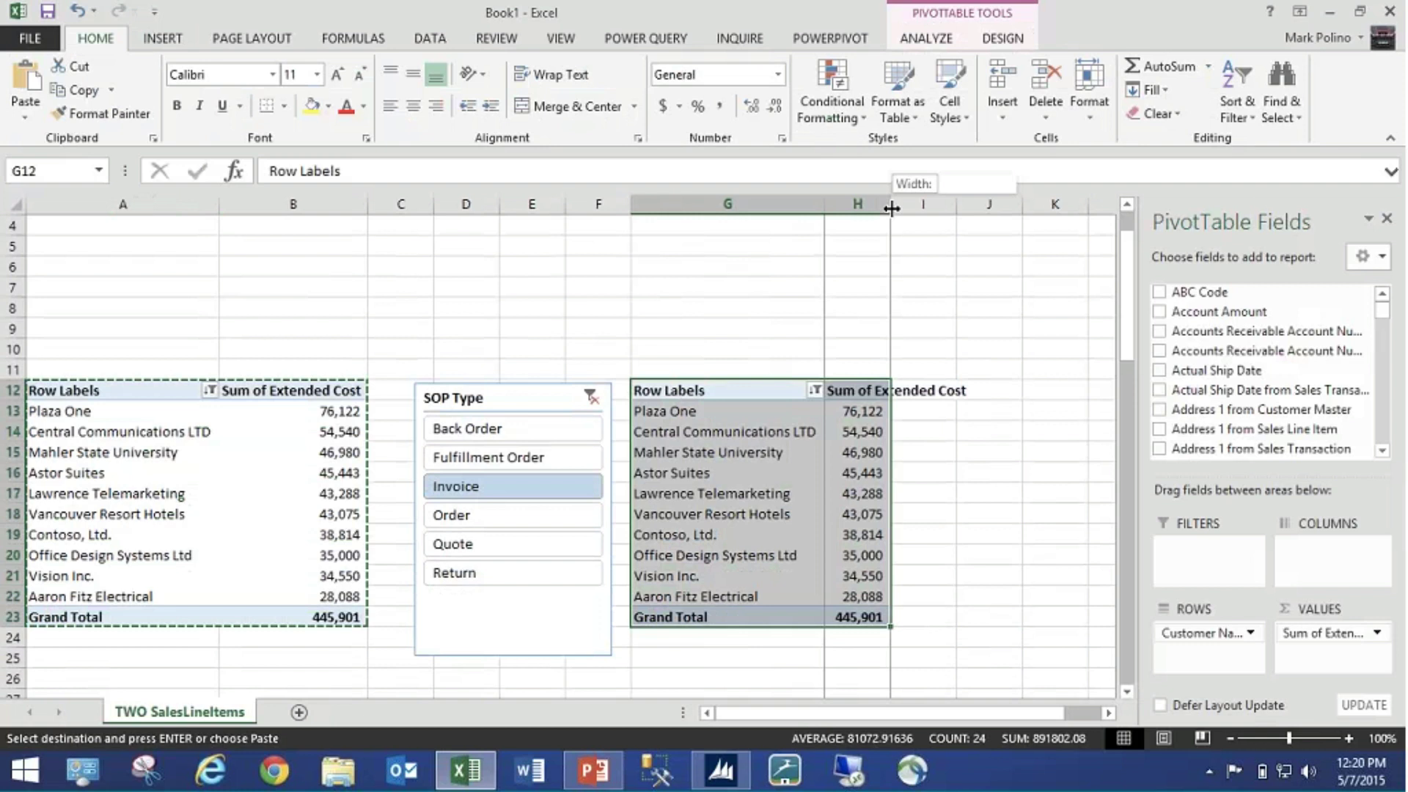
- In the copied PivotTable, remove Customer Name and Sum of Extended Cost and use Item Number as the row field
{"action": "left_click", "coordinate": [1385, 416]}
{"action": "left_click", "coordinate": [1382, 403]}
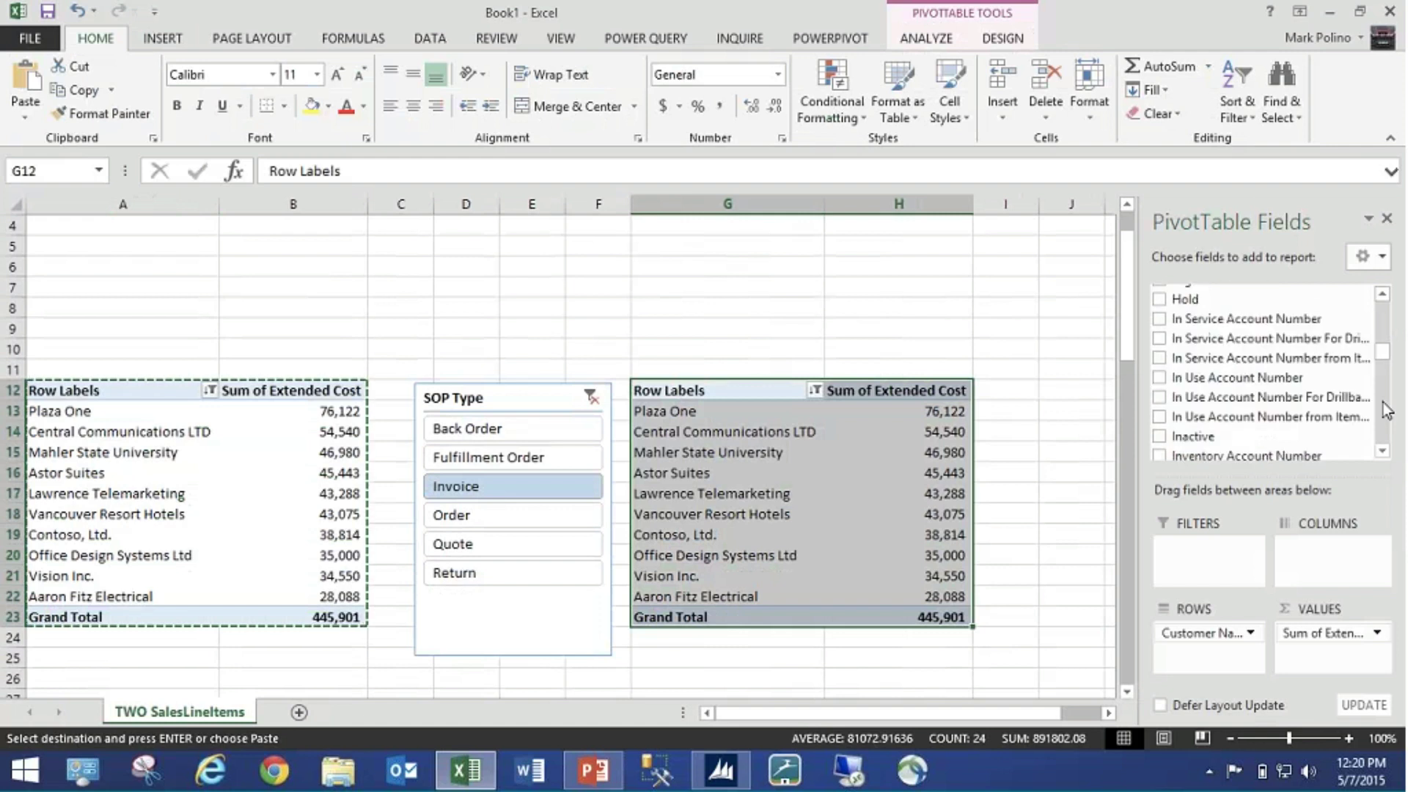
{"action": "left_click", "coordinate": [1385, 410]}
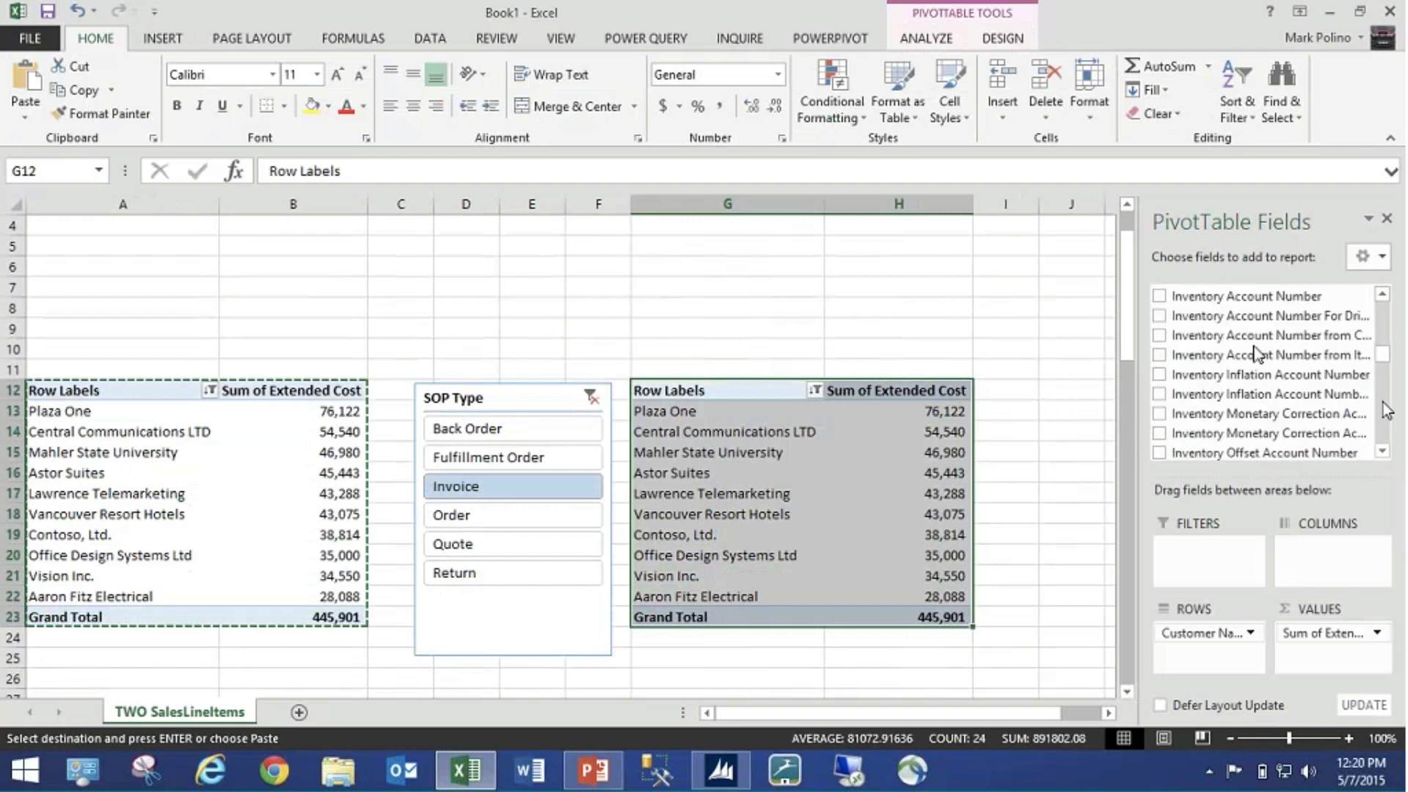
{"action": "scroll", "coordinate": [1256, 354], "scroll_direction": "down", "scroll_amount": 3}
{"action": "left_click_drag", "start_coordinate": [1247, 349], "coordinate": [1208, 659]}
{"action": "left_click_drag", "start_coordinate": [1207, 349], "coordinate": [1381, 437]}
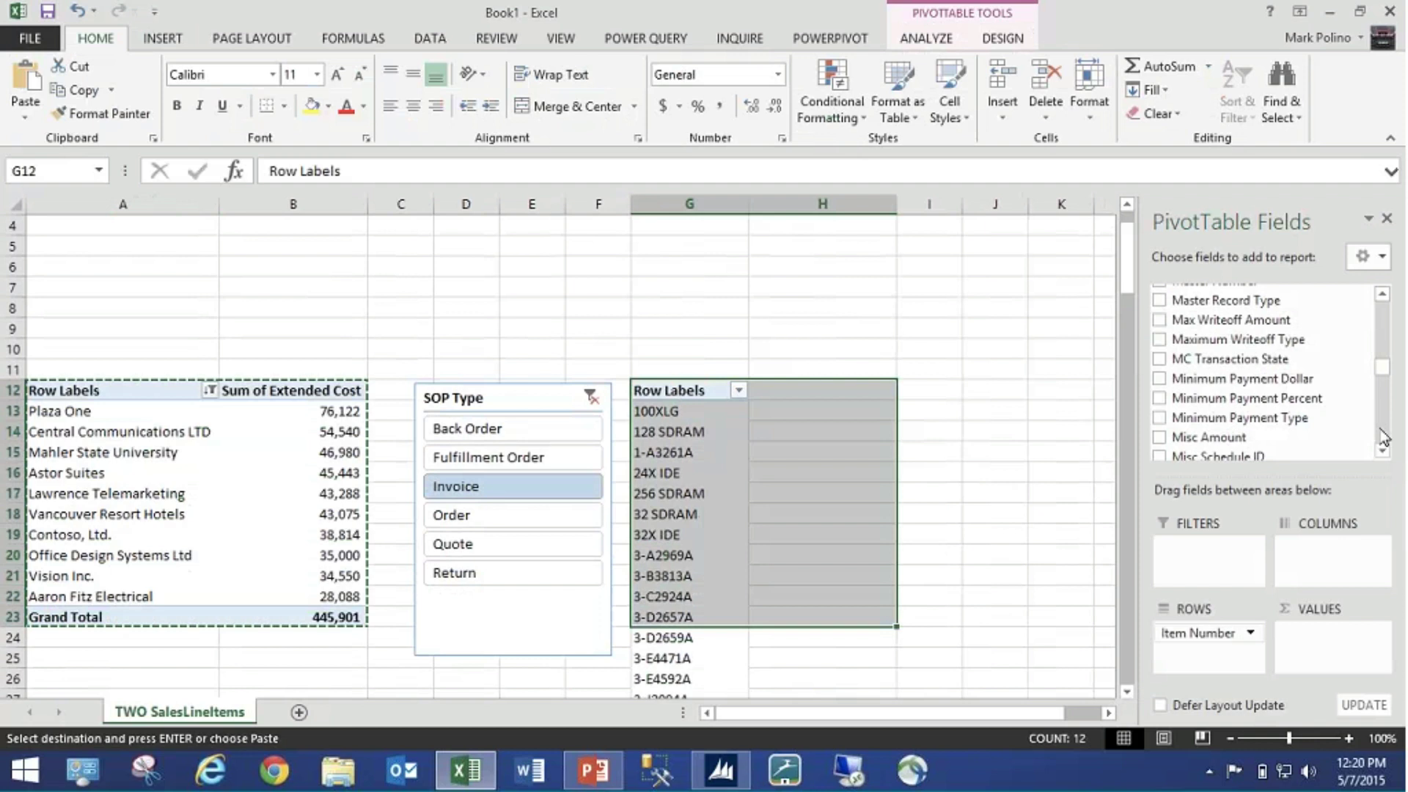
- Add the QTY field as summed values in the Item Number PivotTable
{"action": "scroll", "coordinate": [1382, 438], "scroll_direction": "down", "scroll_amount": 5}
{"action": "scroll", "coordinate": [1382, 437], "scroll_direction": "down", "scroll_amount": 5}
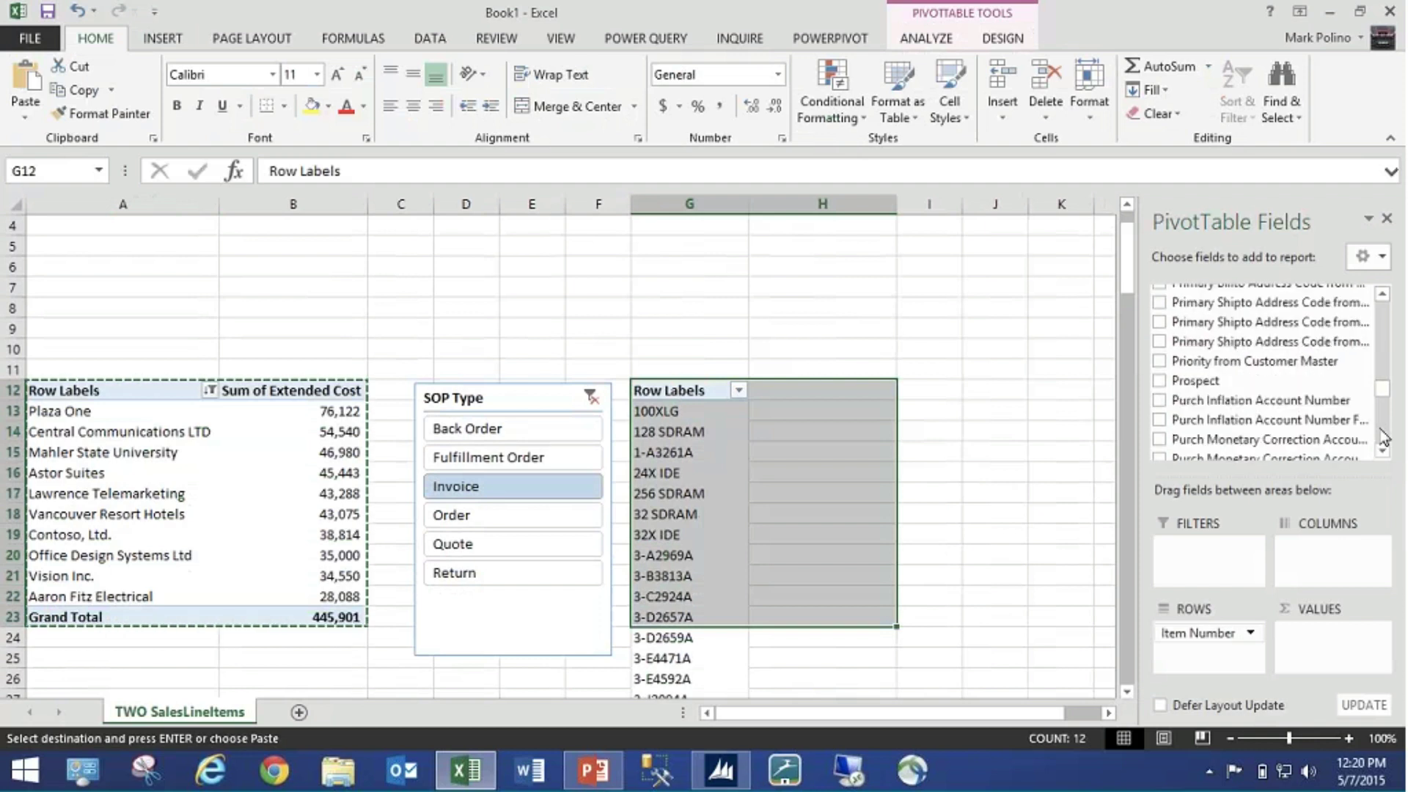
{"action": "scroll", "coordinate": [1215, 399], "scroll_direction": "down", "scroll_amount": 3}
{"action": "left_click_drag", "start_coordinate": [1216, 397], "coordinate": [687, 410]}
- Filter the Item Number PivotTable to the top 10 items by Sum of QTY and sort the quantities from largest to smallest
{"action": "right_click", "coordinate": [688, 409]}
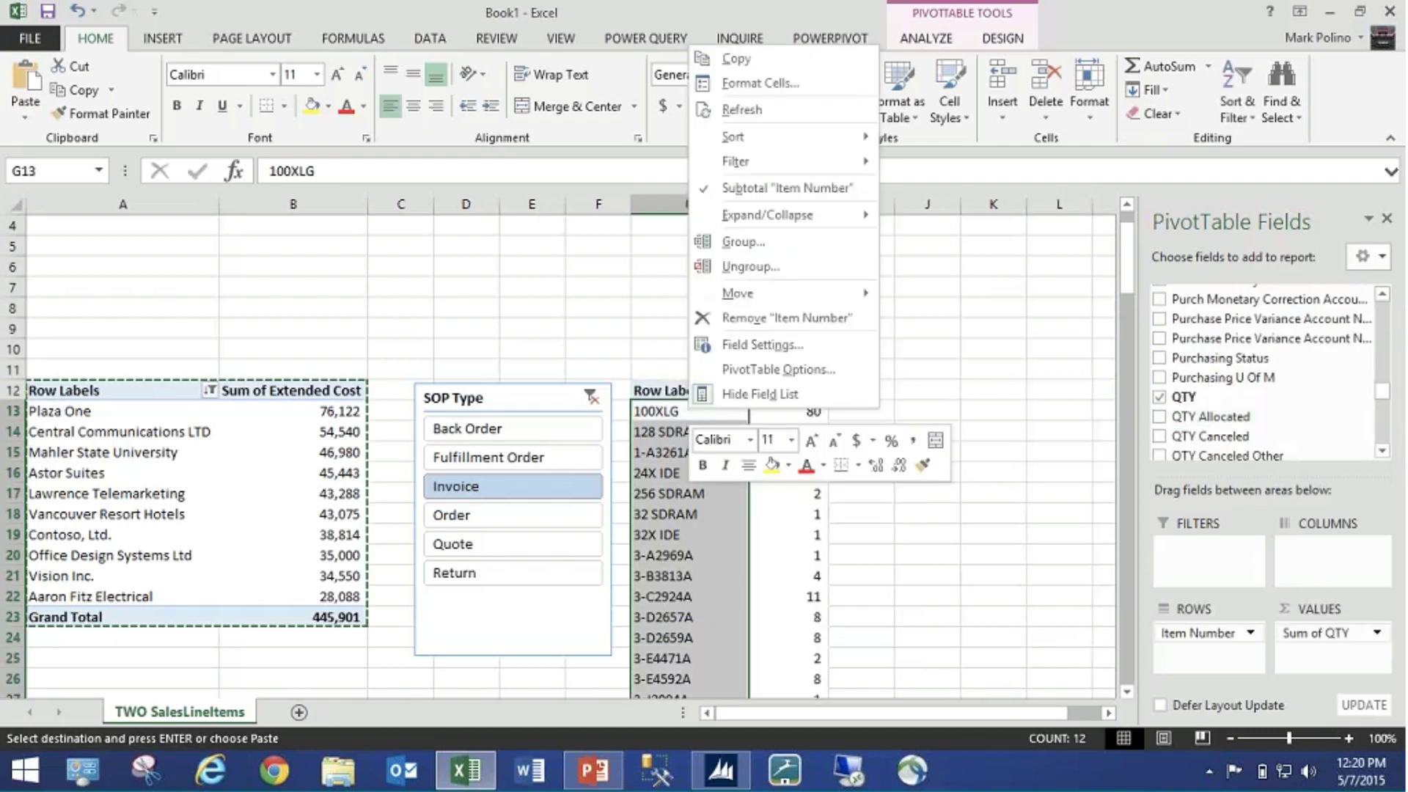
{"action": "left_click", "coordinate": [786, 410]}
{"action": "left_click", "coordinate": [1235, 111]}
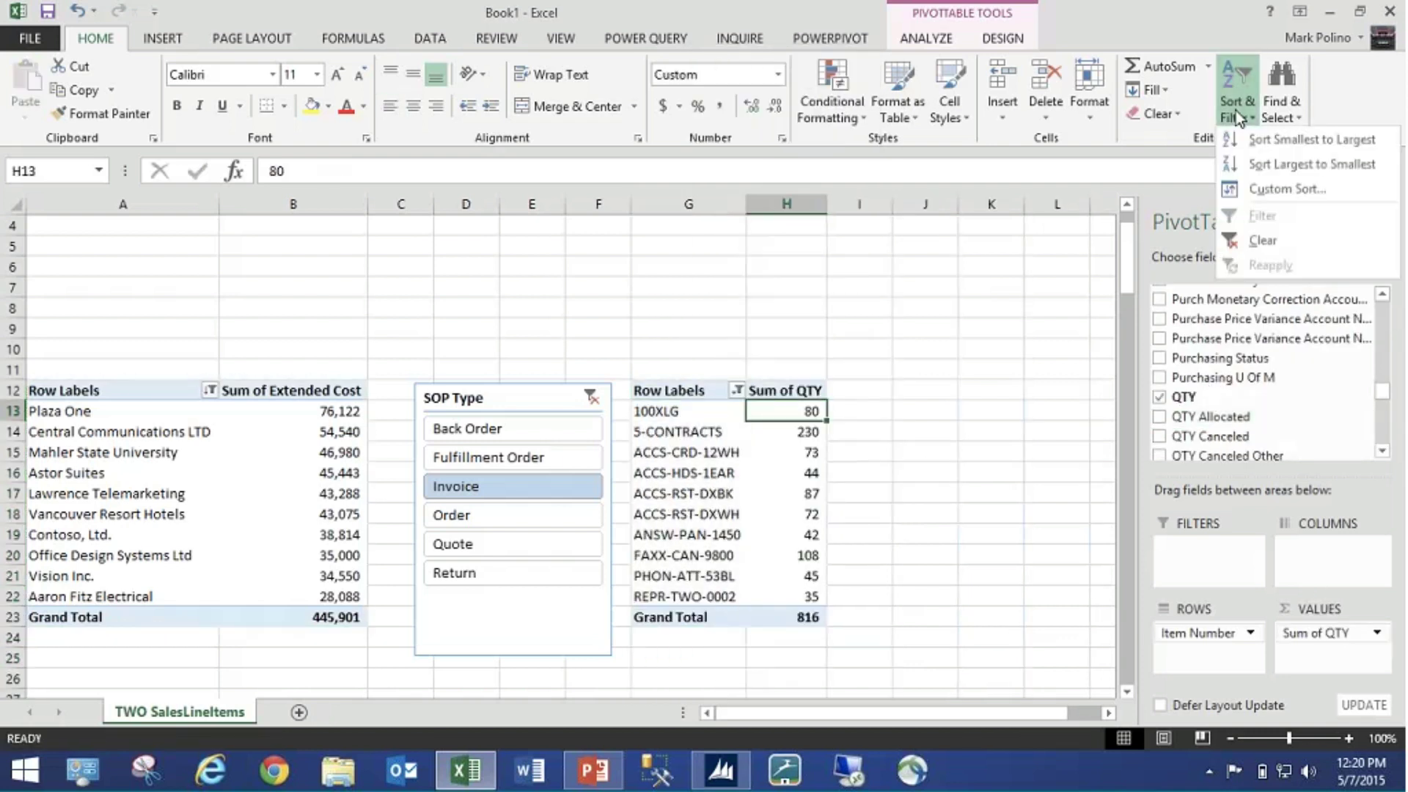
{"action": "left_click", "coordinate": [1253, 163]}
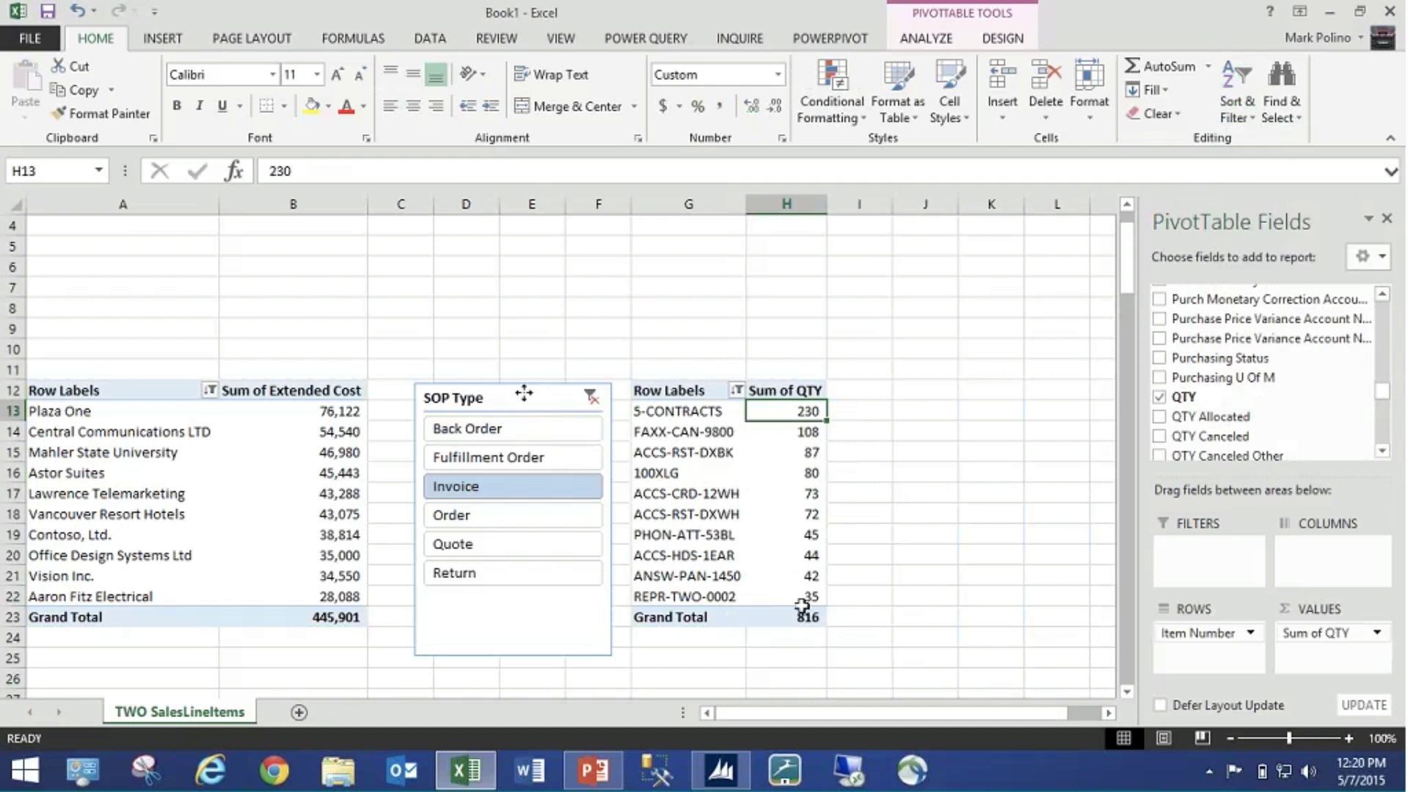
- Move the SOP Type slicer slightly closer to the customer PivotTable, centering it between the two tables
{"action": "left_click_drag", "start_coordinate": [523, 393], "coordinate": [505, 393]}
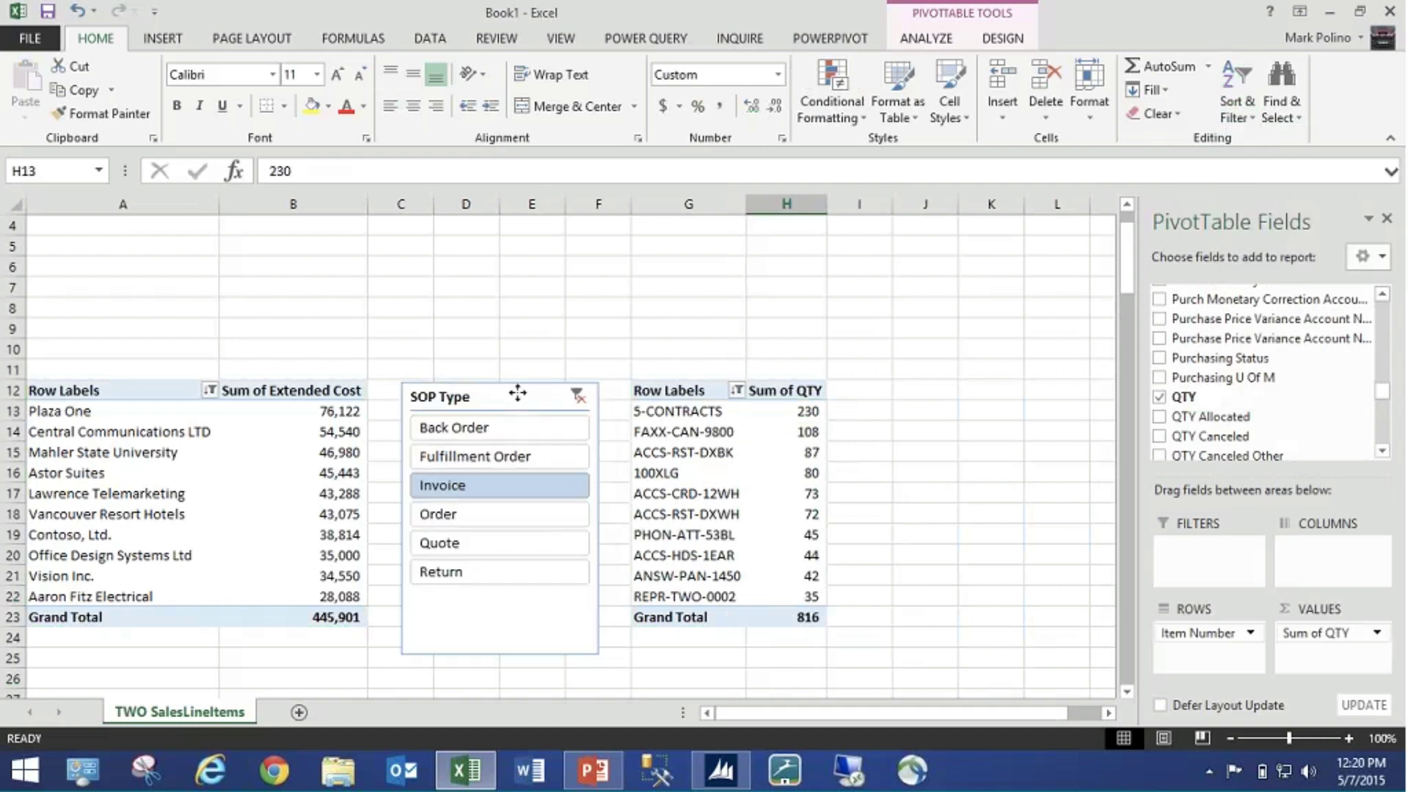
{"action": "left_click", "coordinate": [569, 424]}
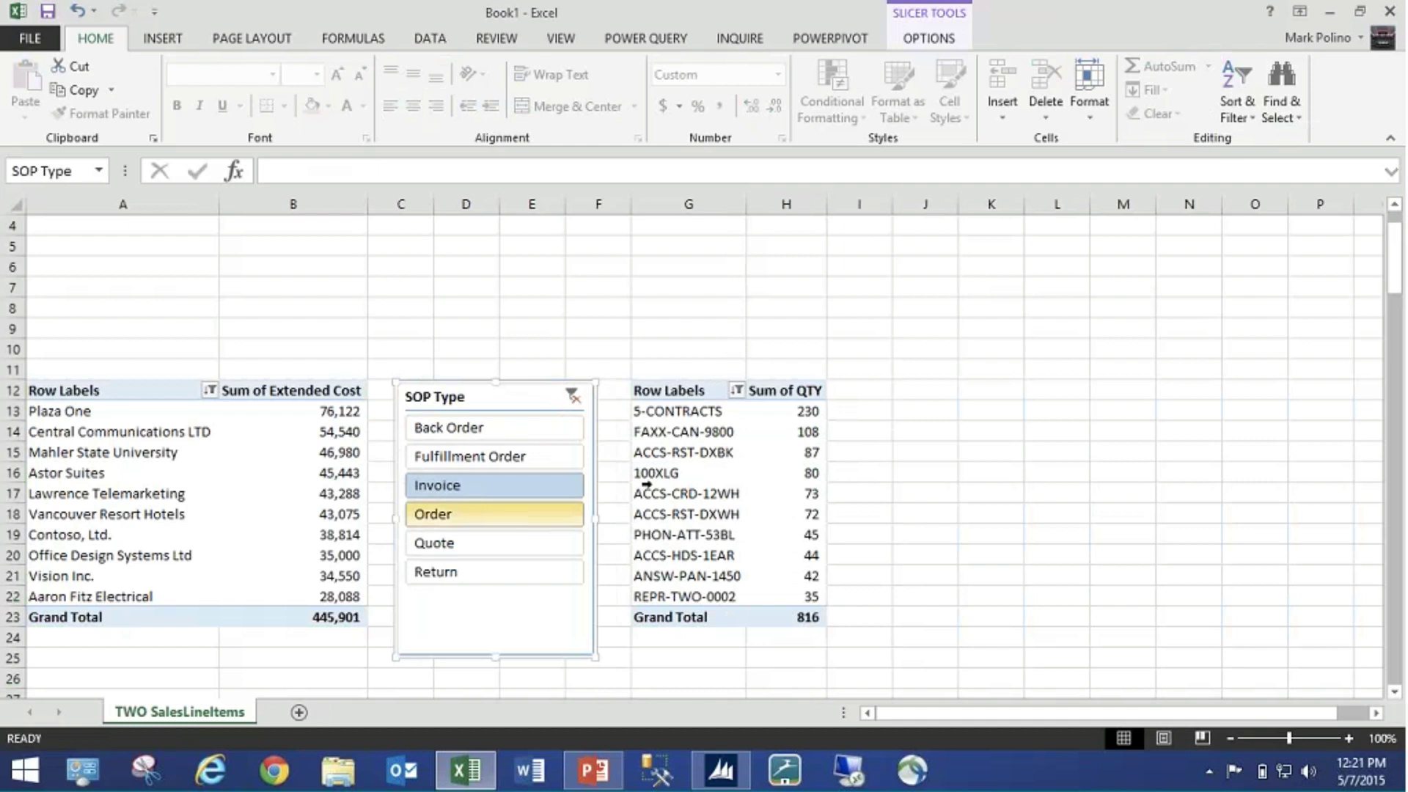
- Switch the SOP Type slicer to Order and back to Invoice
{"action": "left_click", "coordinate": [525, 511]}
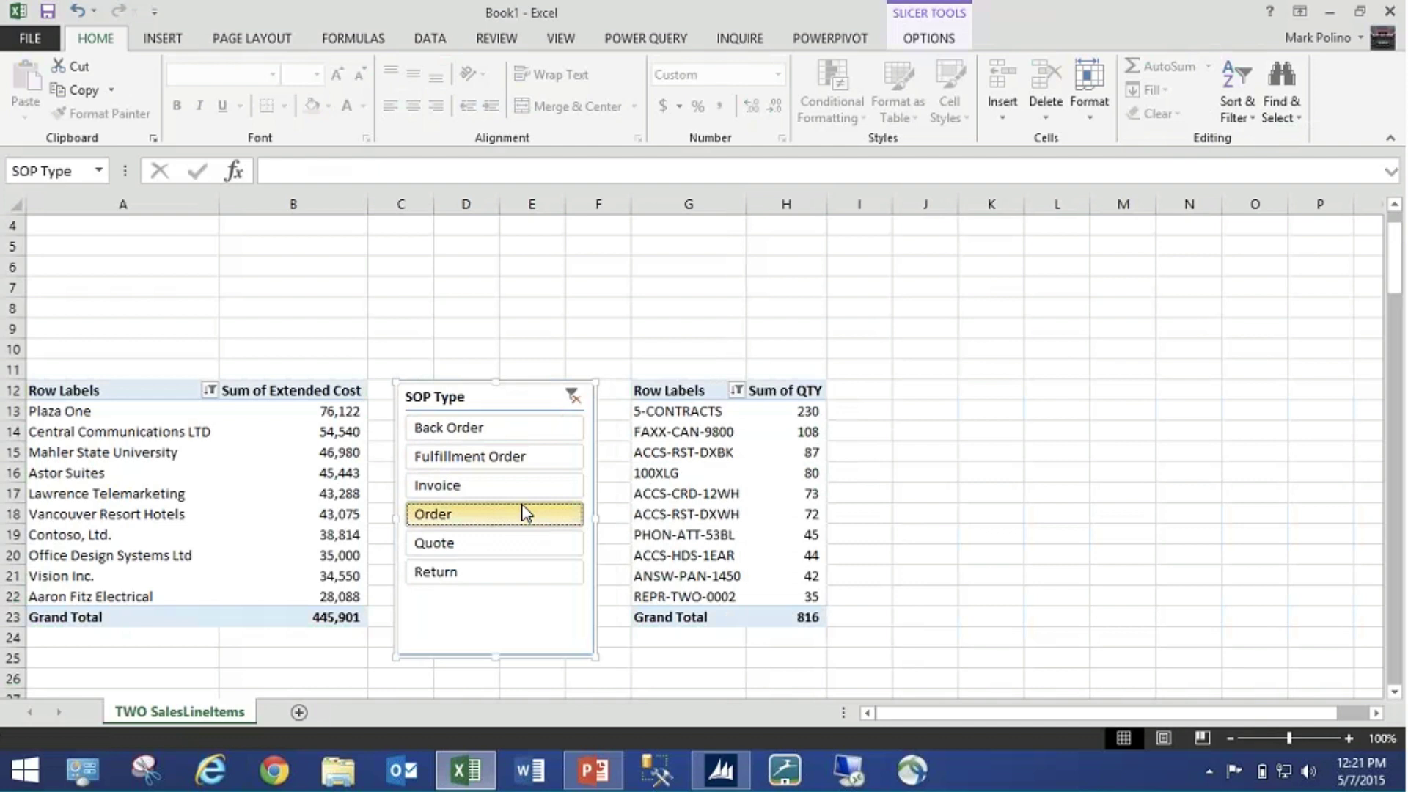
{"action": "left_click", "coordinate": [516, 485]}
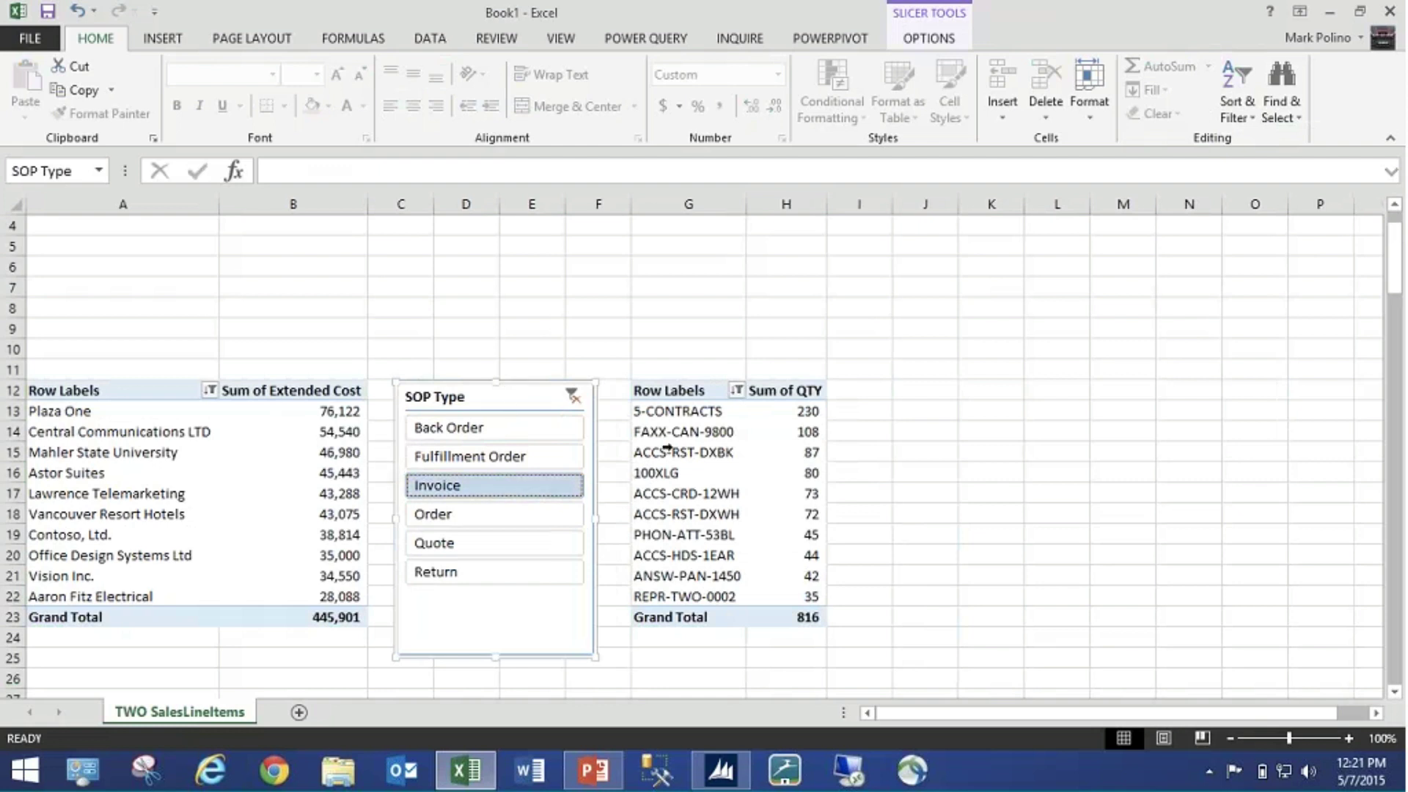
- Check which PivotTables the SOP Type slicer is connected to, and leave its report connections without changes
{"action": "right_click", "coordinate": [570, 397]}
{"action": "left_click", "coordinate": [645, 548]}
{"action": "left_click", "coordinate": [906, 401]}
{"action": "left_click", "coordinate": [332, 410]}
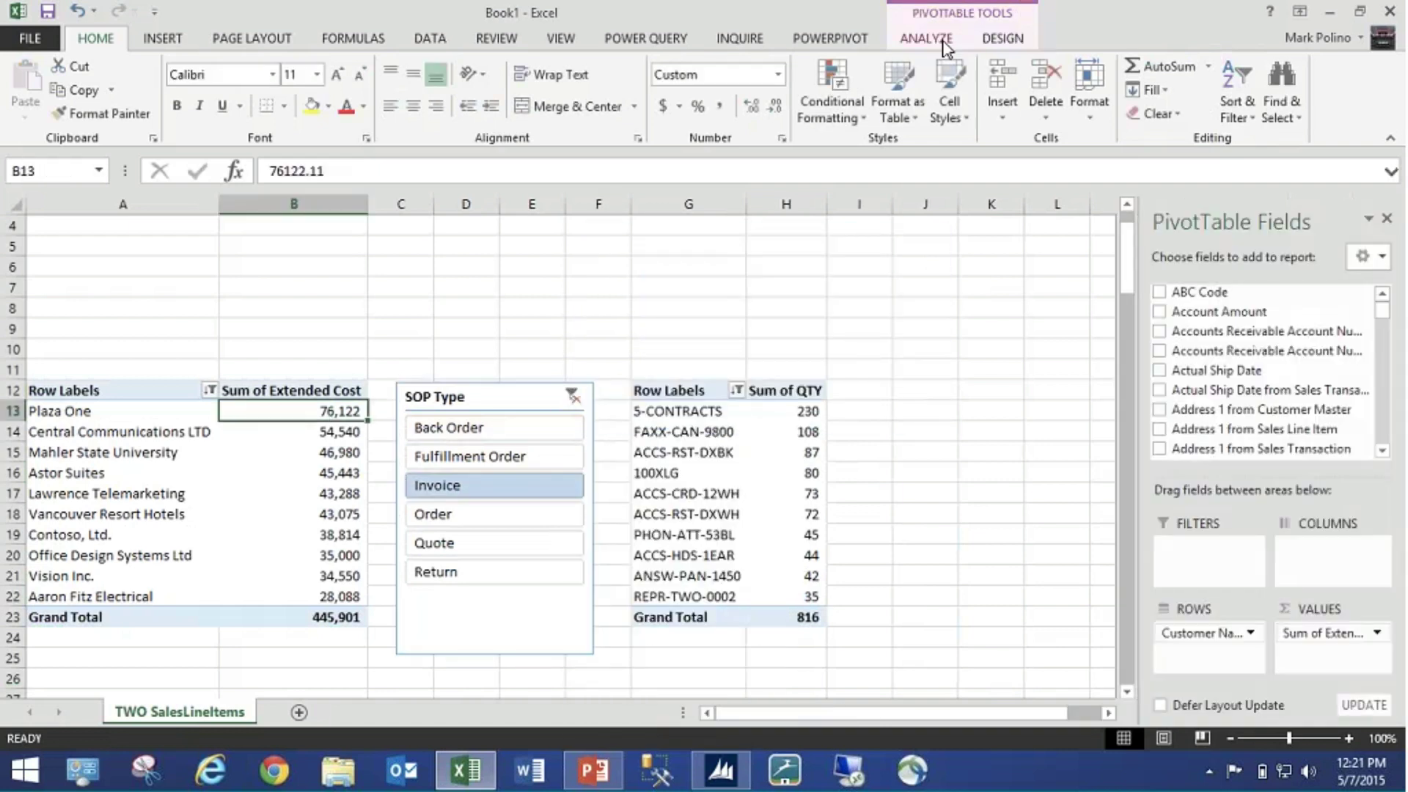
{"action": "left_click", "coordinate": [925, 38]}
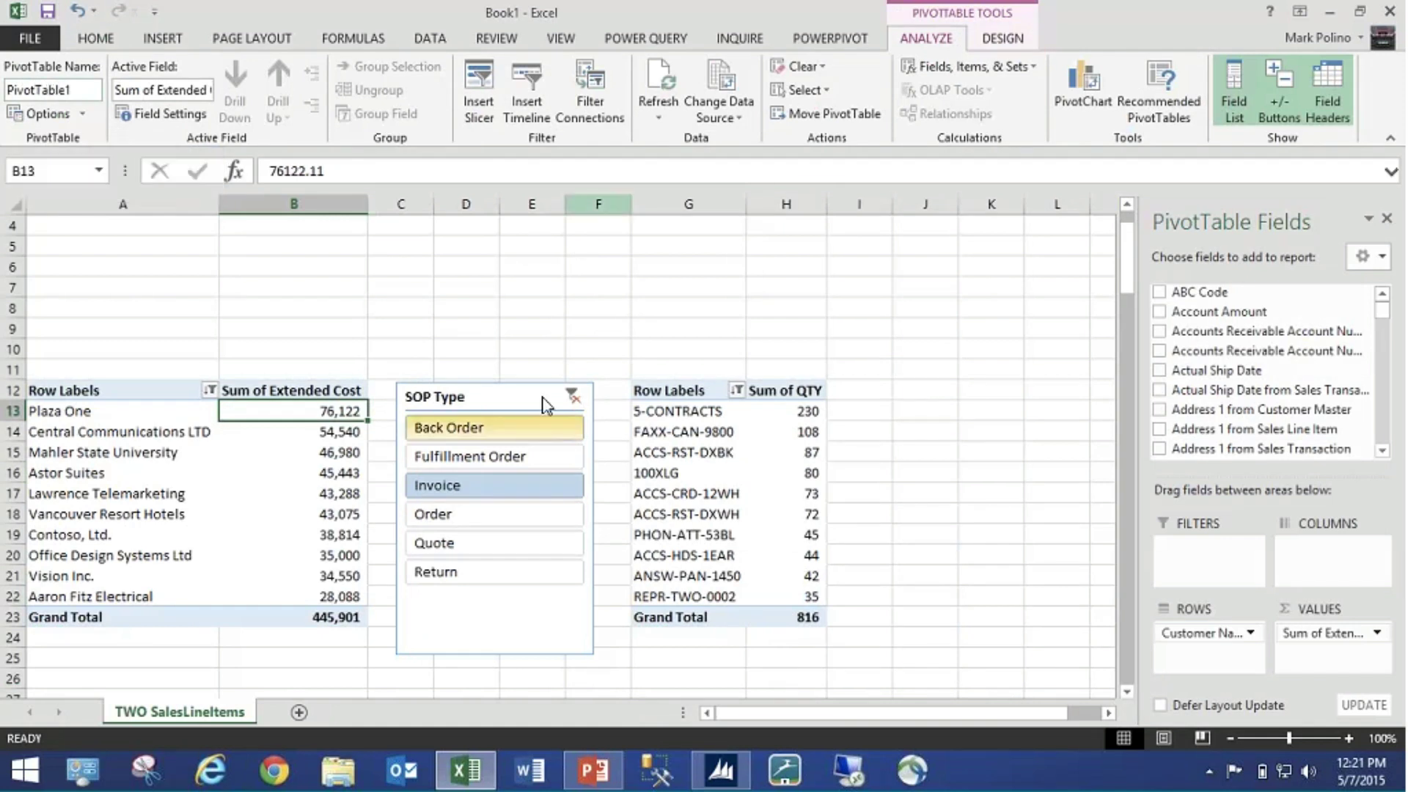
{"action": "right_click", "coordinate": [577, 402]}
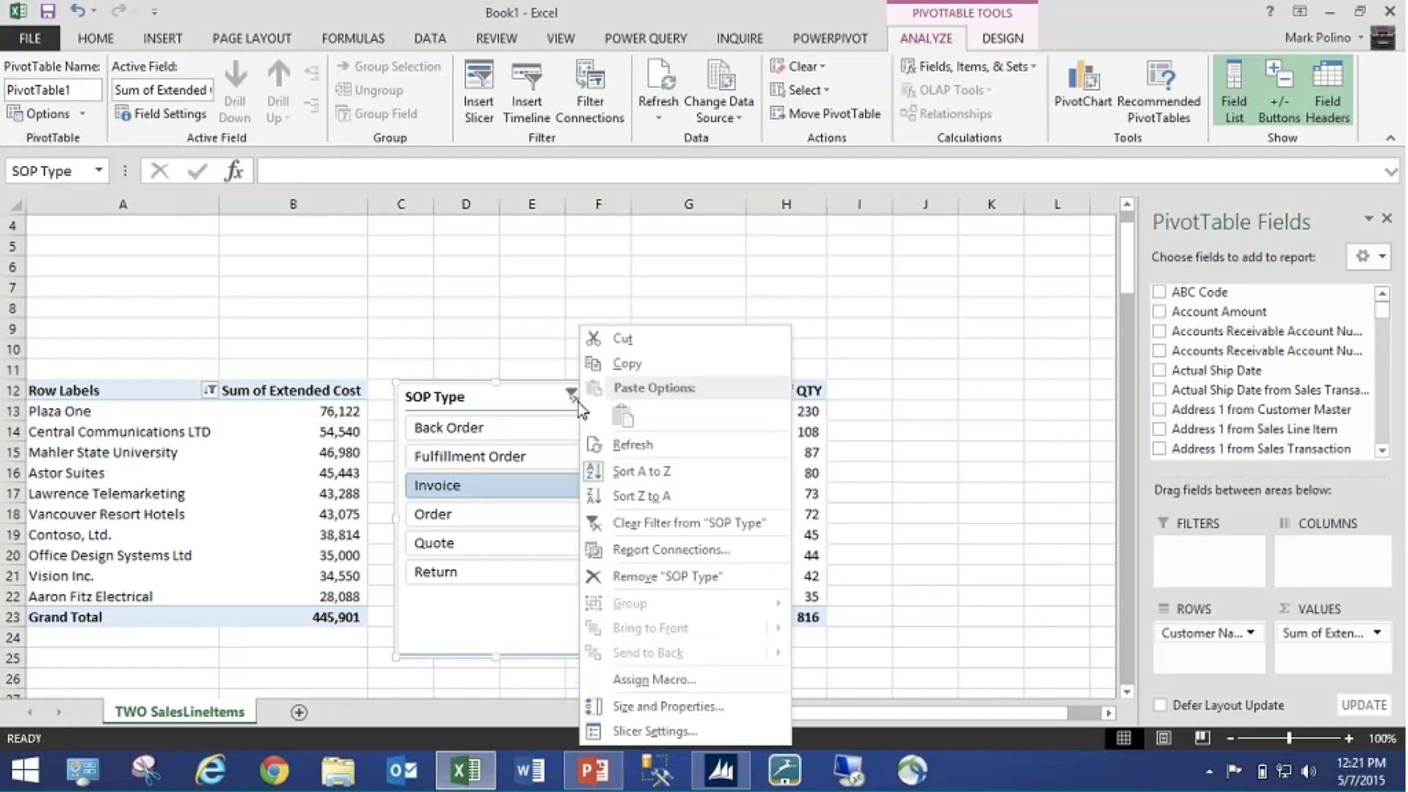
{"action": "left_click", "coordinate": [645, 551]}
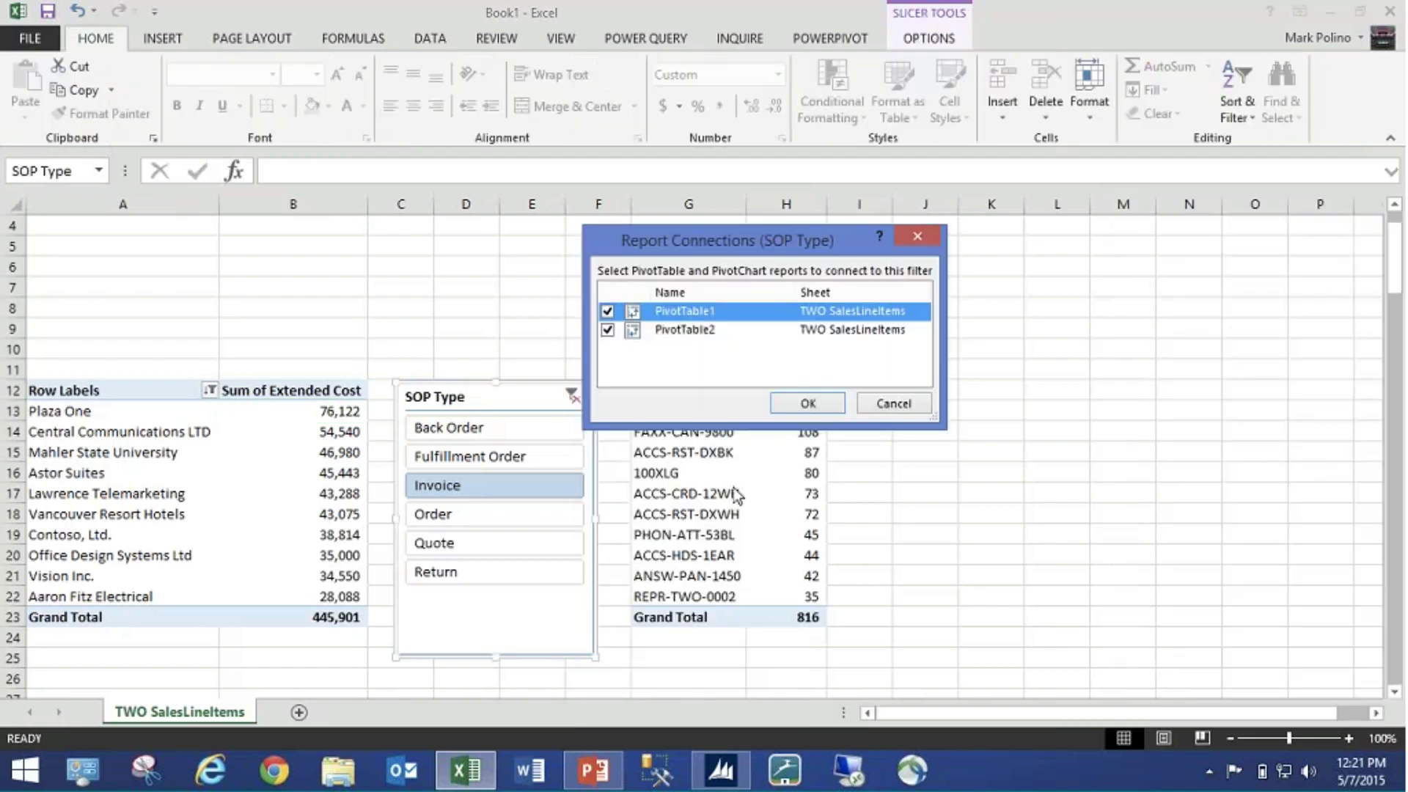
{"action": "left_click", "coordinate": [893, 403]}
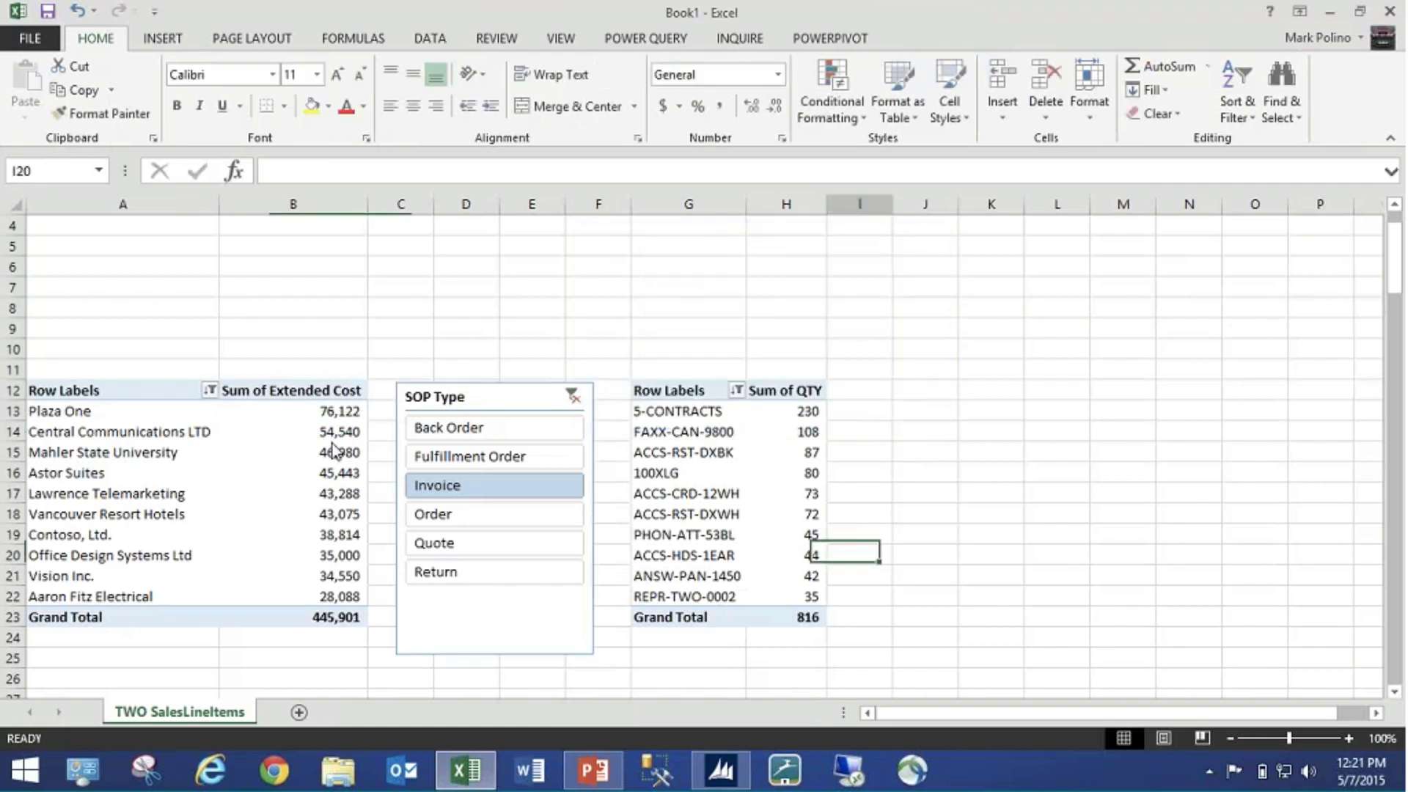
- Insert a timeline for the Document Date field of the customer PivotTable
{"action": "left_click", "coordinate": [273, 430]}
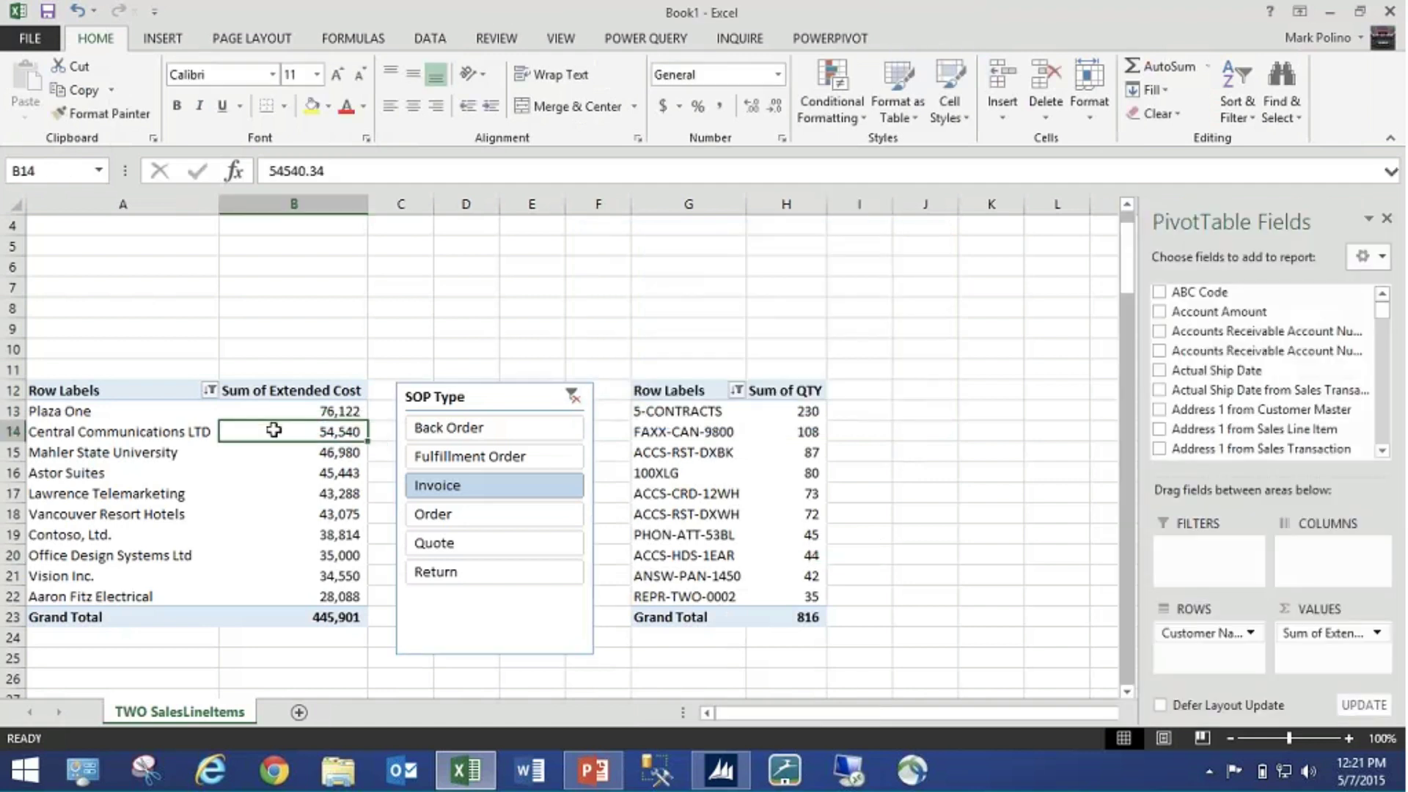
{"action": "left_click", "coordinate": [176, 42]}
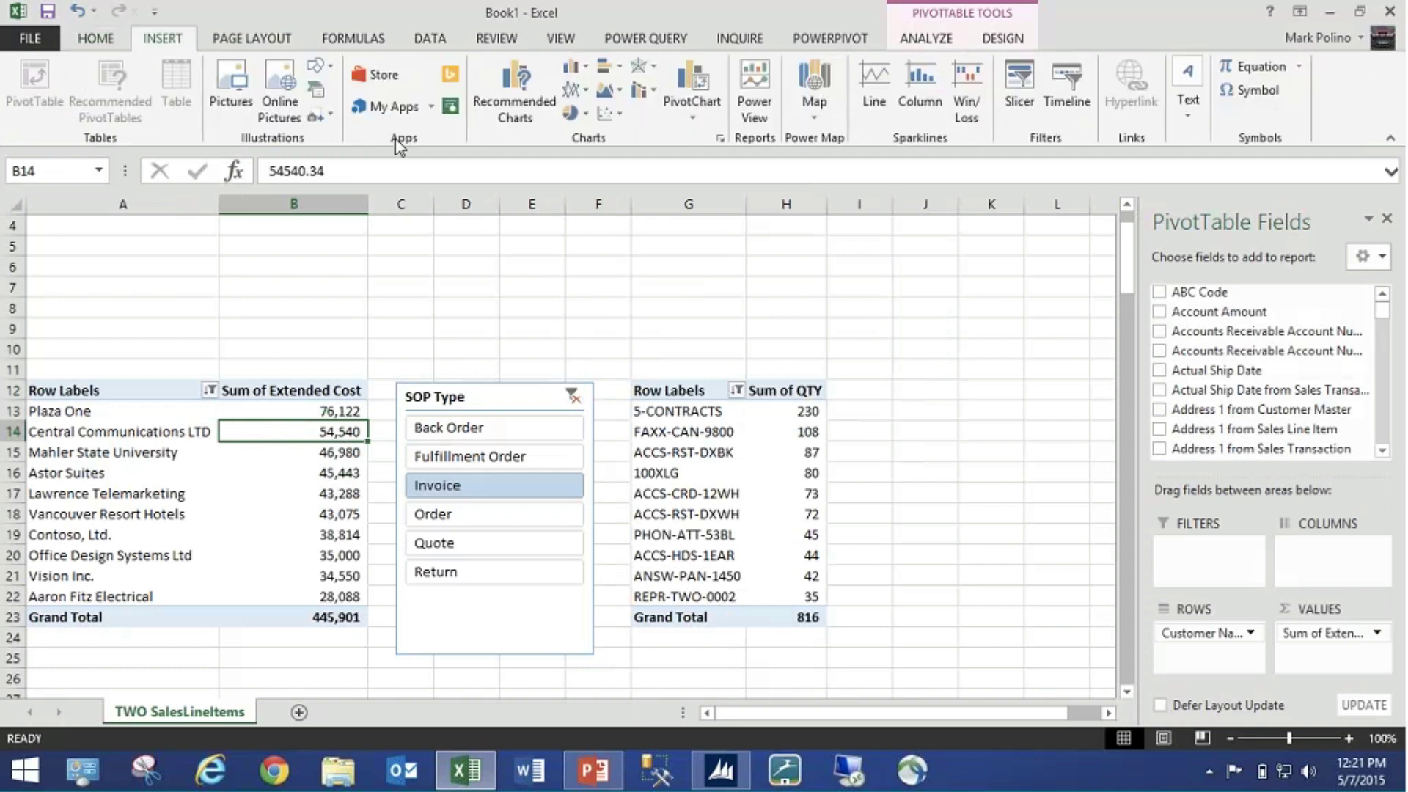
{"action": "left_click", "coordinate": [1066, 99]}
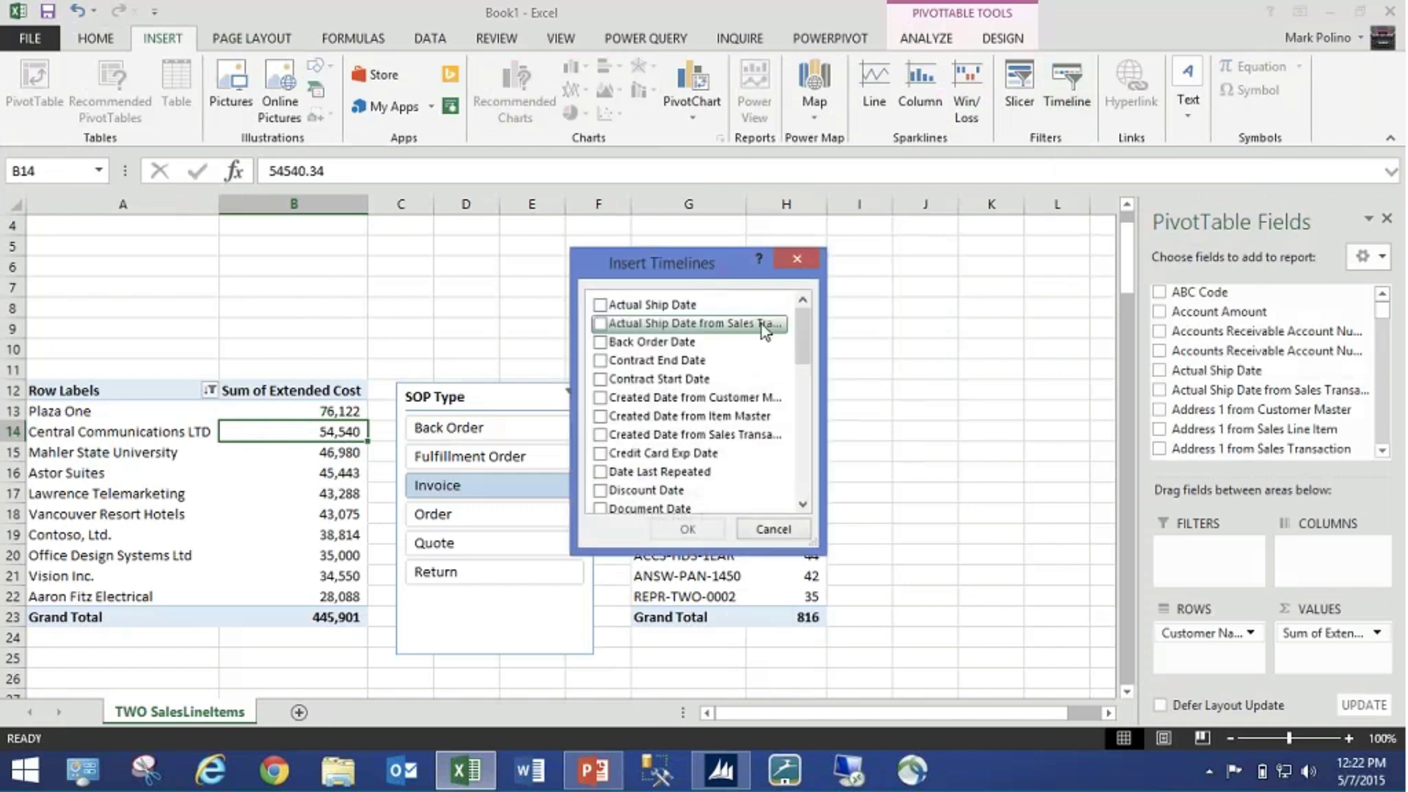
{"action": "left_click", "coordinate": [807, 480]}
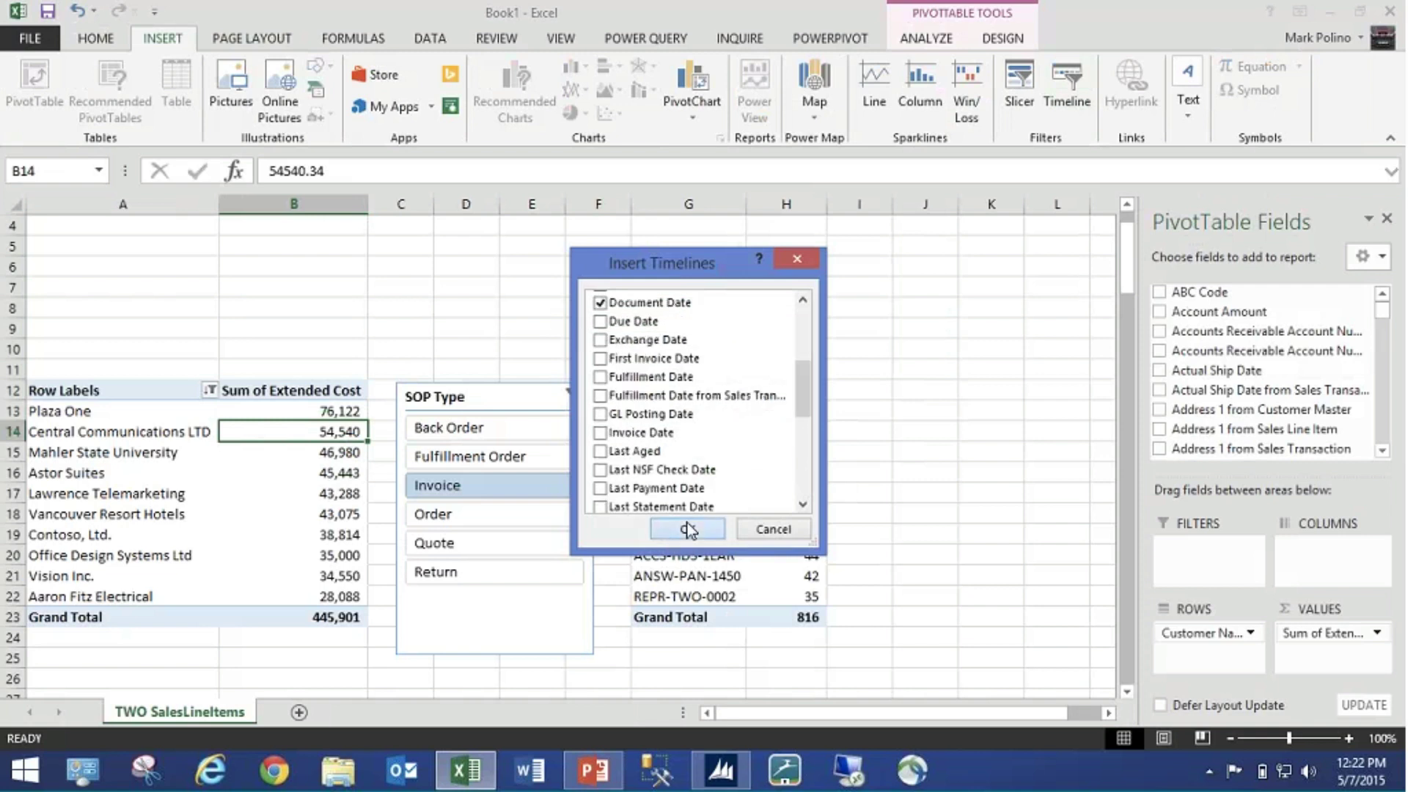
{"action": "left_click", "coordinate": [687, 529]}
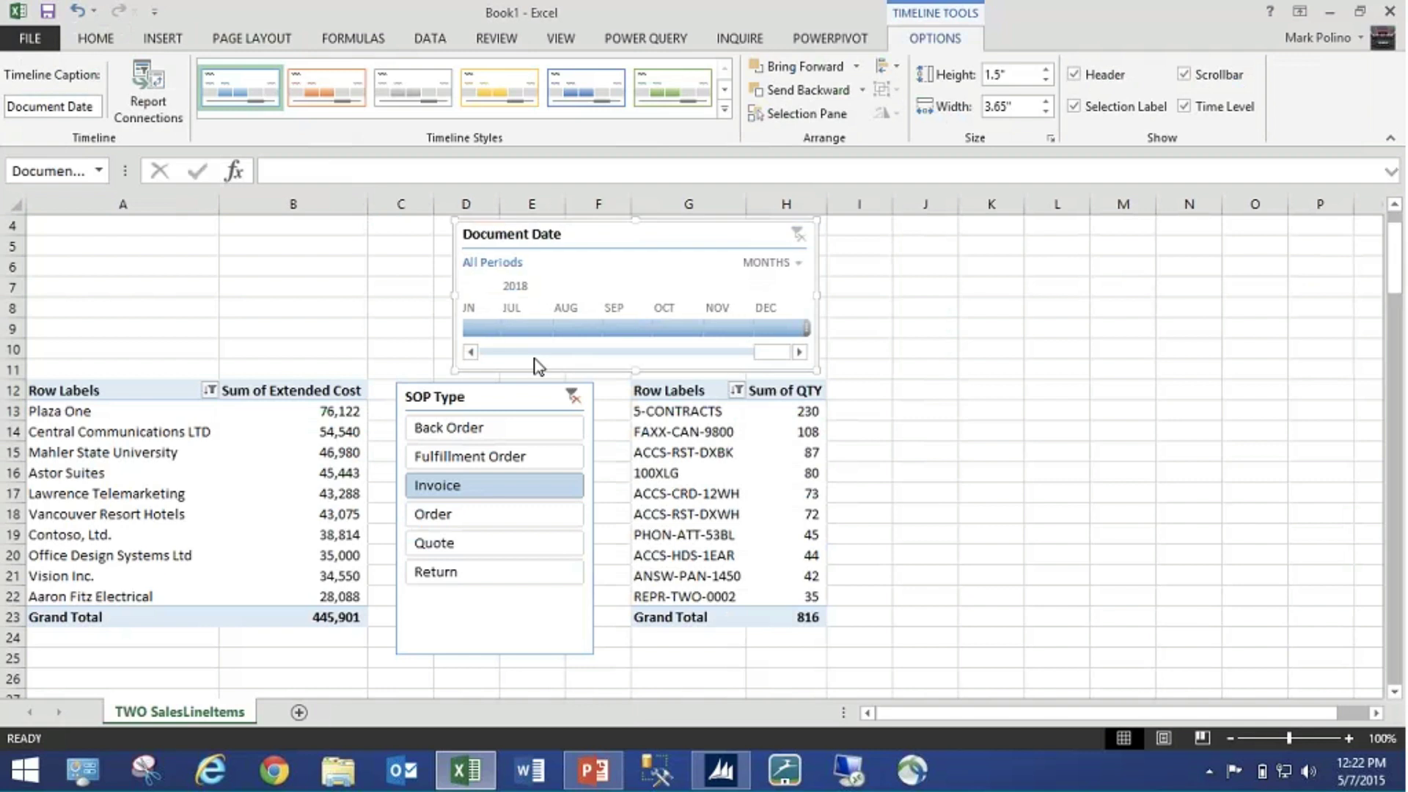
- Filter the customer PivotTable to Jan - Apr 2017 with the Document Date timeline
{"action": "scroll", "coordinate": [534, 359], "scroll_direction": "up", "scroll_amount": 2}
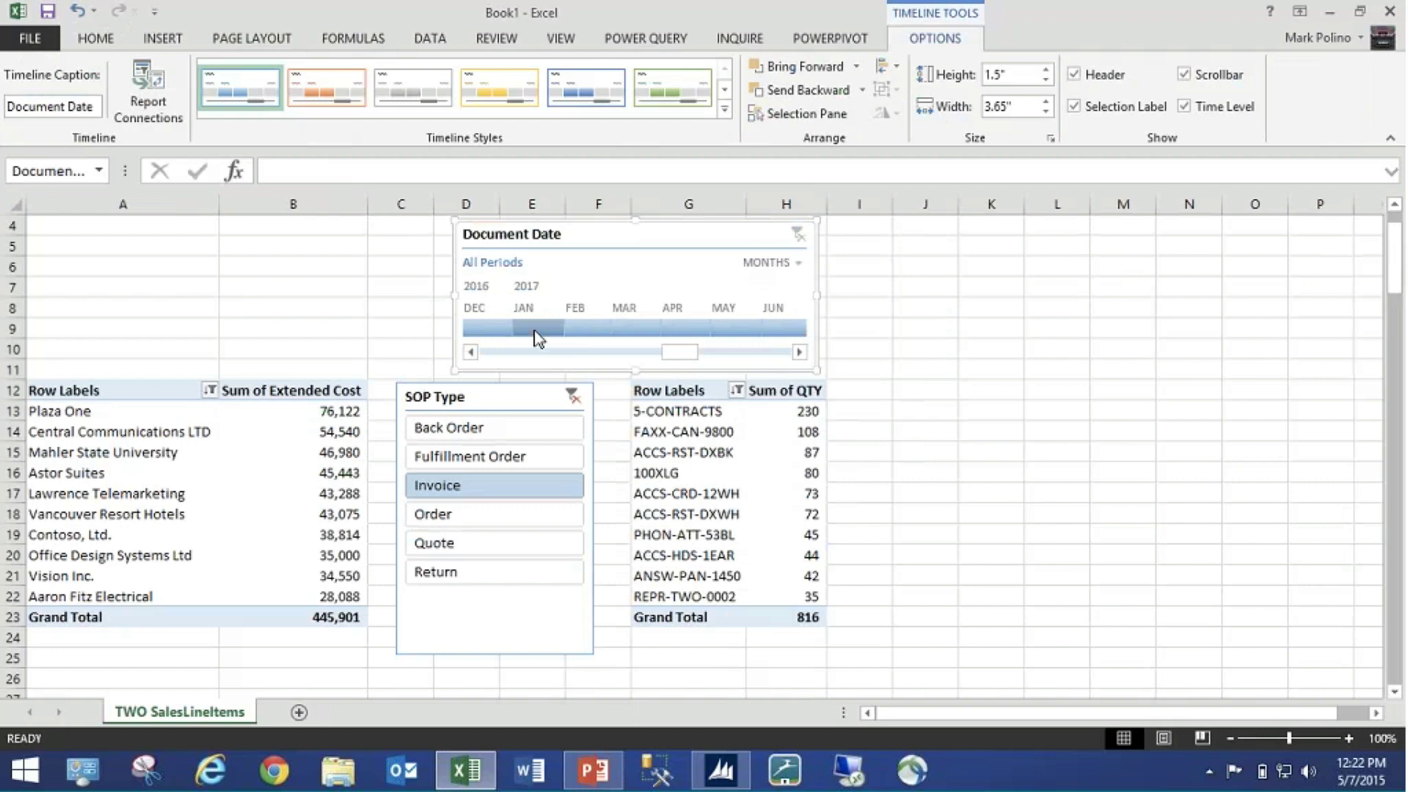
{"action": "left_click", "coordinate": [536, 333]}
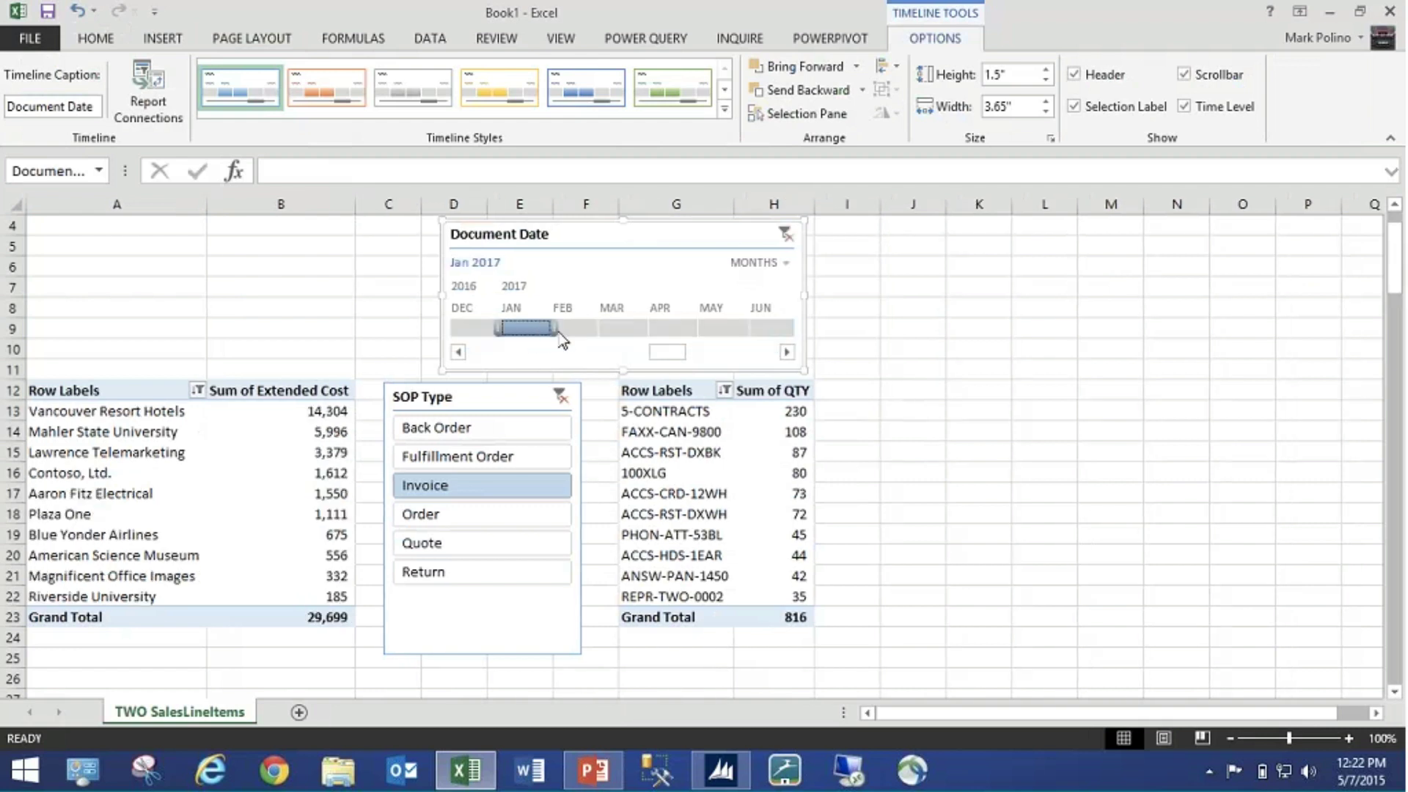
{"action": "left_click_drag", "start_coordinate": [556, 327], "coordinate": [638, 328]}
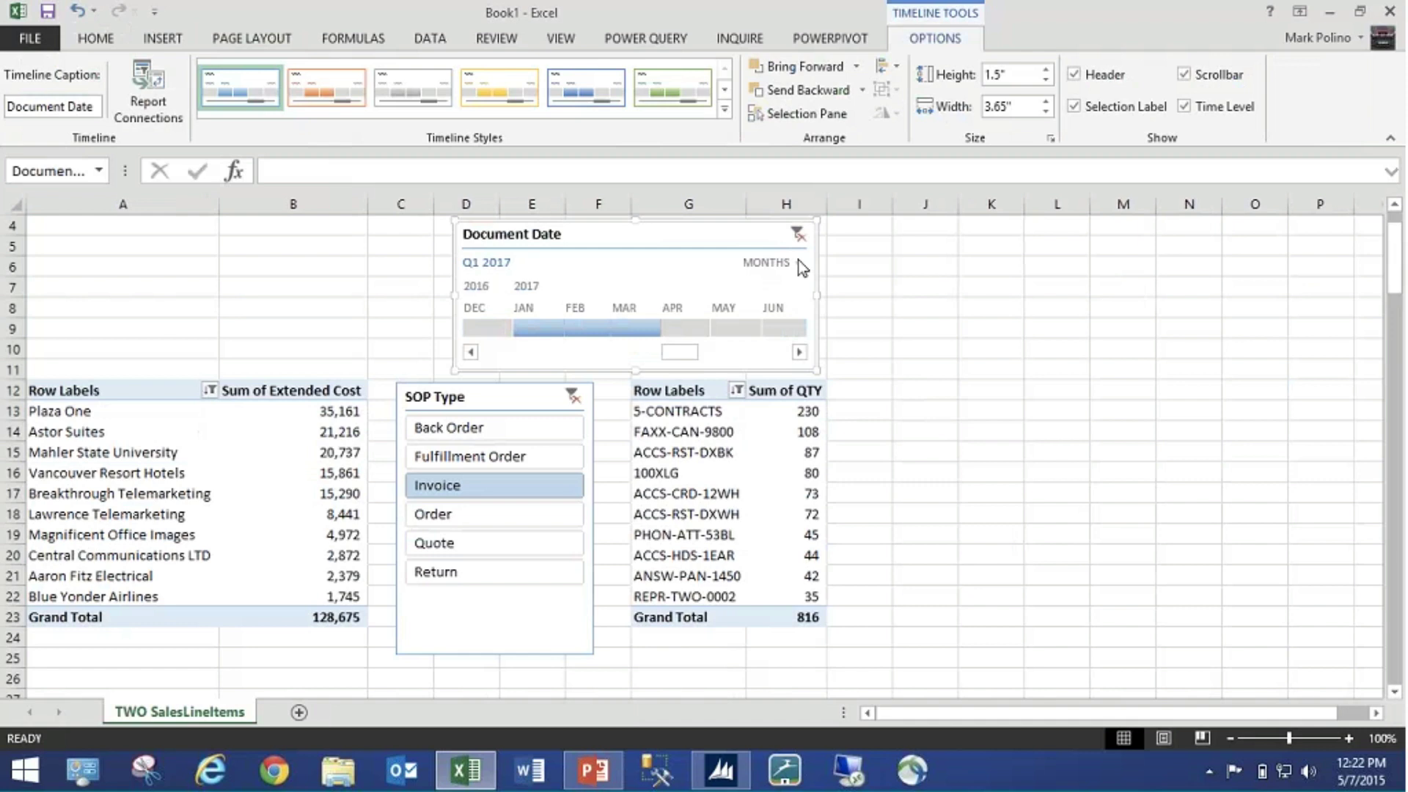
{"action": "right_click", "coordinate": [797, 236]}
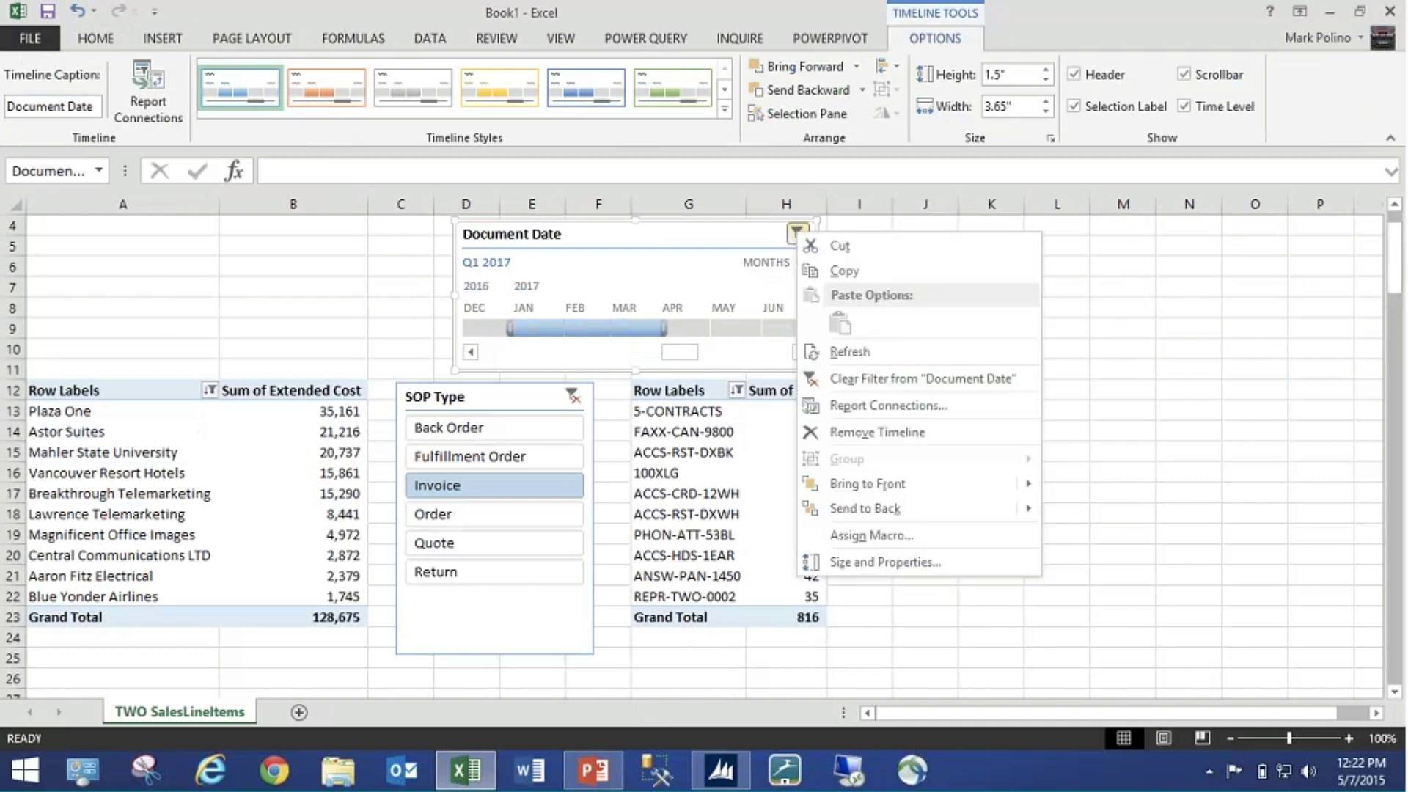
{"action": "key", "text": "Escape"}
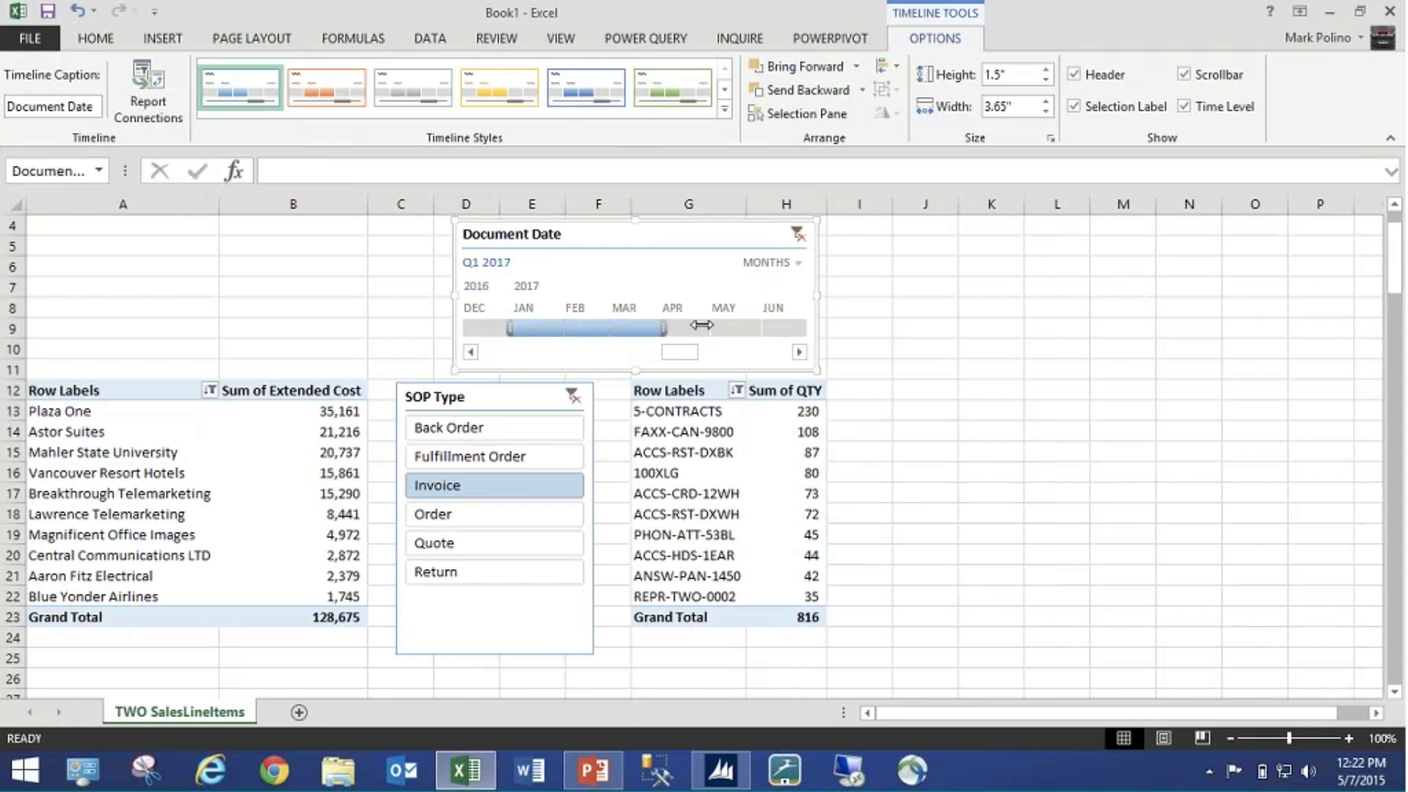
{"action": "left_click_drag", "start_coordinate": [701, 325], "coordinate": [714, 324]}
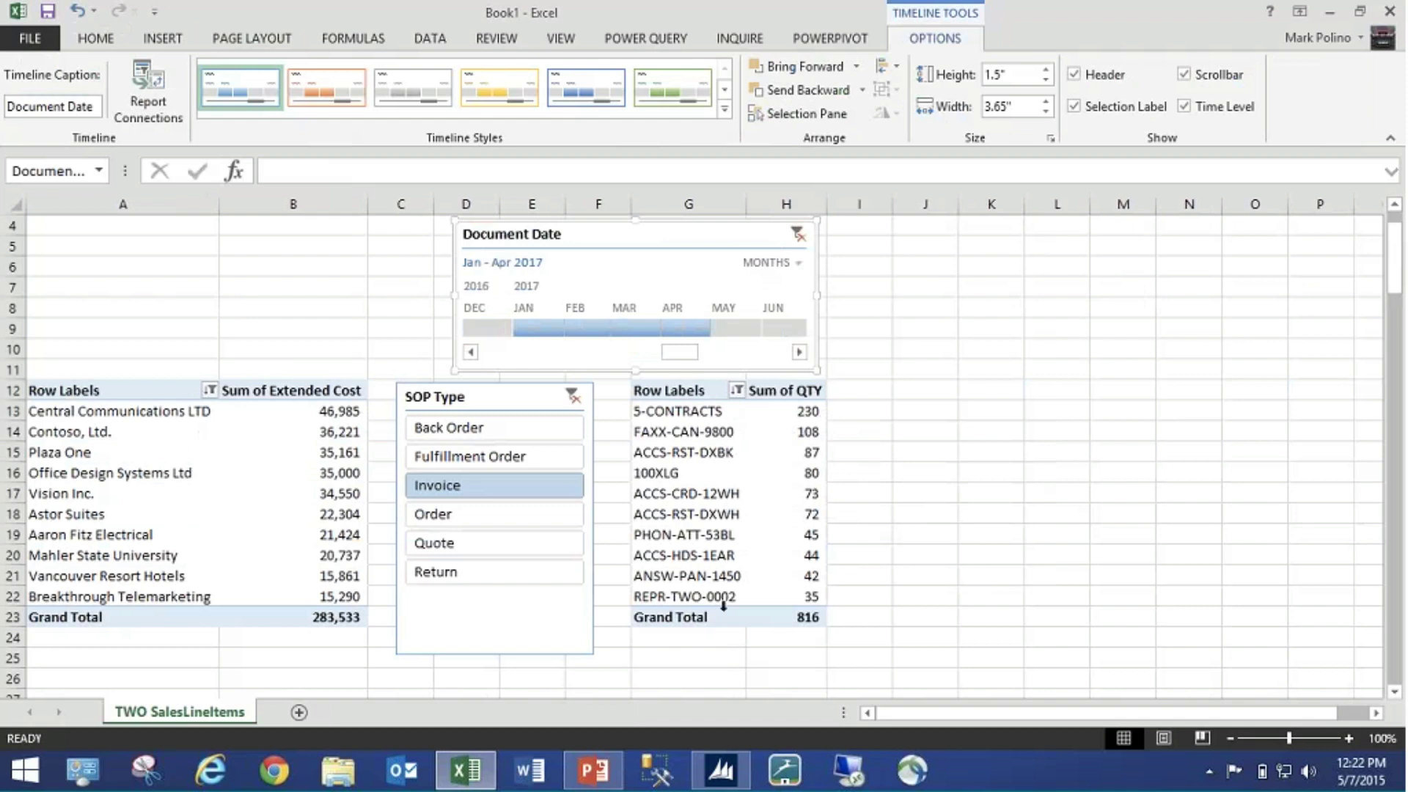
- Connect the Document Date timeline to PivotTable2 as well, and shorten its filtered range to Q1 2017
{"action": "right_click", "coordinate": [796, 234]}
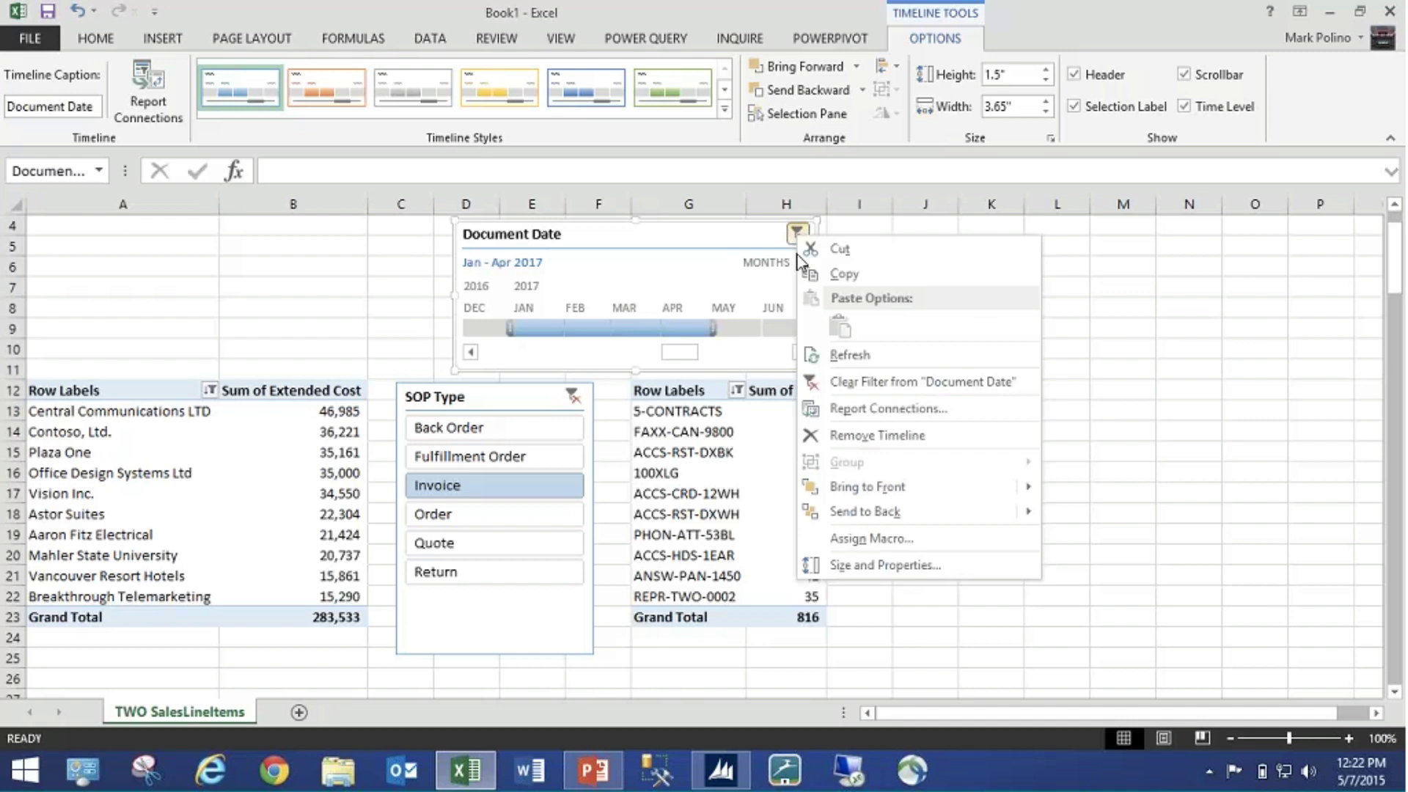
{"action": "left_click", "coordinate": [836, 408]}
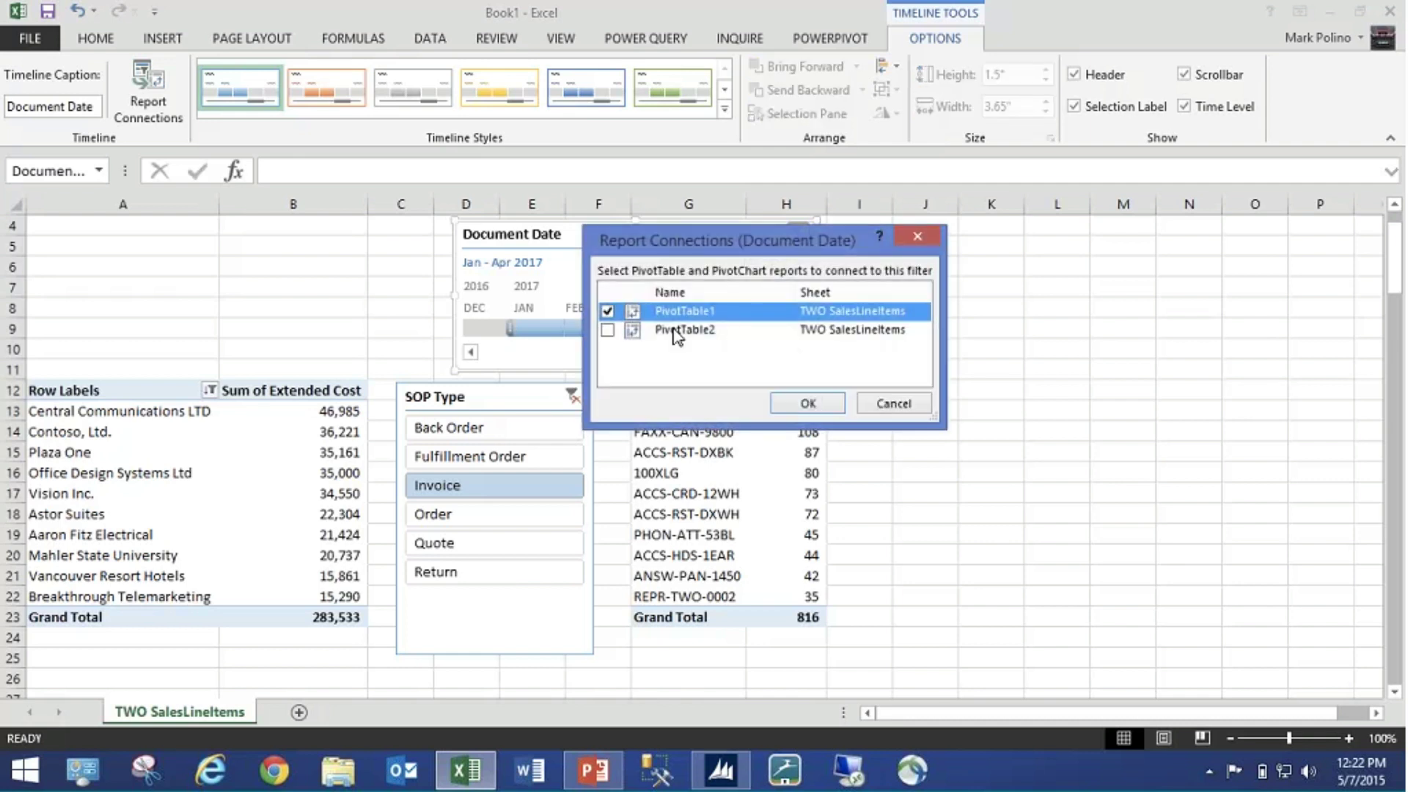
{"action": "left_click", "coordinate": [607, 331]}
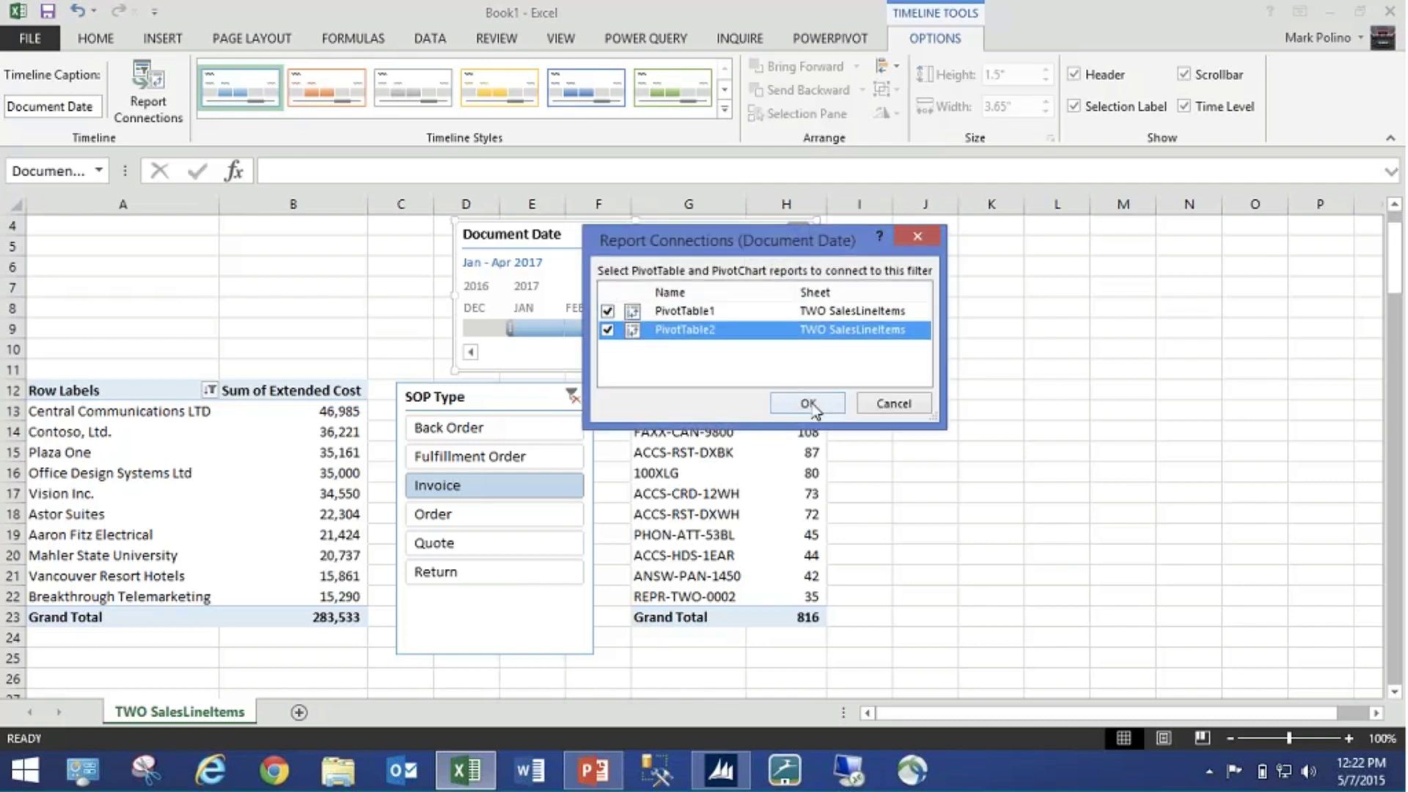
{"action": "left_click", "coordinate": [807, 402]}
{"action": "left_click_drag", "start_coordinate": [710, 328], "coordinate": [660, 328]}
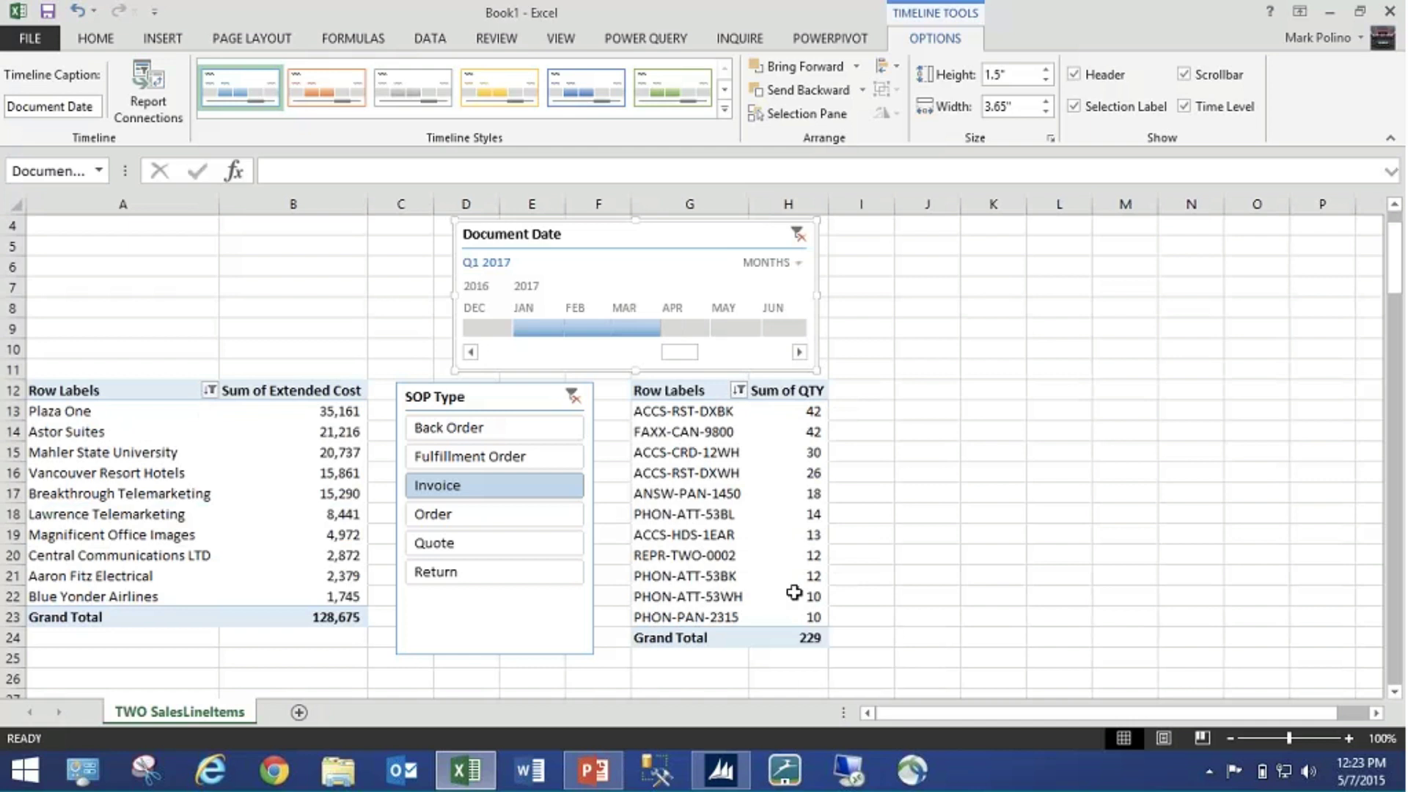
{"action": "mouse_move", "coordinate": [790, 596]}
- Copy the whole customer PivotTable, from its header row through Grand Total, and paste the copy at cell A28
{"action": "left_click", "coordinate": [1395, 691]}
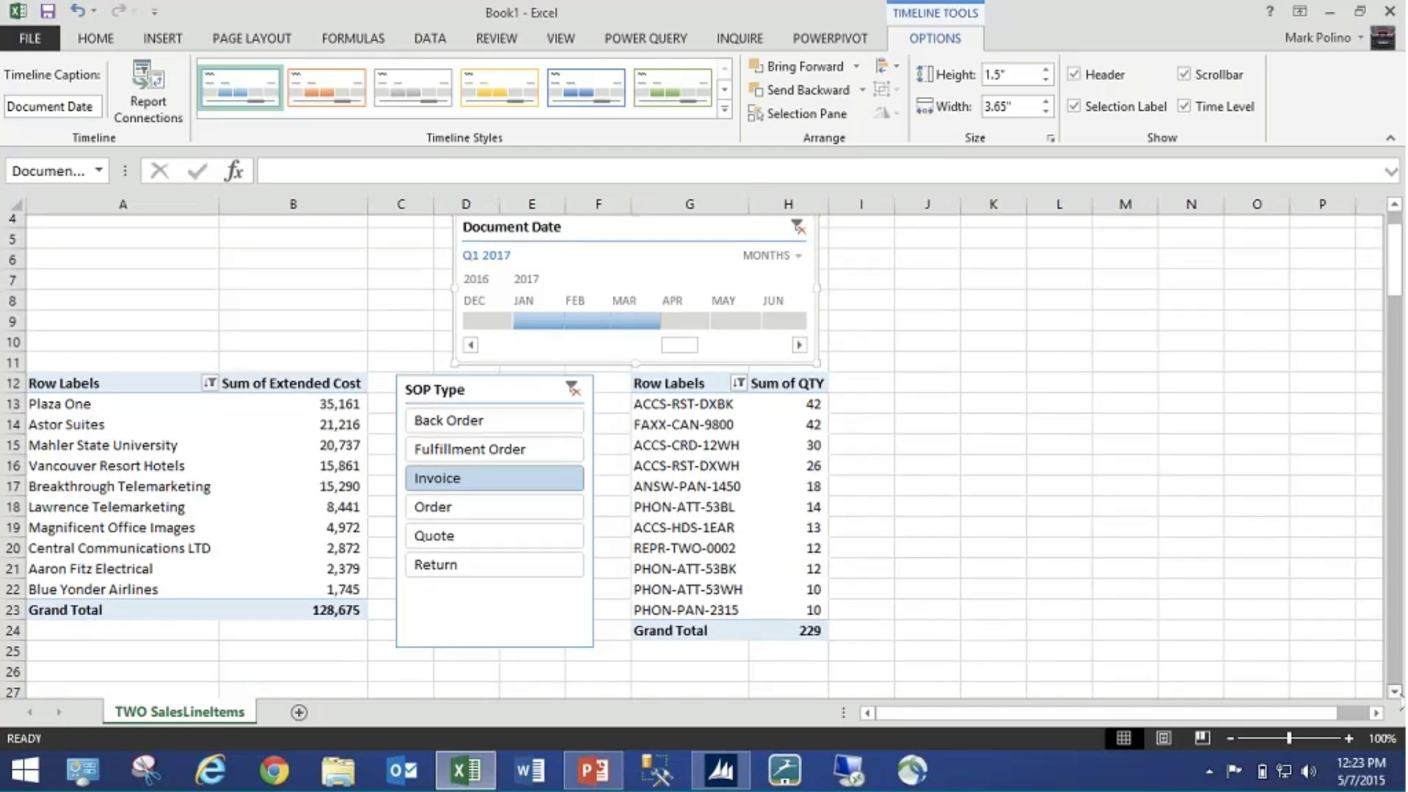
{"action": "left_click", "coordinate": [1395, 692]}
{"action": "left_click", "coordinate": [1395, 692]}
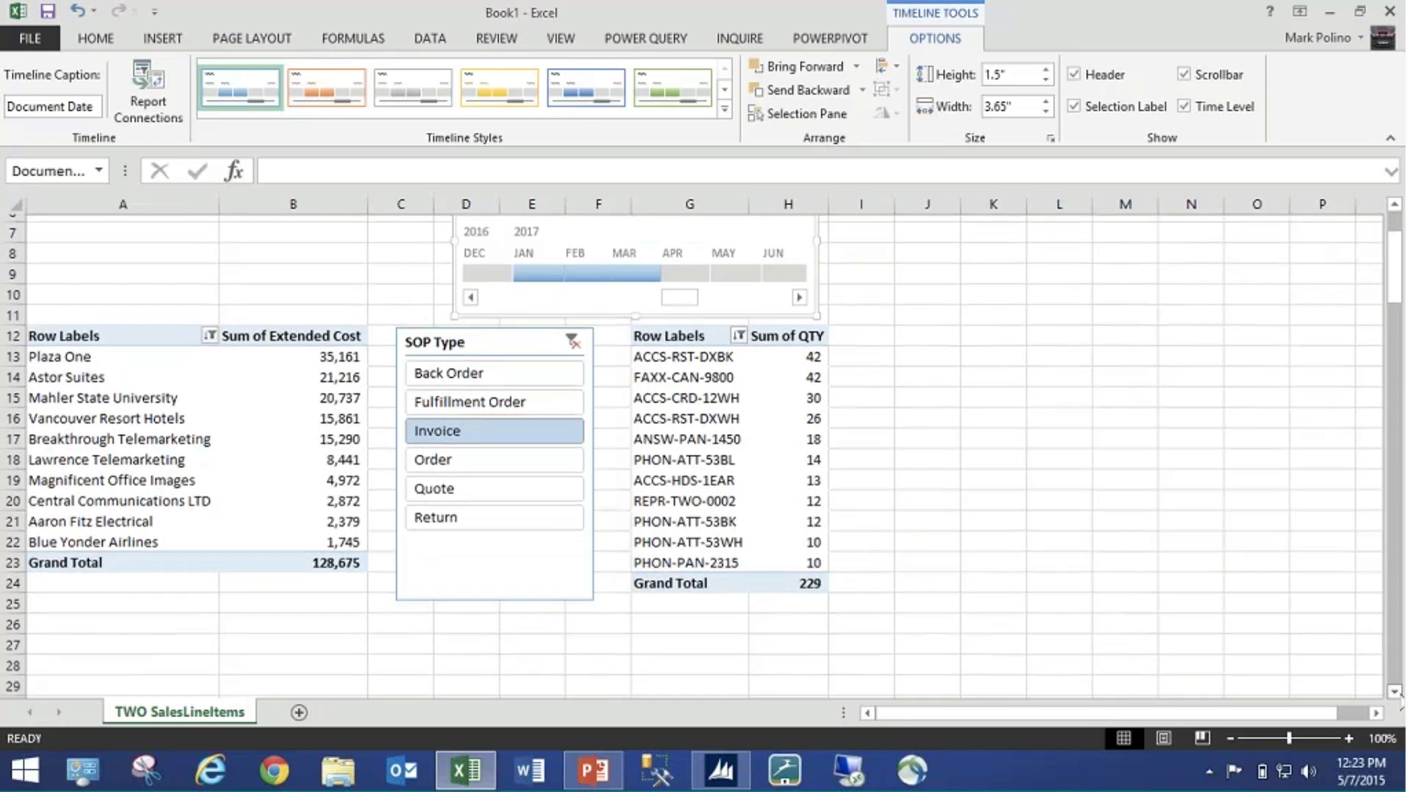
{"action": "left_click", "coordinate": [1395, 692]}
{"action": "left_click", "coordinate": [1395, 692]}
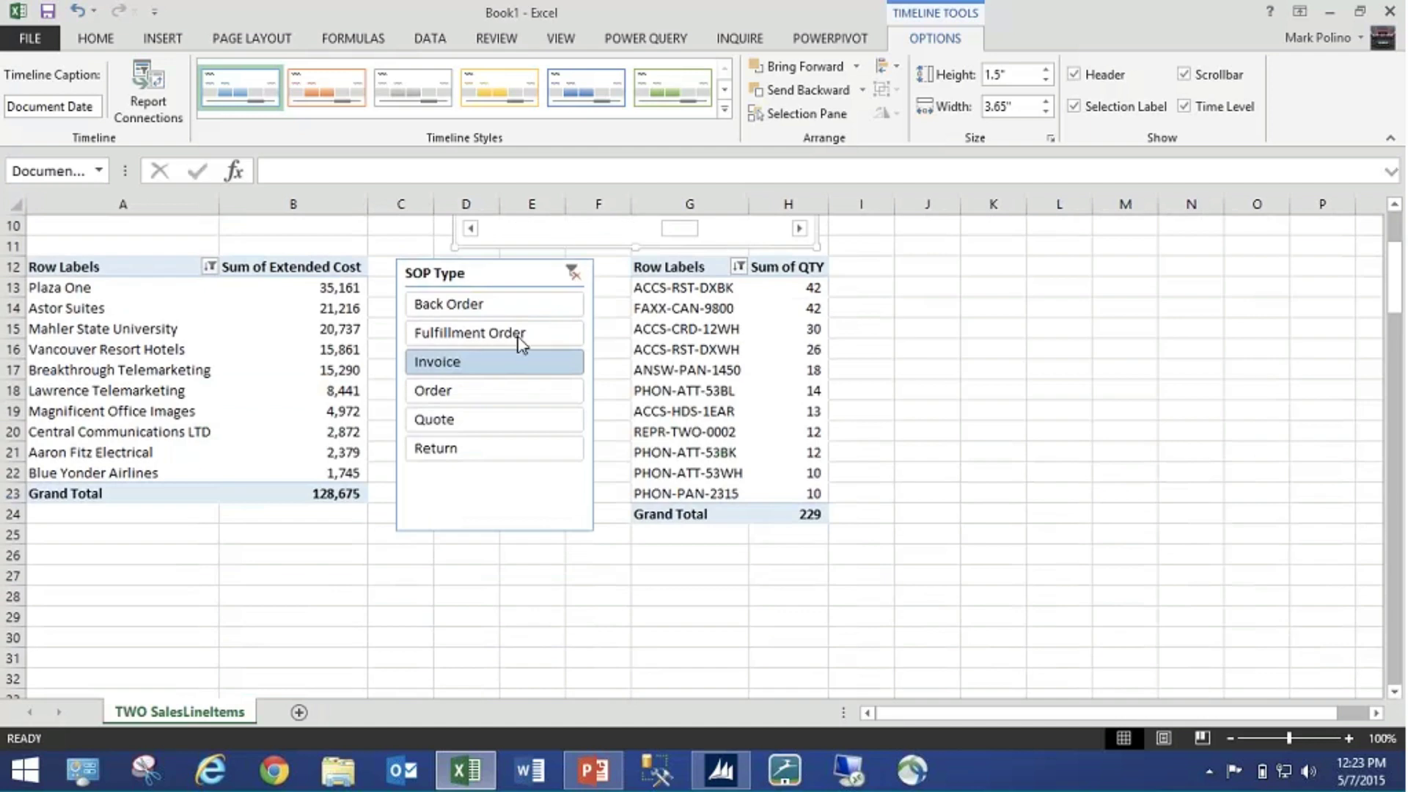
{"action": "left_click", "coordinate": [69, 574]}
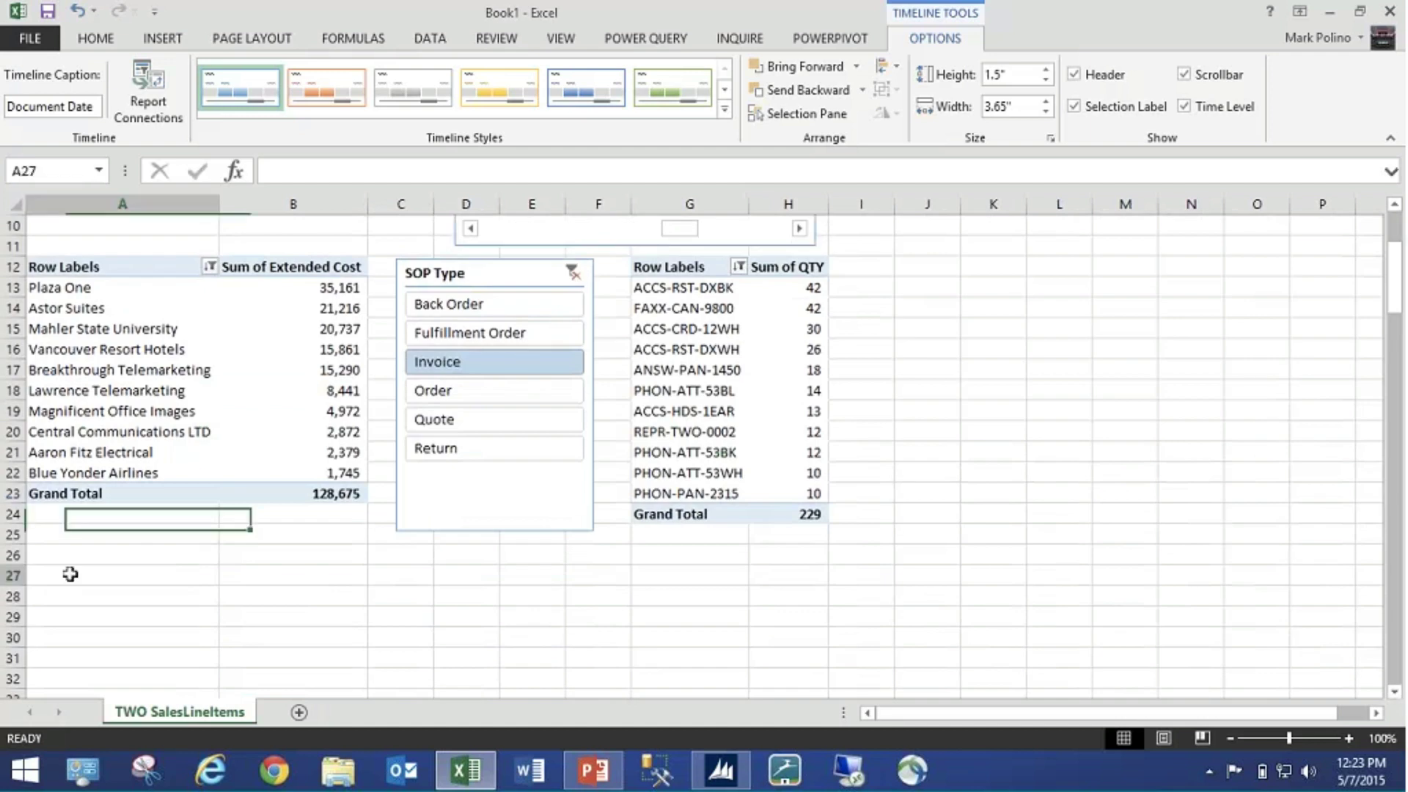
{"action": "left_click_drag", "start_coordinate": [96, 269], "coordinate": [243, 642]}
{"action": "key", "text": "ctrl+c"}
{"action": "left_click", "coordinate": [145, 599]}
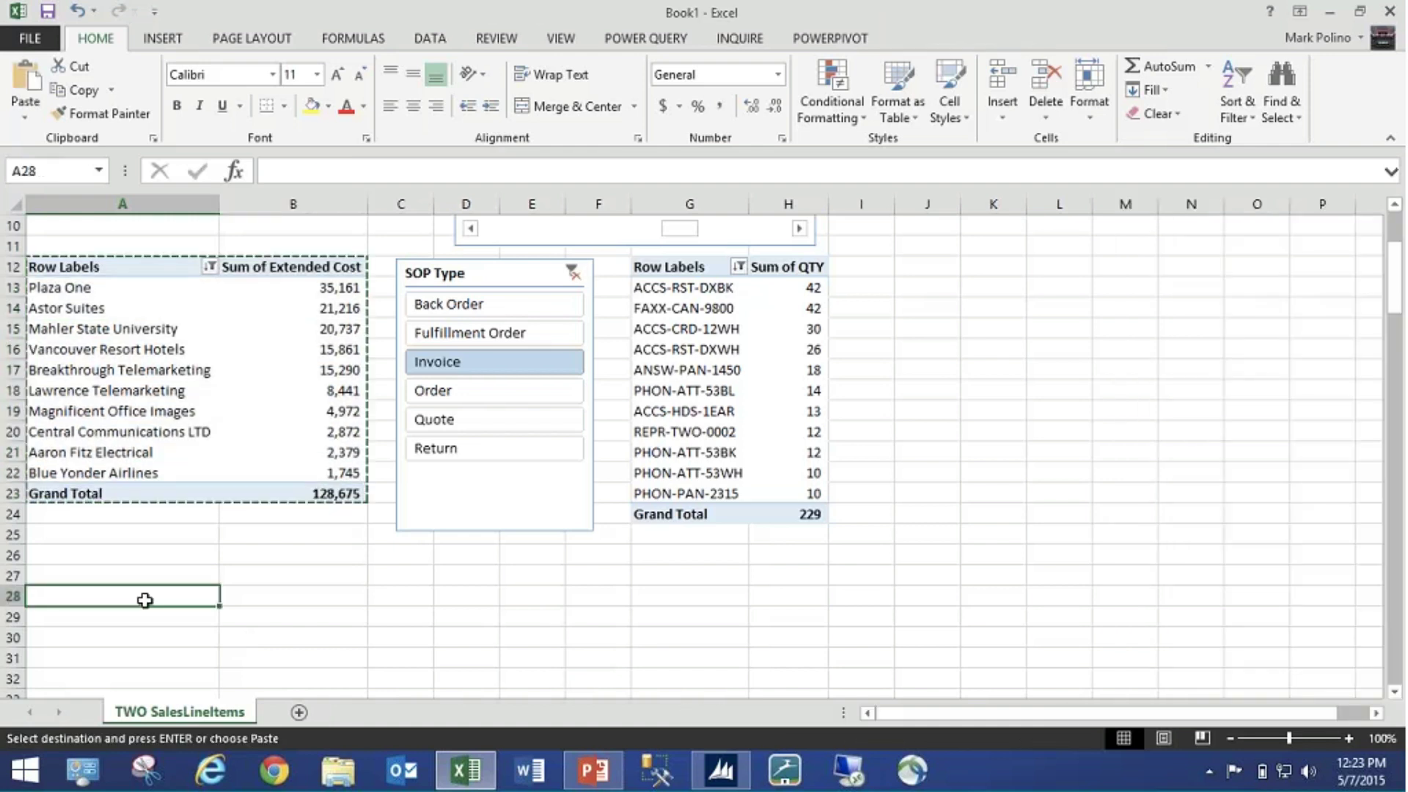
{"action": "key", "text": "ctrl+v"}
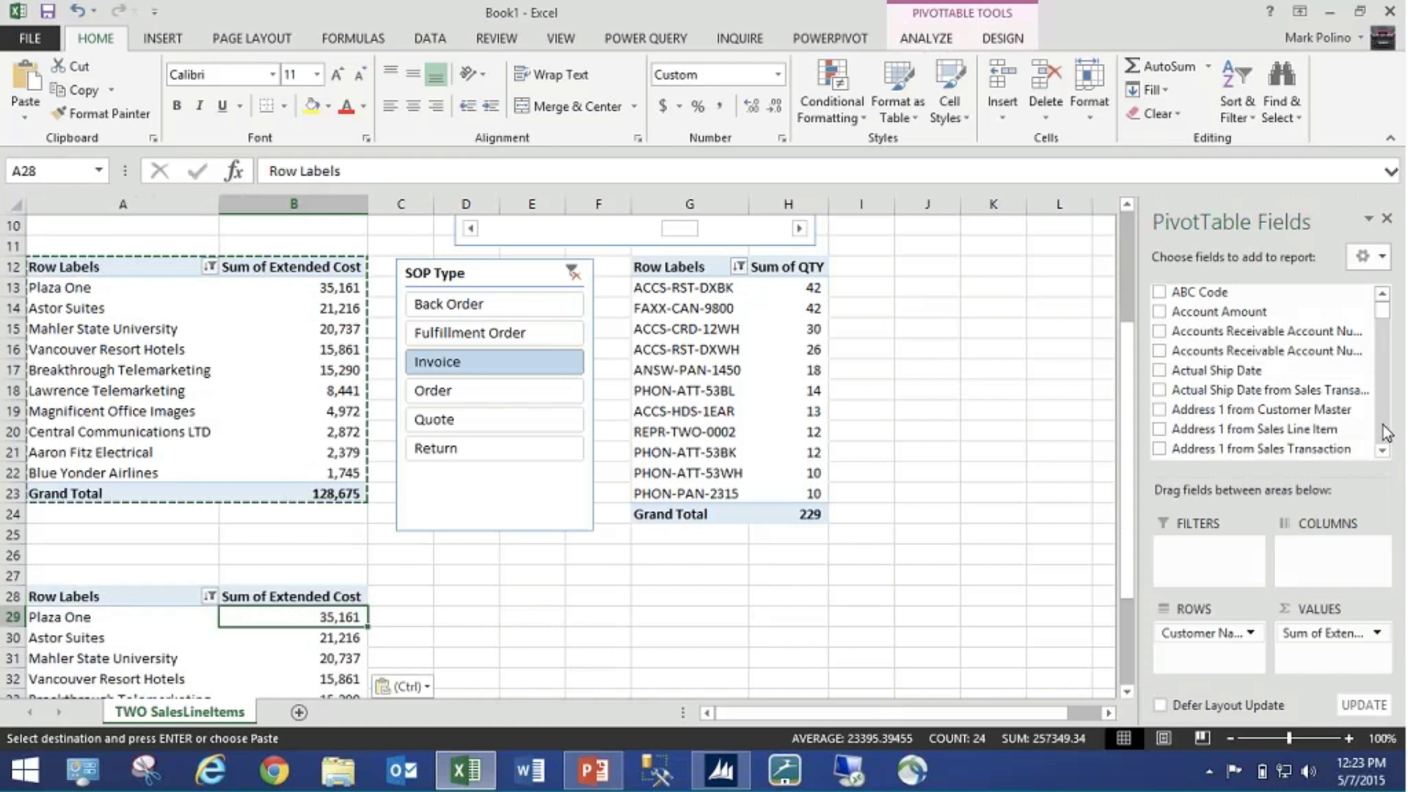
- Add the Document Date field to the columns of the copied customer PivotTable
{"action": "scroll", "coordinate": [1385, 432], "scroll_direction": "down", "scroll_amount": 15}
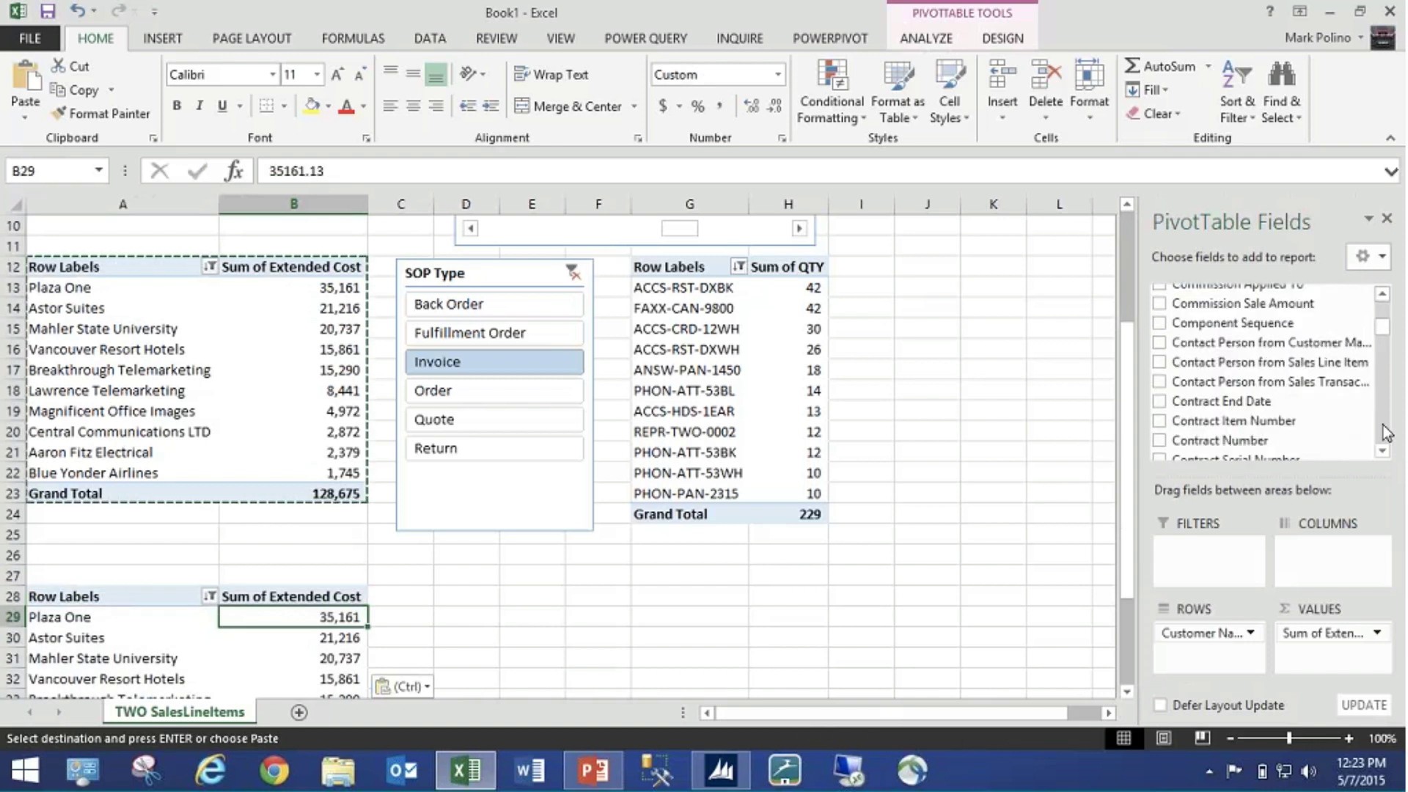
{"action": "scroll", "coordinate": [1385, 432], "scroll_direction": "down", "scroll_amount": 5}
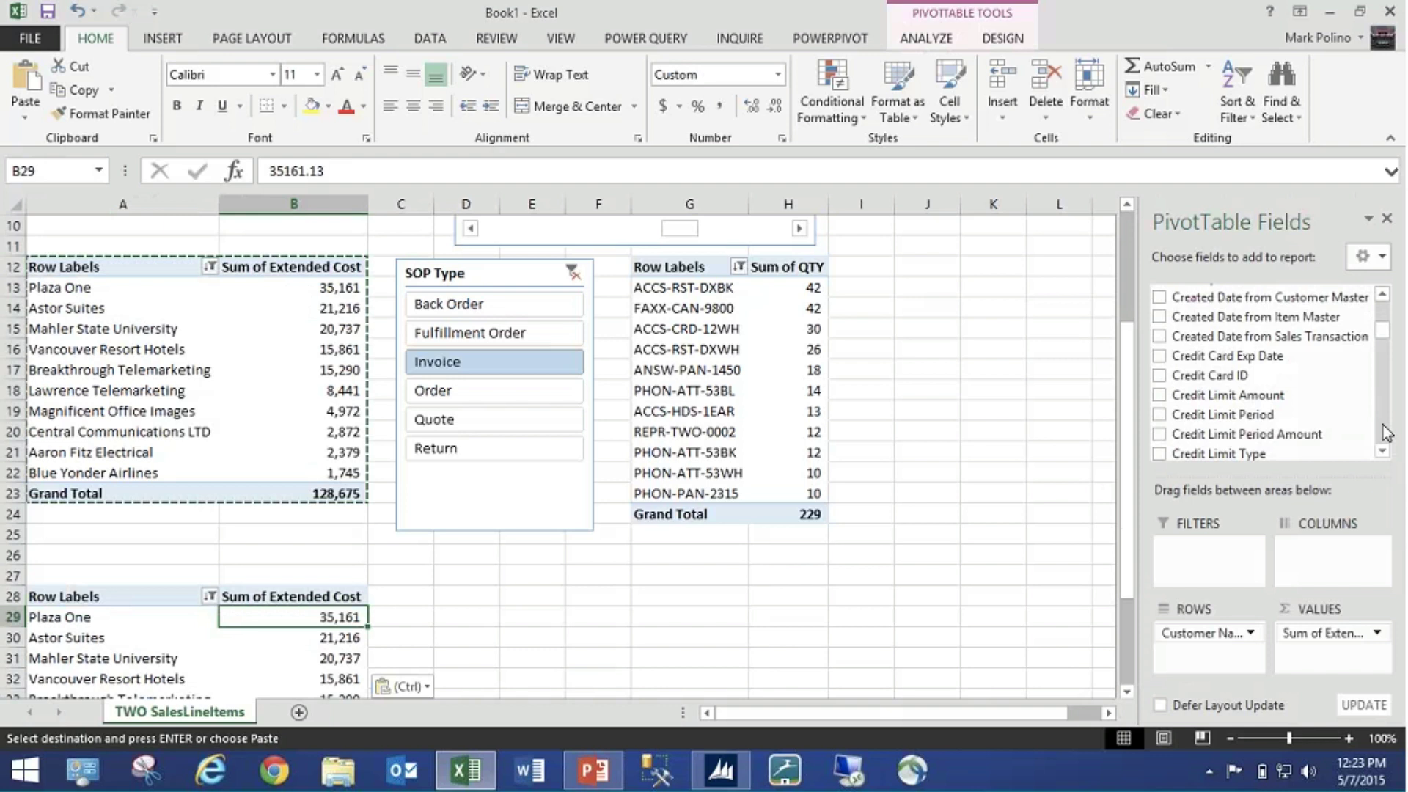
{"action": "scroll", "coordinate": [1385, 432], "scroll_direction": "down", "scroll_amount": 4}
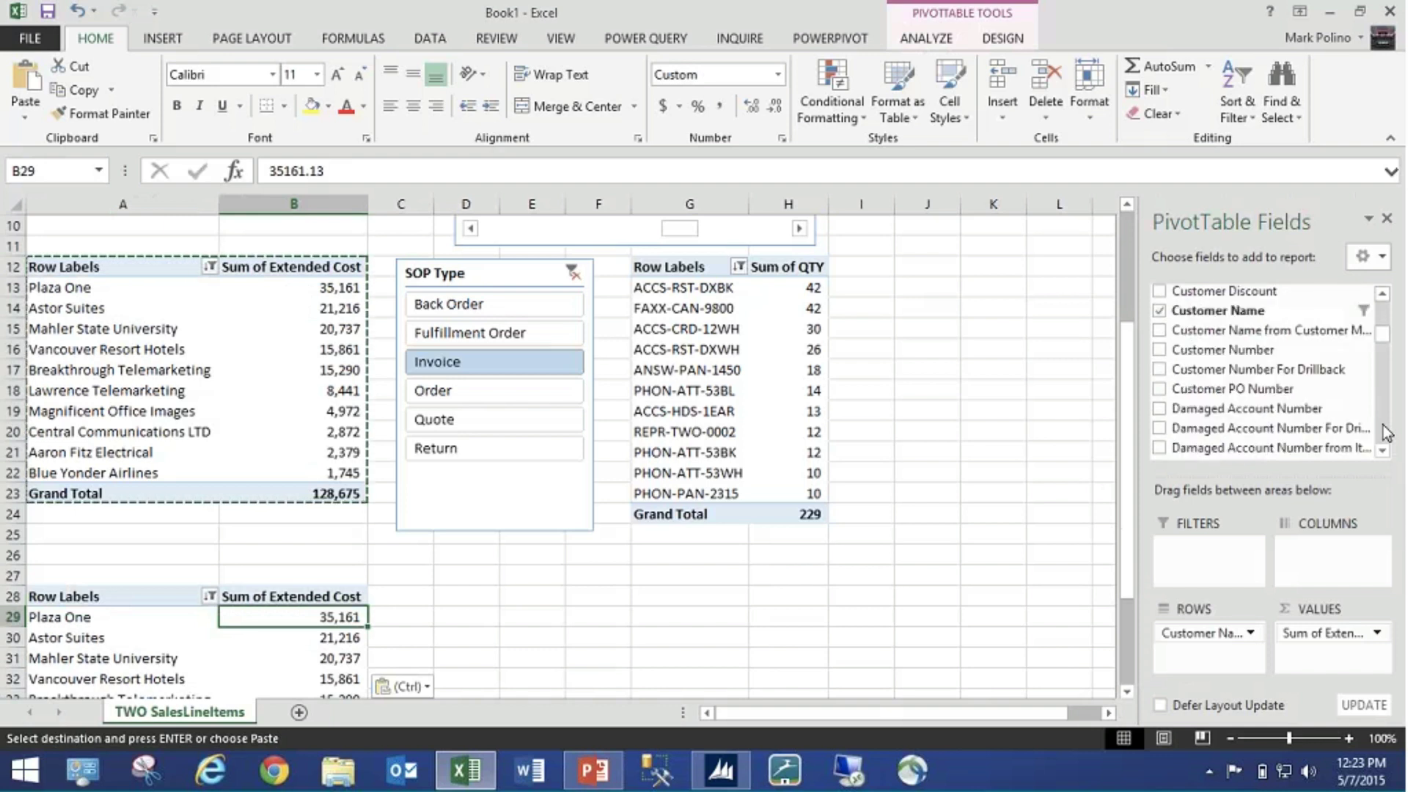
{"action": "scroll", "coordinate": [1385, 432], "scroll_direction": "down", "scroll_amount": 3}
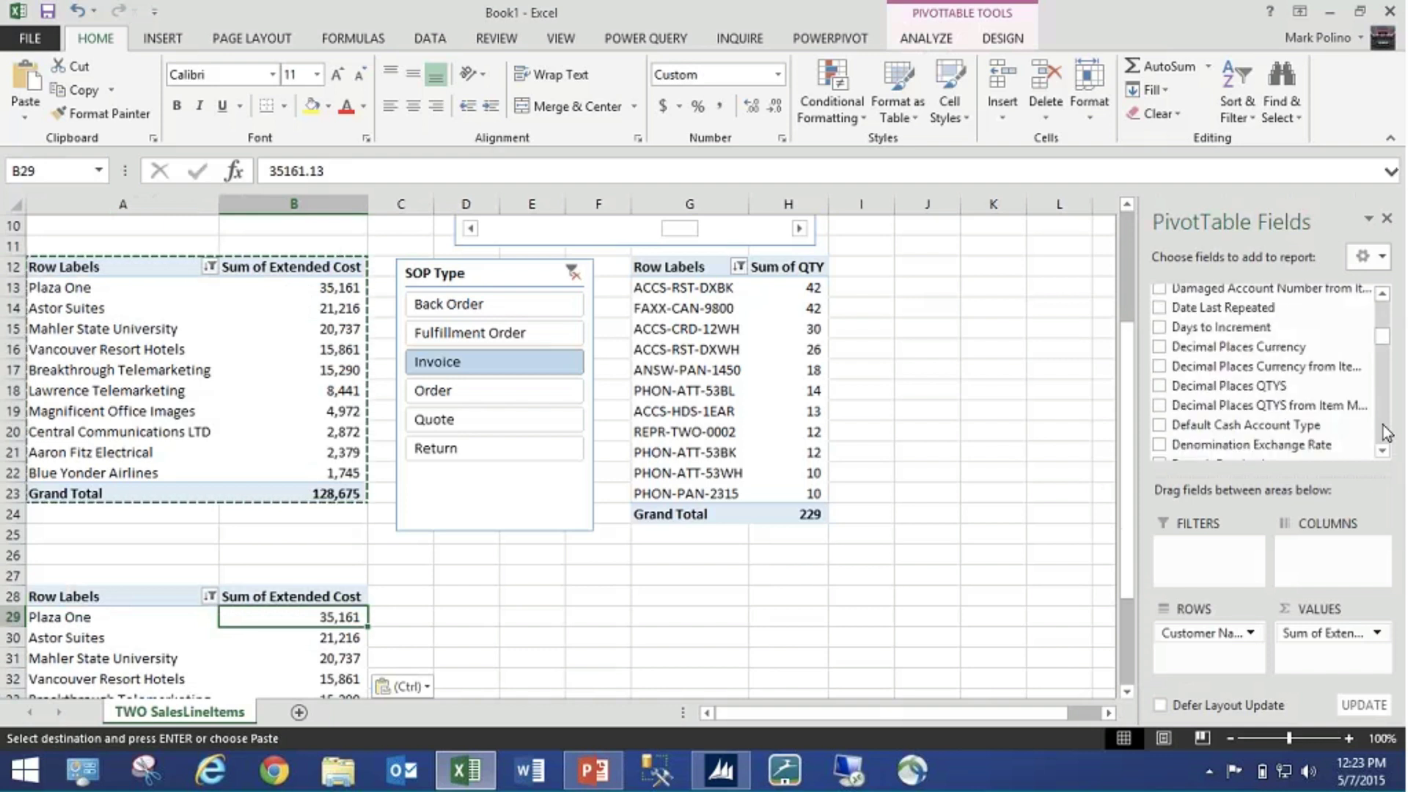
{"action": "left_click", "coordinate": [1386, 305]}
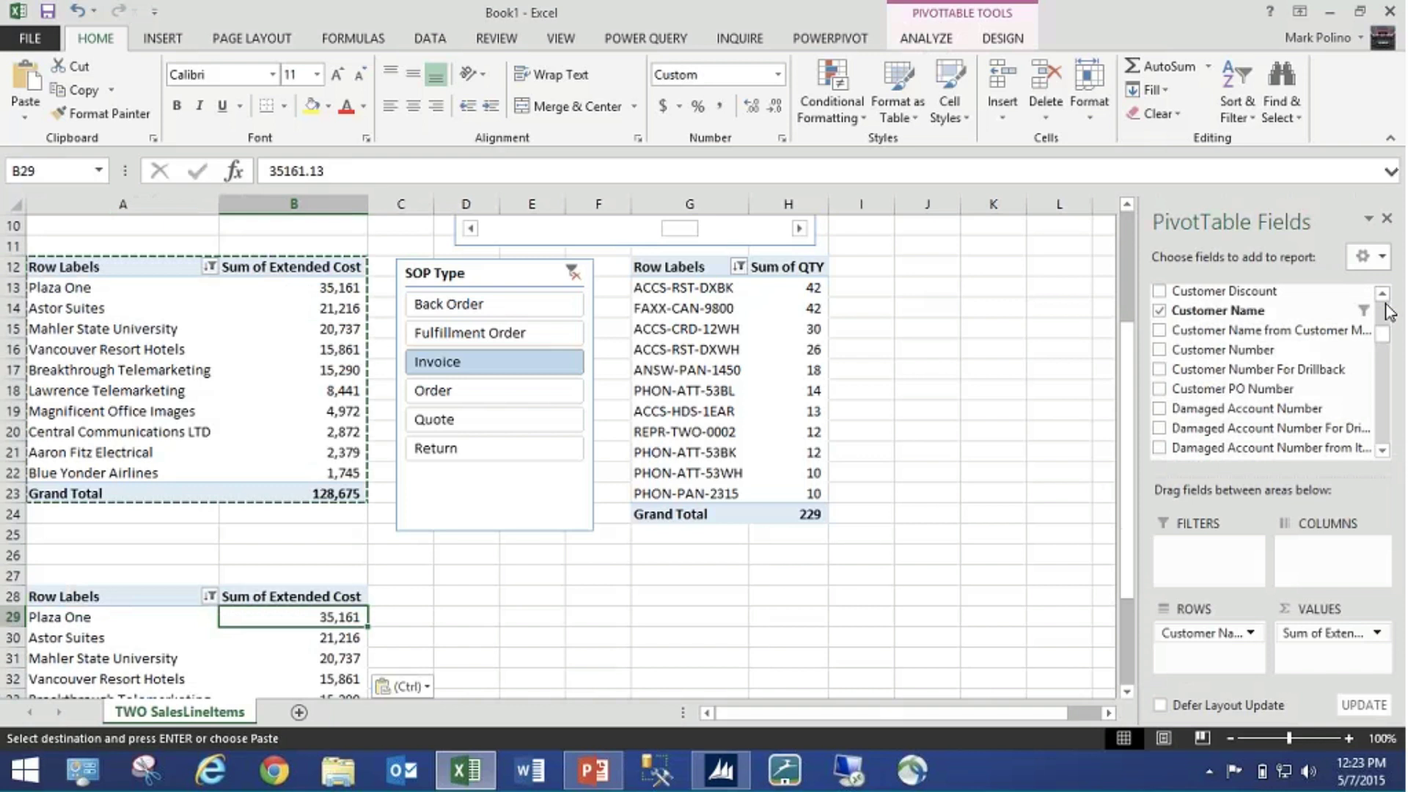
{"action": "left_click", "coordinate": [1381, 414]}
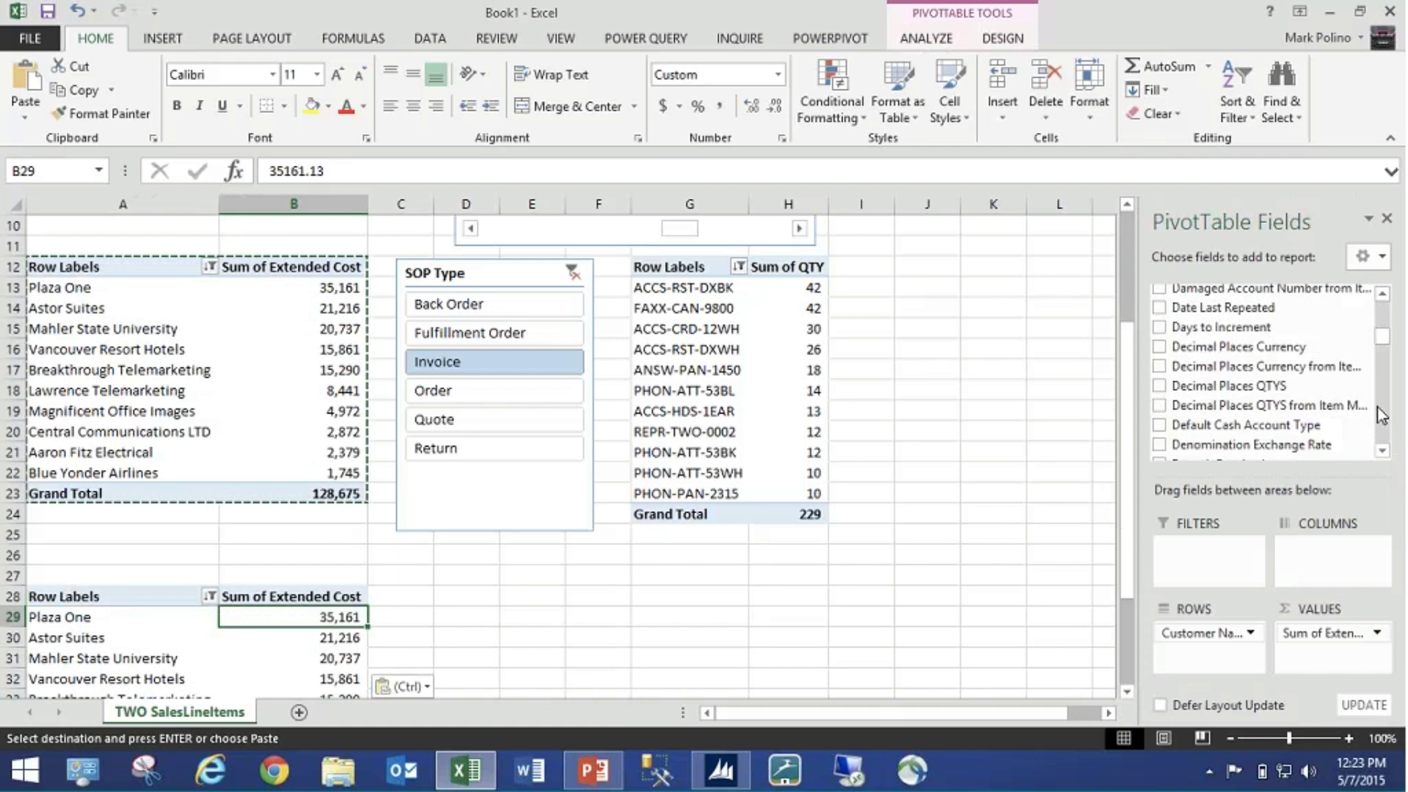
{"action": "left_click", "coordinate": [1381, 414]}
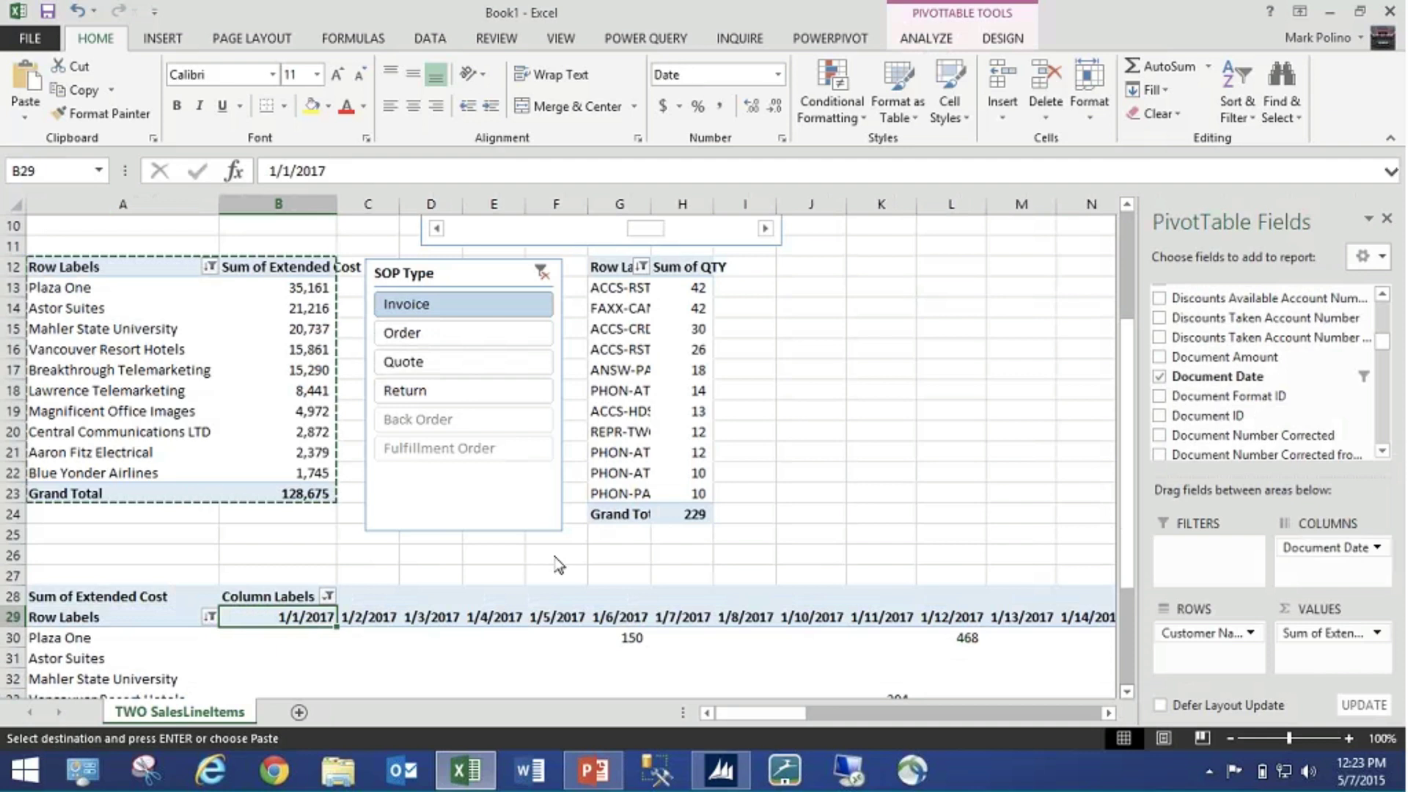
- Group the Document Date columns of the copied PivotTable by months and years
{"action": "scroll", "coordinate": [557, 565], "scroll_direction": "down", "scroll_amount": 3}
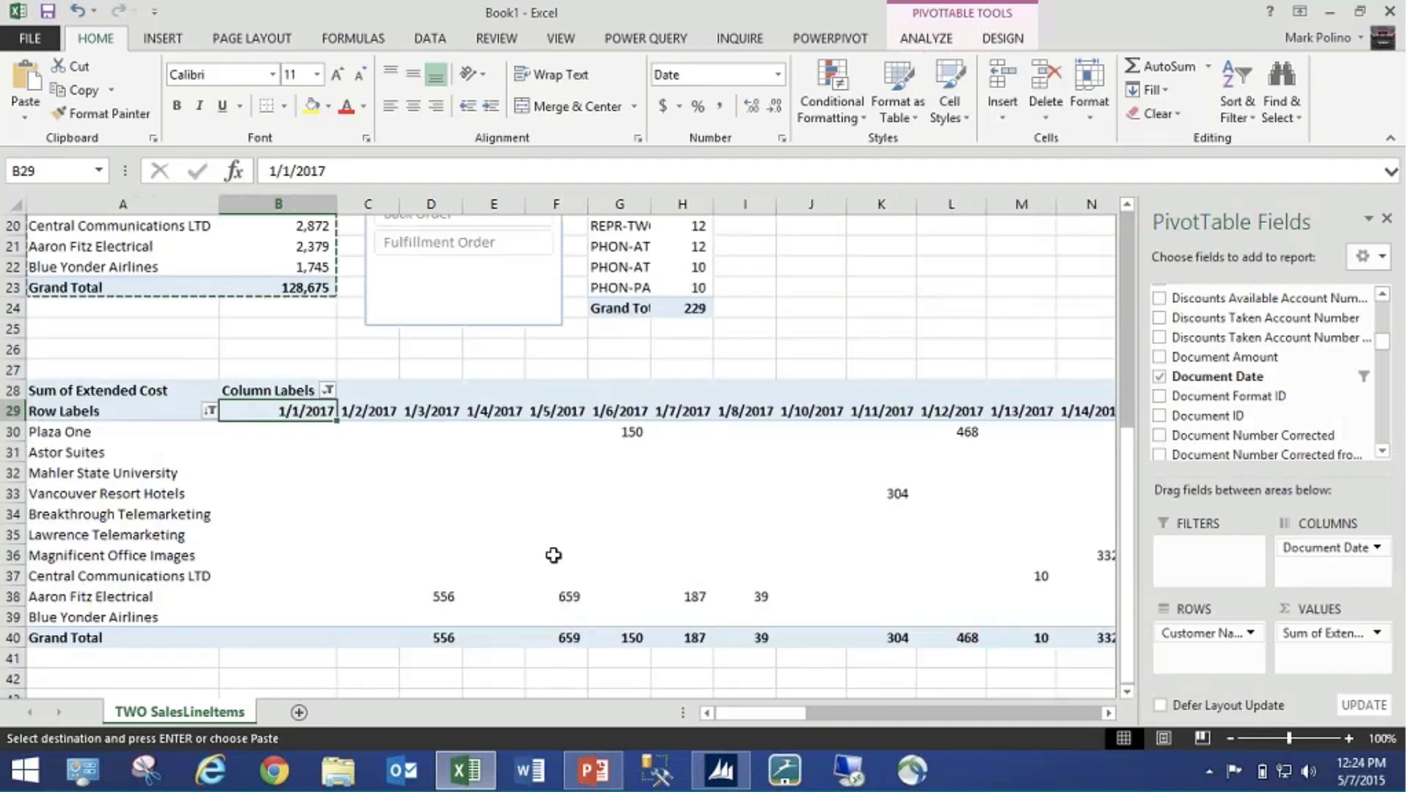
{"action": "key", "text": "alt+shift+Right"}
{"action": "left_click", "coordinate": [300, 299]}
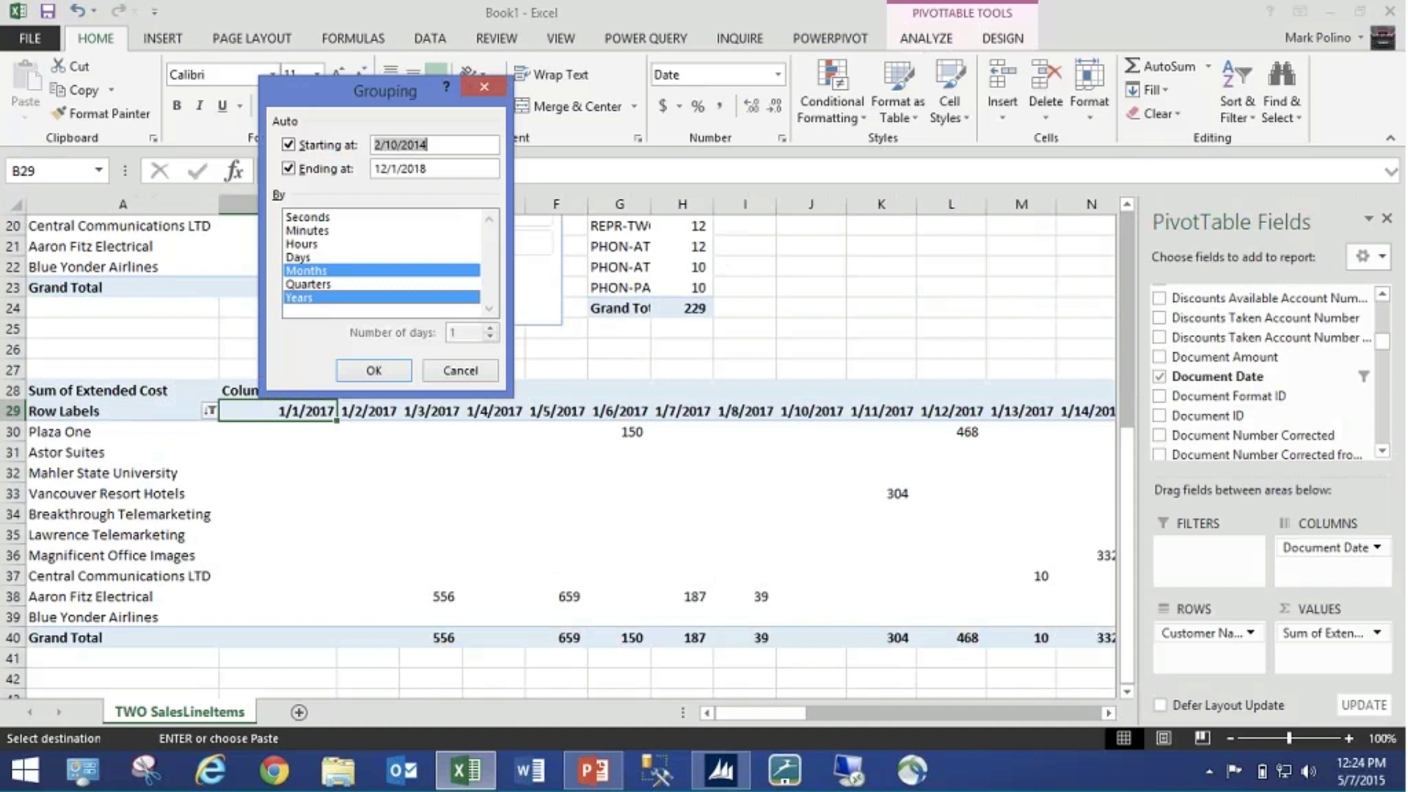
{"action": "left_click", "coordinate": [366, 371]}
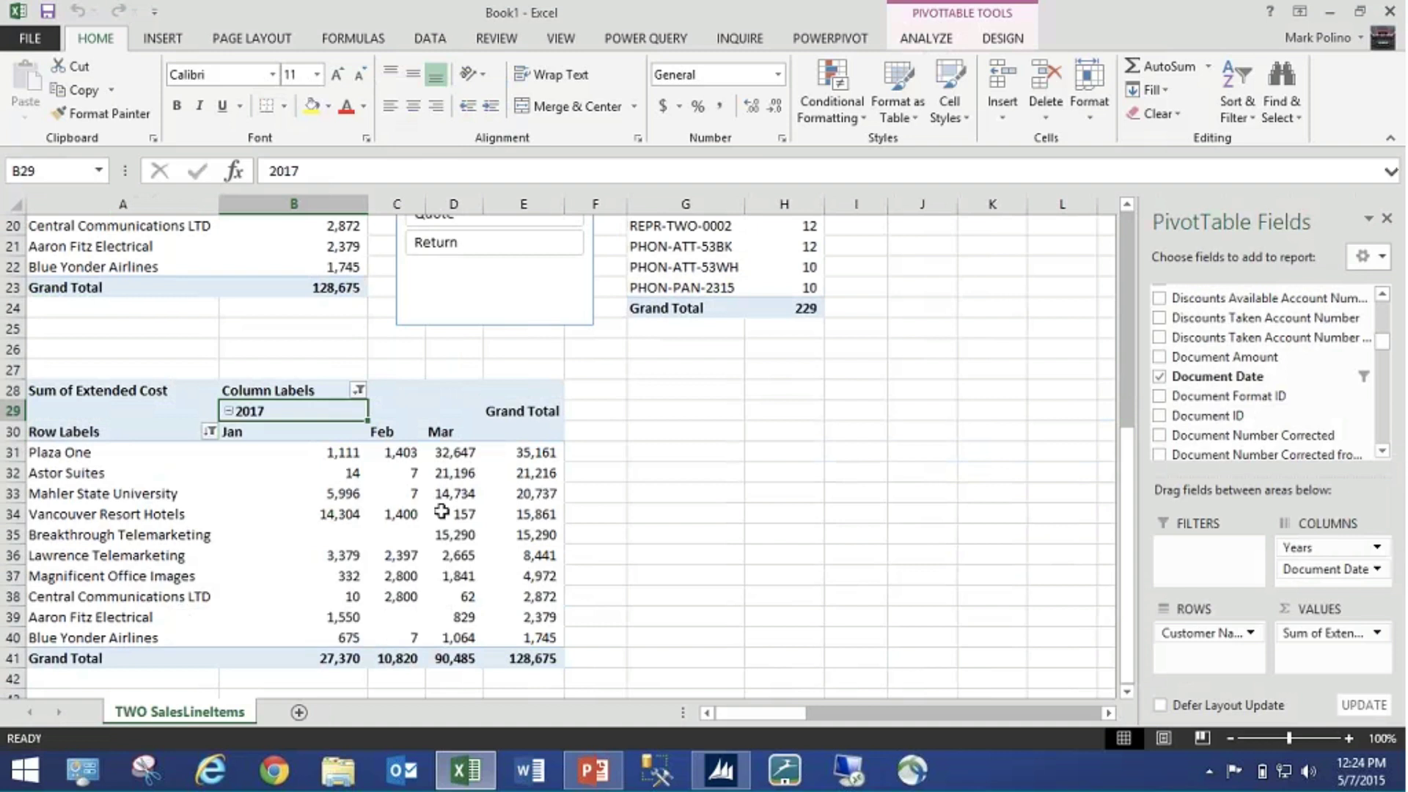
{"action": "mouse_move", "coordinate": [441, 511]}
- Add line sparklines in G31:G40 that plot each customer's January to March values from the monthly PivotTable
{"action": "mouse_move", "coordinate": [365, 486]}
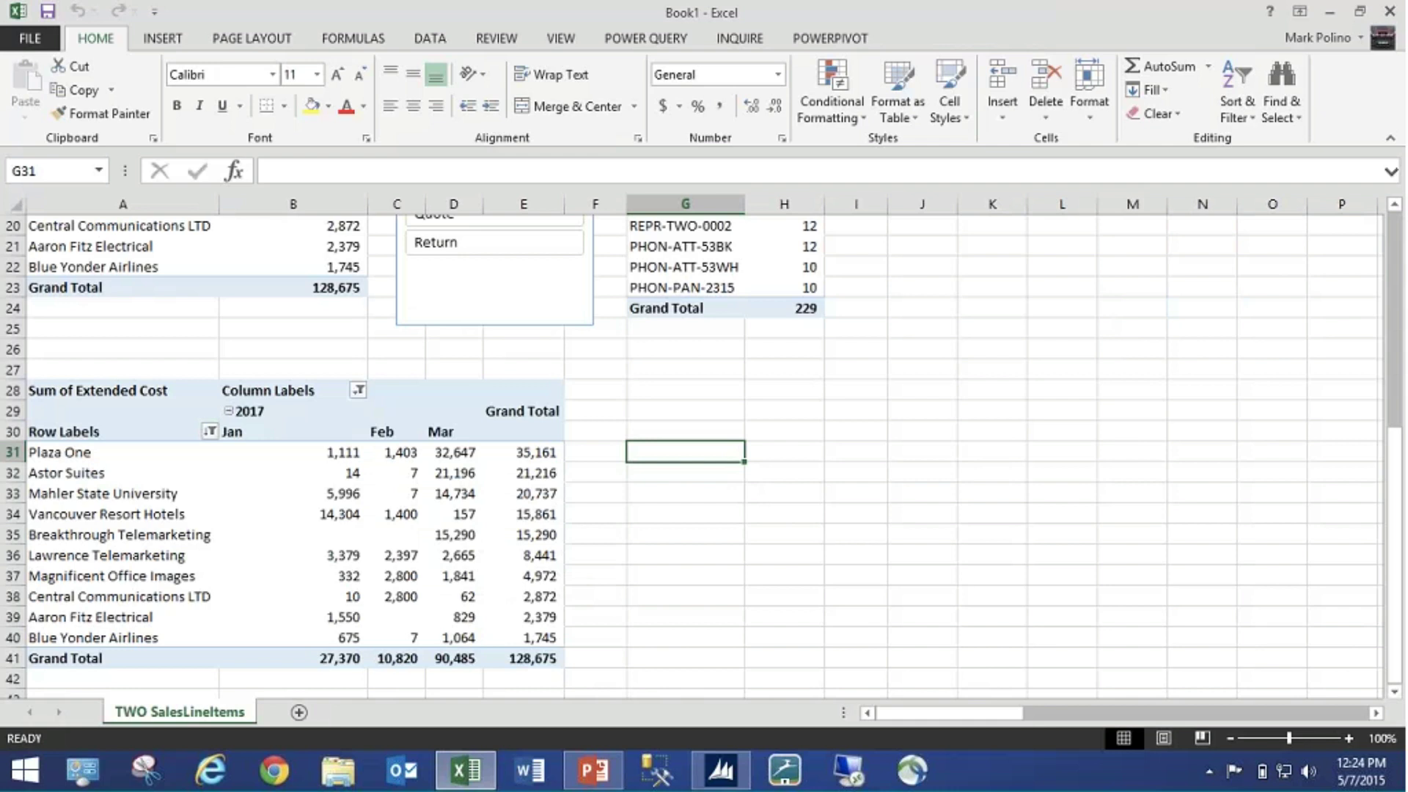
{"action": "left_click", "coordinate": [293, 452]}
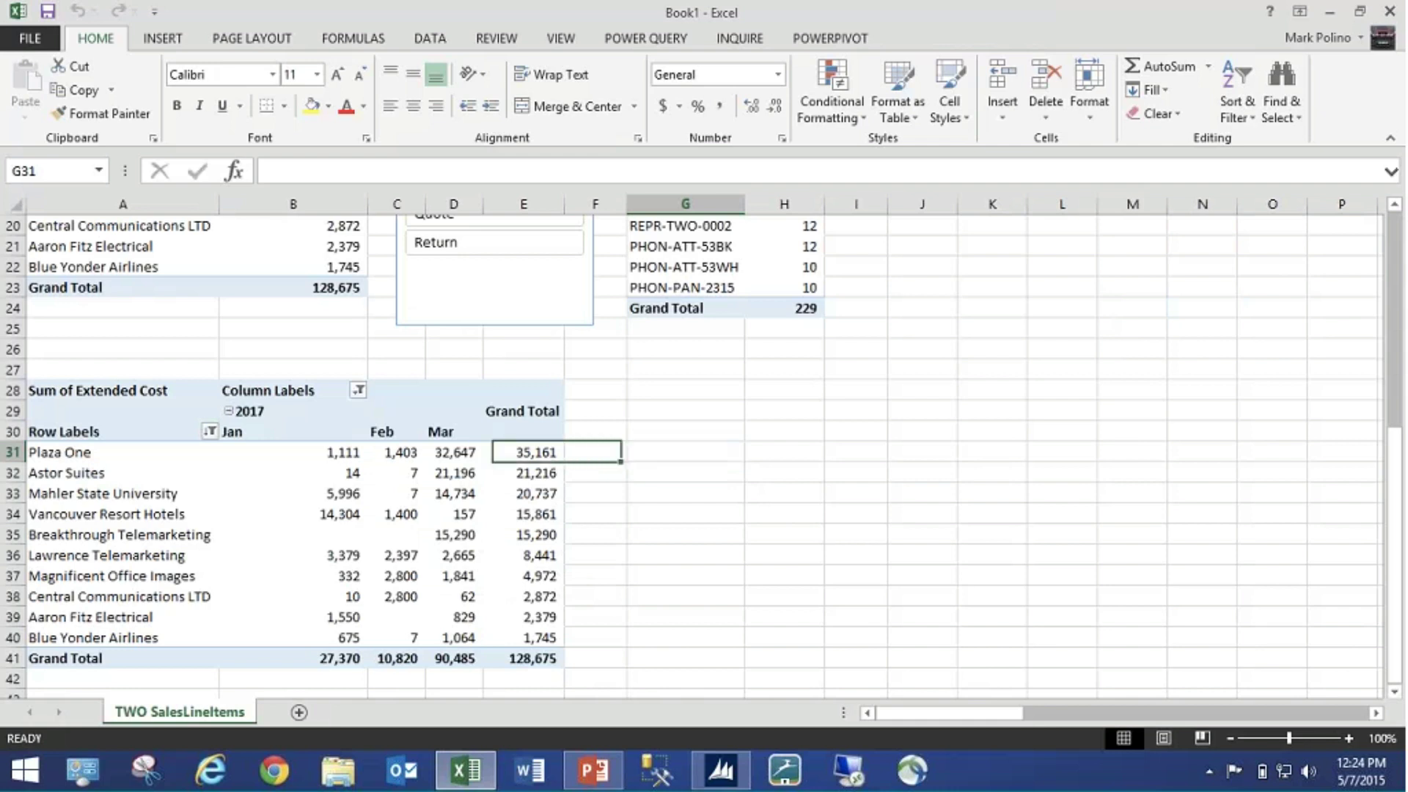
{"action": "left_click", "coordinate": [153, 35]}
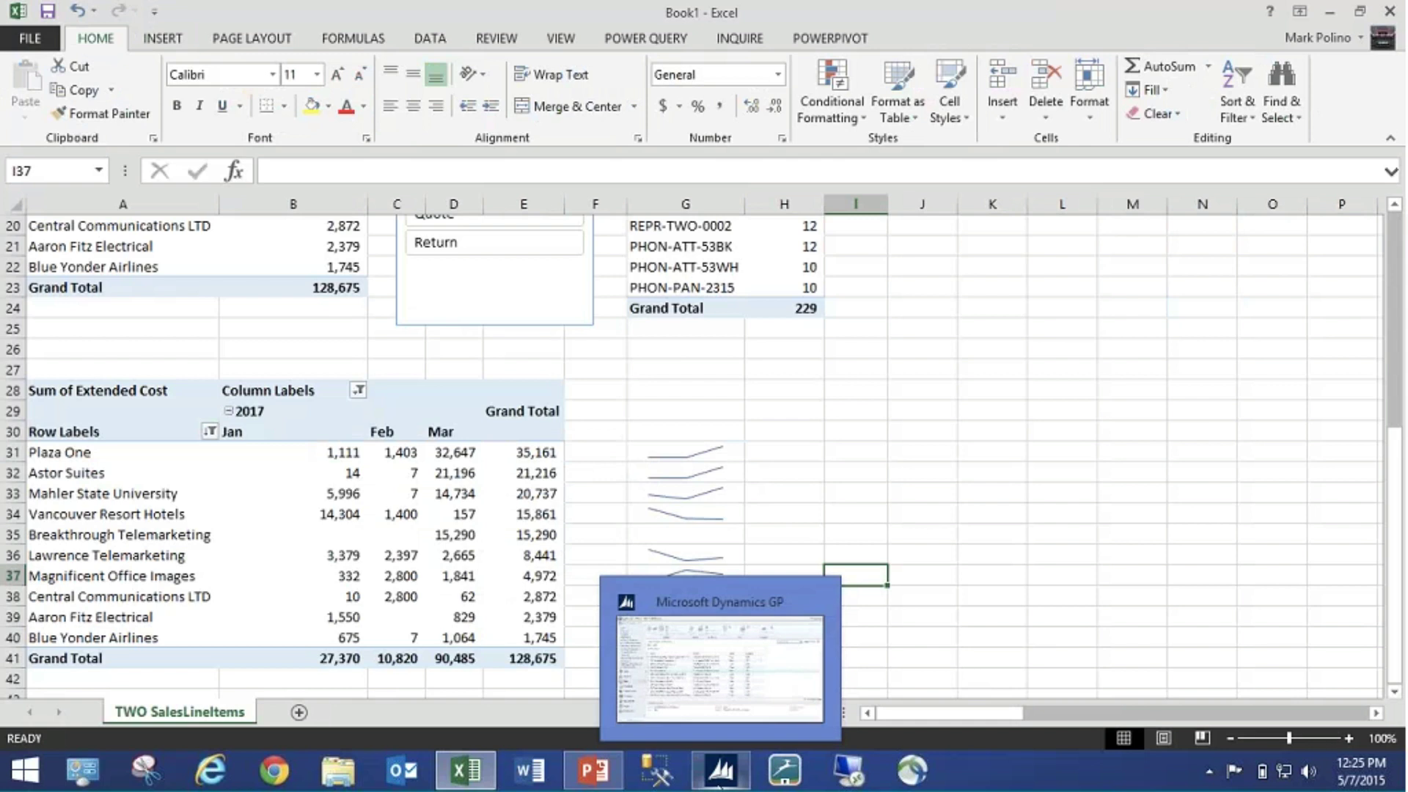
{"action": "left_click", "coordinate": [978, 538]}
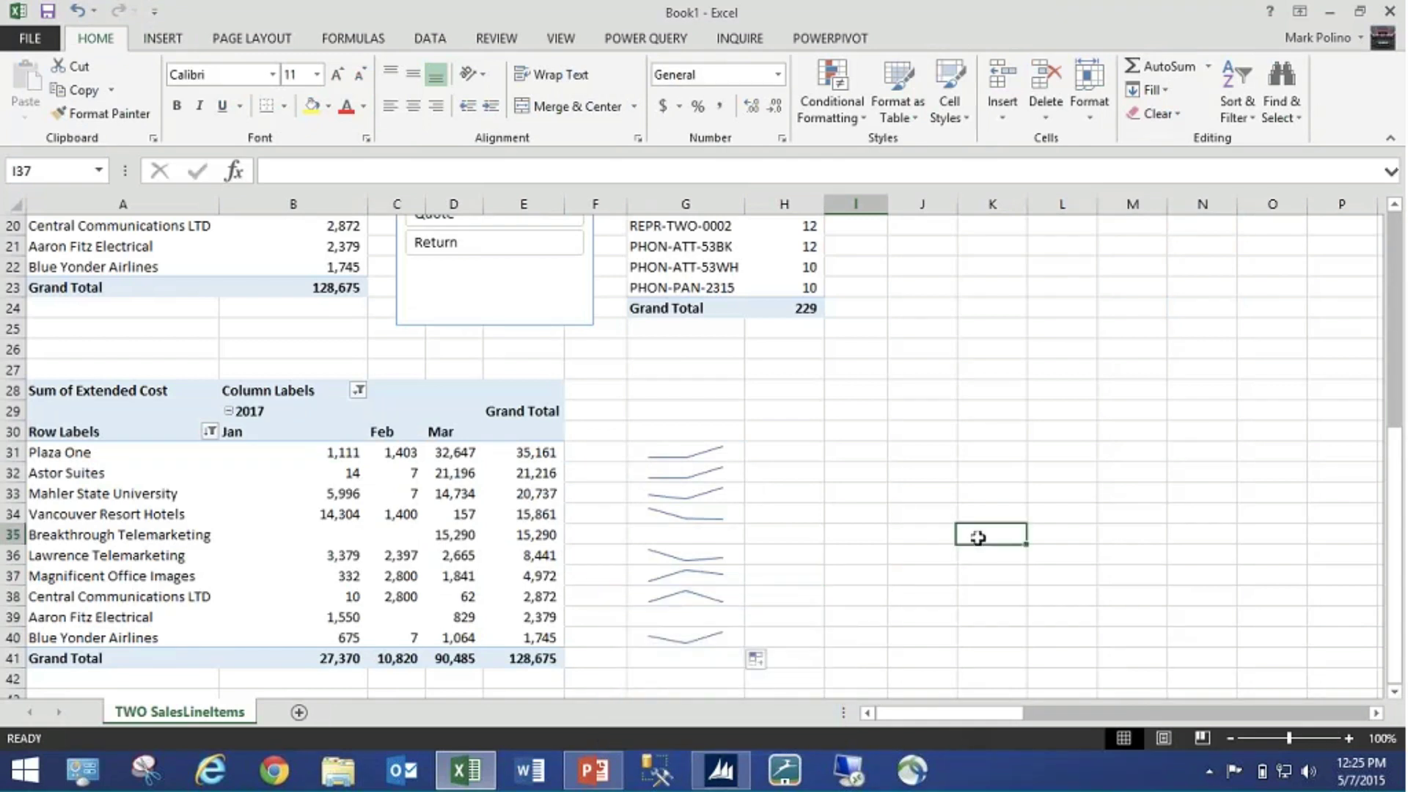
- Apply blue gradient-fill data bars to the ten Sum of Extended Cost values in the original customer PivotTable
{"action": "scroll", "coordinate": [671, 392], "scroll_direction": "down", "scroll_amount": 1}
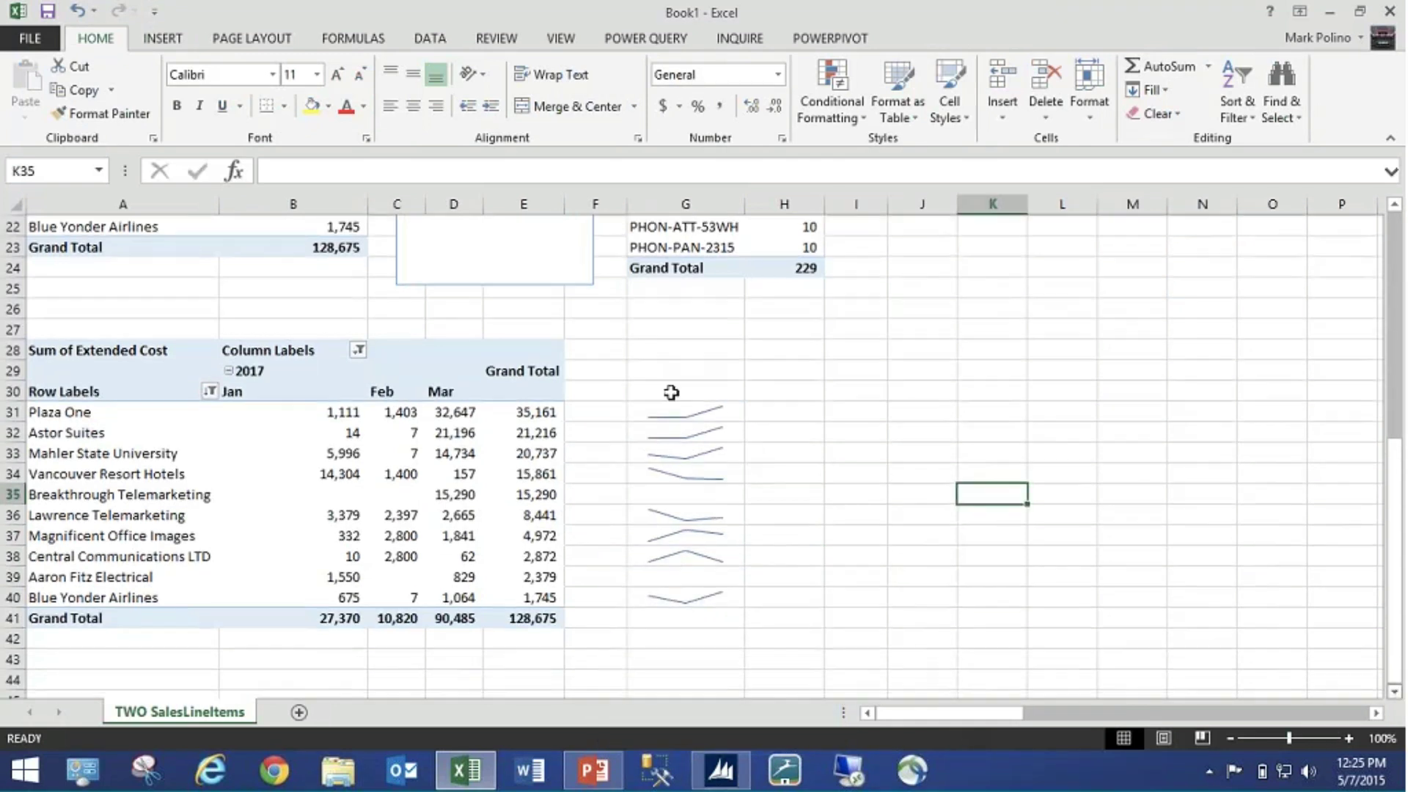
{"action": "scroll", "coordinate": [671, 393], "scroll_direction": "down", "scroll_amount": 1}
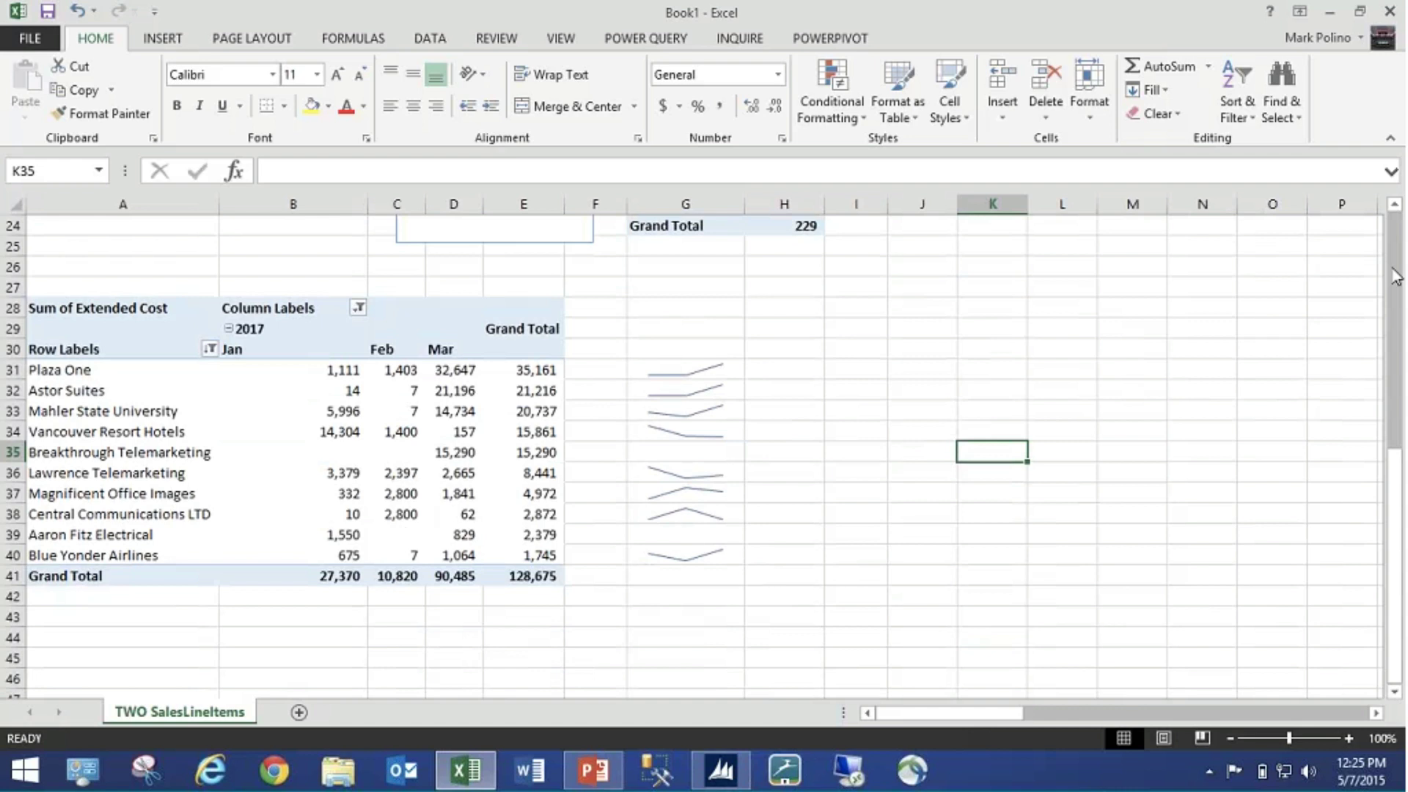
{"action": "scroll", "coordinate": [1394, 278], "scroll_direction": "up", "scroll_amount": 7}
{"action": "scroll", "coordinate": [1394, 277], "scroll_direction": "up", "scroll_amount": 1}
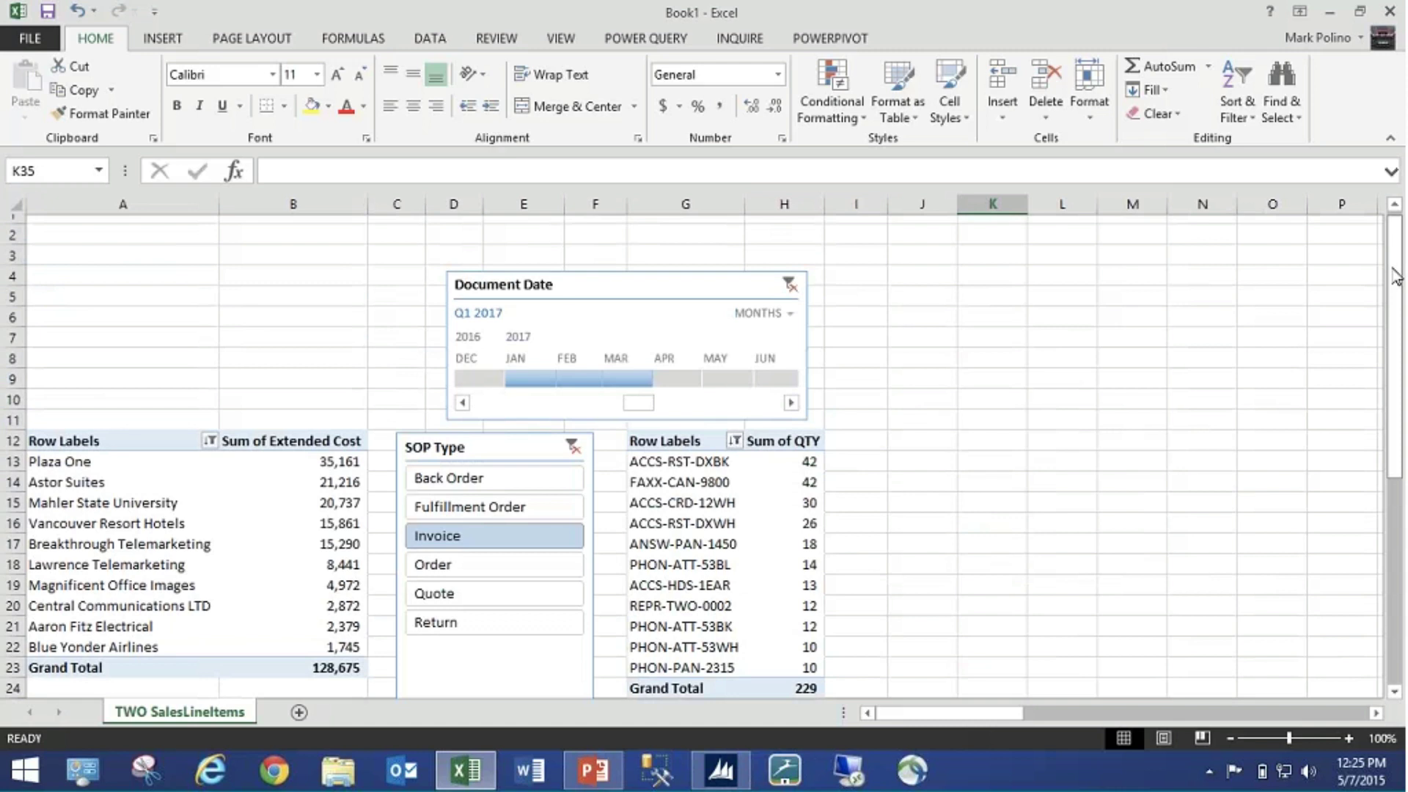
{"action": "left_click_drag", "start_coordinate": [1394, 277], "coordinate": [1395, 338]}
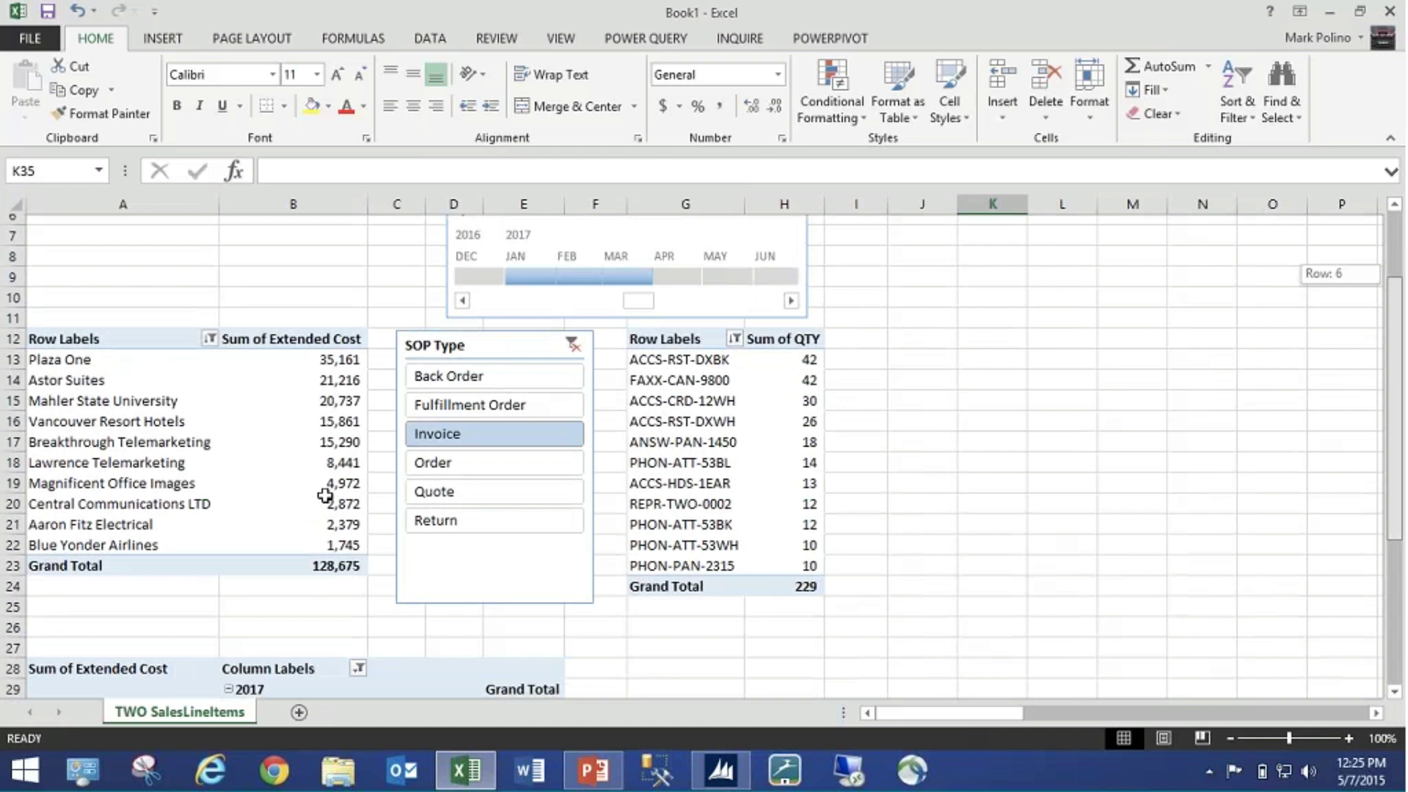
{"action": "left_click_drag", "start_coordinate": [330, 359], "coordinate": [330, 545]}
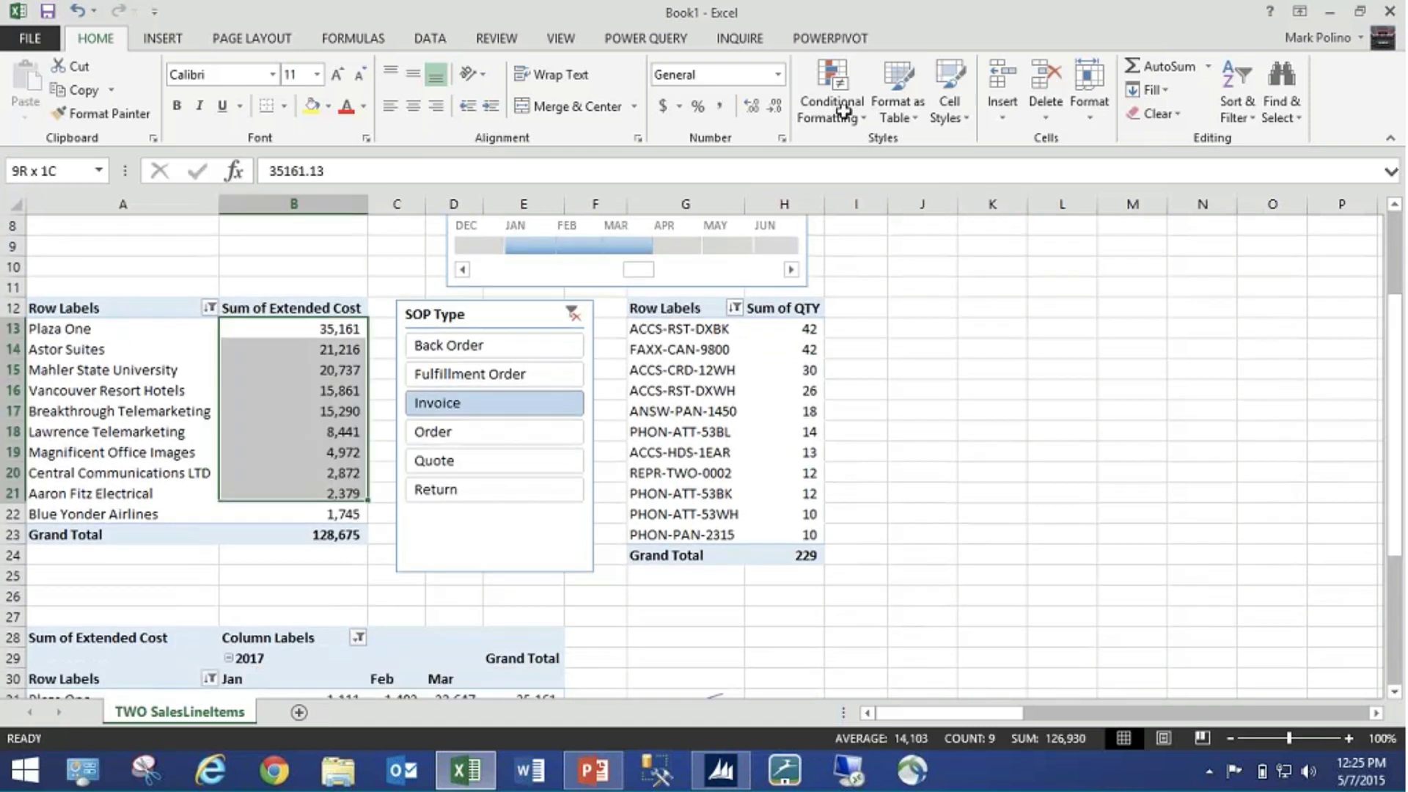
{"action": "left_click", "coordinate": [832, 103]}
{"action": "mouse_move", "coordinate": [870, 244]}
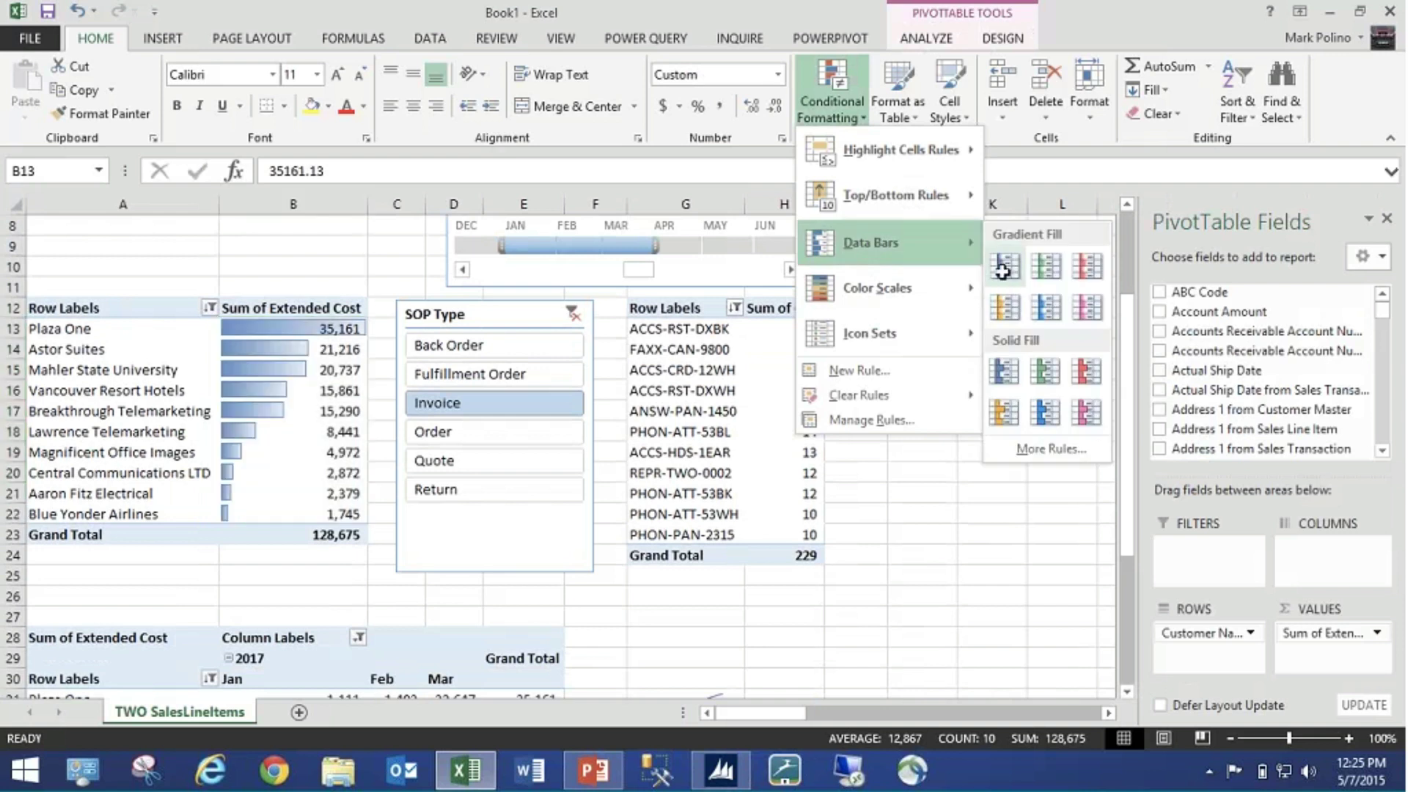
{"action": "left_click", "coordinate": [1006, 267]}
{"action": "left_click", "coordinate": [701, 615]}
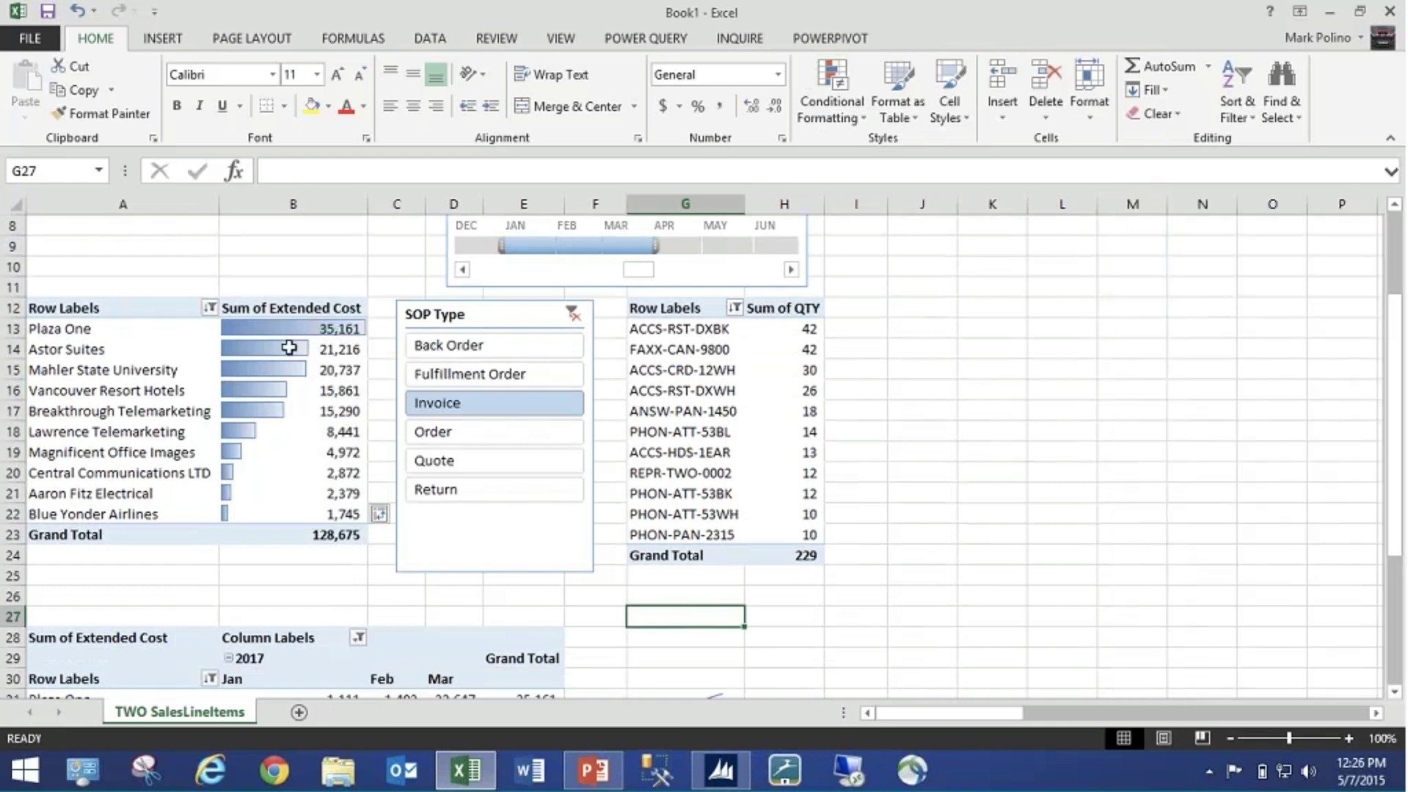
{"action": "mouse_move", "coordinate": [303, 349]}
- Insert a clustered column PivotChart from the monthly customer PivotTable and place it below that table
{"action": "left_click", "coordinate": [1395, 691]}
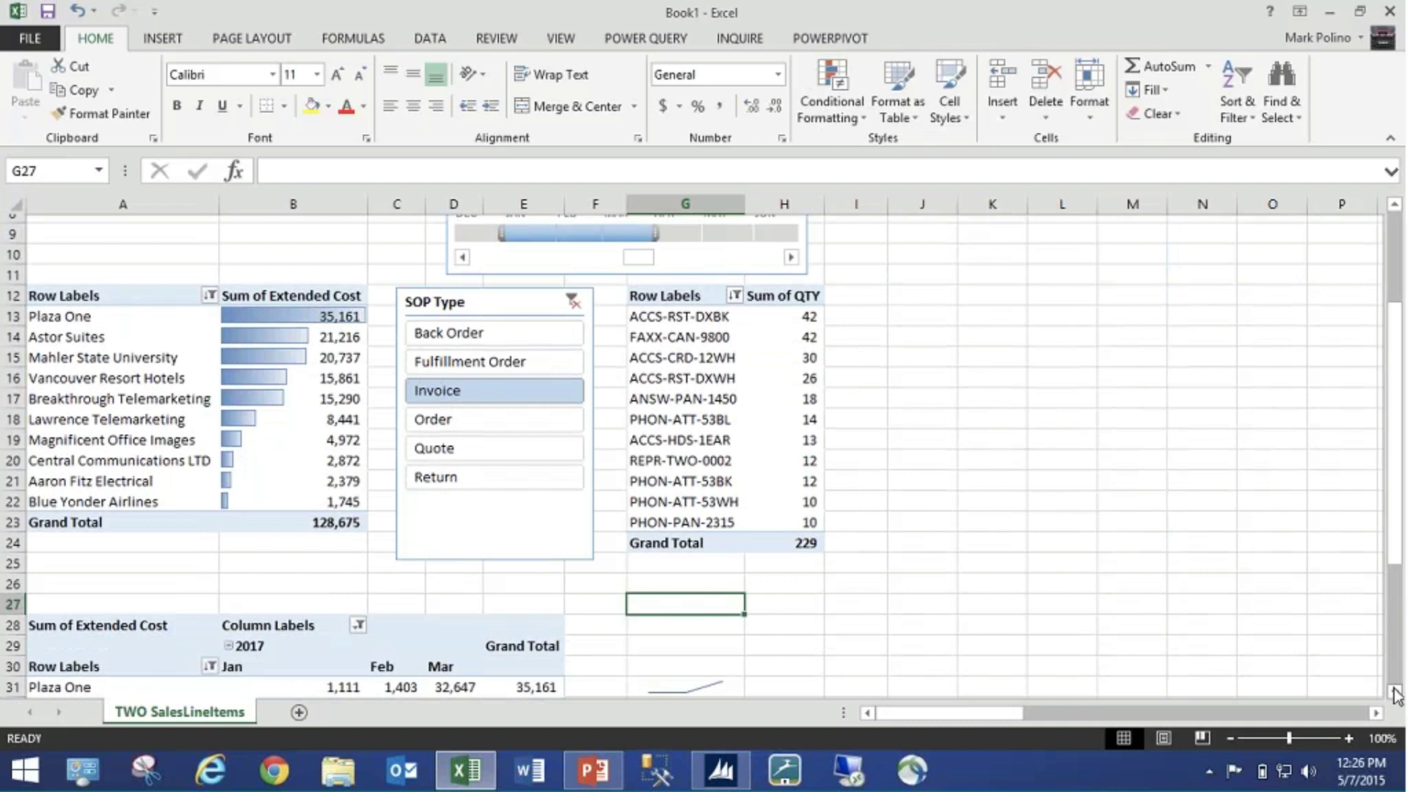
{"action": "left_click", "coordinate": [1395, 693]}
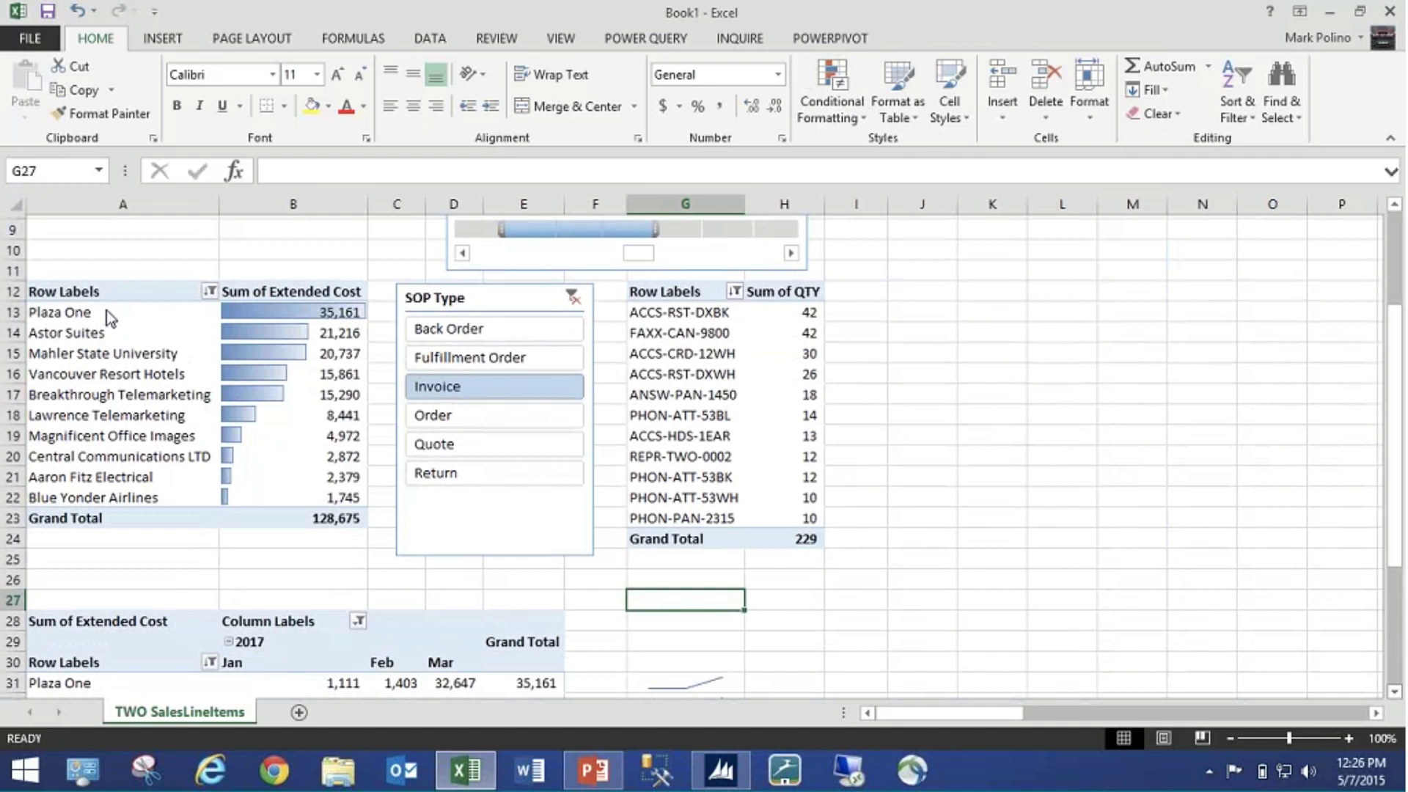
{"action": "scroll", "coordinate": [107, 310], "scroll_direction": "down", "scroll_amount": 5}
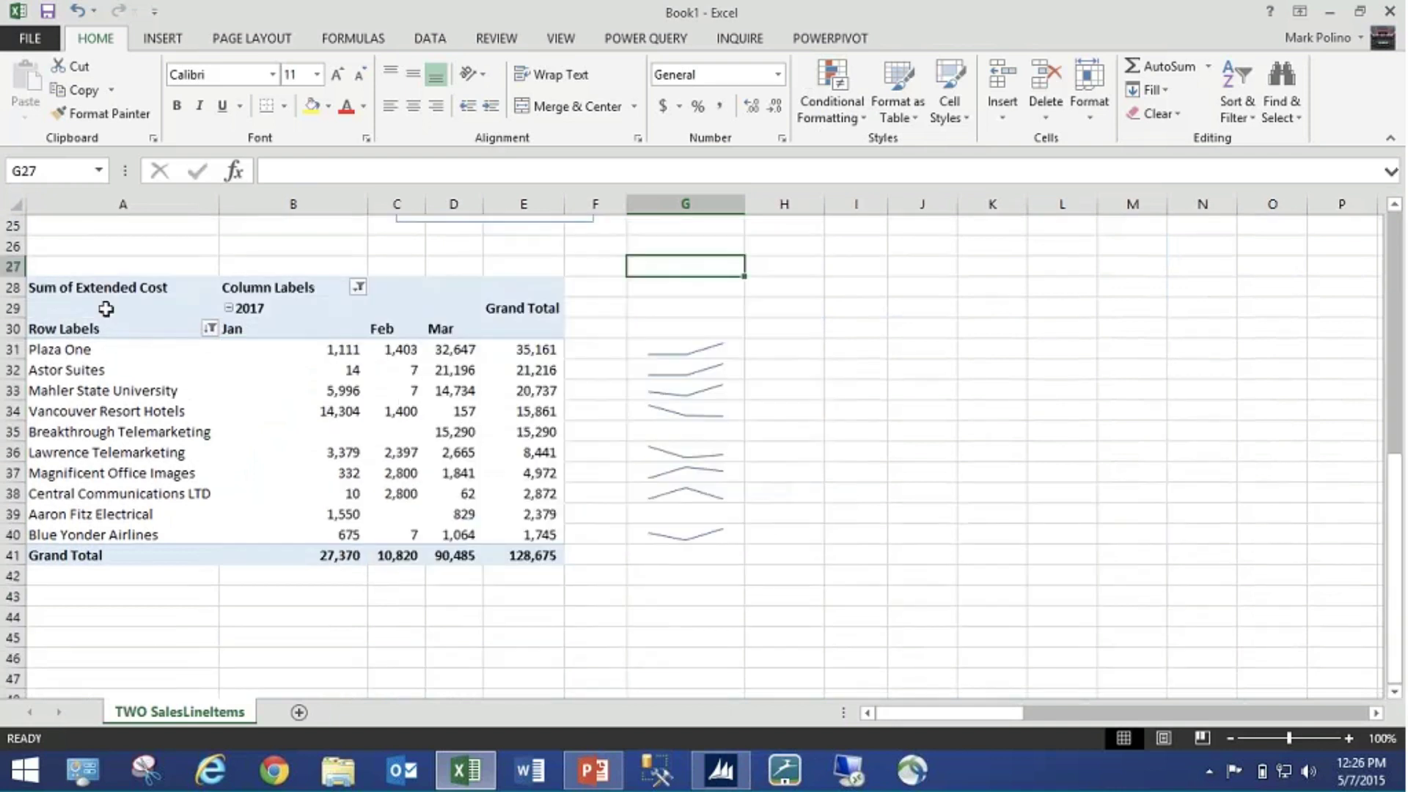
{"action": "left_click", "coordinate": [348, 383]}
{"action": "key", "text": "ctrl+a"}
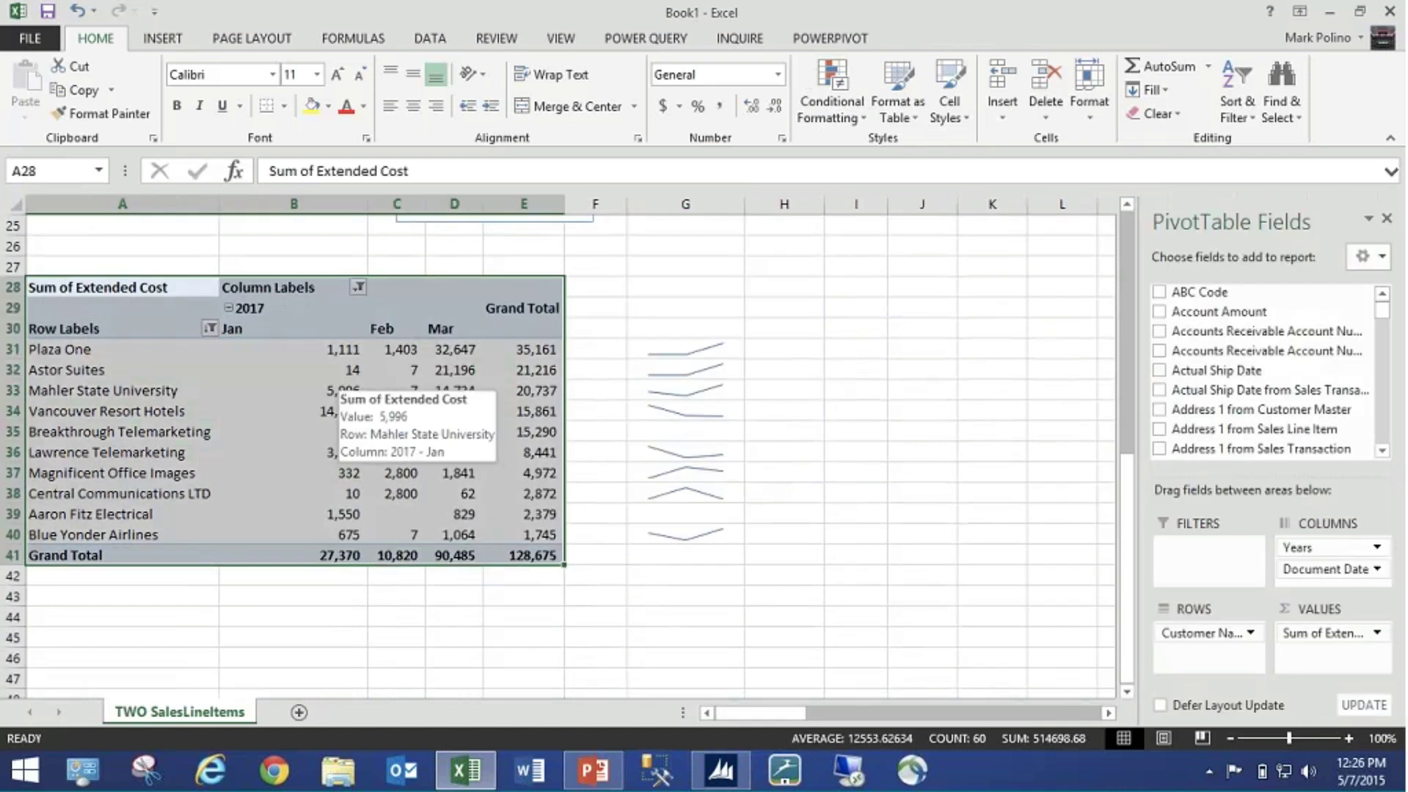
{"action": "left_click", "coordinate": [162, 38]}
{"action": "left_click", "coordinate": [695, 78]}
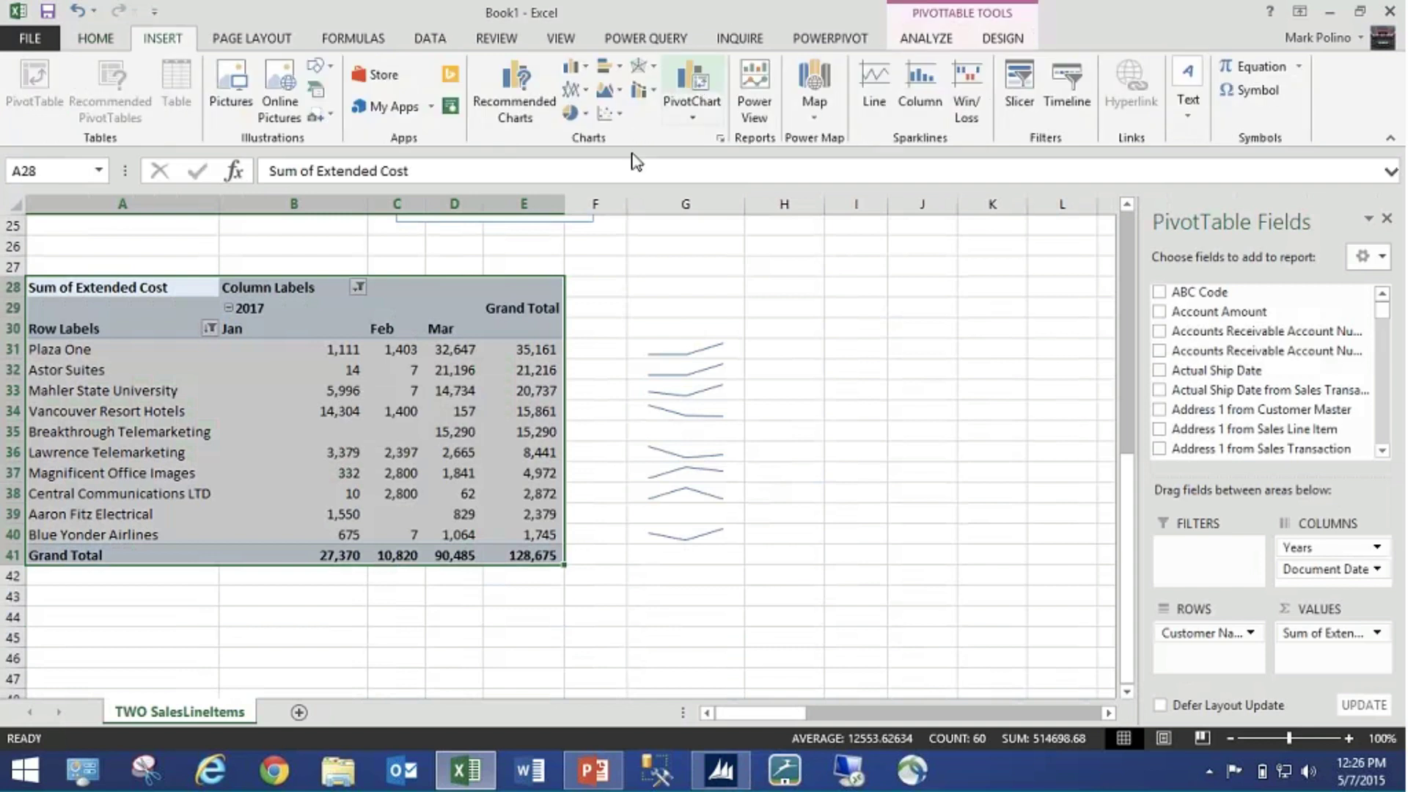
{"action": "key", "text": "Escape"}
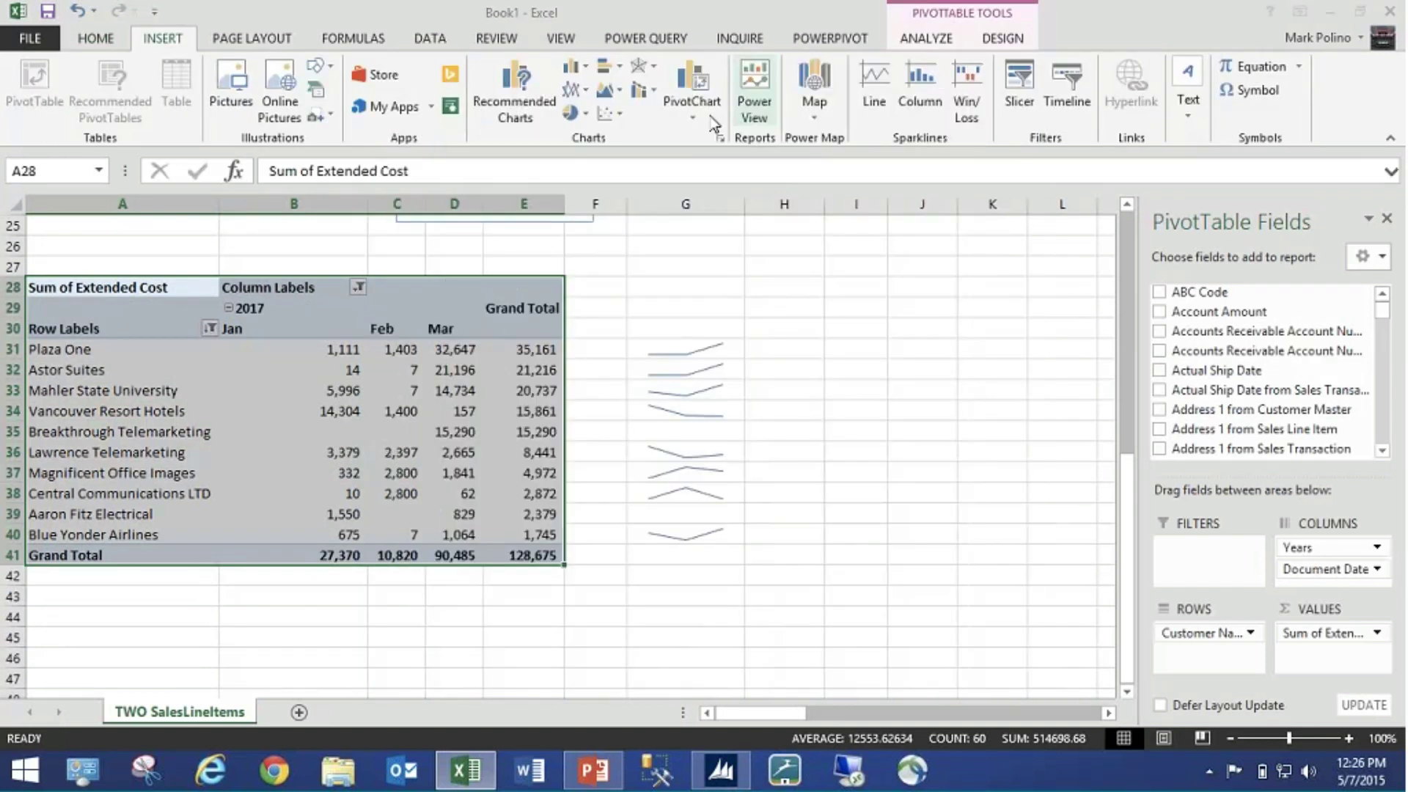
{"action": "left_click", "coordinate": [575, 69]}
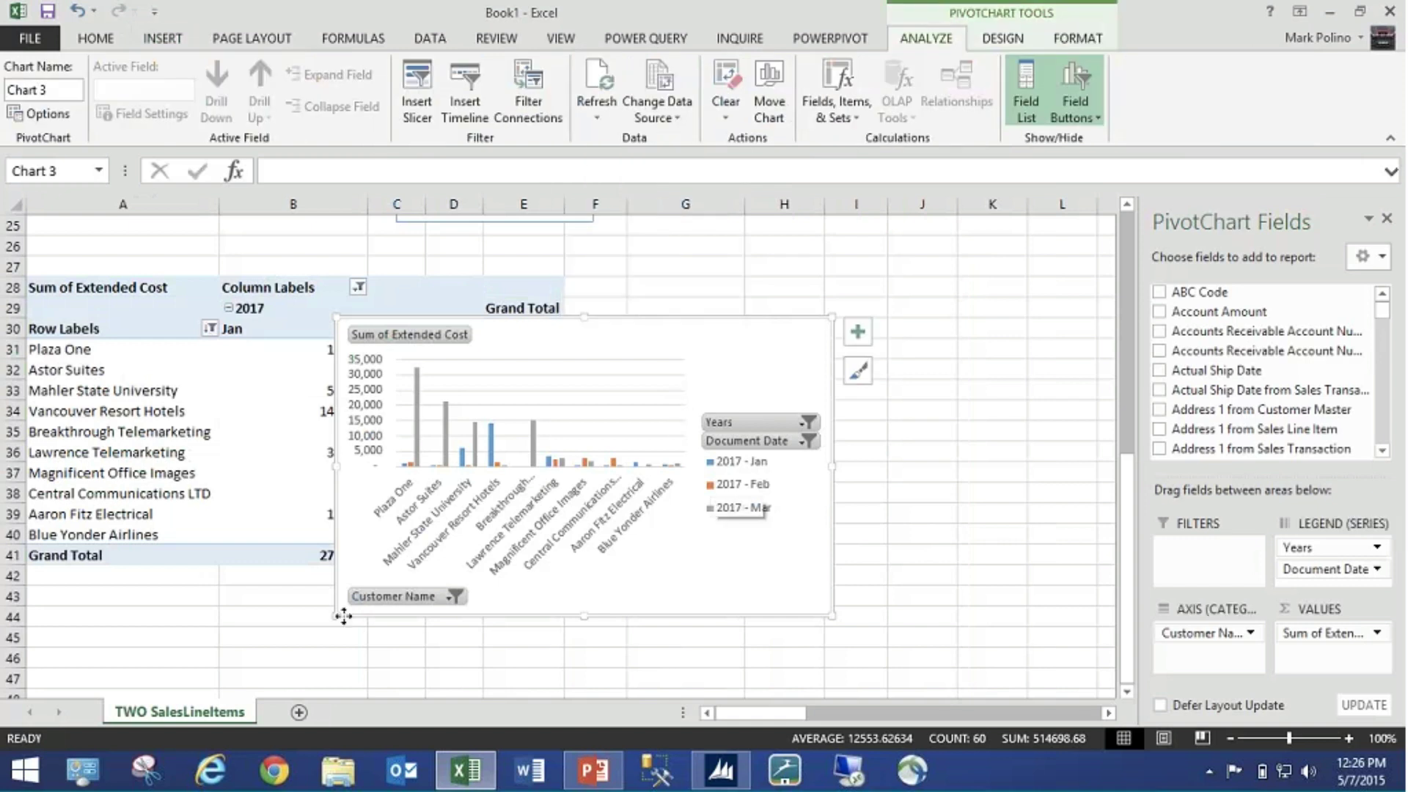
{"action": "left_click_drag", "start_coordinate": [641, 344], "coordinate": [333, 628]}
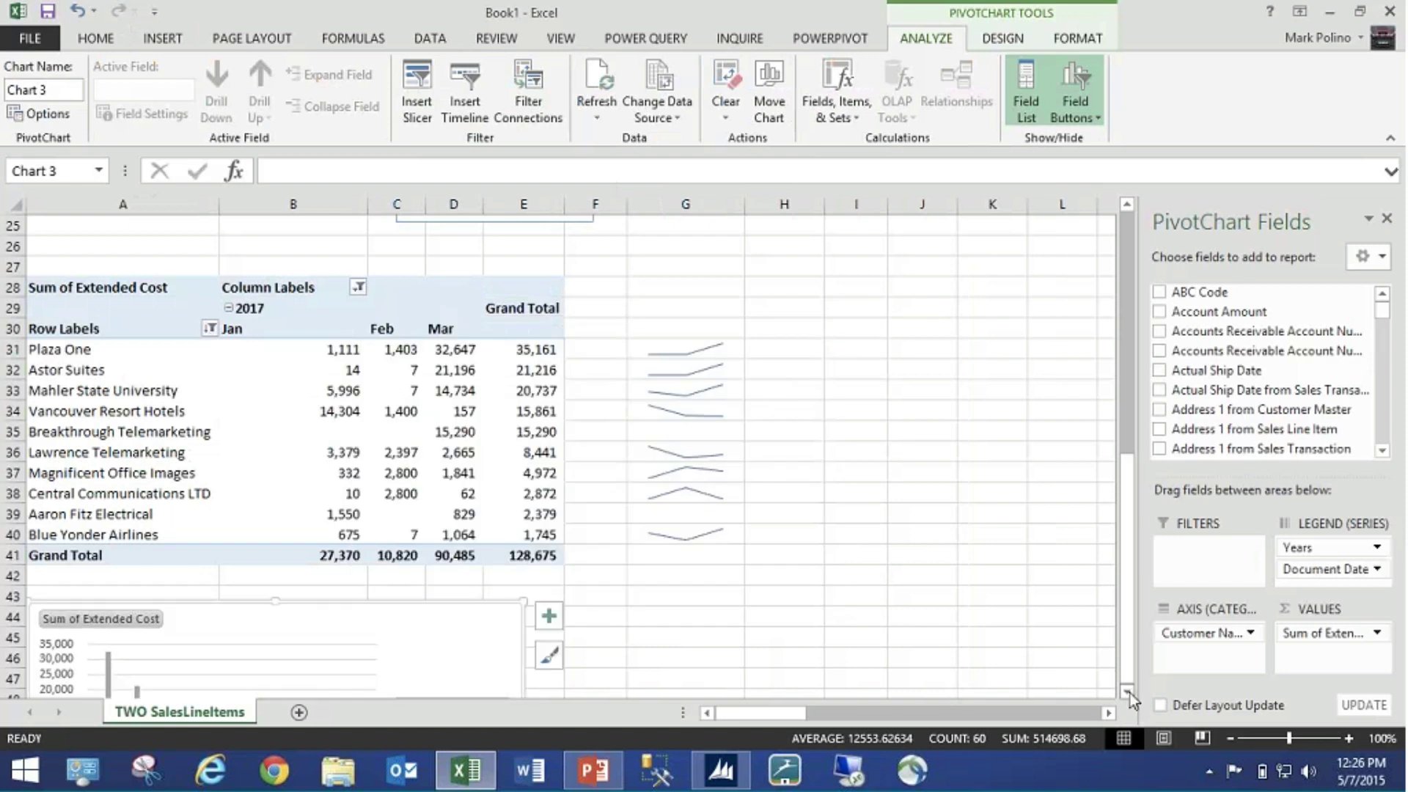
- Paste a copy of the monthly customer PivotTable below the original, starting at A44
{"action": "left_click", "coordinate": [1127, 692]}
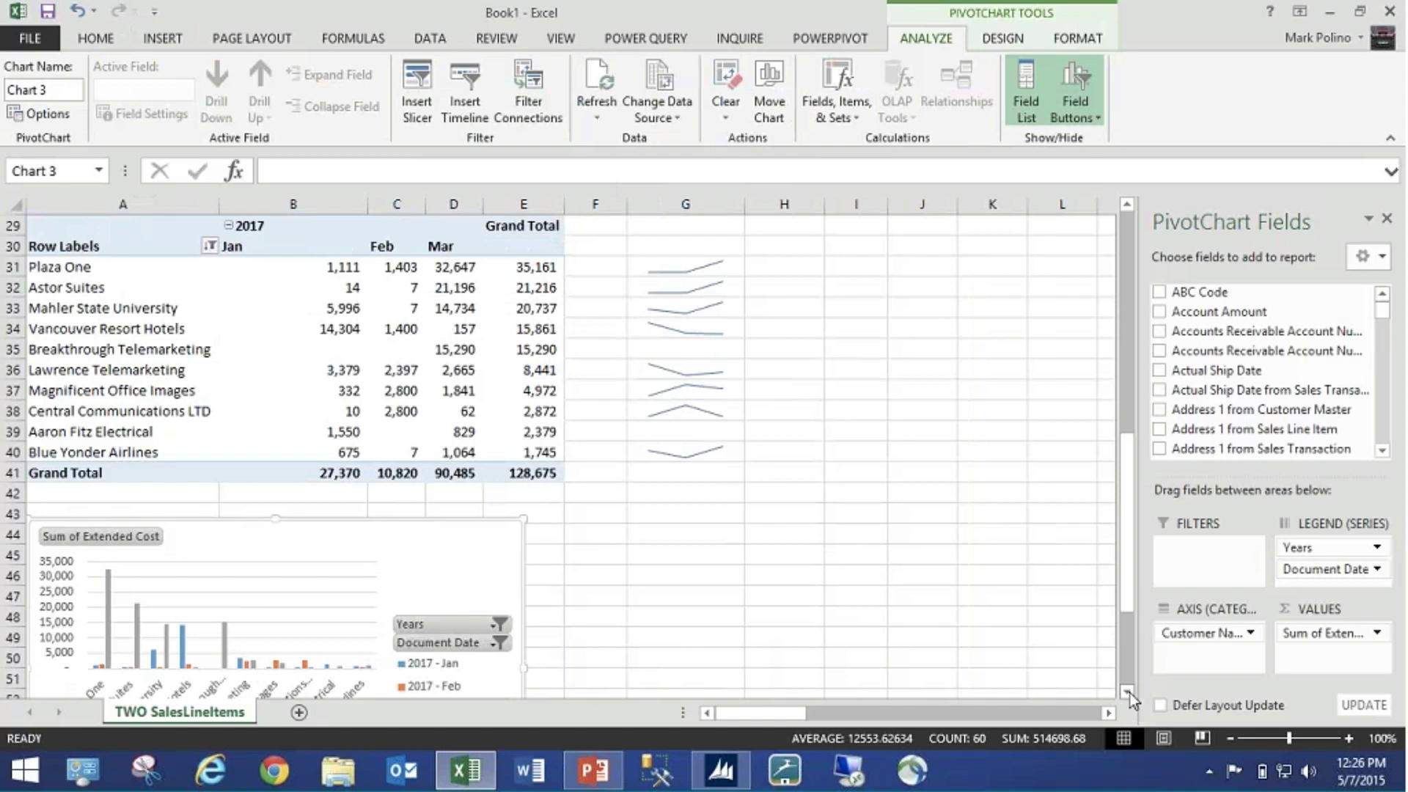
{"action": "scroll", "coordinate": [527, 469], "scroll_direction": "down", "scroll_amount": 1}
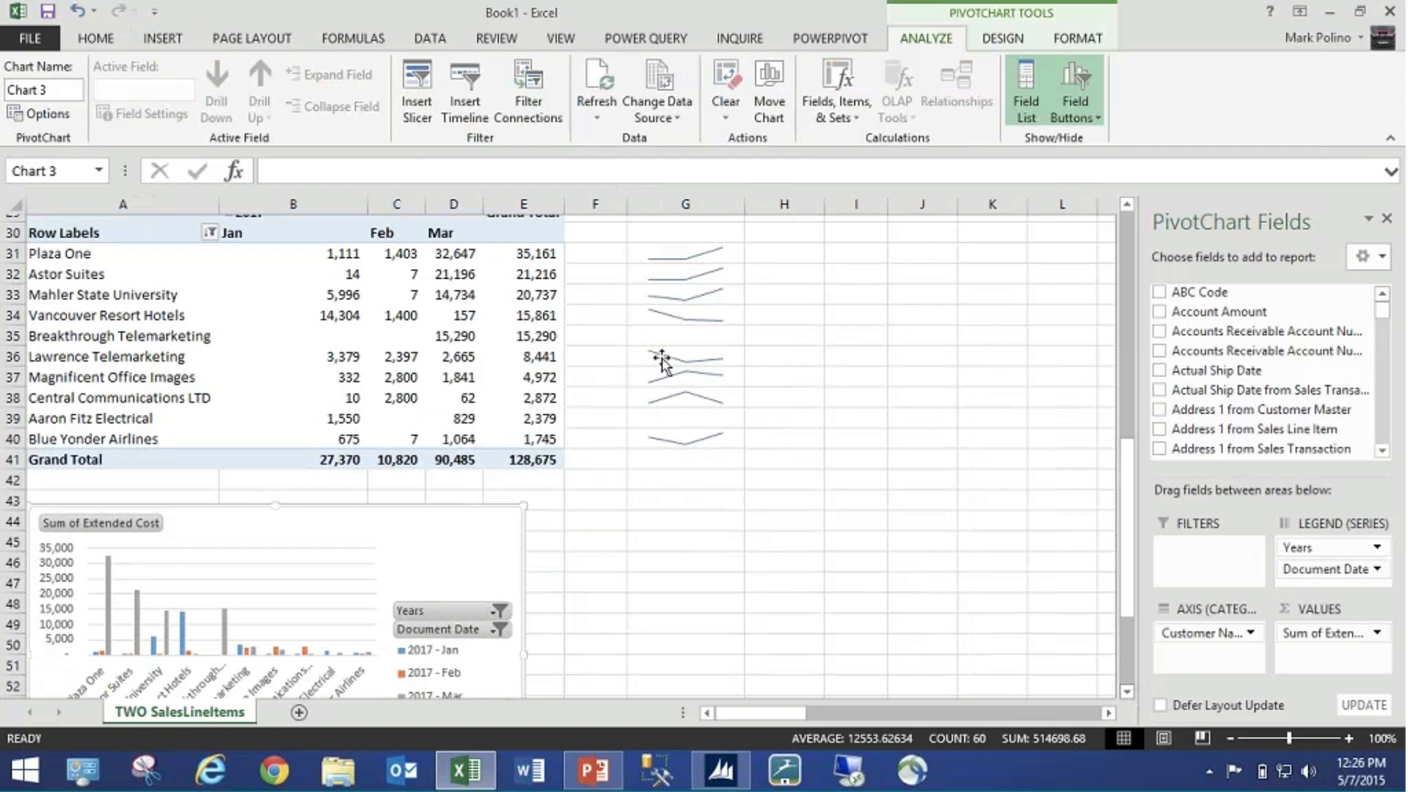
{"action": "key", "text": "ctrl+v"}
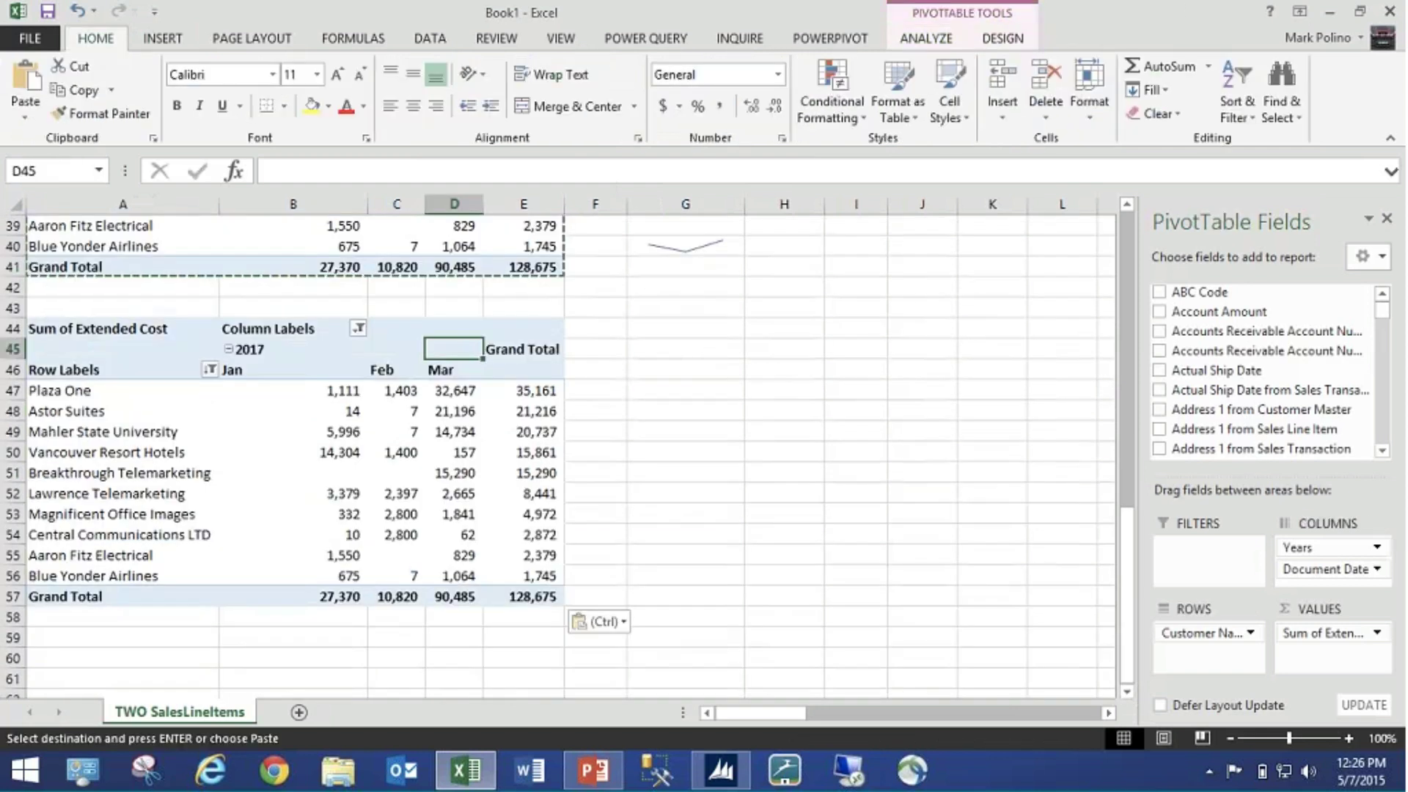
{"action": "key", "text": "Right"}
{"action": "key", "text": "Up"}
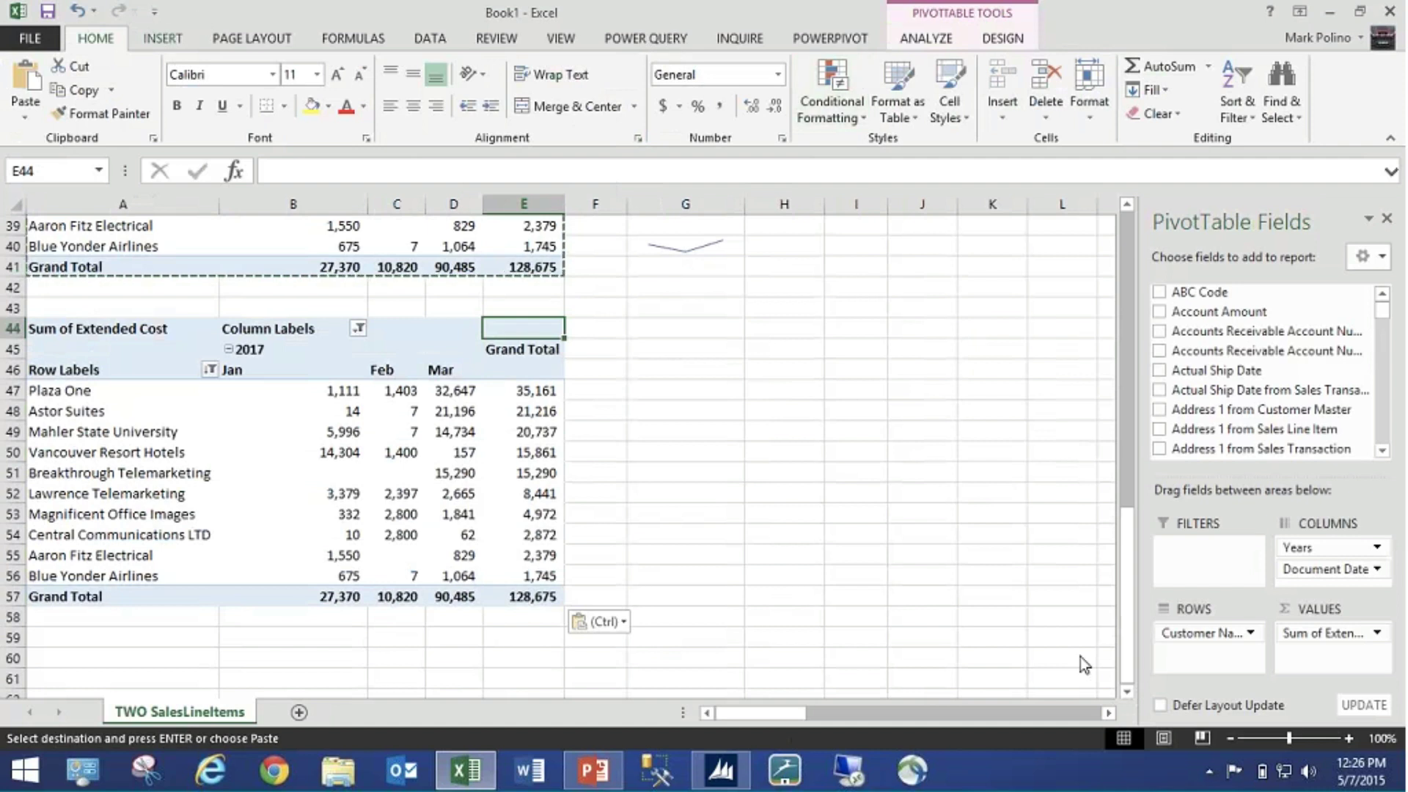
- Insert a Customer Name slicer for the copied monthly PivotTable and filter it to Plaza One
{"action": "key", "text": "alt+n"}
{"action": "key", "text": "s"}
{"action": "key", "text": "f"}
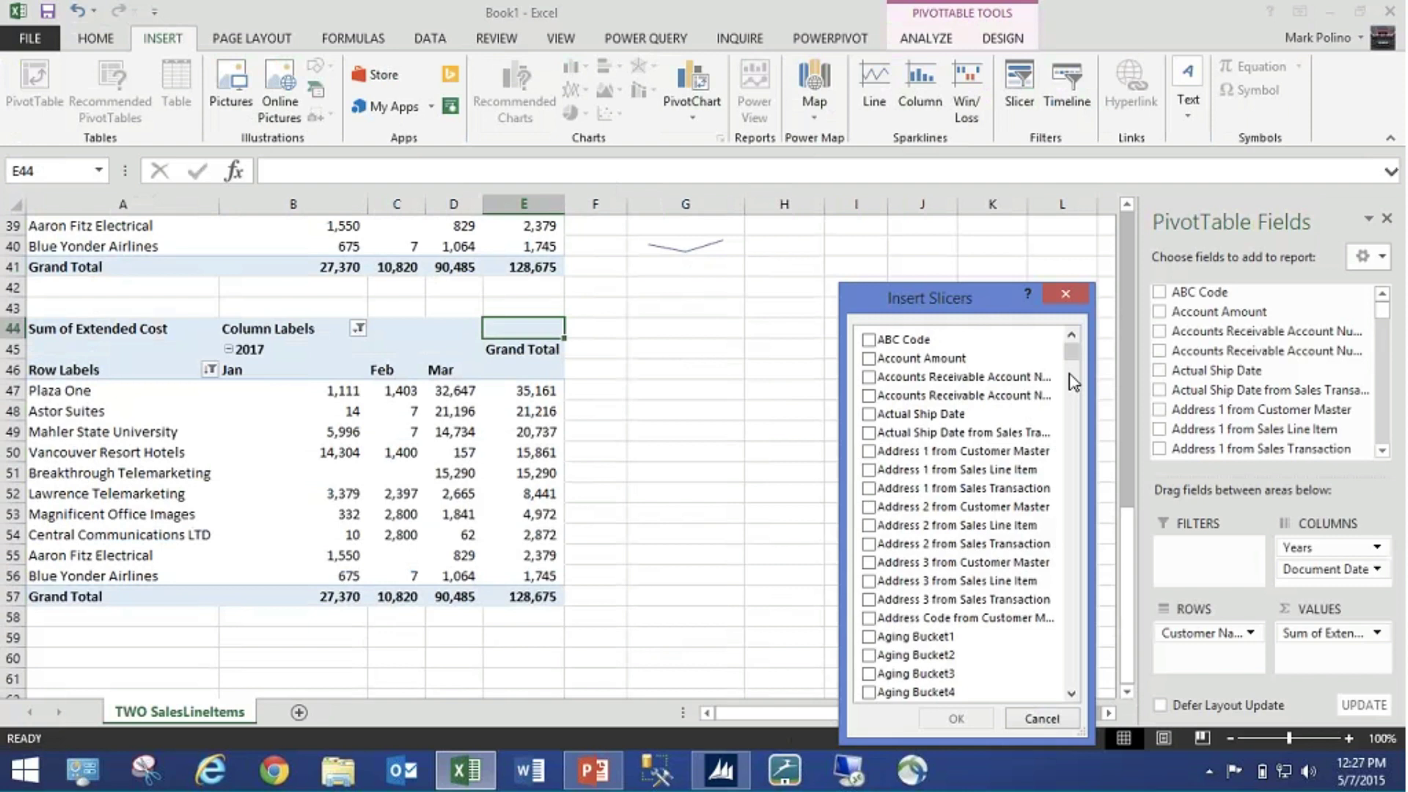
{"action": "scroll", "coordinate": [1072, 382], "scroll_direction": "down", "scroll_amount": 10}
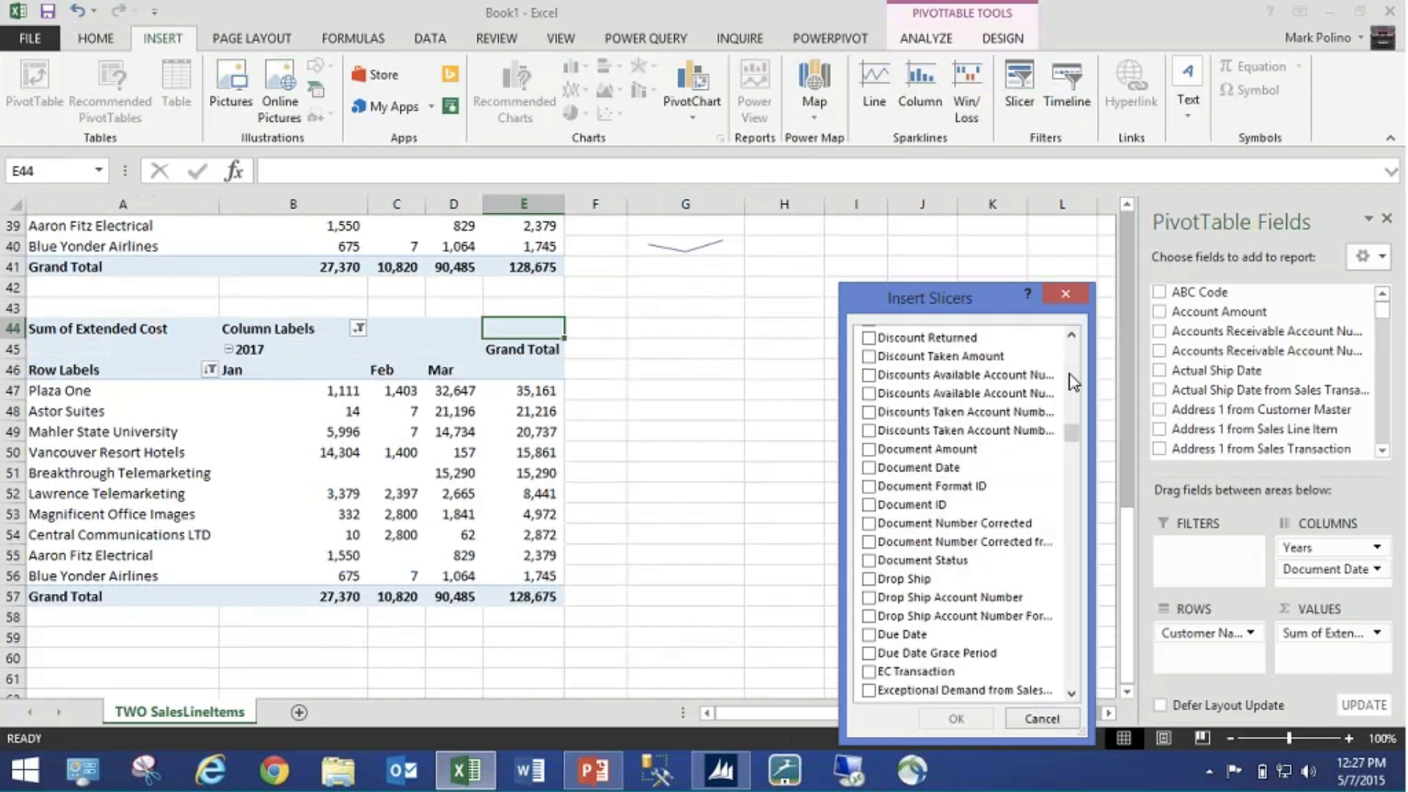
{"action": "scroll", "coordinate": [1072, 382], "scroll_direction": "up", "scroll_amount": 6}
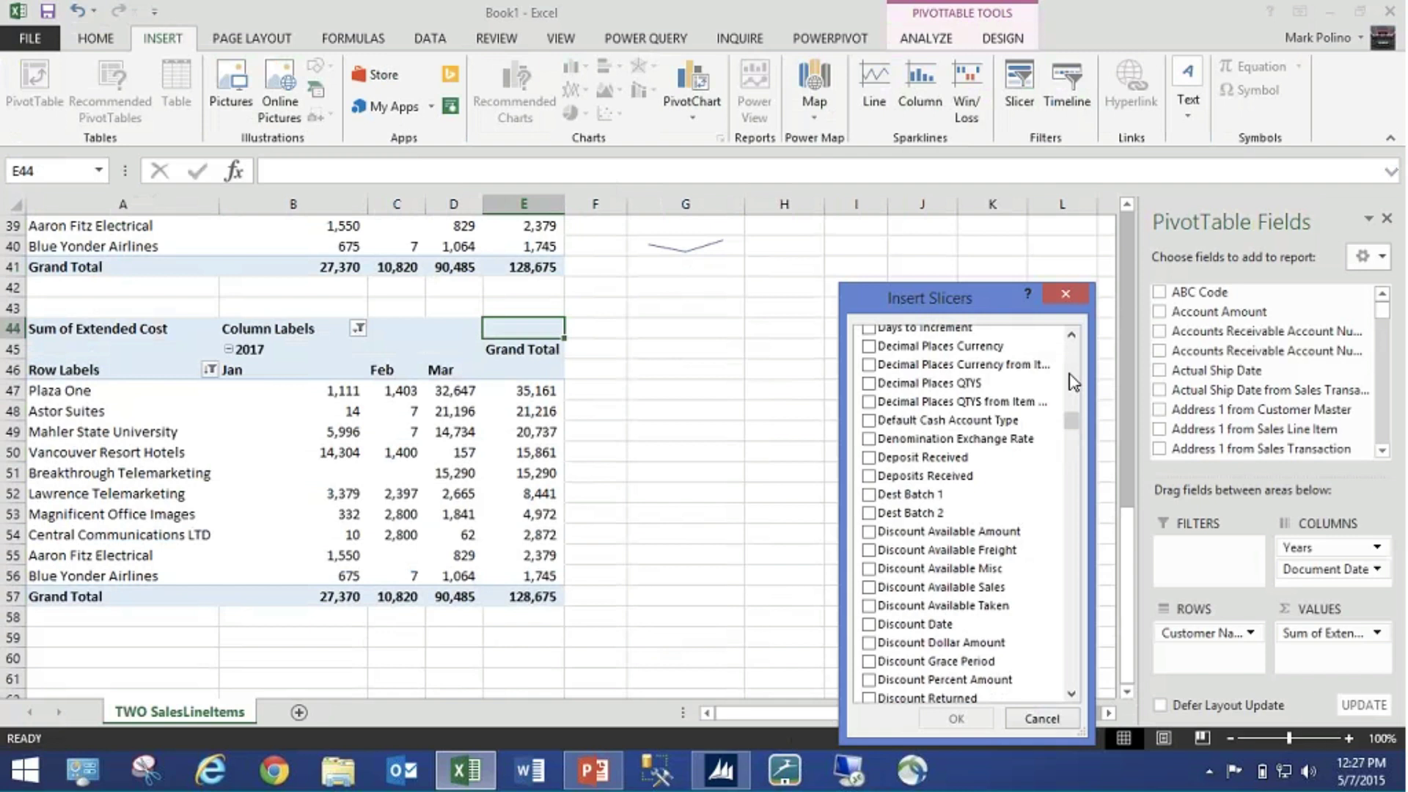
{"action": "scroll", "coordinate": [1072, 382], "scroll_direction": "up", "scroll_amount": 6}
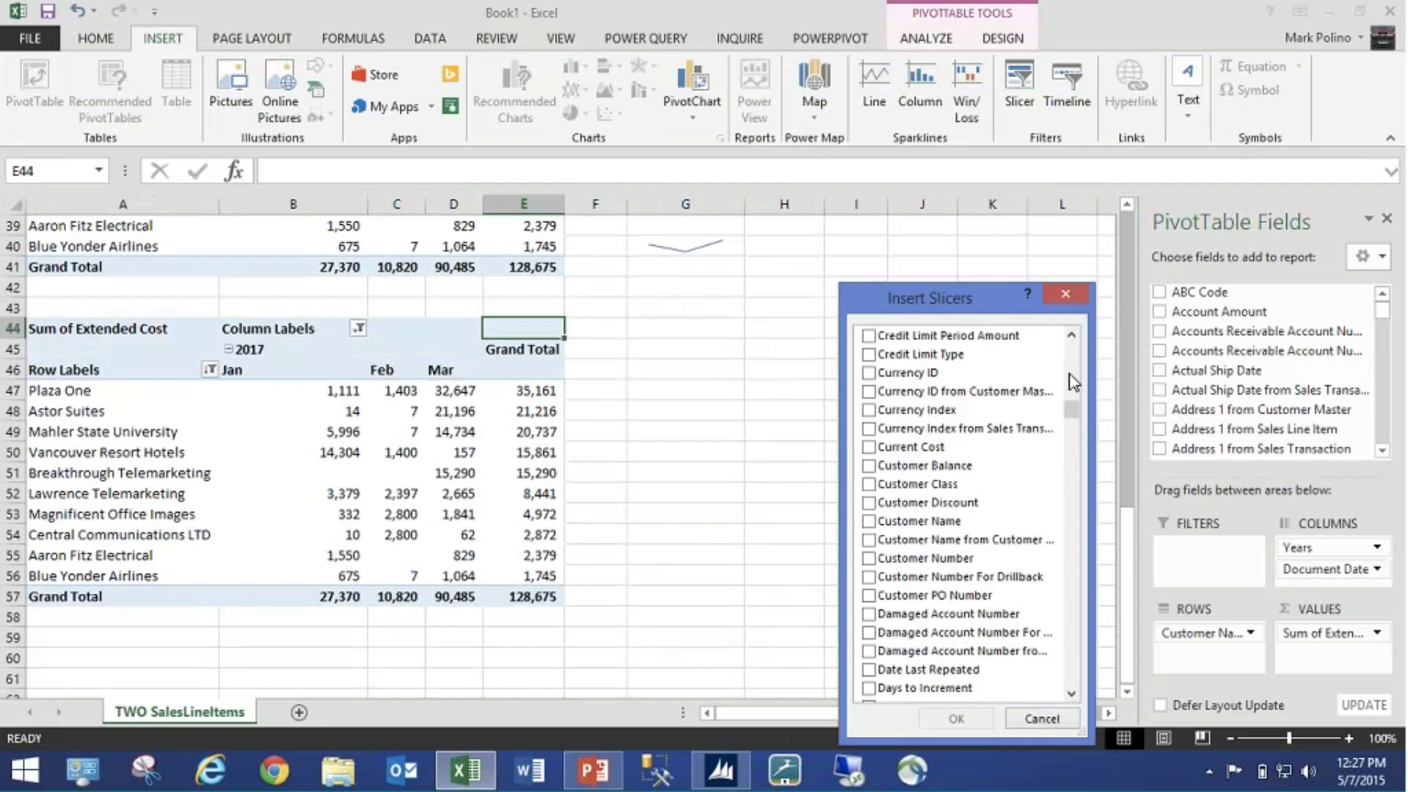
{"action": "left_click", "coordinate": [990, 522]}
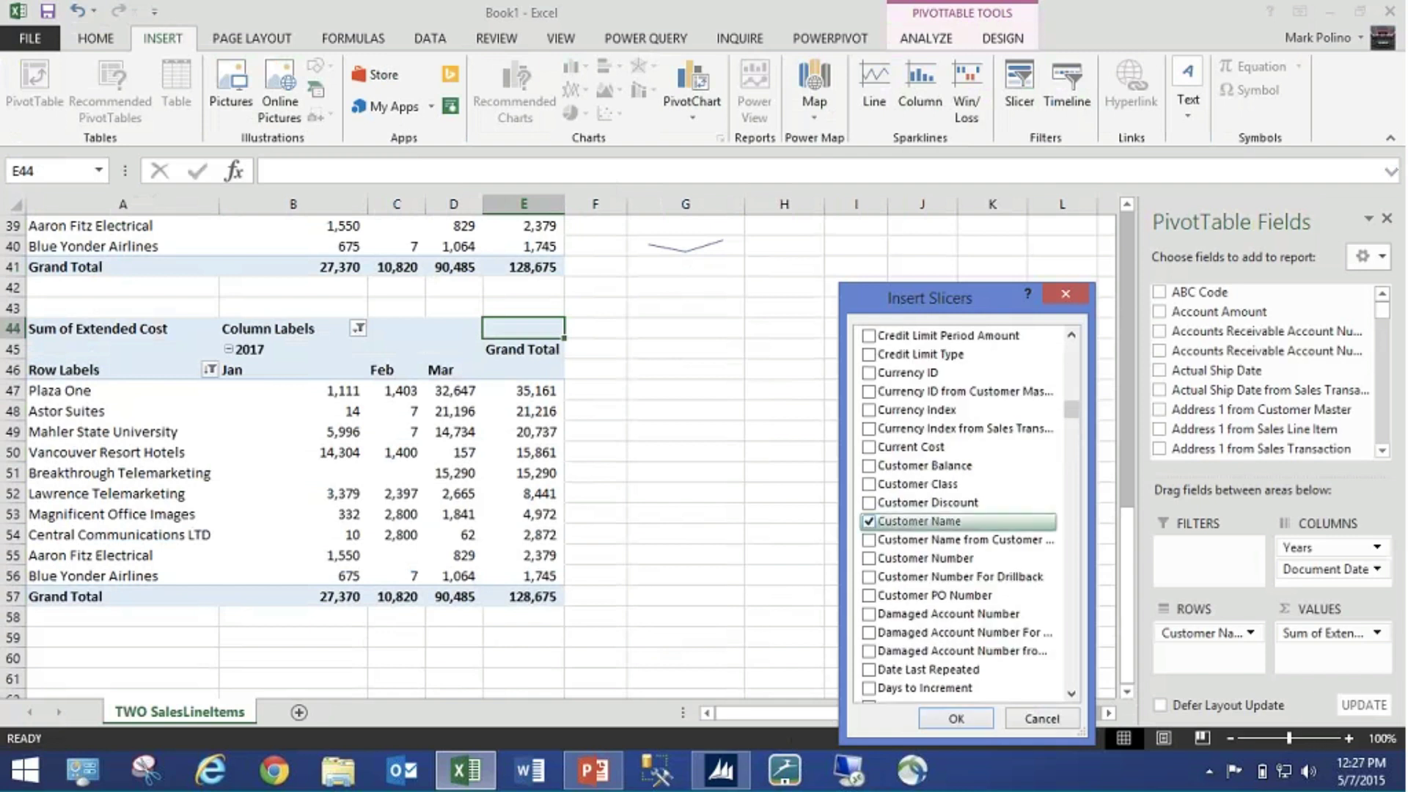
{"action": "left_click", "coordinate": [956, 718]}
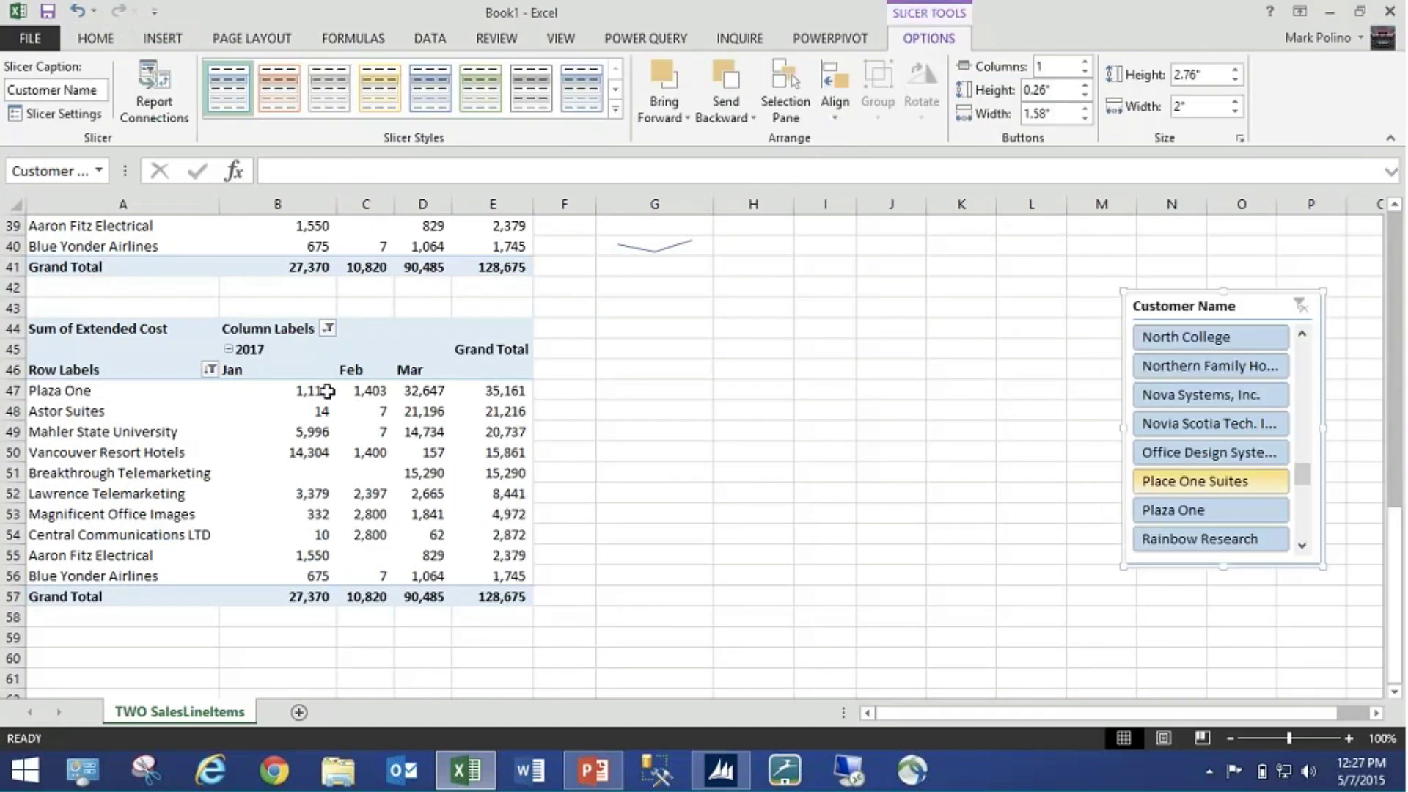
{"action": "left_click", "coordinate": [1173, 510]}
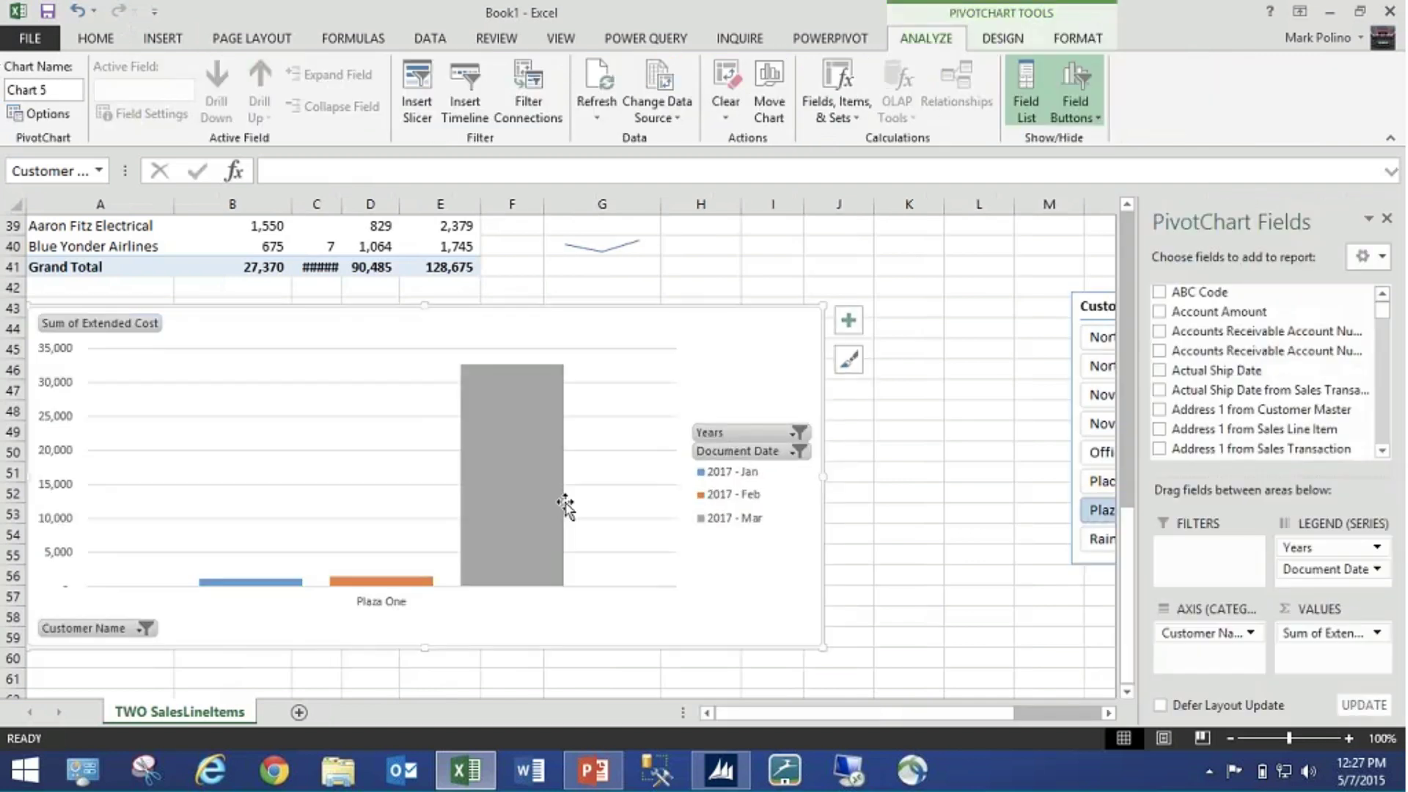
- Switch the PivotChart's rows and columns so the months form the axis, and move the Customer Name slicer beside the chart
{"action": "right_click", "coordinate": [516, 448]}
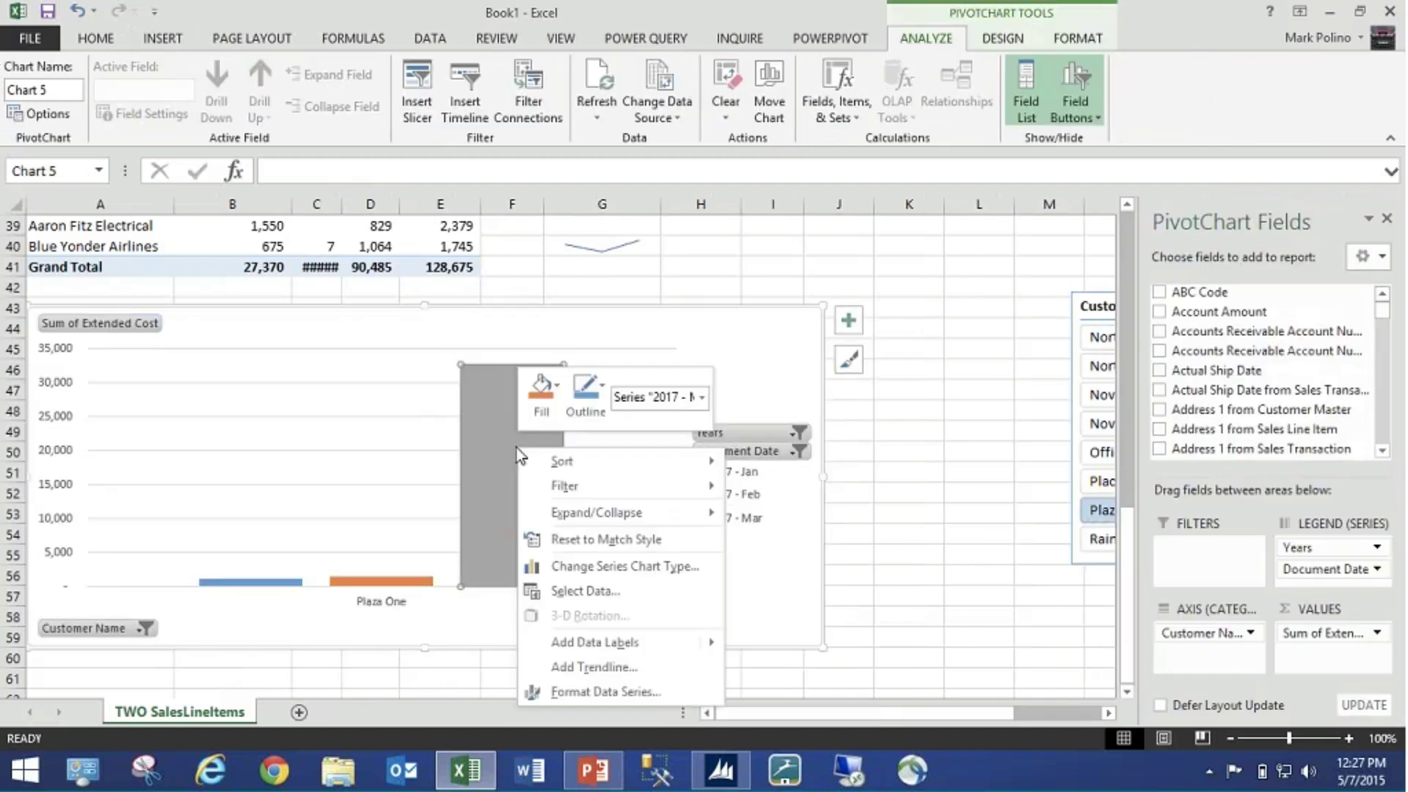
{"action": "left_click", "coordinate": [598, 591]}
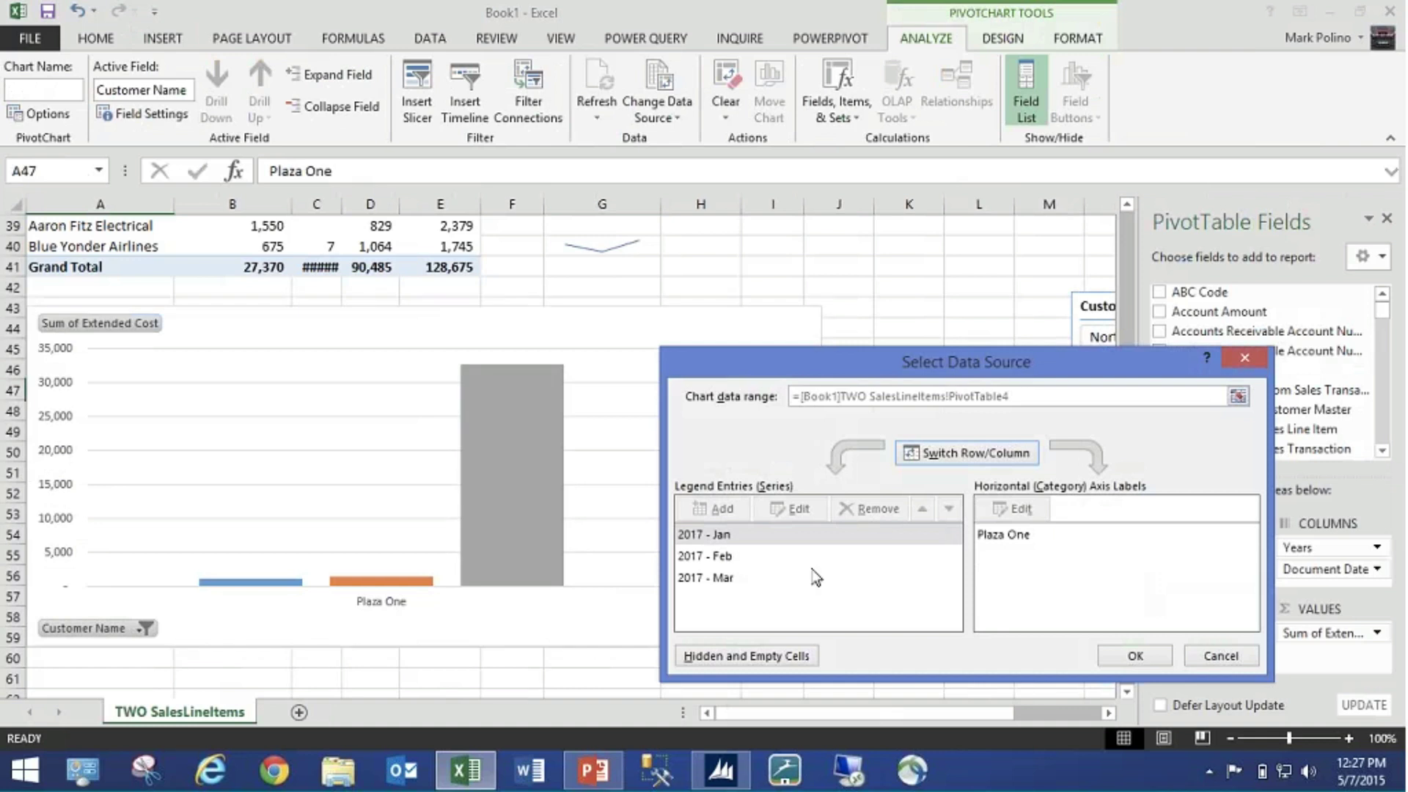
{"action": "left_click", "coordinate": [940, 455]}
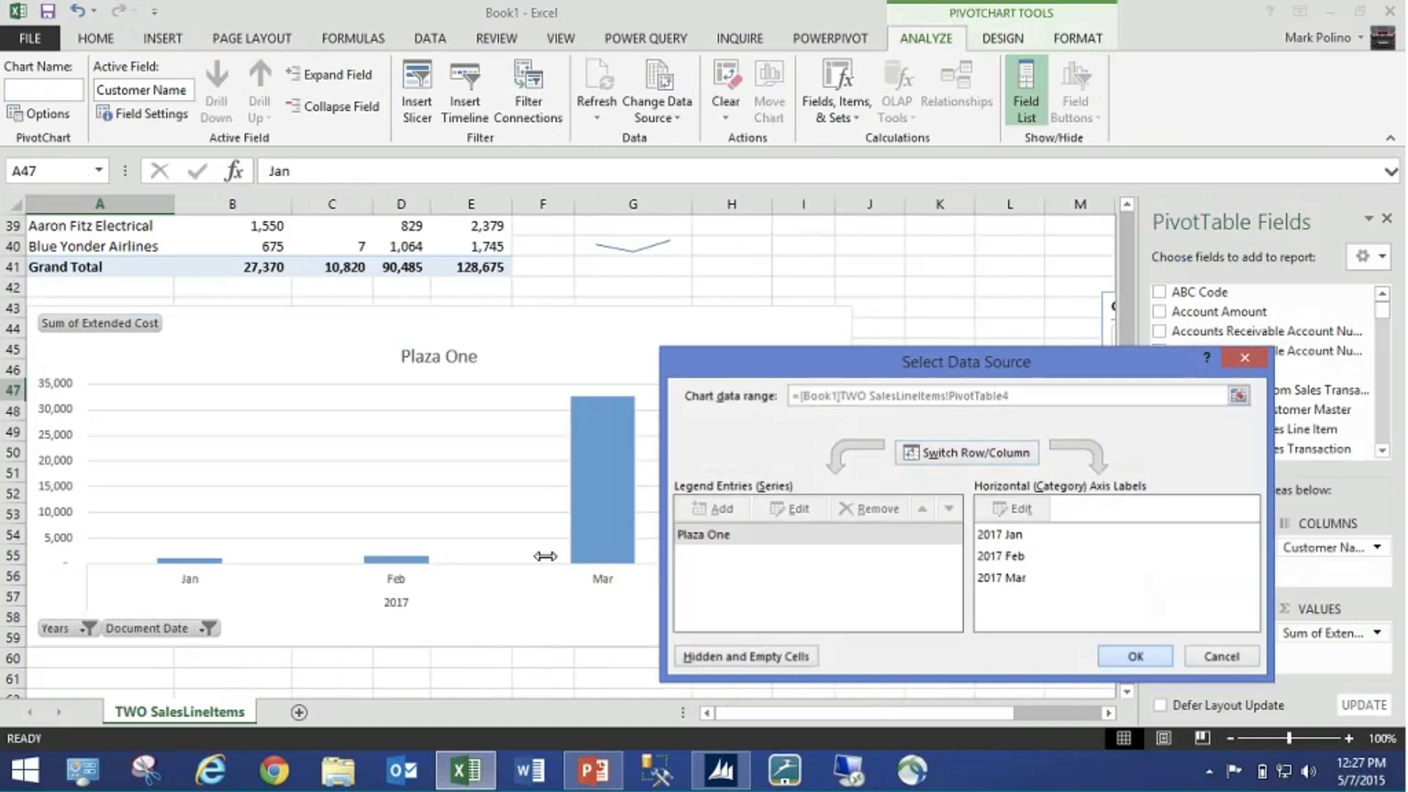
{"action": "key", "text": "Return"}
{"action": "left_click_drag", "start_coordinate": [1105, 302], "coordinate": [892, 324]}
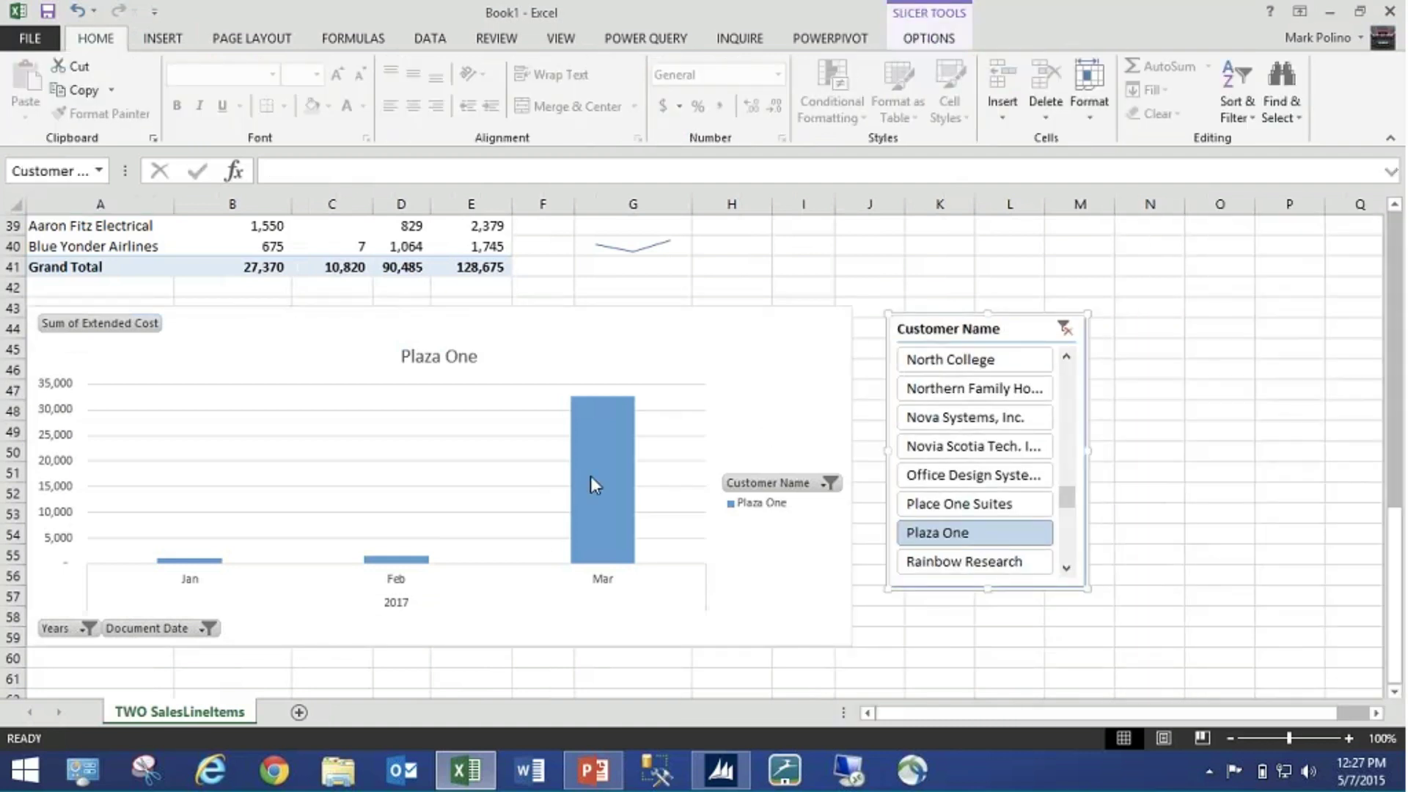
- Add a logarithmic trendline to the Plaza One series in the PivotChart
{"action": "left_click", "coordinate": [591, 478]}
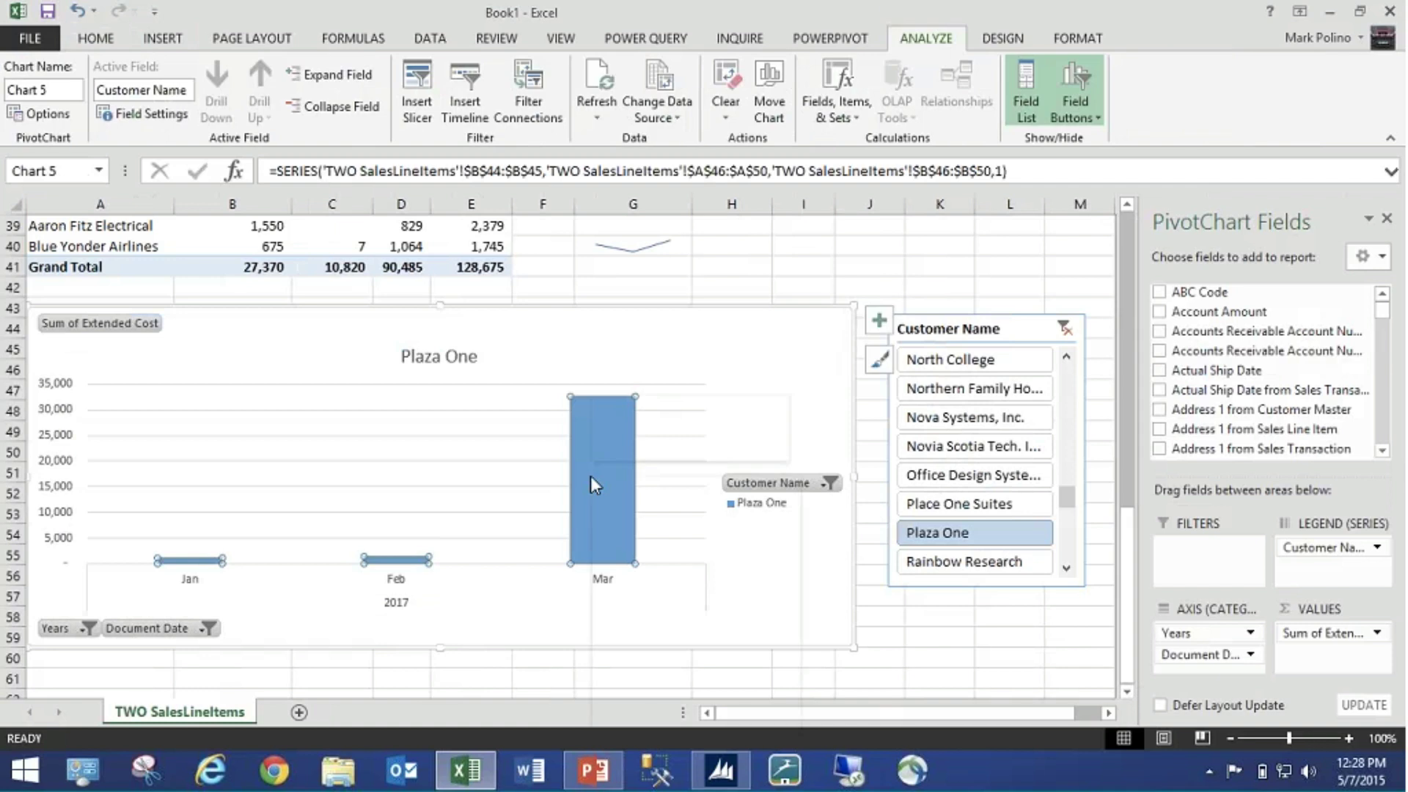
{"action": "right_click", "coordinate": [591, 477]}
{"action": "left_click", "coordinate": [663, 695]}
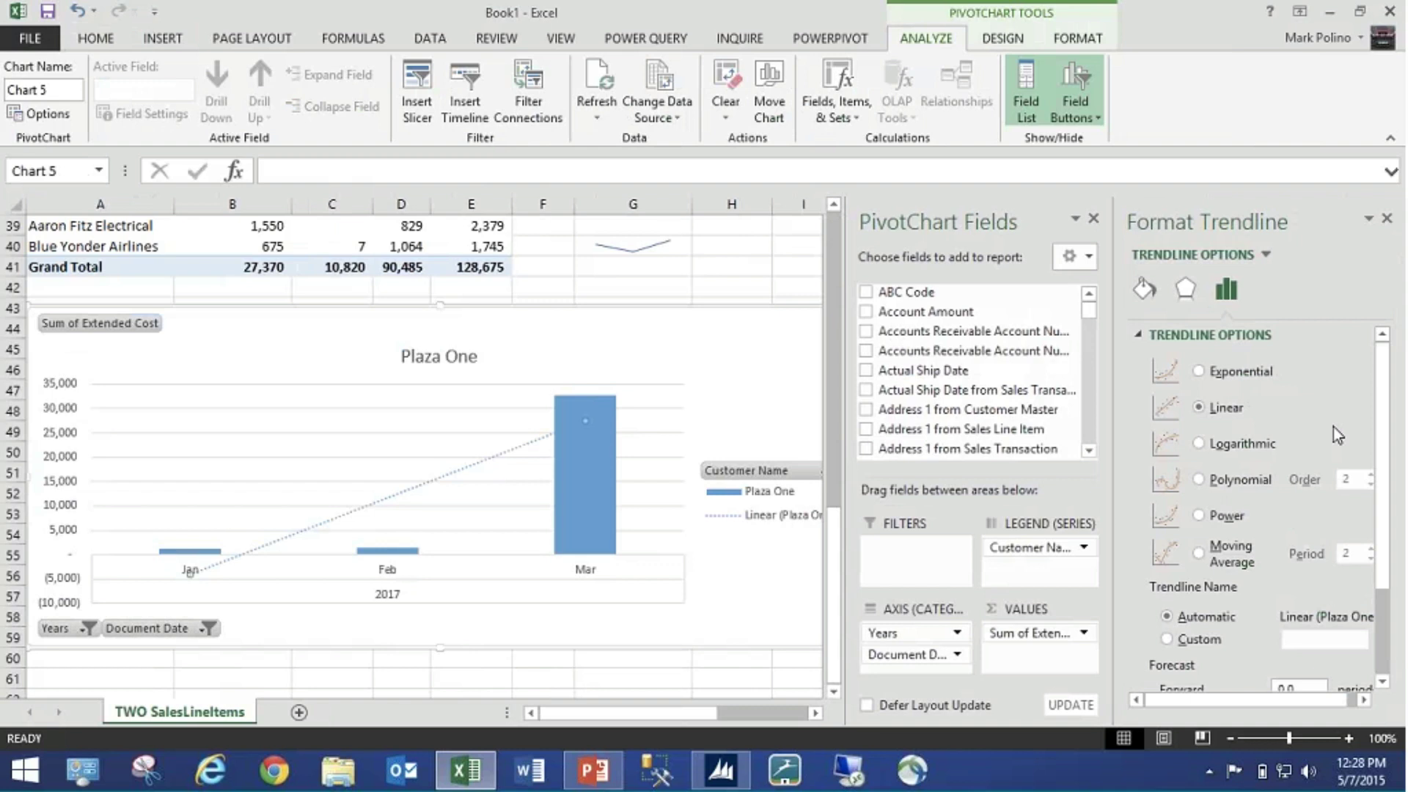
{"action": "left_click", "coordinate": [1199, 443]}
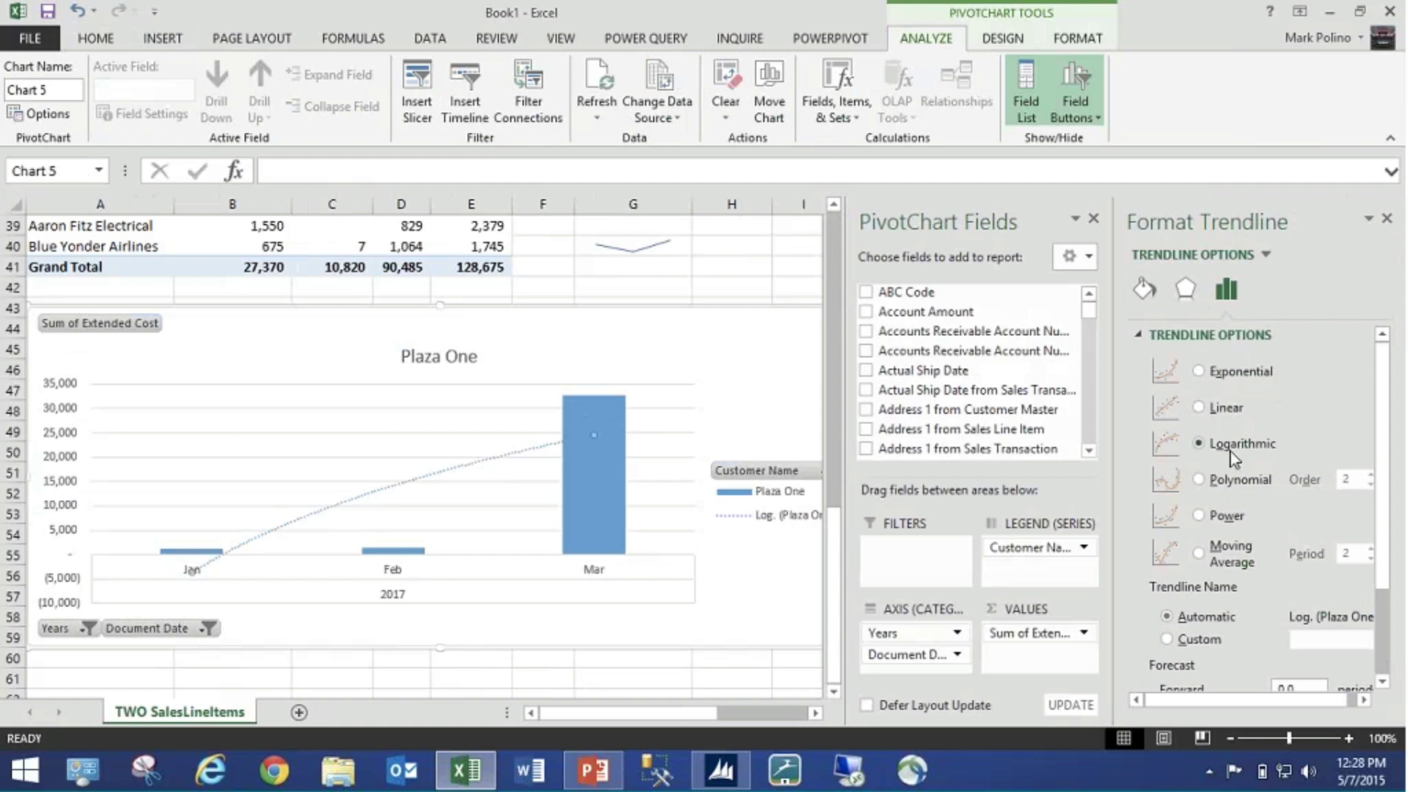
- Set the logarithmic trendline to forecast 2 periods forward and close the field list and trendline formatting panes
{"action": "left_click", "coordinate": [1381, 681]}
{"action": "scroll", "coordinate": [1385, 683], "scroll_direction": "down", "scroll_amount": 2}
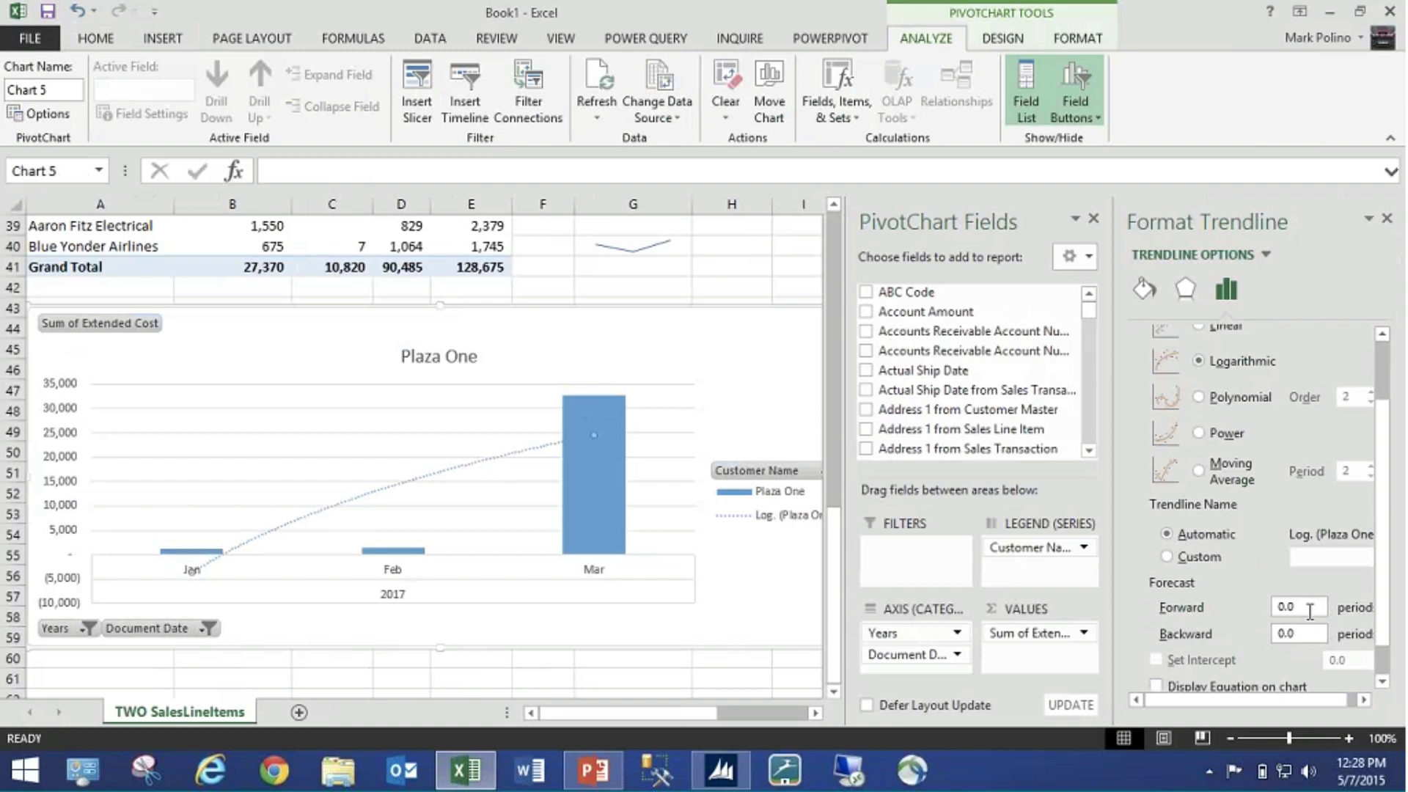
{"action": "left_click", "coordinate": [1310, 610]}
{"action": "key", "text": "BackSpace"}
{"action": "key", "text": "BackSpace"}
{"action": "key", "text": "BackSpace"}
{"action": "type", "text": "2"}
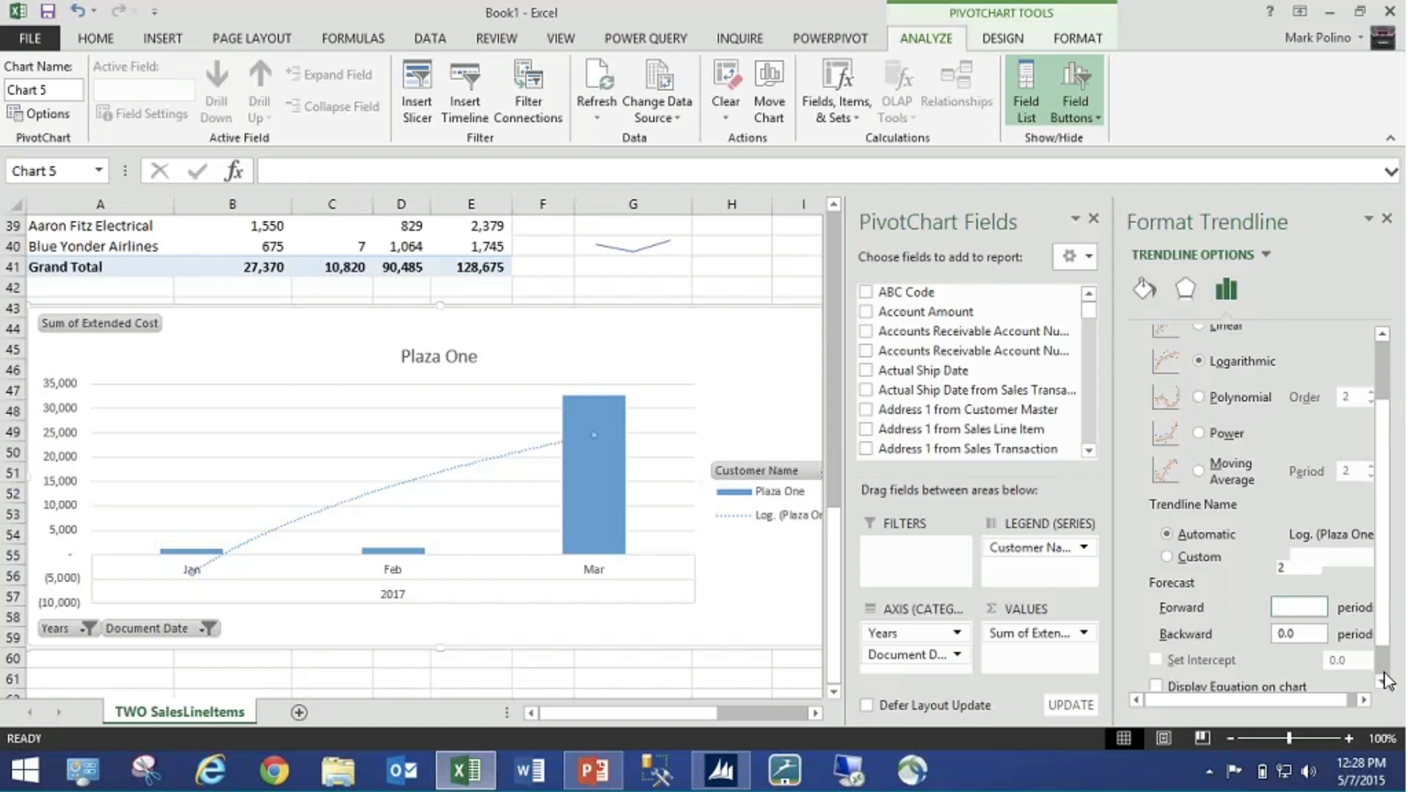
{"action": "scroll", "coordinate": [1261, 506], "scroll_direction": "down", "scroll_amount": 1}
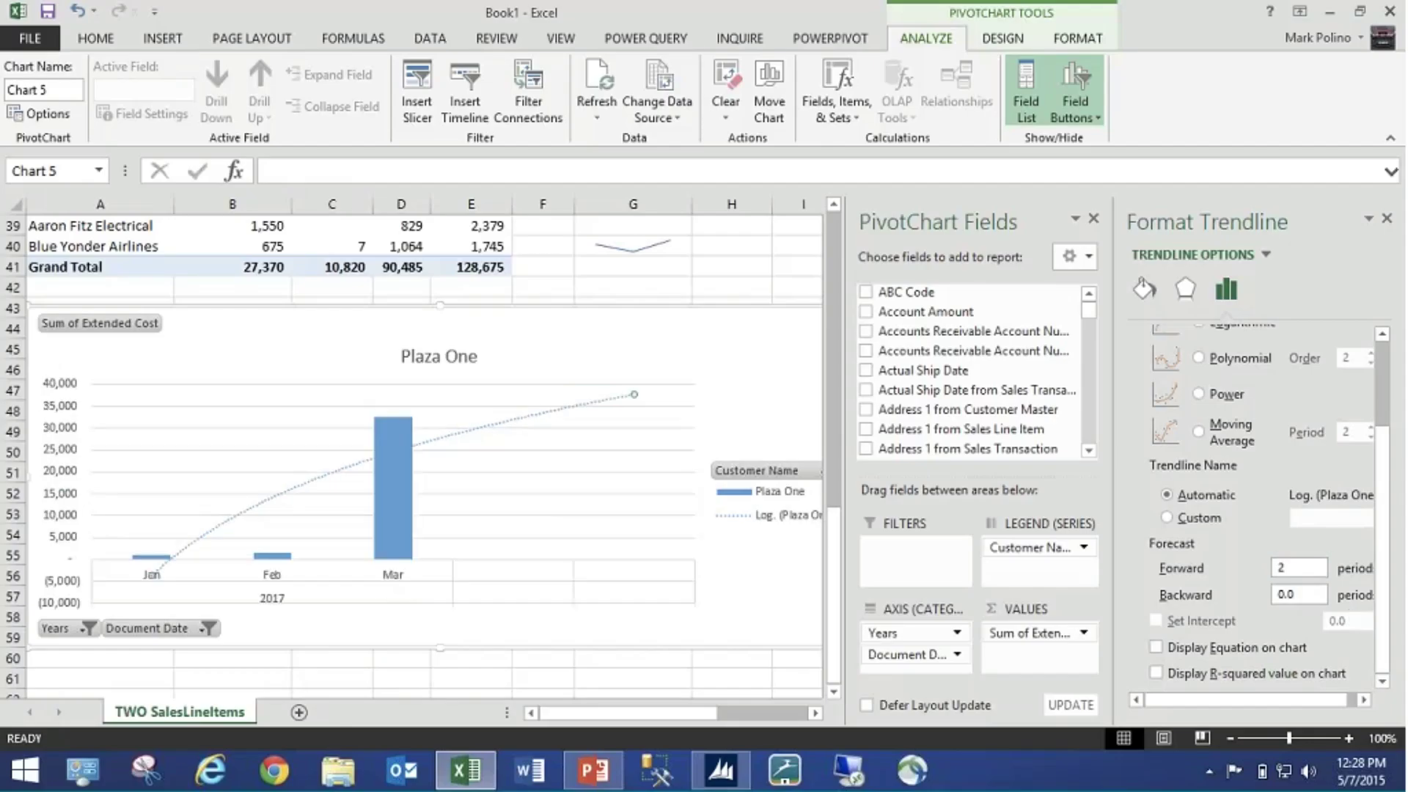
{"action": "left_click", "coordinate": [1093, 218]}
{"action": "left_click", "coordinate": [1386, 219]}
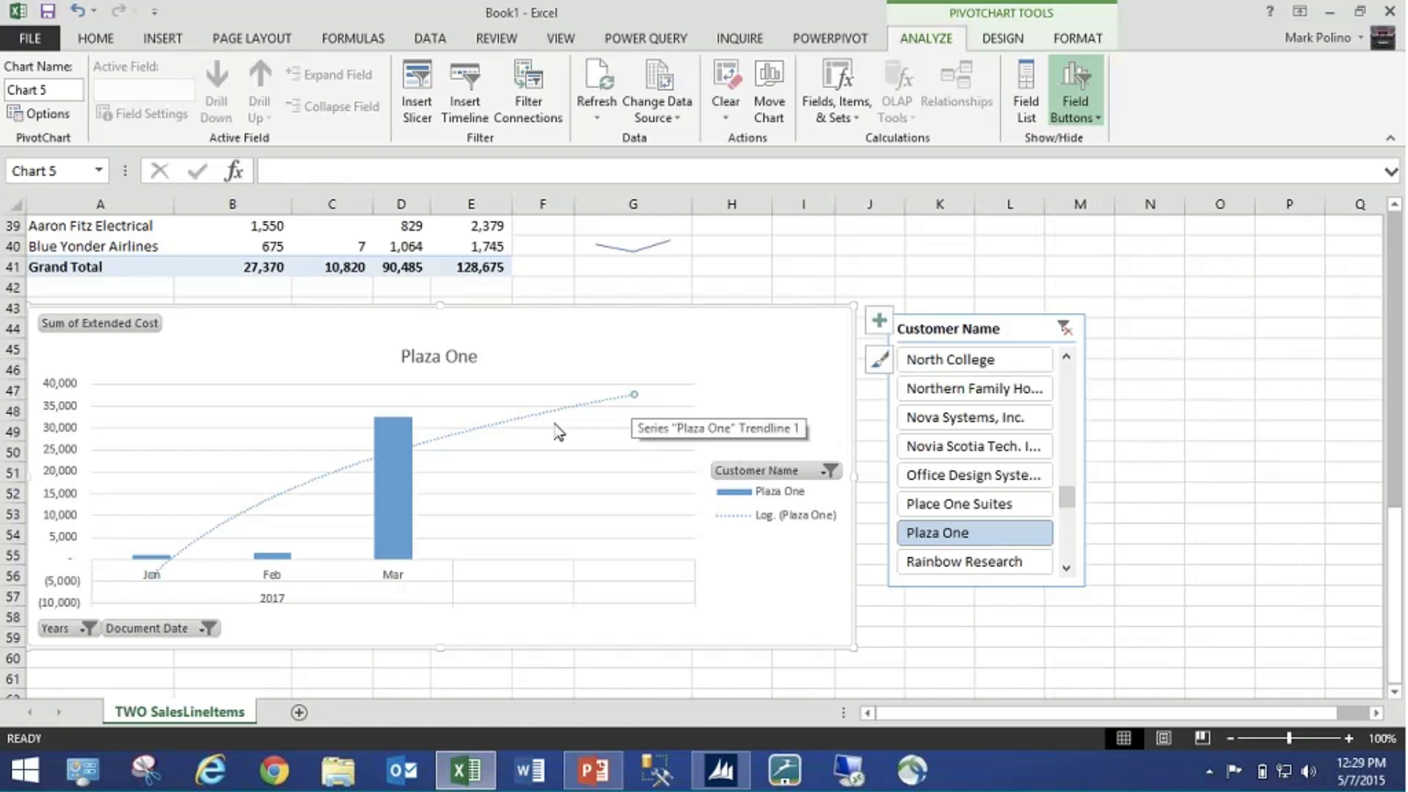
- Add a second, linear trendline to the Plaza One series with a forward forecast of 2 periods
{"action": "right_click", "coordinate": [406, 491]}
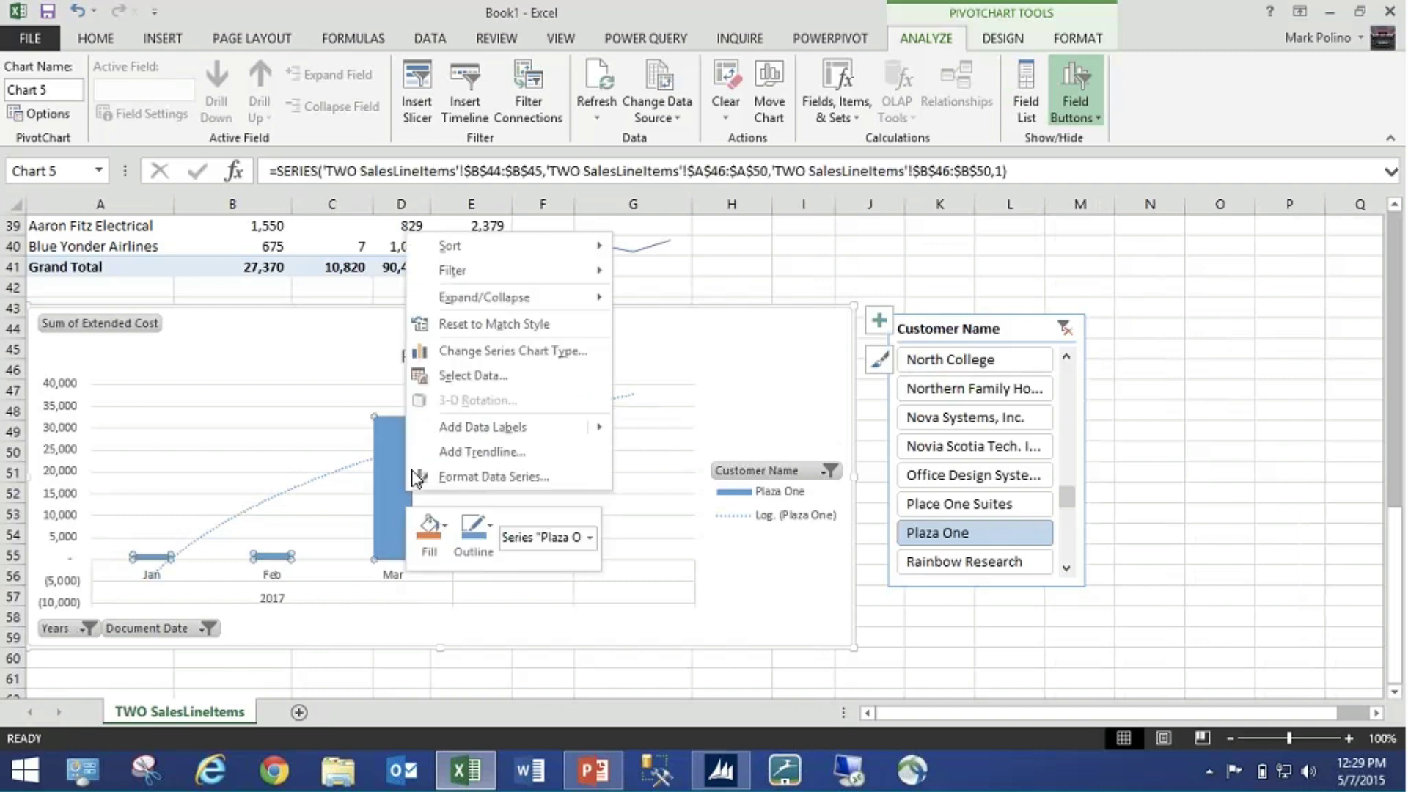
{"action": "left_click", "coordinate": [471, 451]}
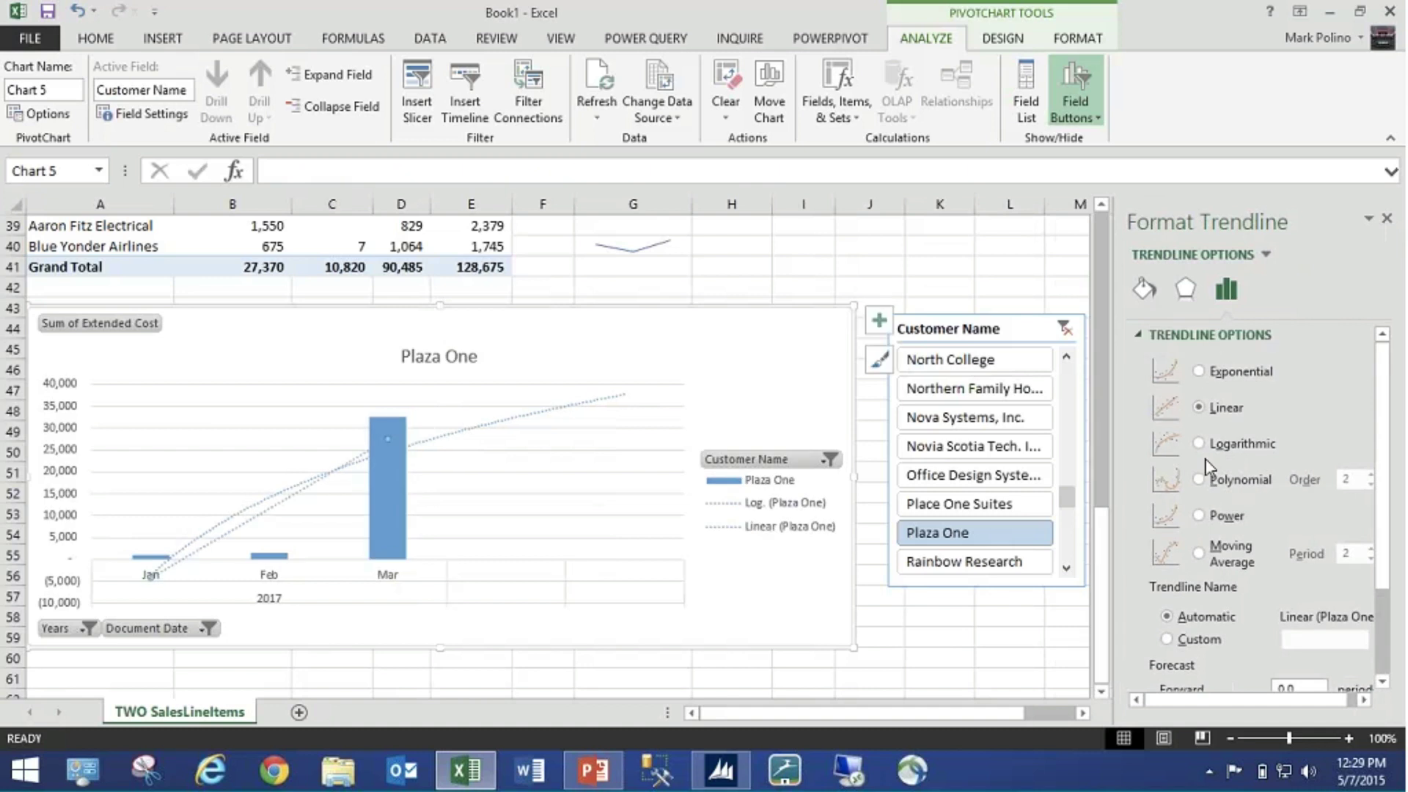
{"action": "scroll", "coordinate": [1290, 513], "scroll_direction": "down", "scroll_amount": 2}
{"action": "left_click", "coordinate": [1311, 567]}
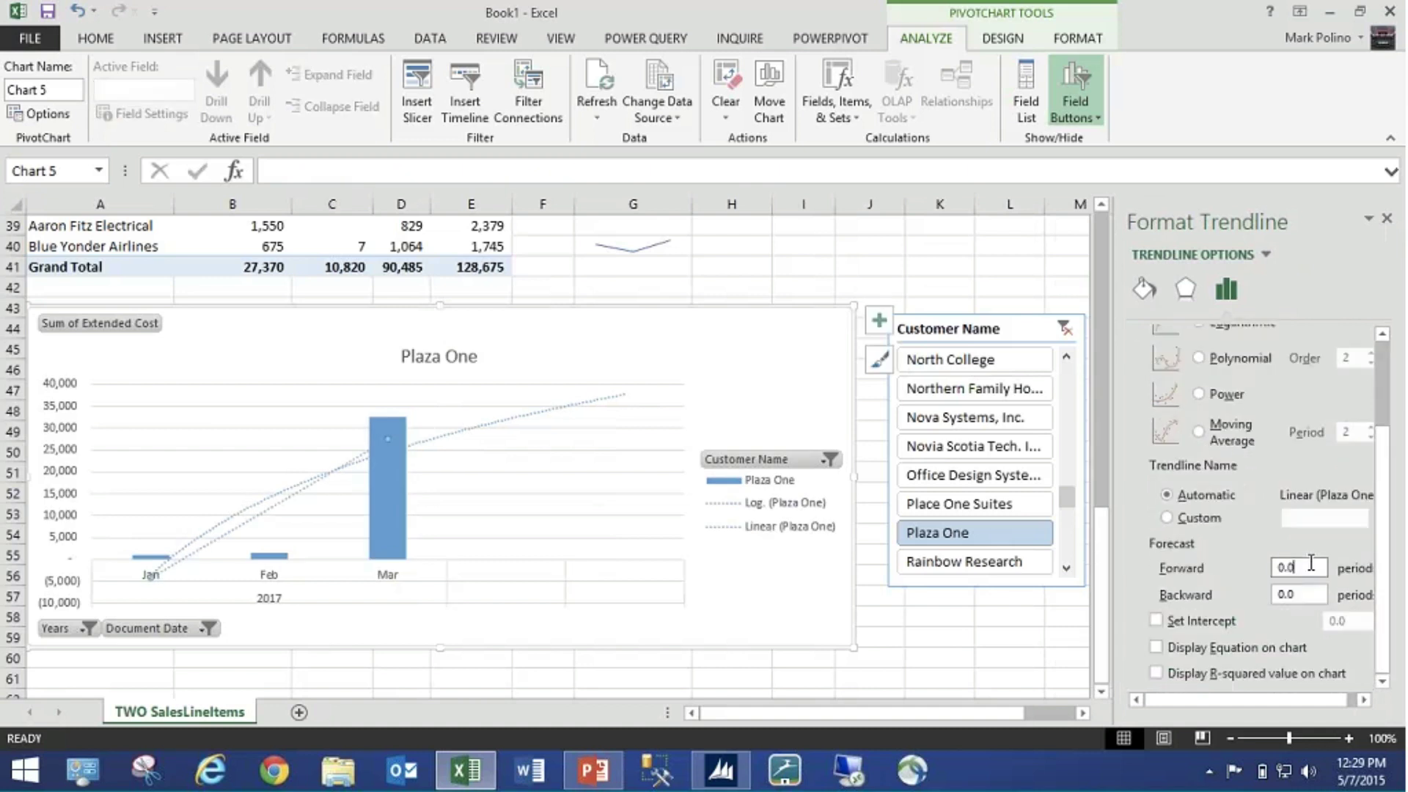
{"action": "type", "text": "2"}
{"action": "key", "text": "Return"}
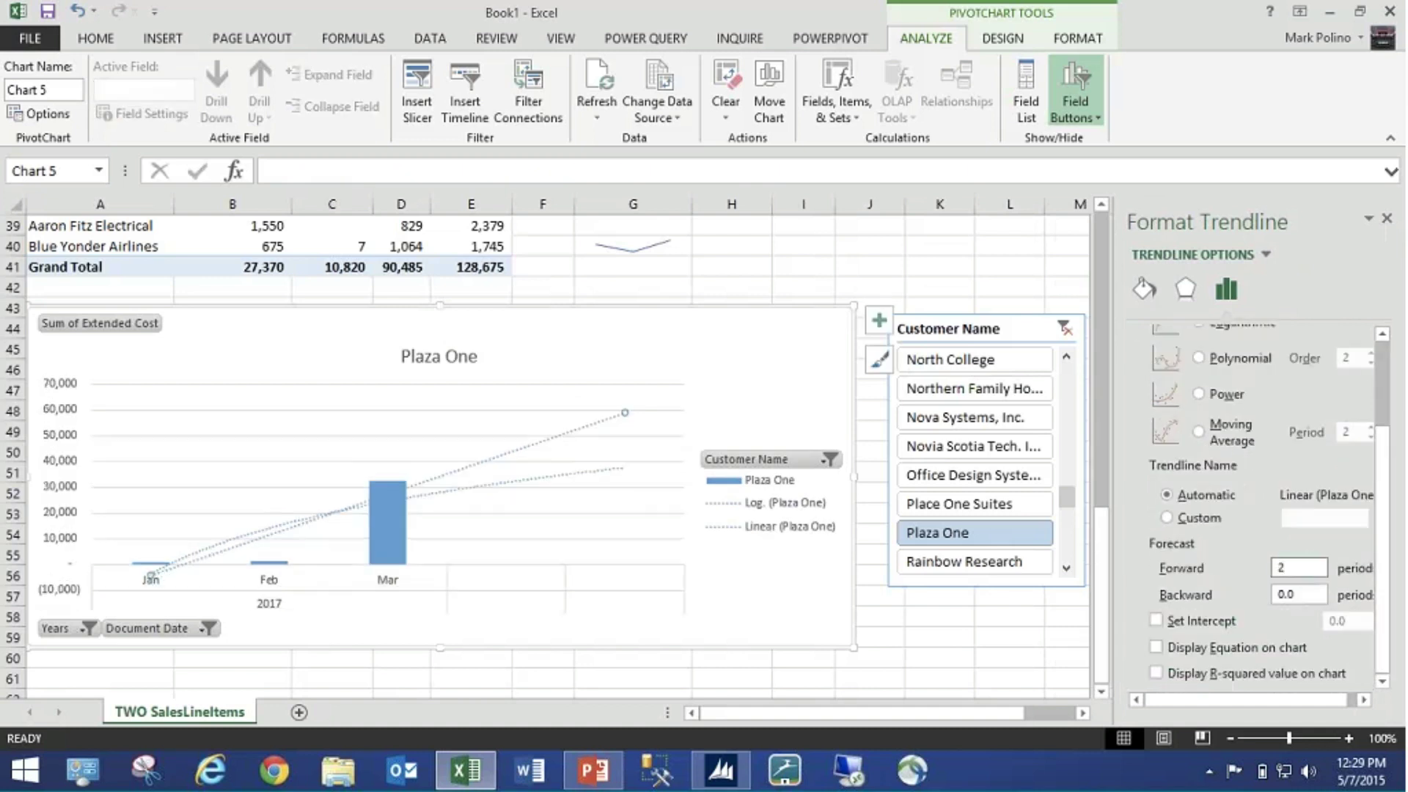
{"action": "left_click", "coordinate": [918, 637]}
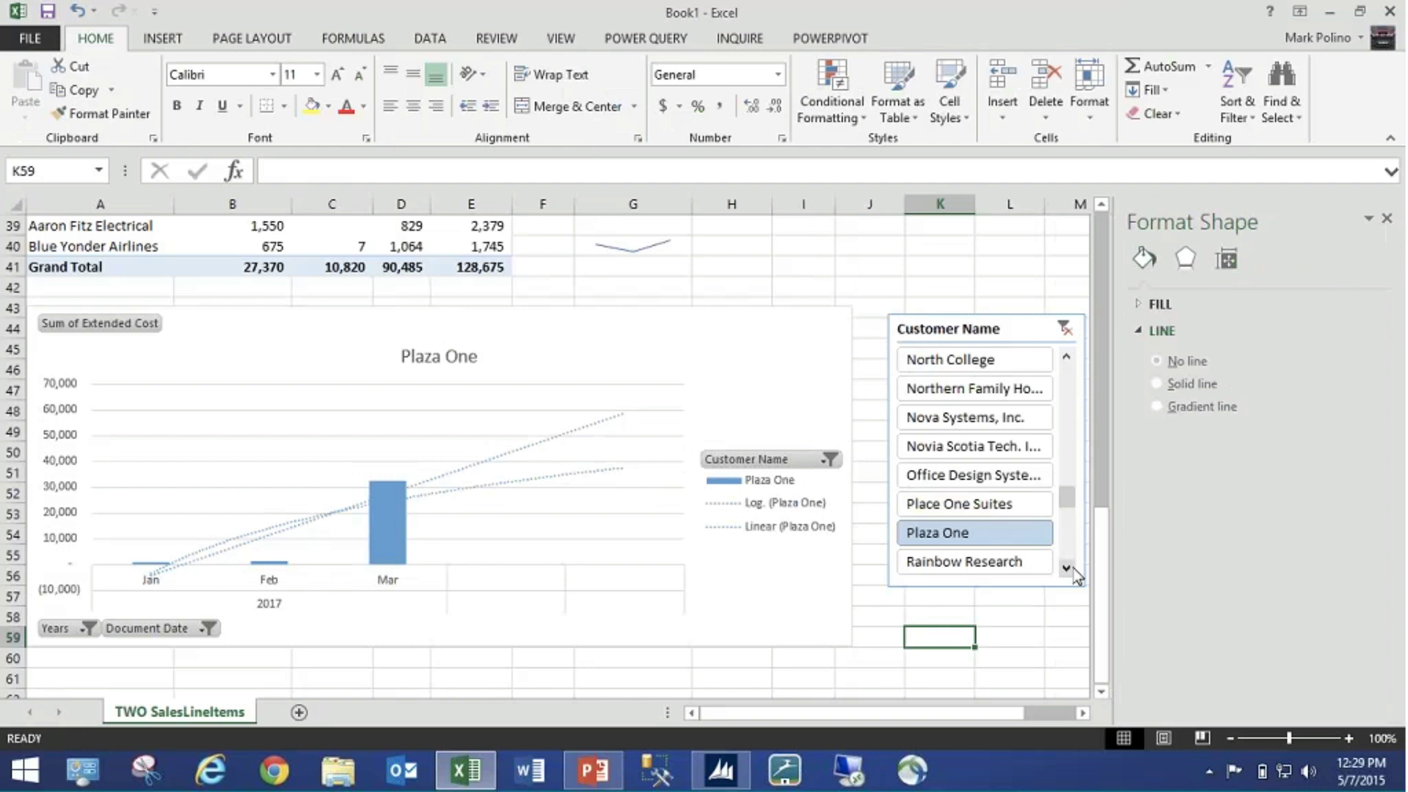
- Filter the PivotChart to Blue Yonder Airlines with the Customer Name slicer and close the shape formatting pane
{"action": "left_click", "coordinate": [1067, 381]}
{"action": "left_click", "coordinate": [1066, 381]}
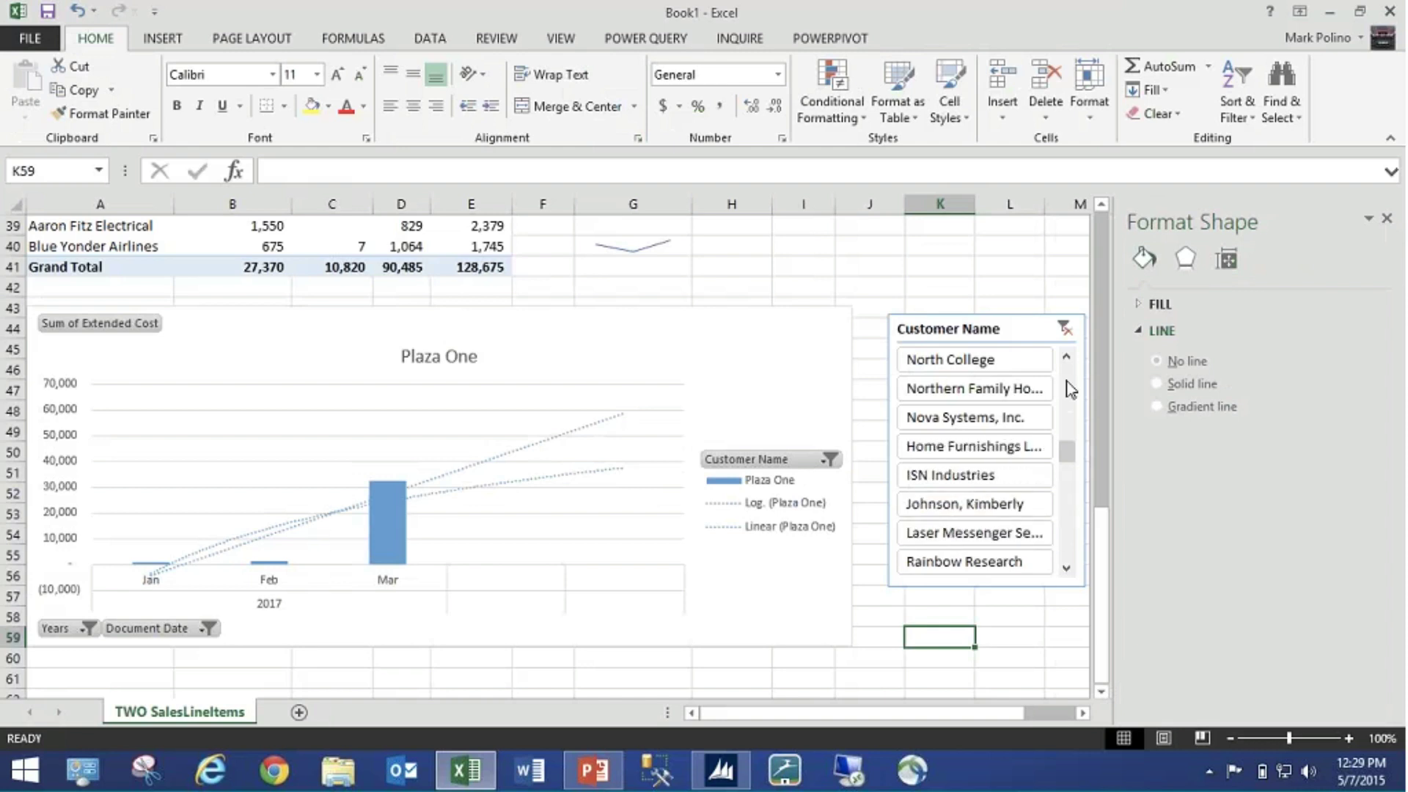
{"action": "left_click", "coordinate": [1068, 383]}
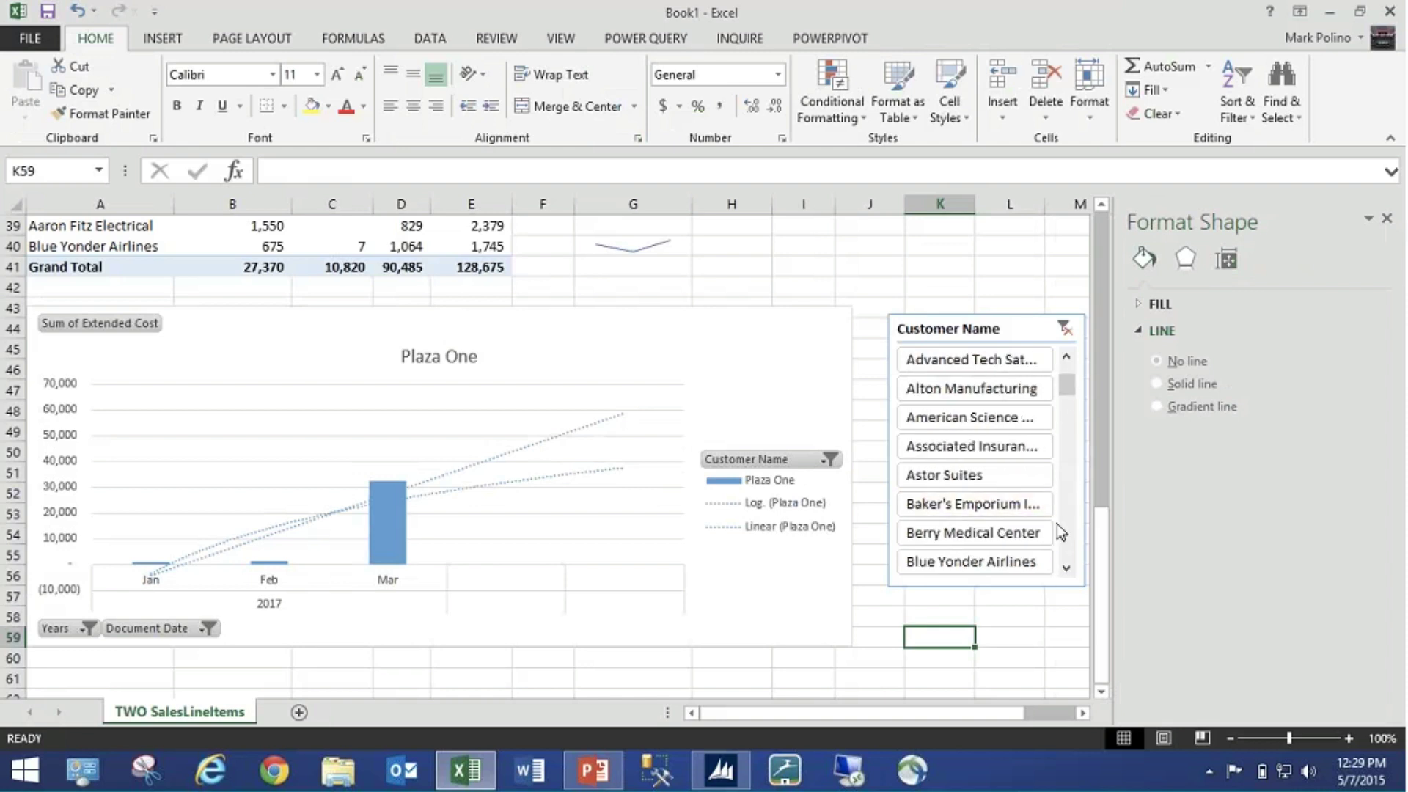
{"action": "left_click", "coordinate": [998, 568]}
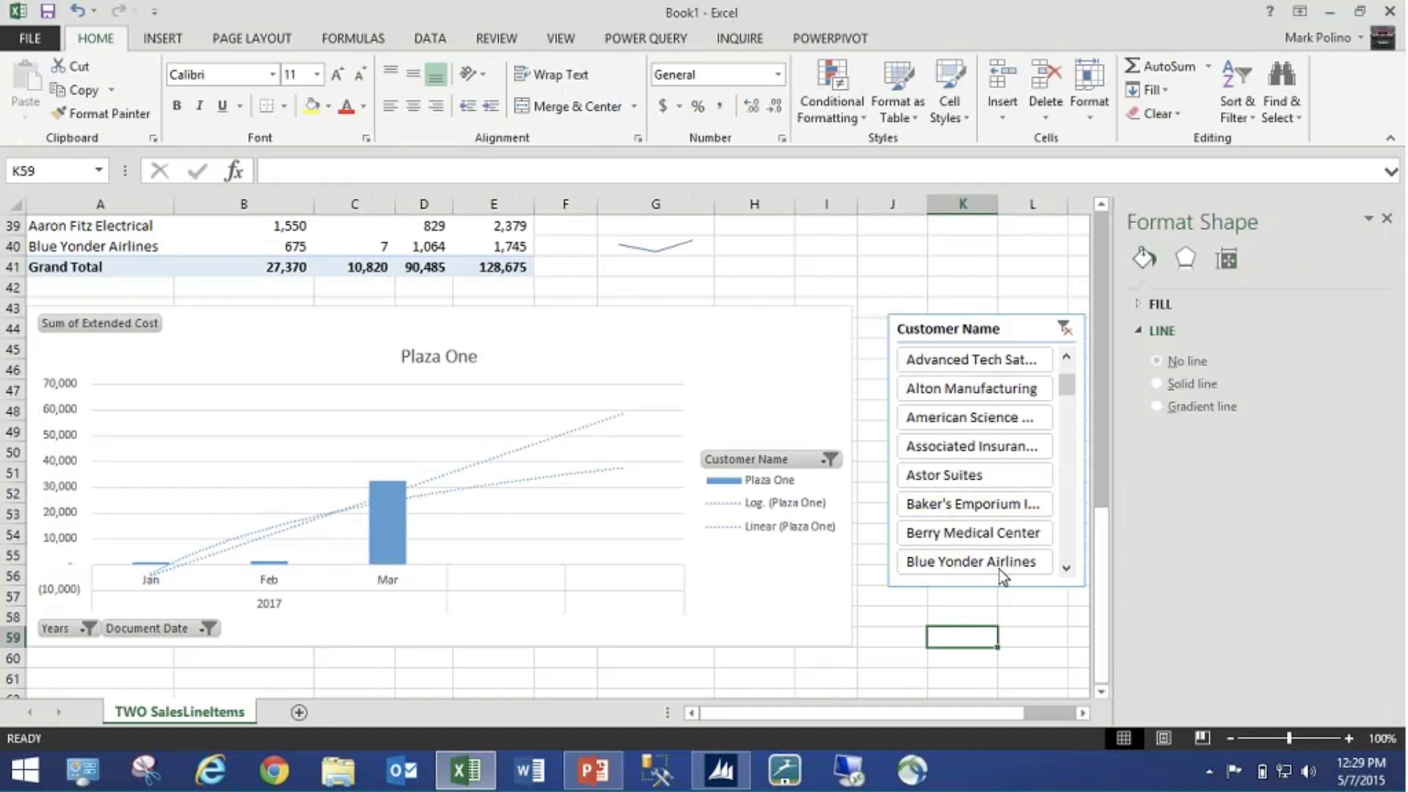
{"action": "left_click", "coordinate": [998, 569]}
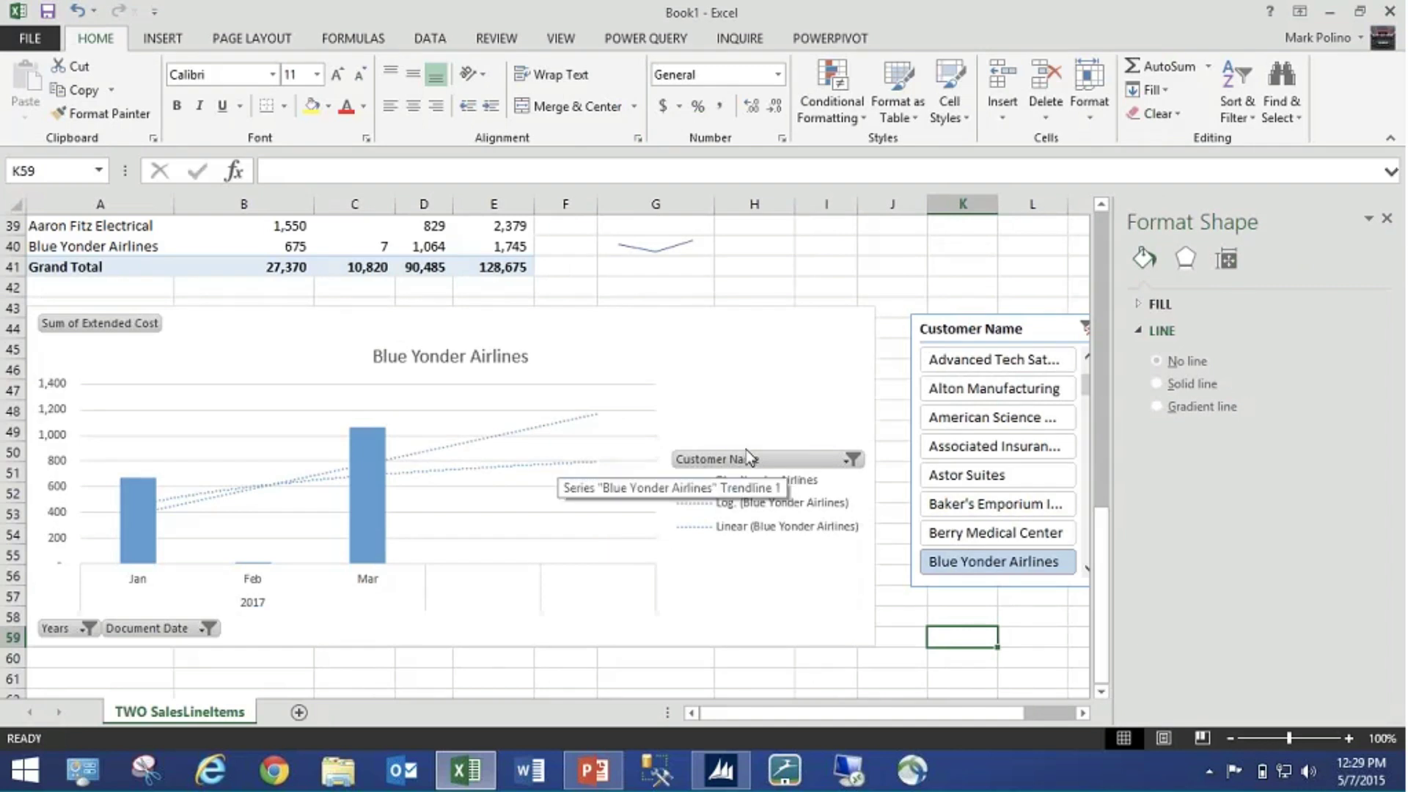
{"action": "left_click", "coordinate": [1385, 219]}
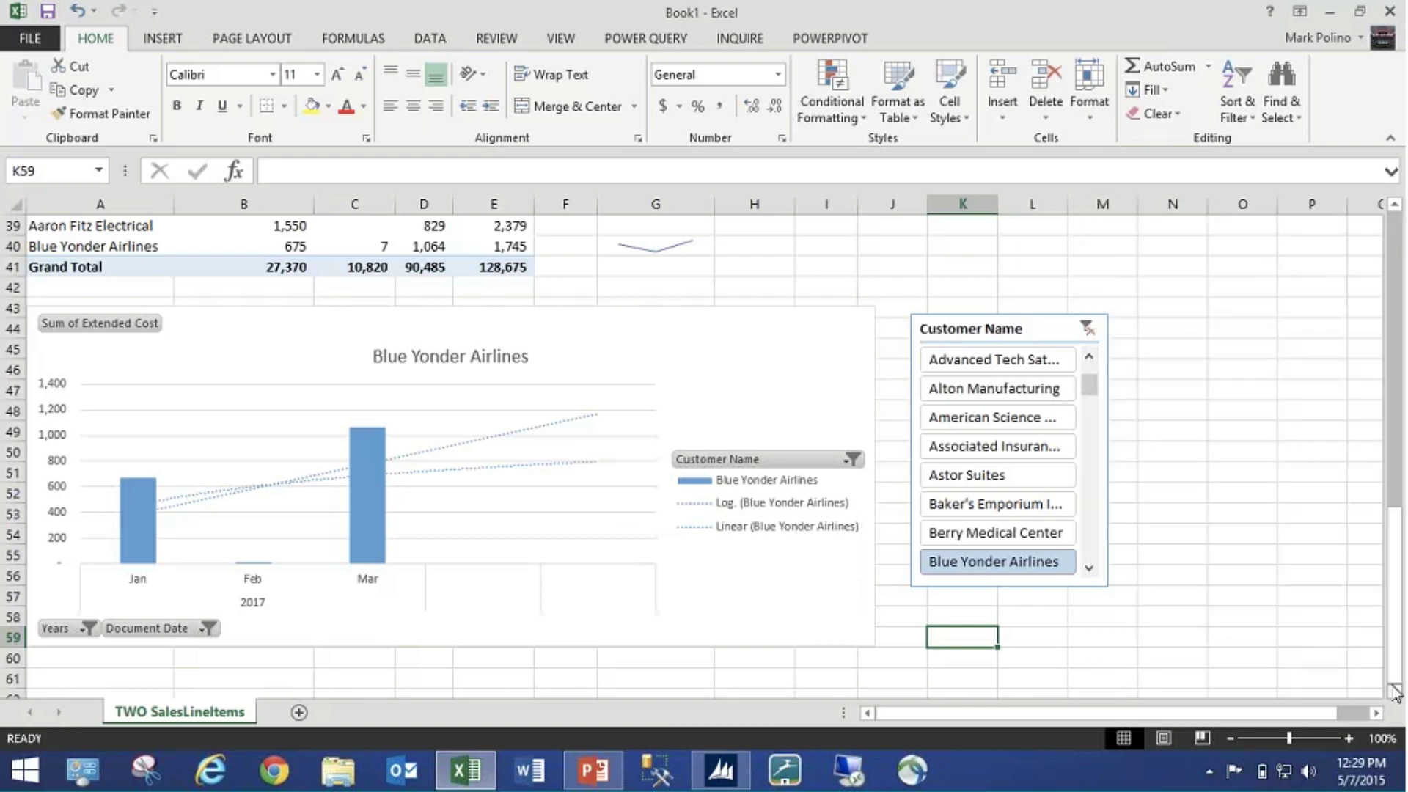
- Copy the Sum of QTY item PivotTable to cell A62 below the chart and add Document Date to the copy's columns
{"action": "left_click", "coordinate": [1393, 689]}
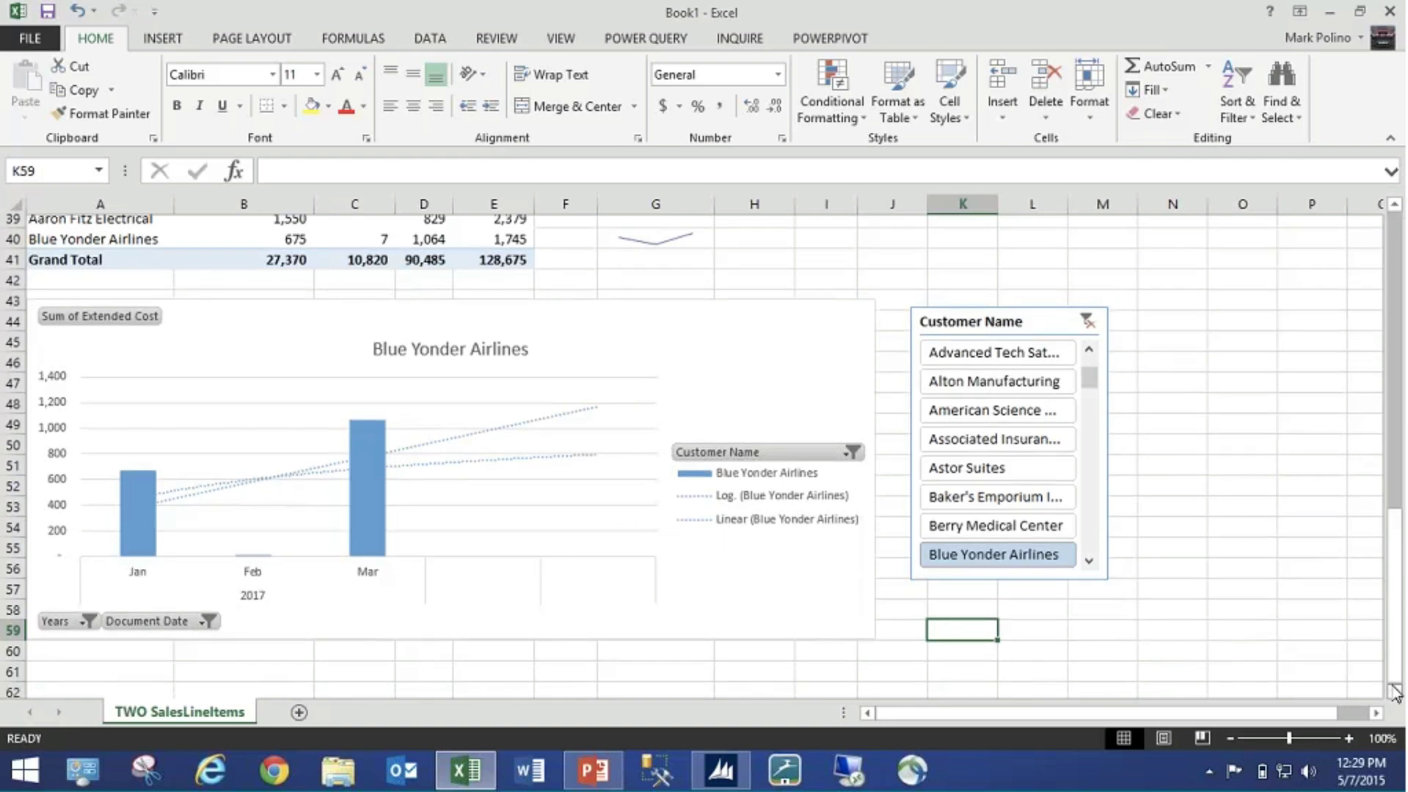
{"action": "left_click", "coordinate": [1393, 691]}
{"action": "left_click", "coordinate": [1393, 690]}
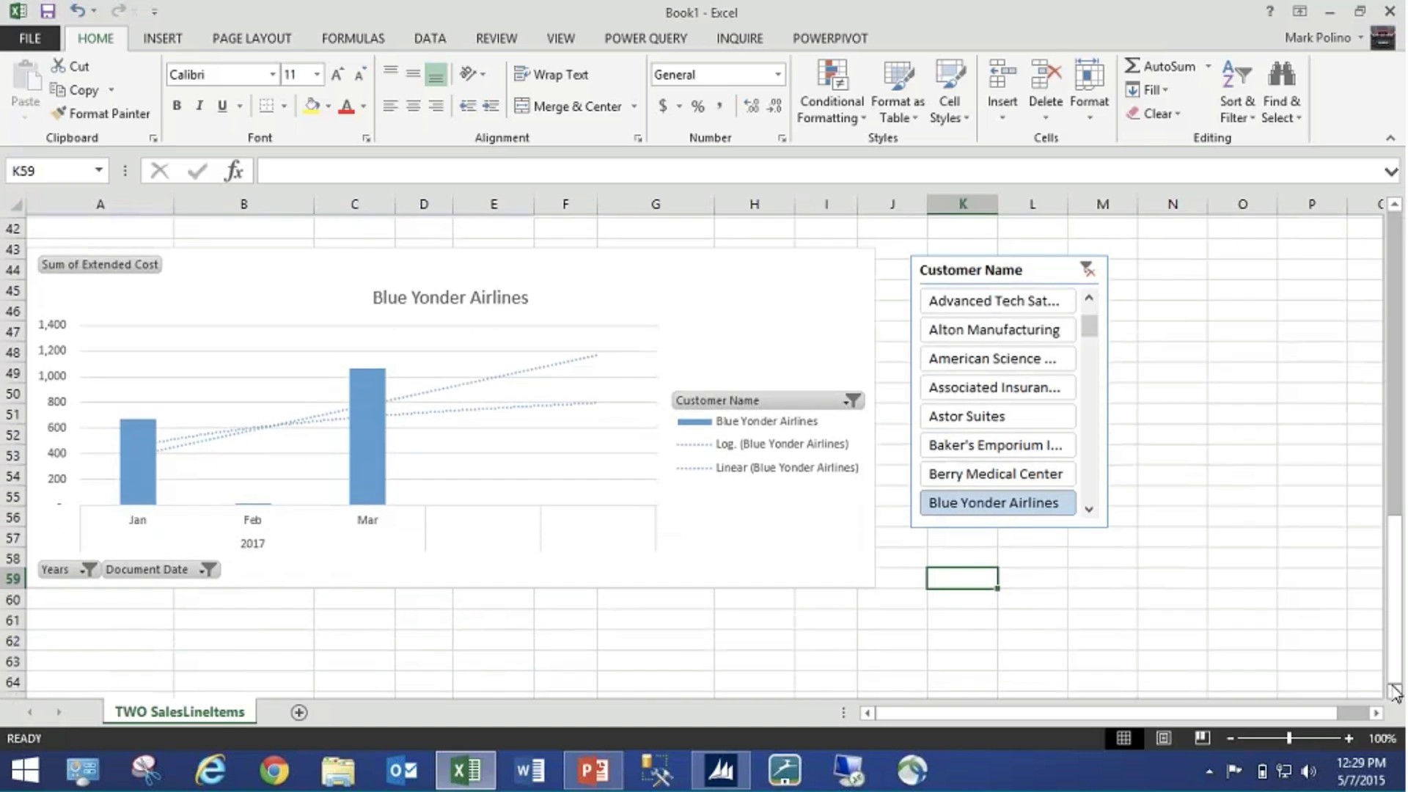
{"action": "left_click", "coordinate": [1393, 691]}
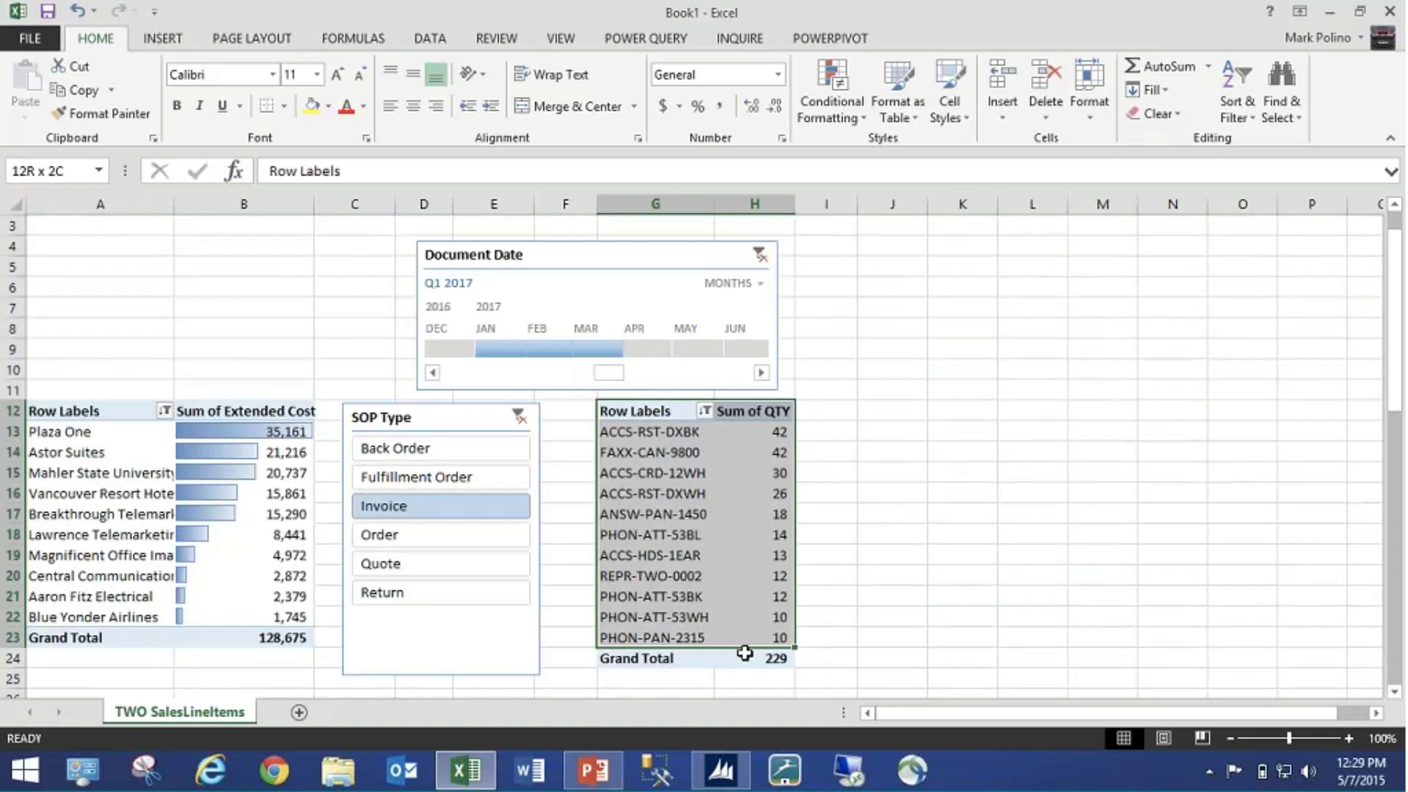
{"action": "left_click_drag", "start_coordinate": [744, 652], "coordinate": [744, 658]}
{"action": "key", "text": "ctrl+c"}
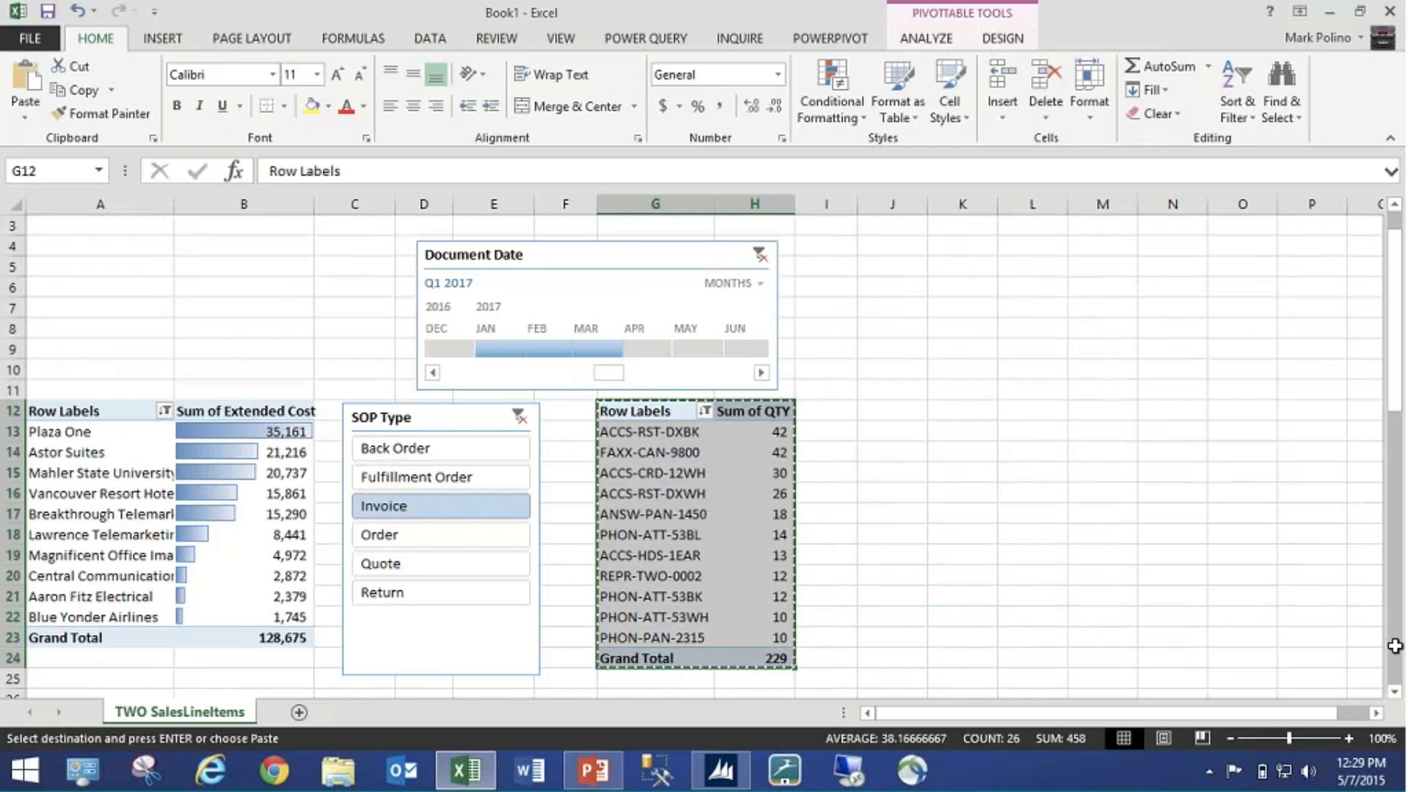
{"action": "left_click", "coordinate": [1395, 655]}
{"action": "left_click", "coordinate": [1395, 655]}
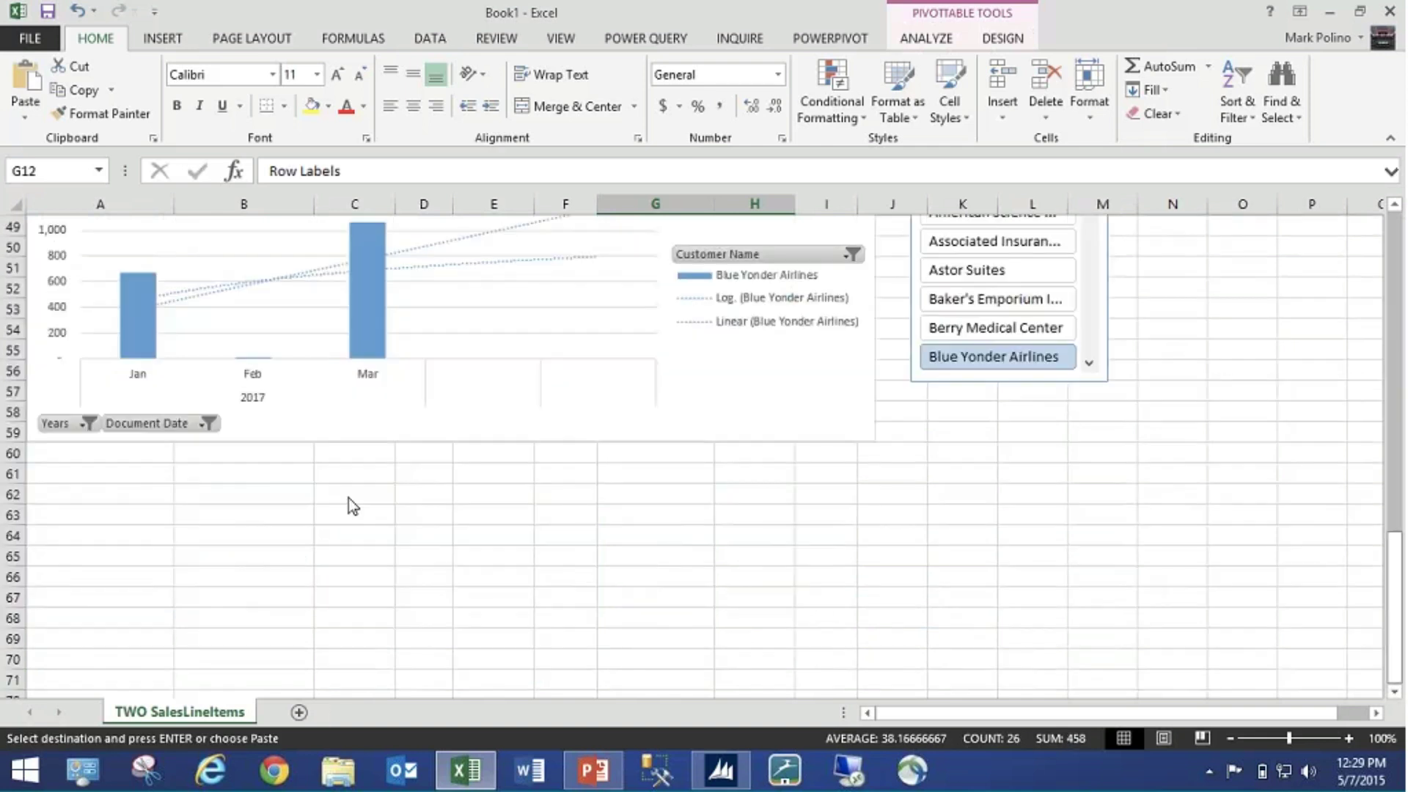
{"action": "left_click", "coordinate": [137, 494]}
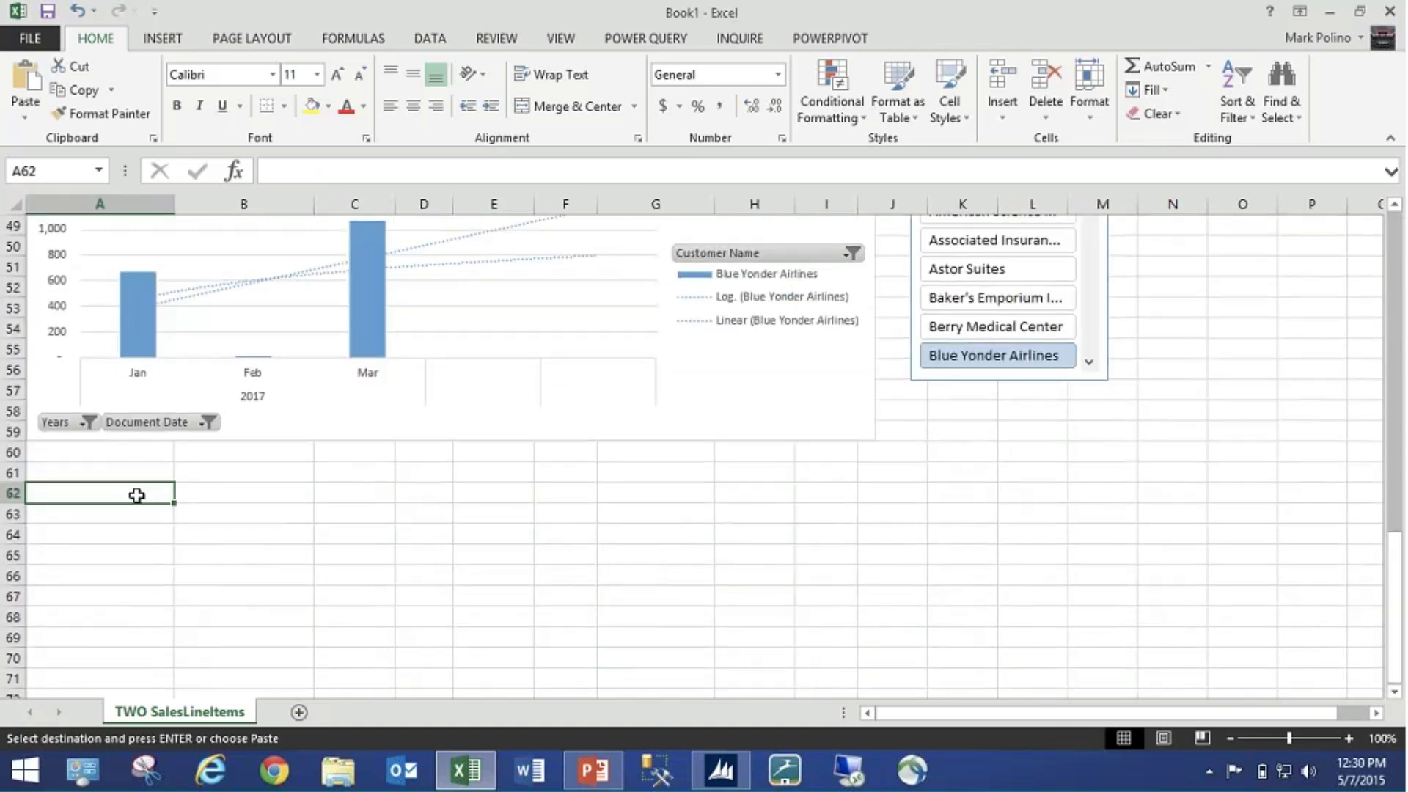
{"action": "key", "text": "ctrl+v"}
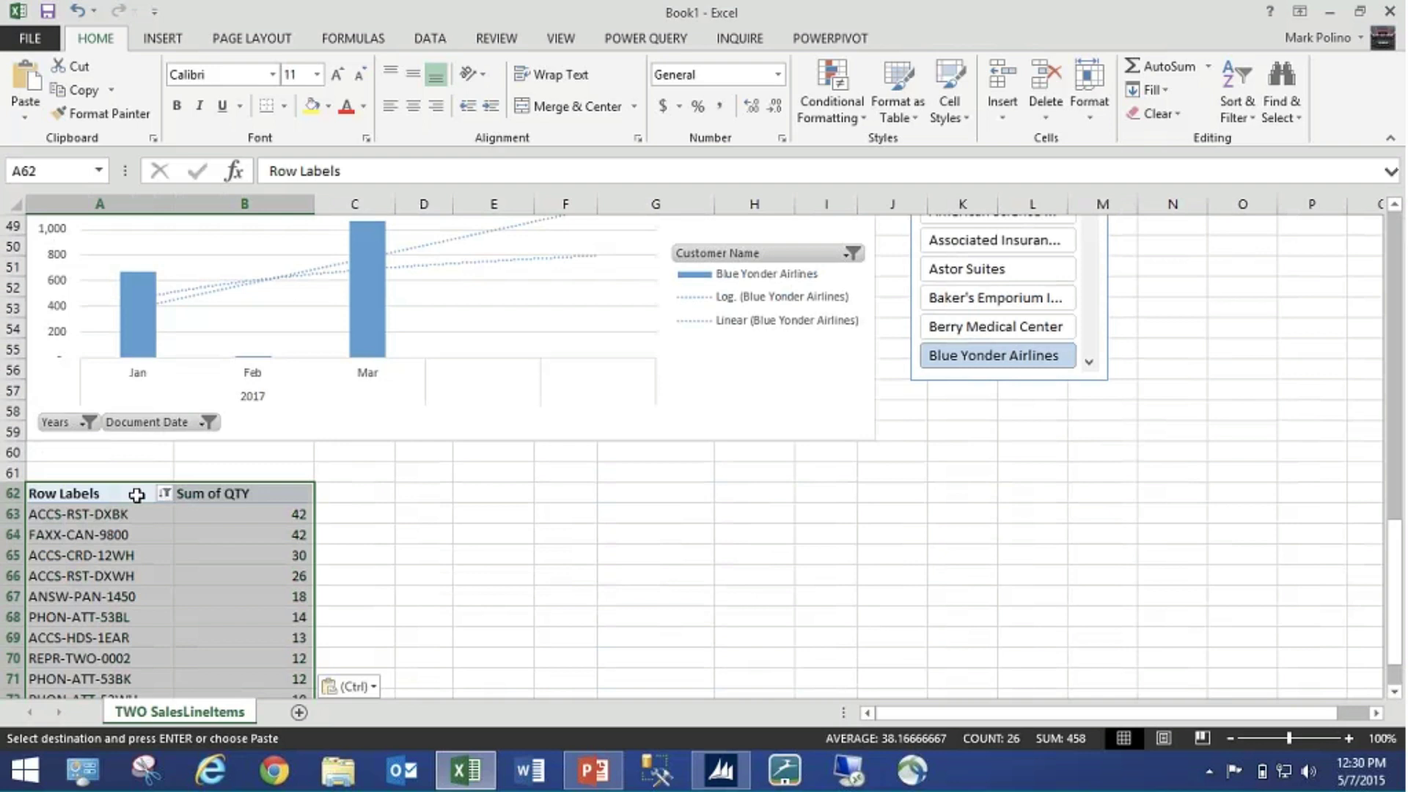
{"action": "left_click", "coordinate": [121, 511]}
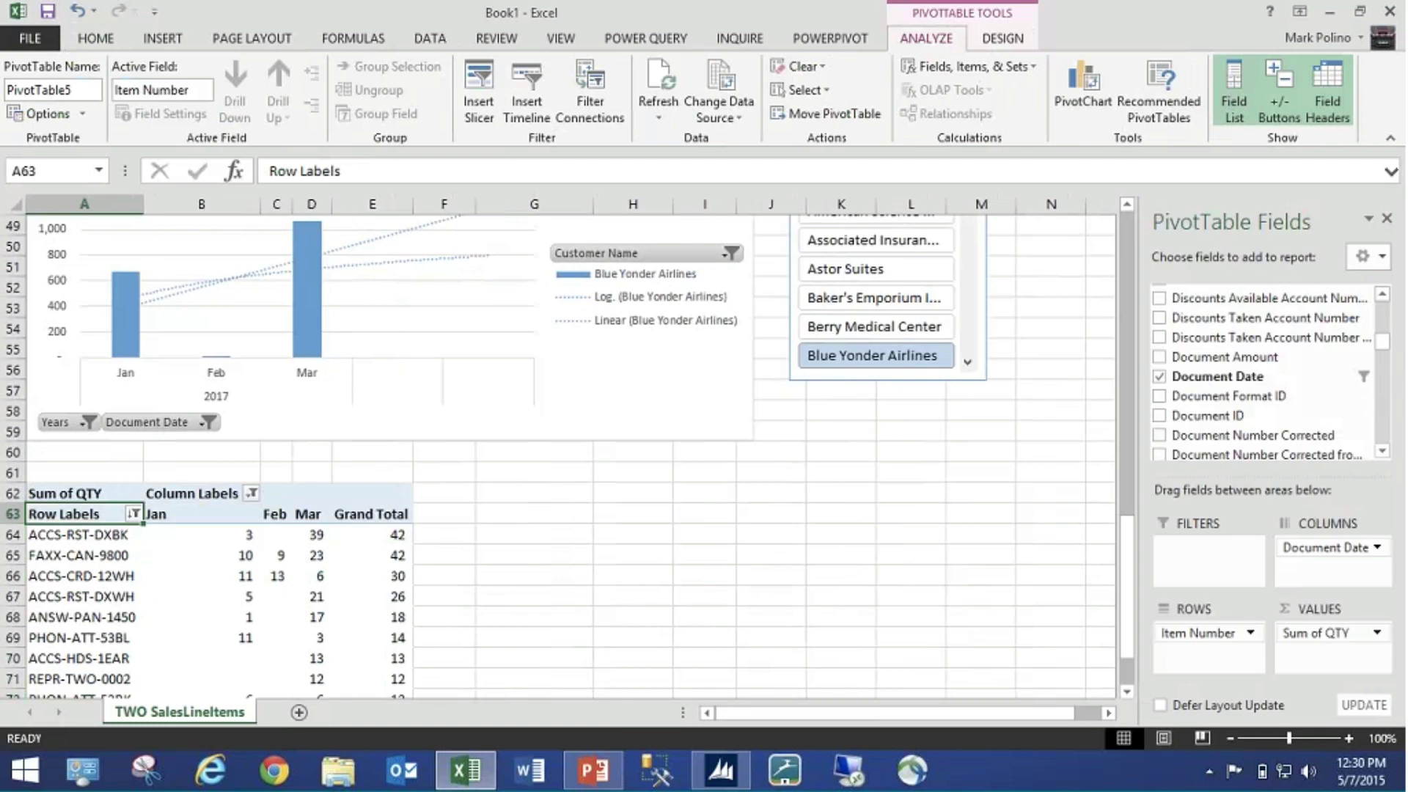
- Apply the green-yellow-red color scale to the item quantities in B64:E74 of the monthly PivotTable
{"action": "left_click", "coordinate": [1127, 691]}
{"action": "left_click", "coordinate": [1126, 691]}
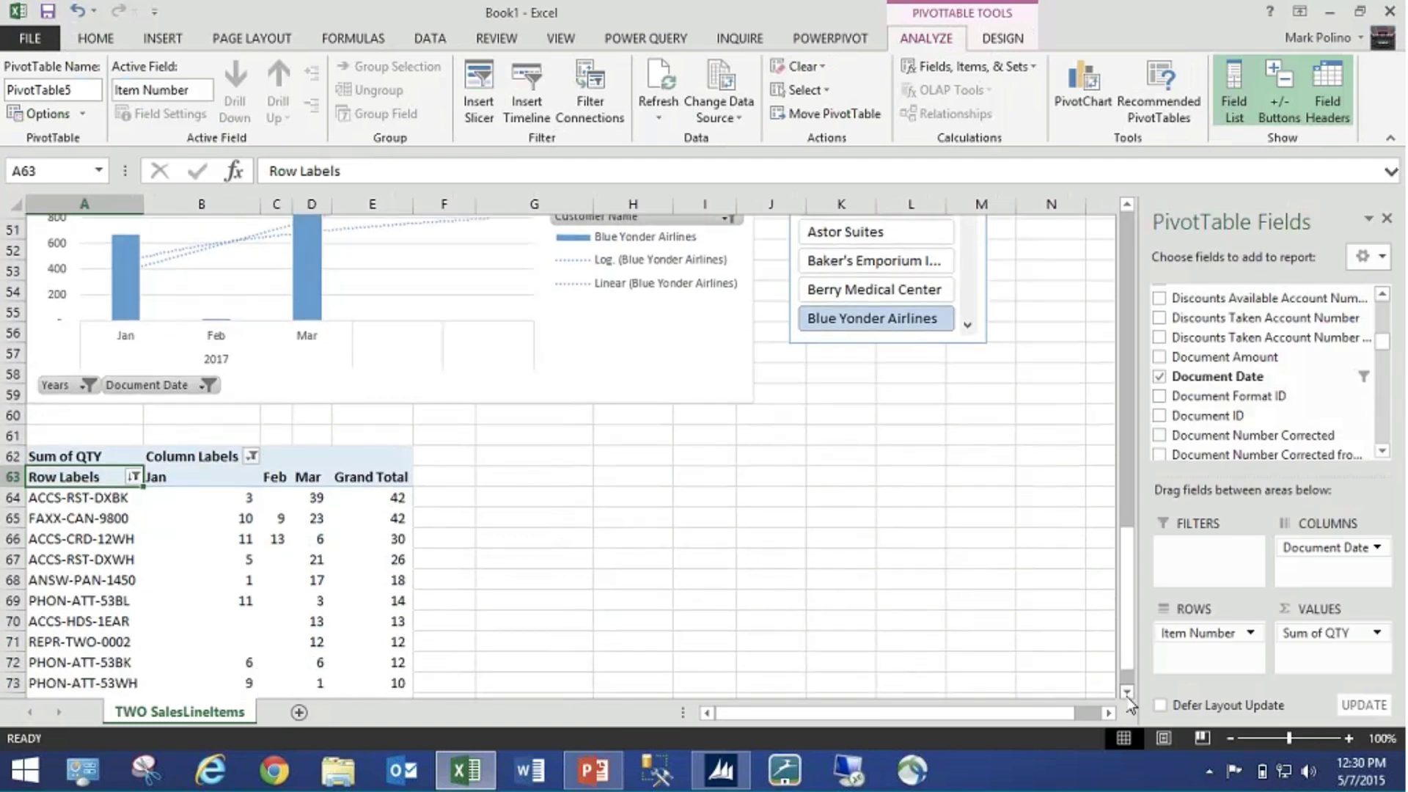
{"action": "scroll", "coordinate": [396, 412], "scroll_direction": "down", "scroll_amount": 2}
{"action": "left_click_drag", "start_coordinate": [220, 390], "coordinate": [396, 596]}
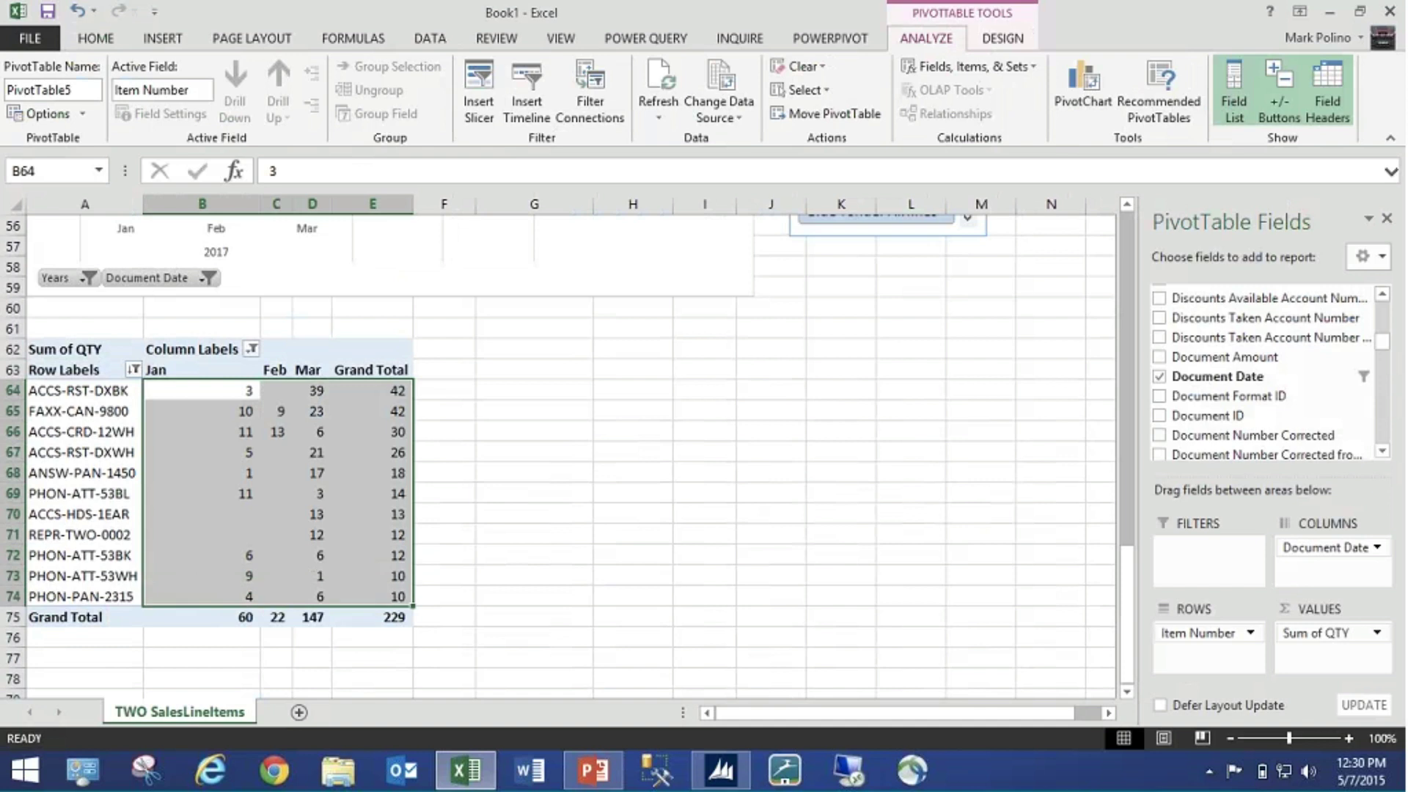
{"action": "left_click", "coordinate": [95, 38]}
{"action": "left_click", "coordinate": [832, 92]}
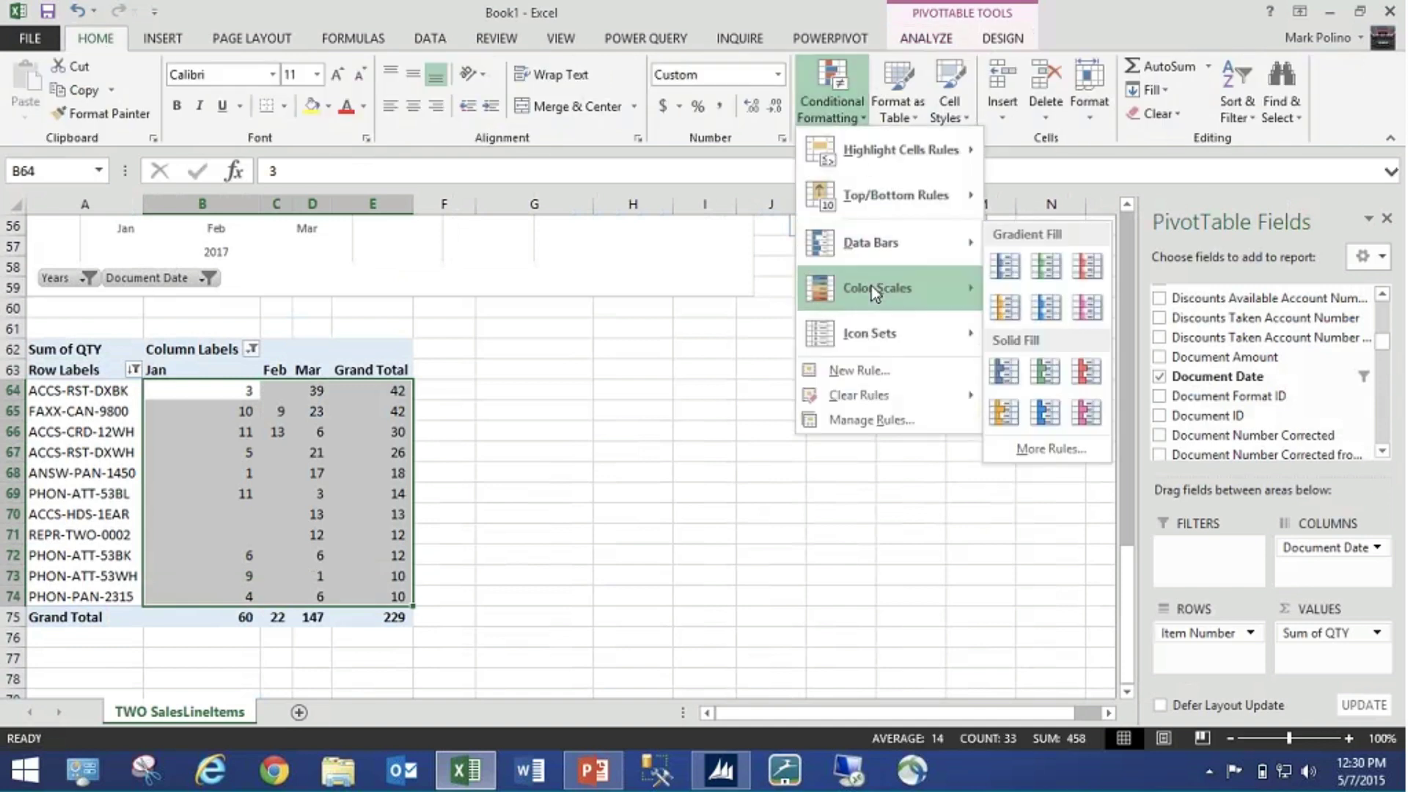
{"action": "mouse_move", "coordinate": [870, 288]}
{"action": "left_click", "coordinate": [1010, 287]}
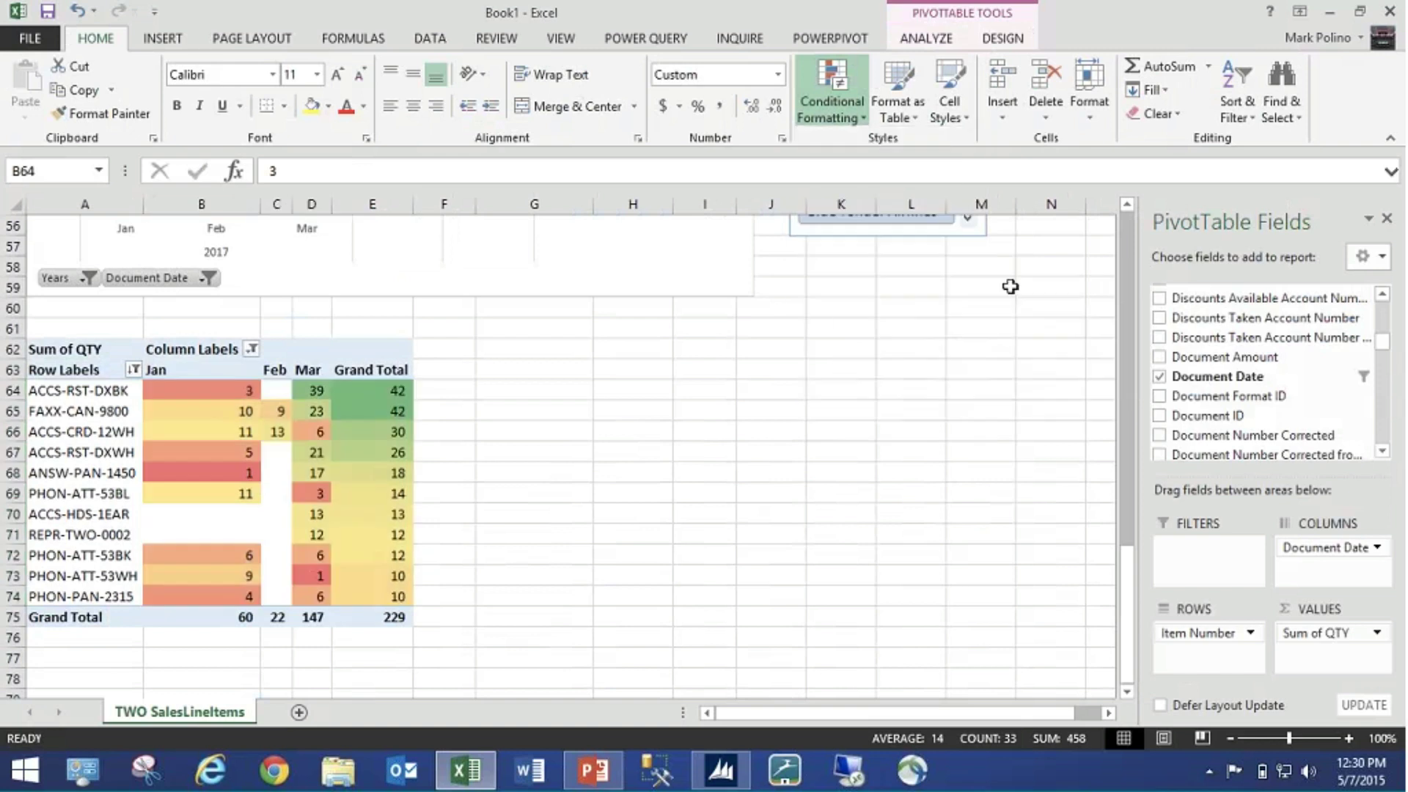
{"action": "left_click", "coordinate": [579, 530]}
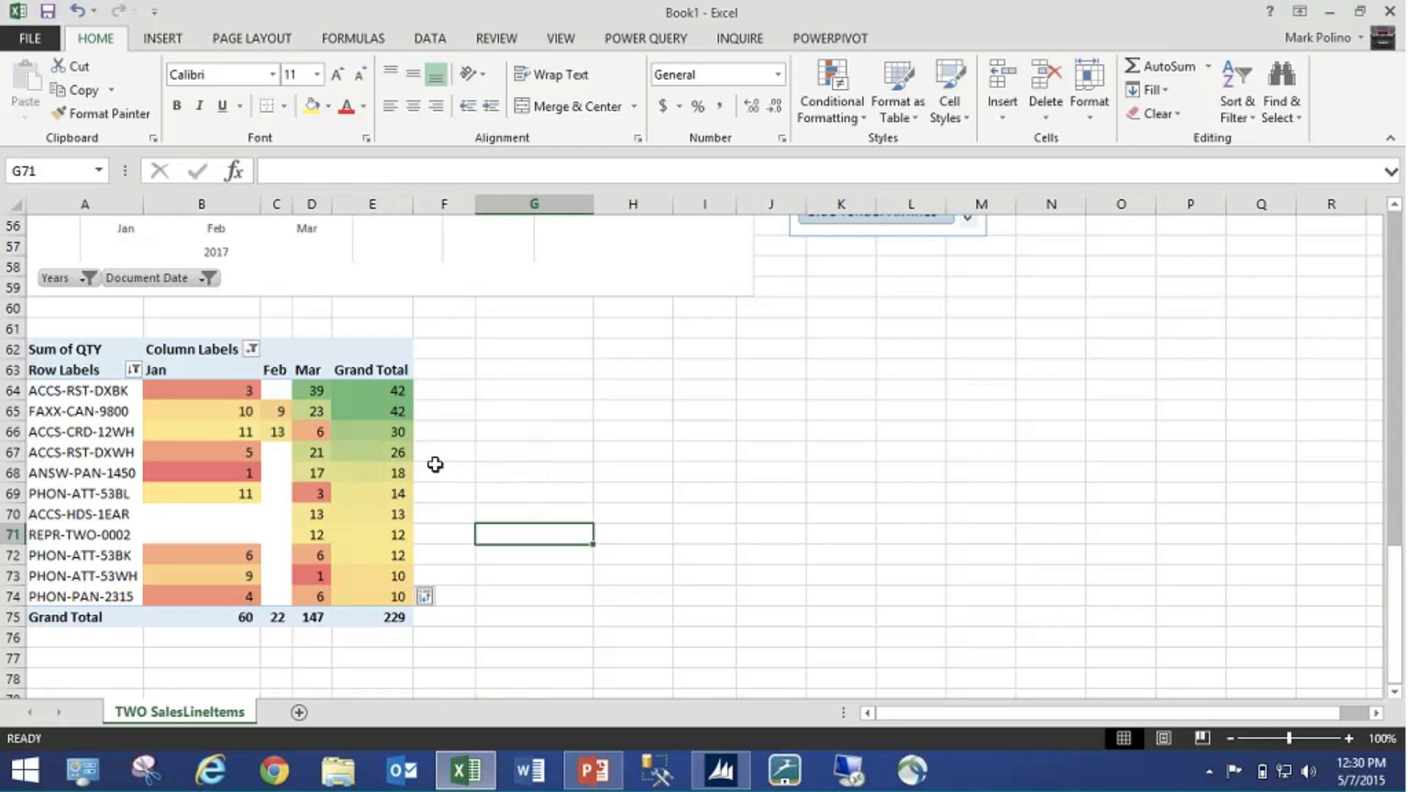
- Clear the conditional formatting from the Grand Total values in E64:E74, keeping the color scale on the months
{"action": "mouse_move", "coordinate": [237, 404]}
{"action": "left_click_drag", "start_coordinate": [372, 390], "coordinate": [373, 596]}
{"action": "left_click", "coordinate": [832, 109]}
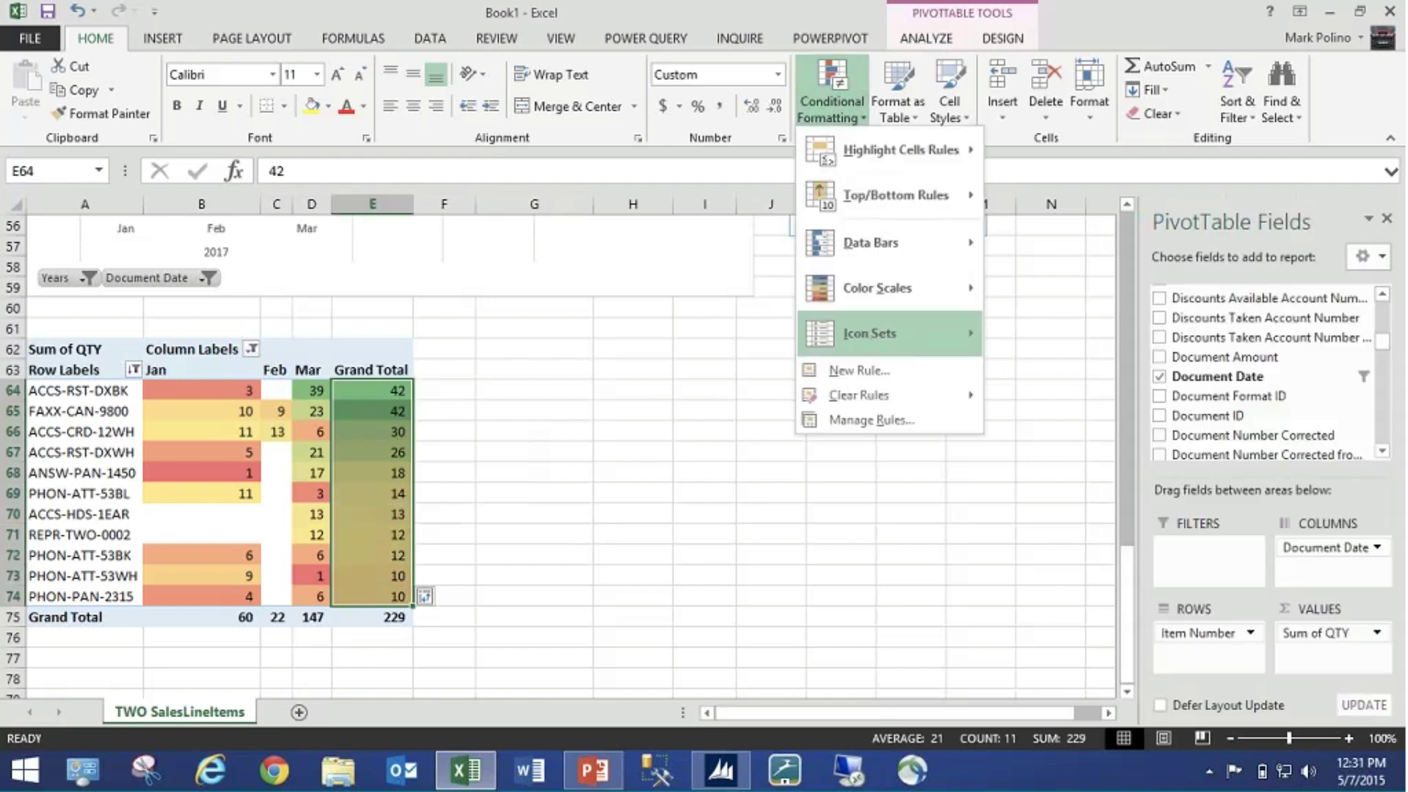
{"action": "mouse_move", "coordinate": [872, 402]}
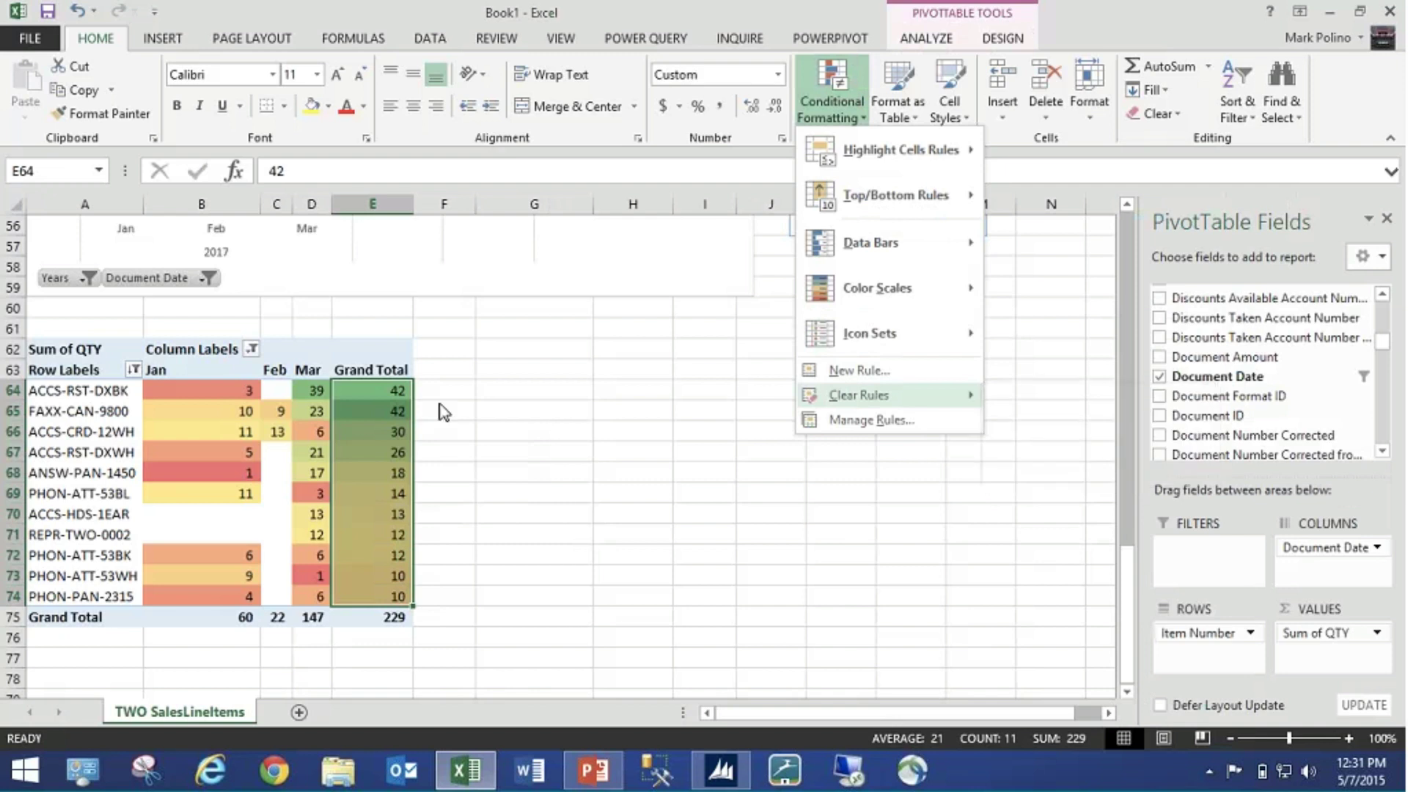
{"action": "left_click", "coordinate": [674, 515]}
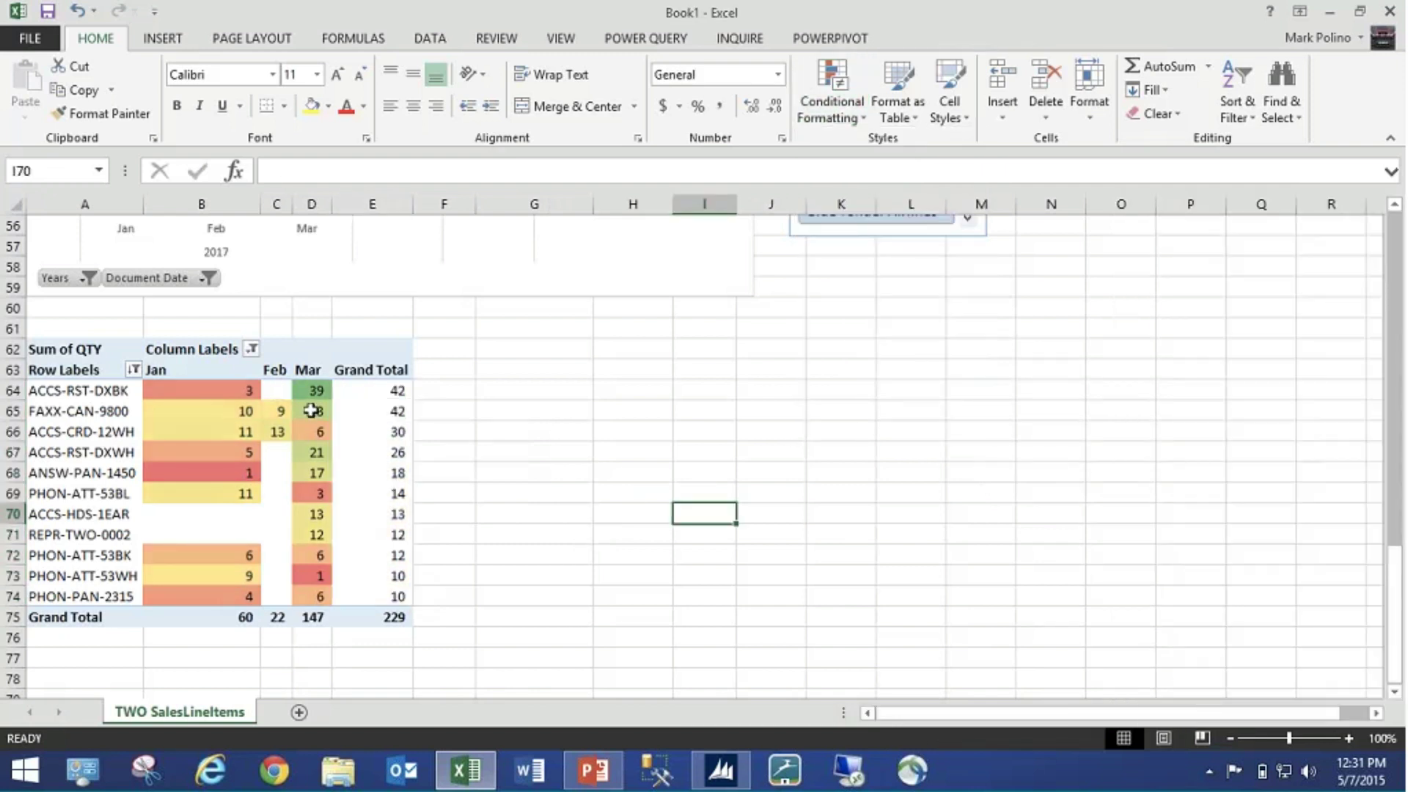
- Autofit column B and widen column F so the SOP Type slicer does not overlap the Sum of QTY PivotTable
{"action": "mouse_move", "coordinate": [322, 396]}
{"action": "mouse_move", "coordinate": [386, 616]}
{"action": "mouse_move", "coordinate": [315, 504]}
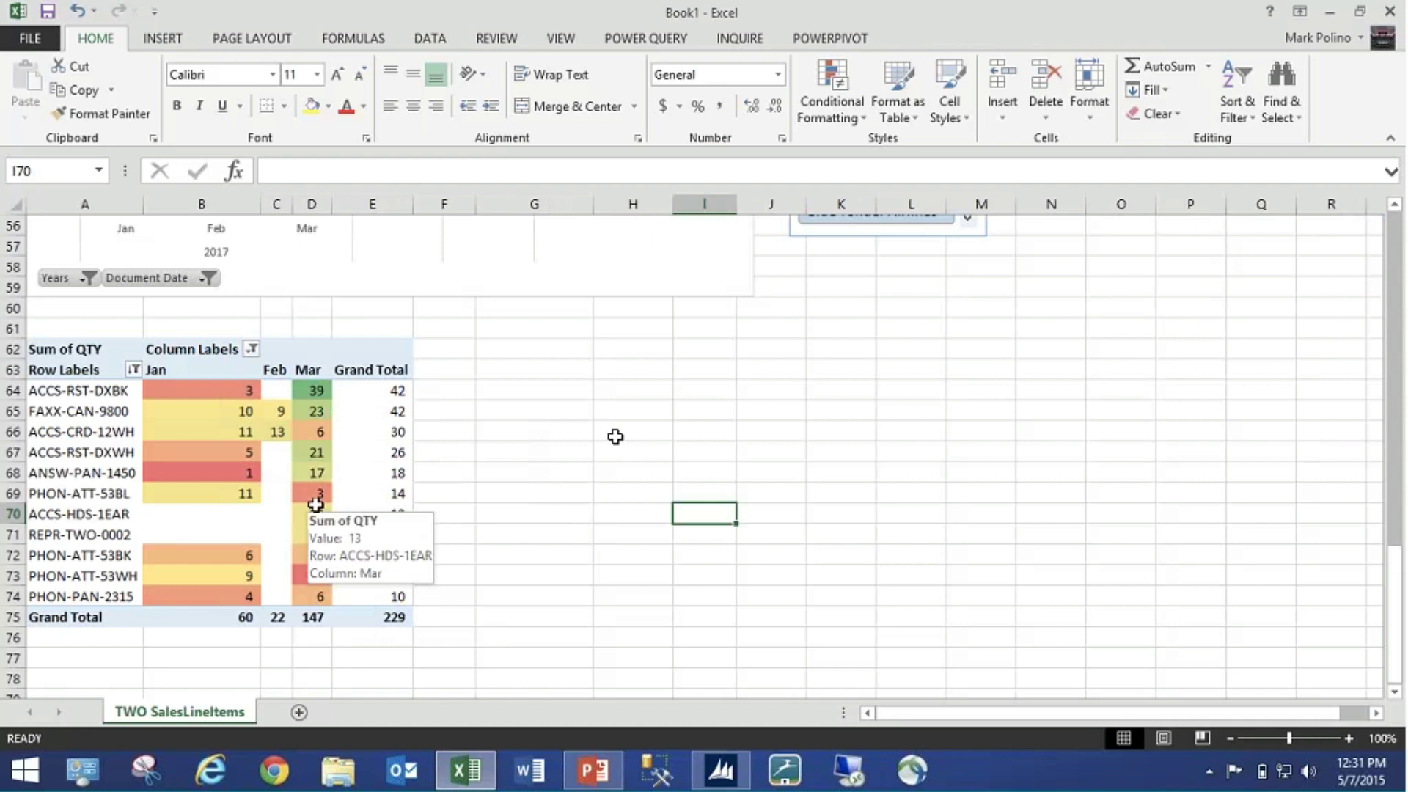
{"action": "left_click", "coordinate": [1393, 260]}
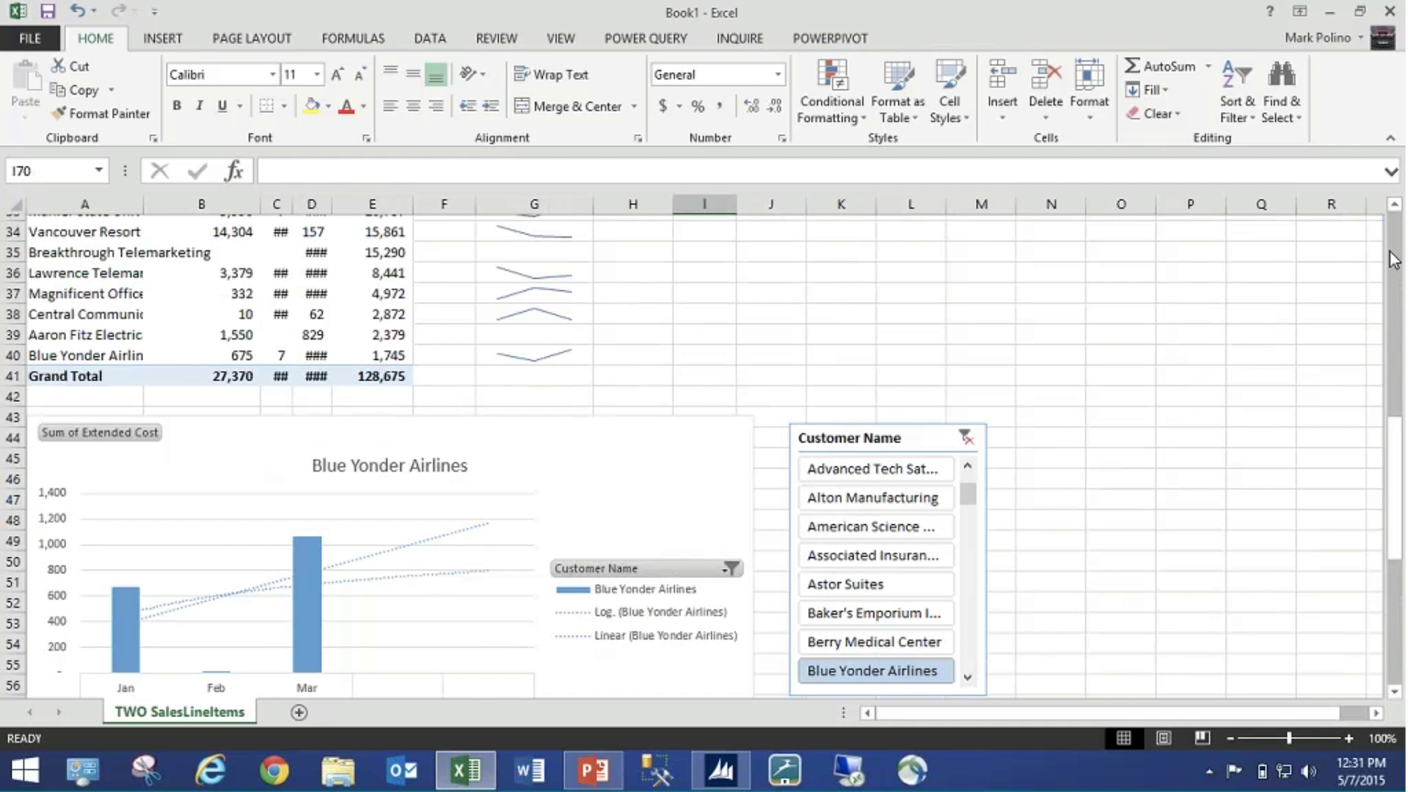
{"action": "left_click", "coordinate": [1393, 260]}
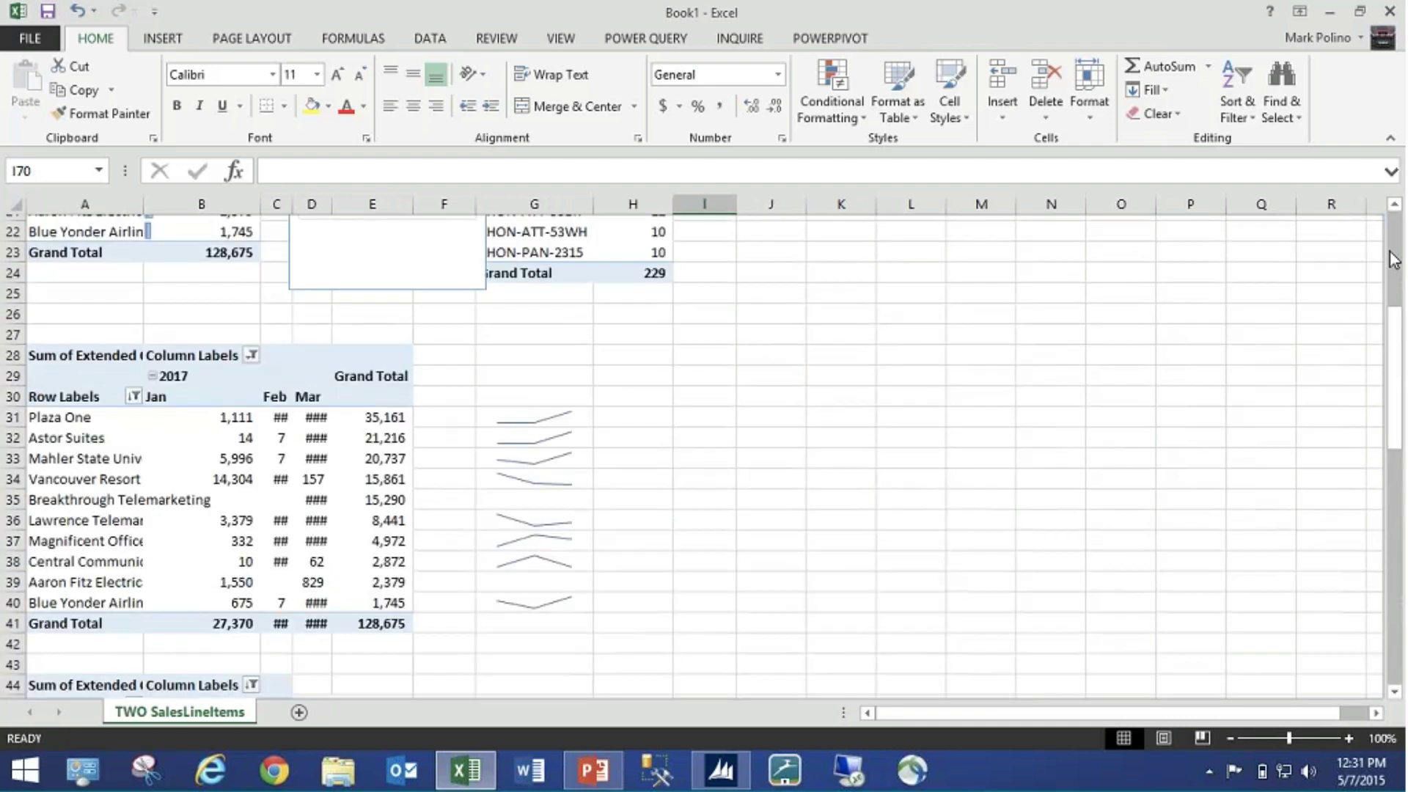
{"action": "left_click", "coordinate": [1393, 261]}
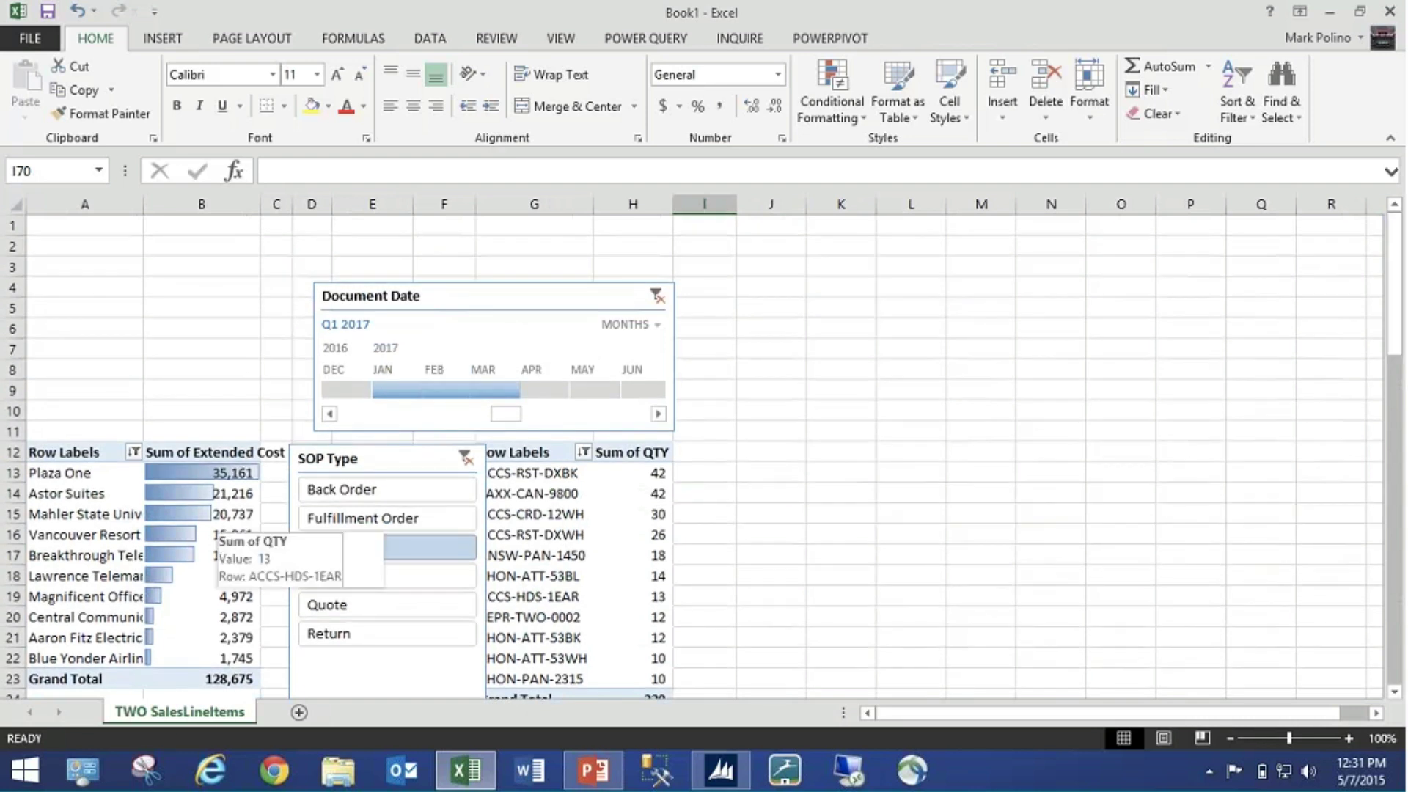
{"action": "double_click", "coordinate": [260, 204]}
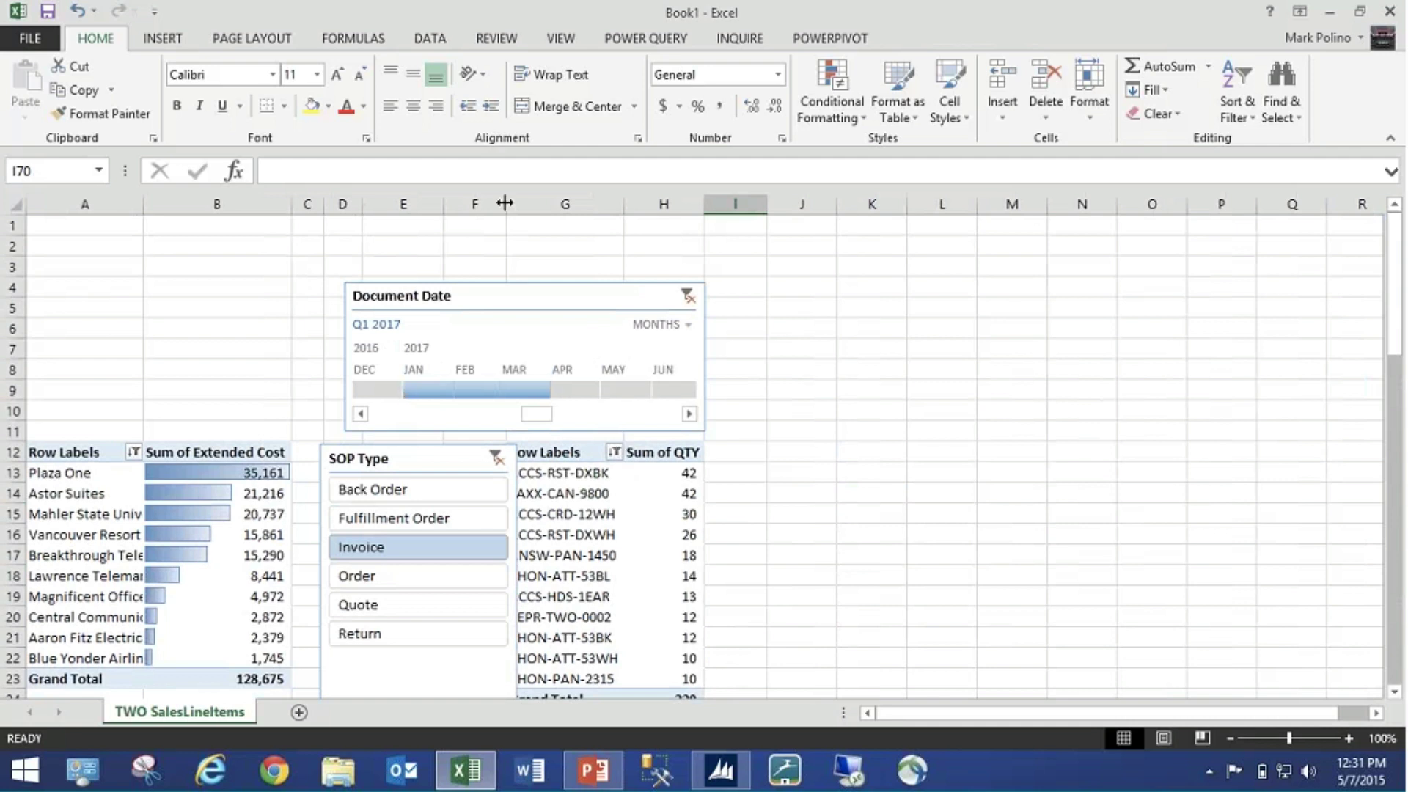
{"action": "left_click_drag", "start_coordinate": [504, 203], "coordinate": [550, 221]}
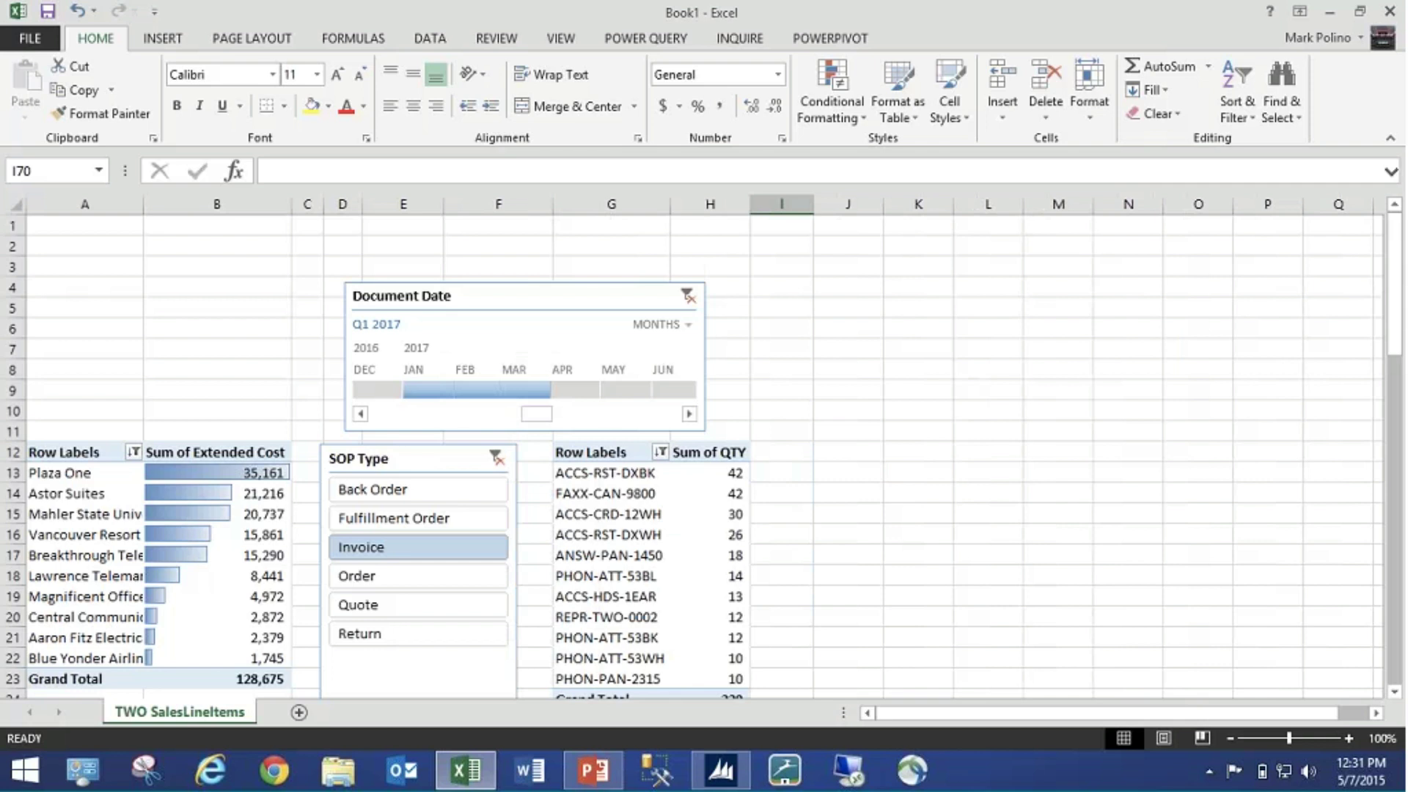
{"action": "left_click", "coordinate": [1395, 666]}
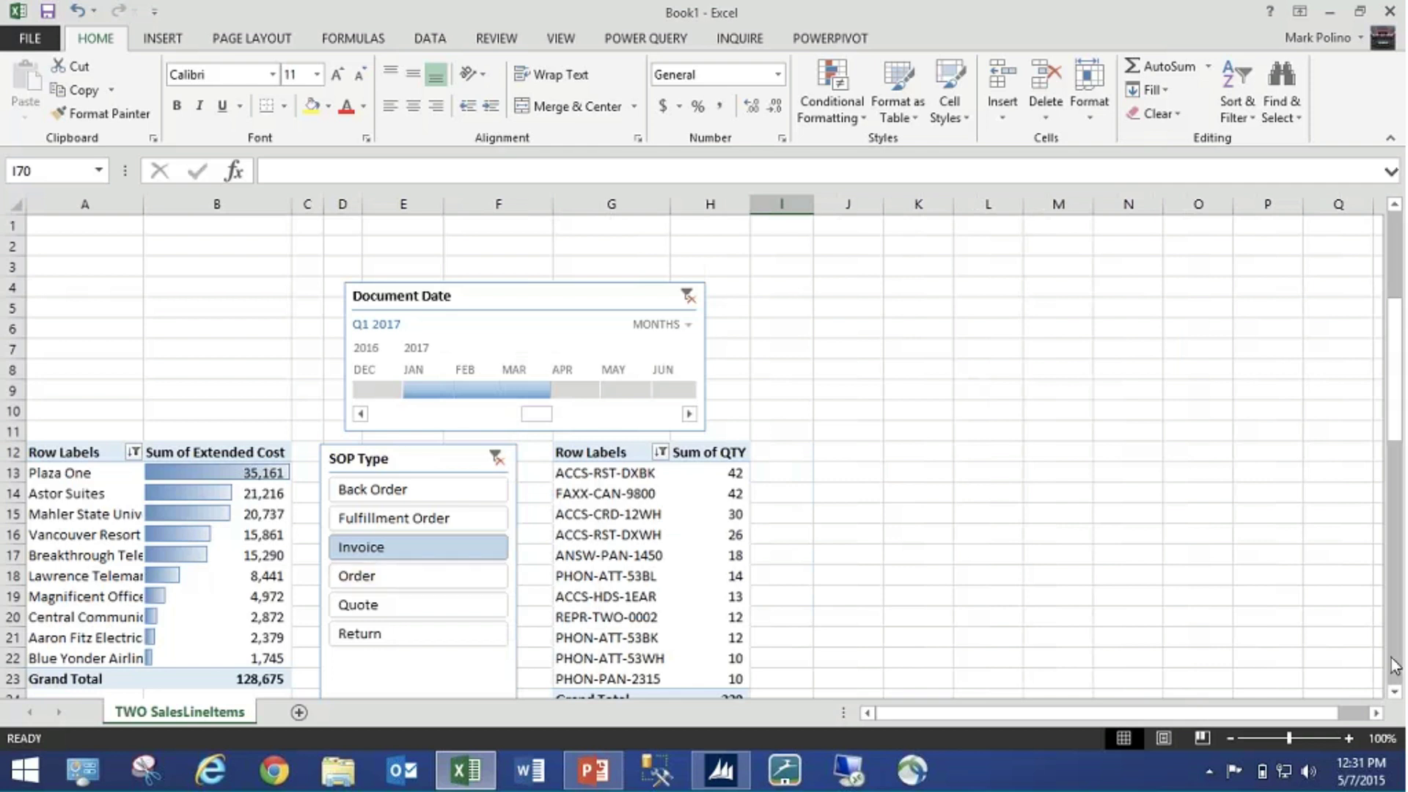
{"action": "scroll", "coordinate": [1395, 666], "scroll_direction": "down", "scroll_amount": 1}
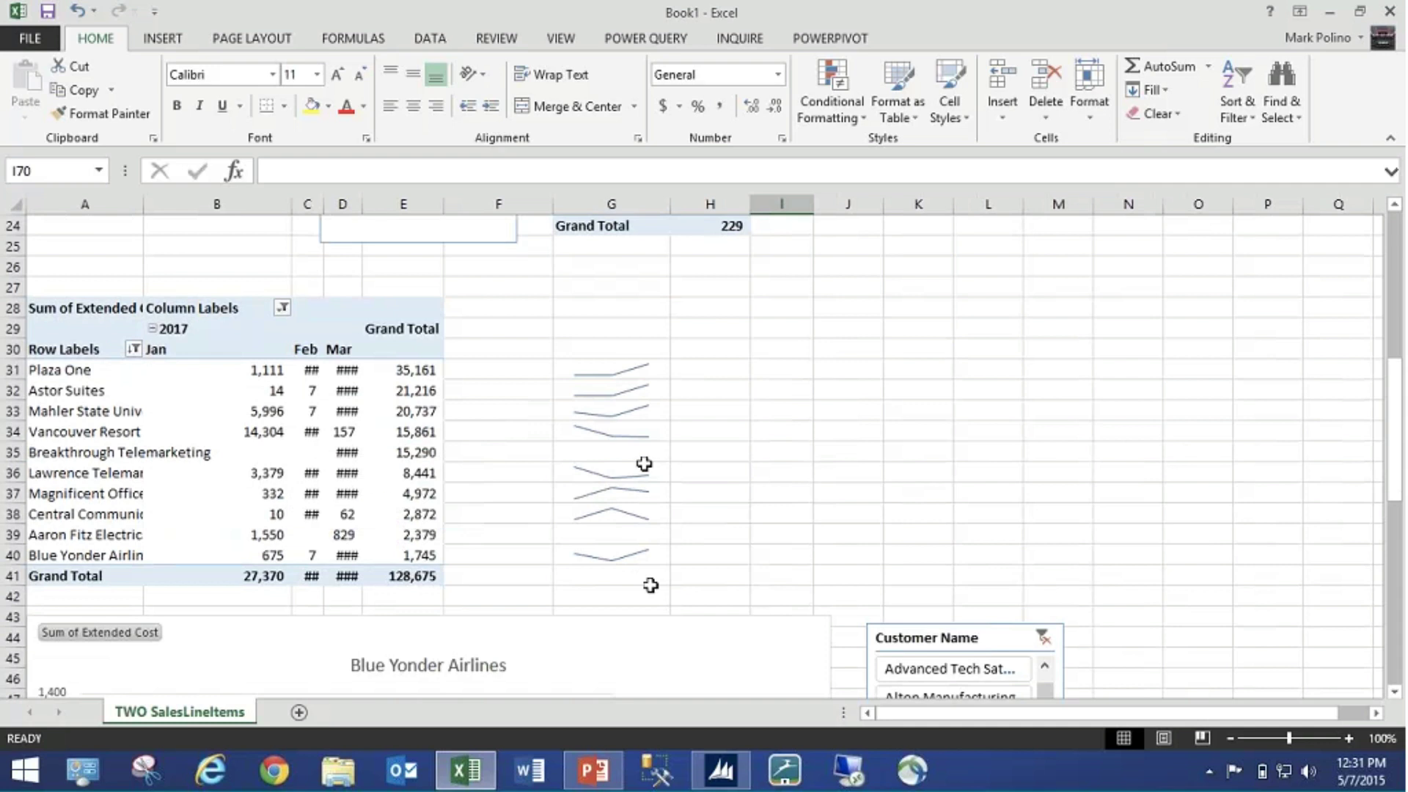
{"action": "left_click", "coordinate": [1395, 690]}
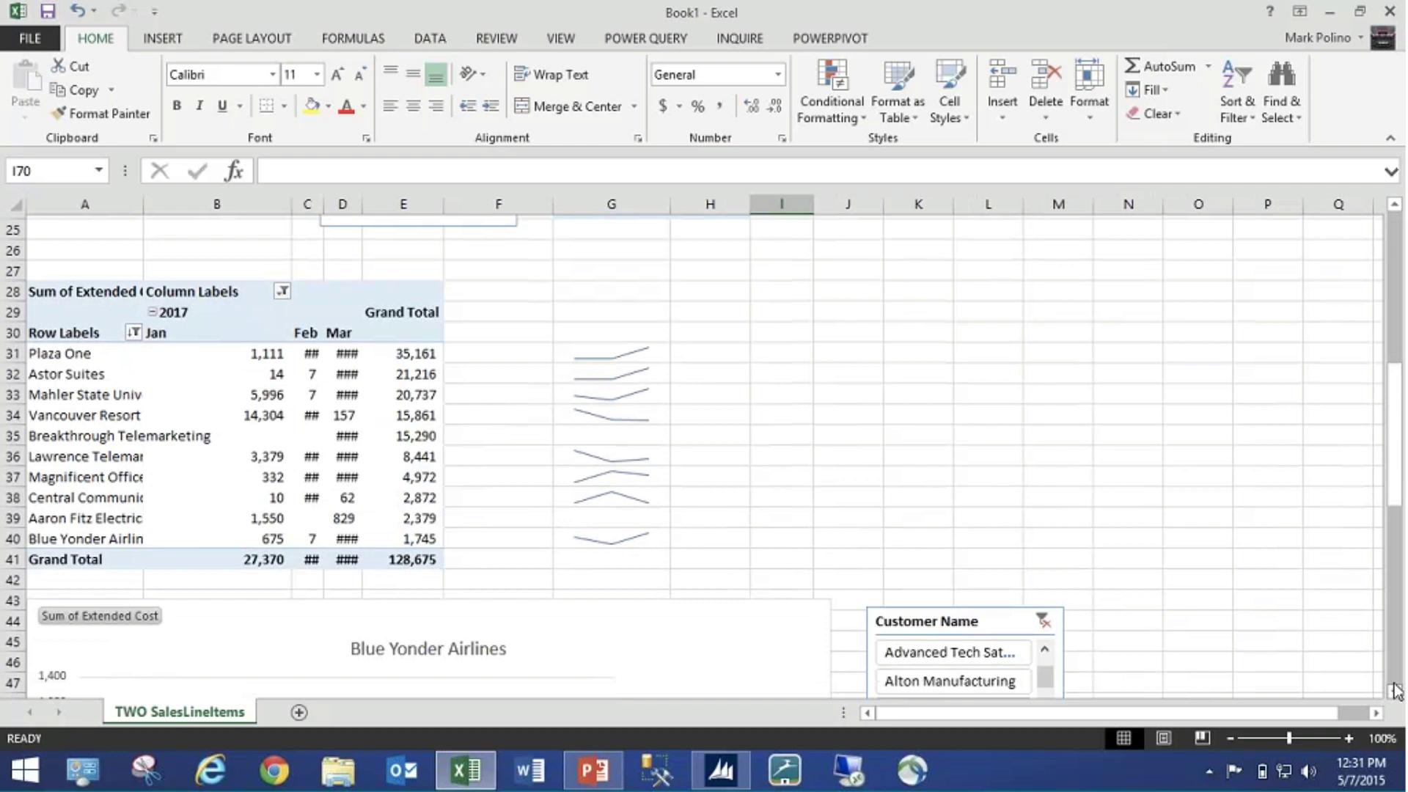
{"action": "left_click", "coordinate": [1396, 690]}
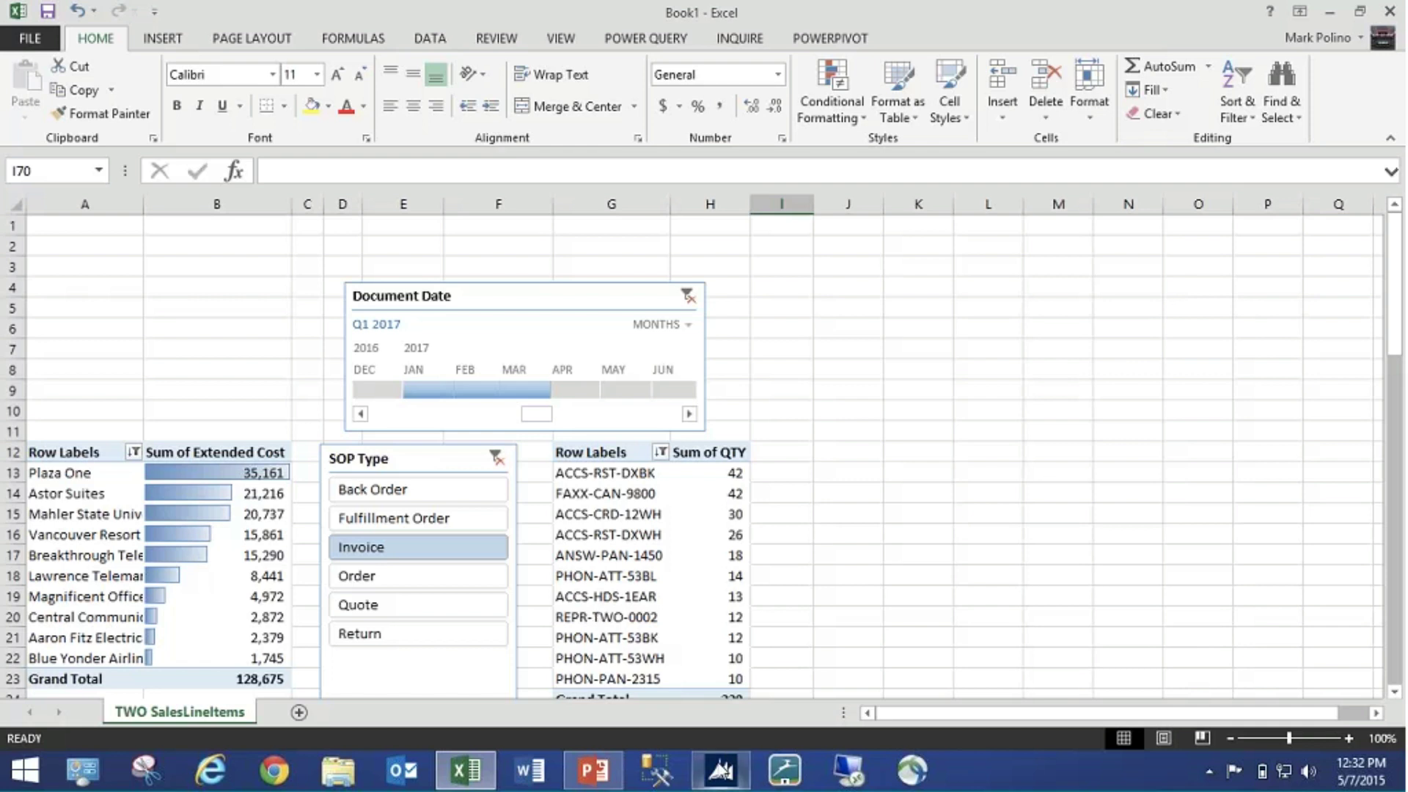
- Switch to Microsoft Dynamics GP and select the TWO SalesLineItems data connection in the Excel Reports list of the Sales area
{"action": "left_click", "coordinate": [720, 770]}
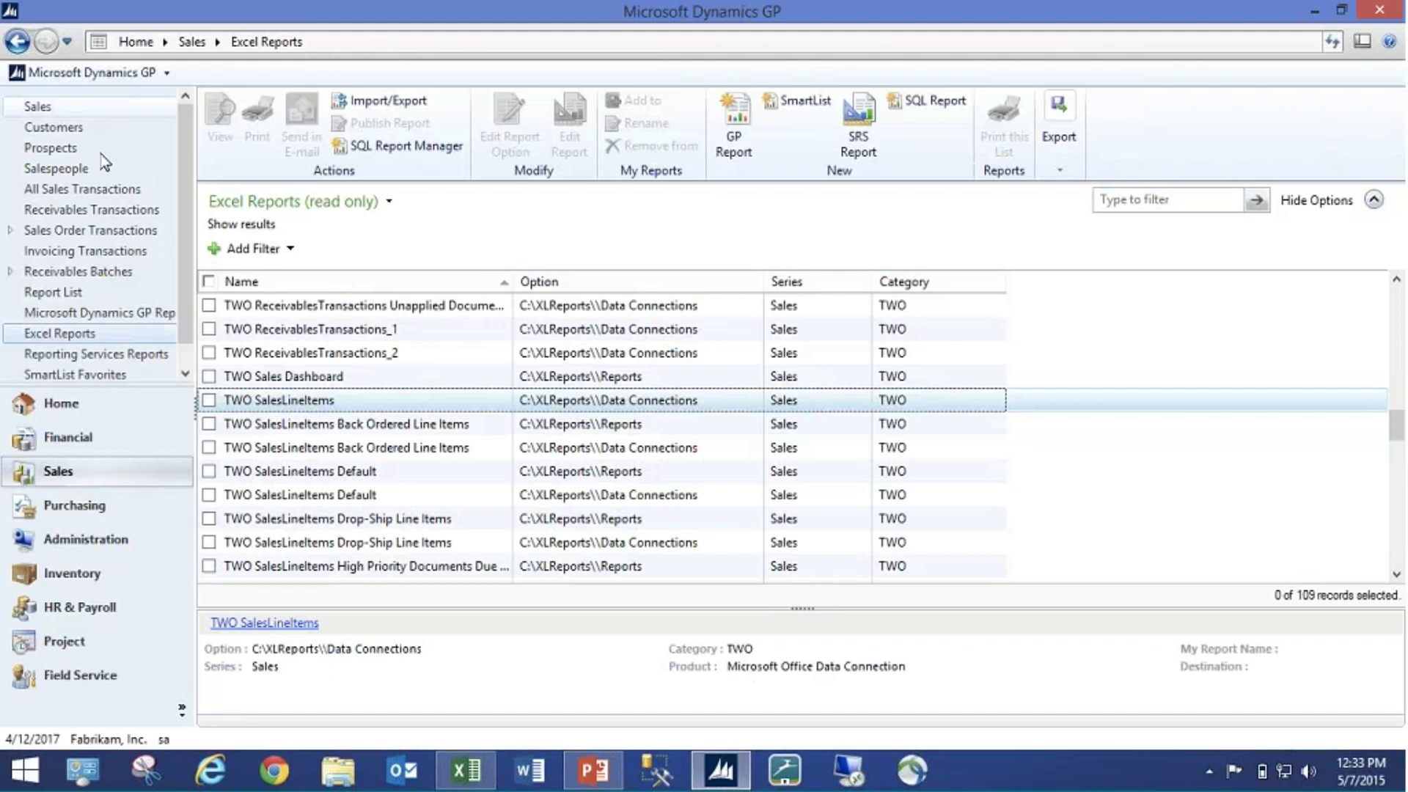
{"action": "left_click", "coordinate": [90, 472]}
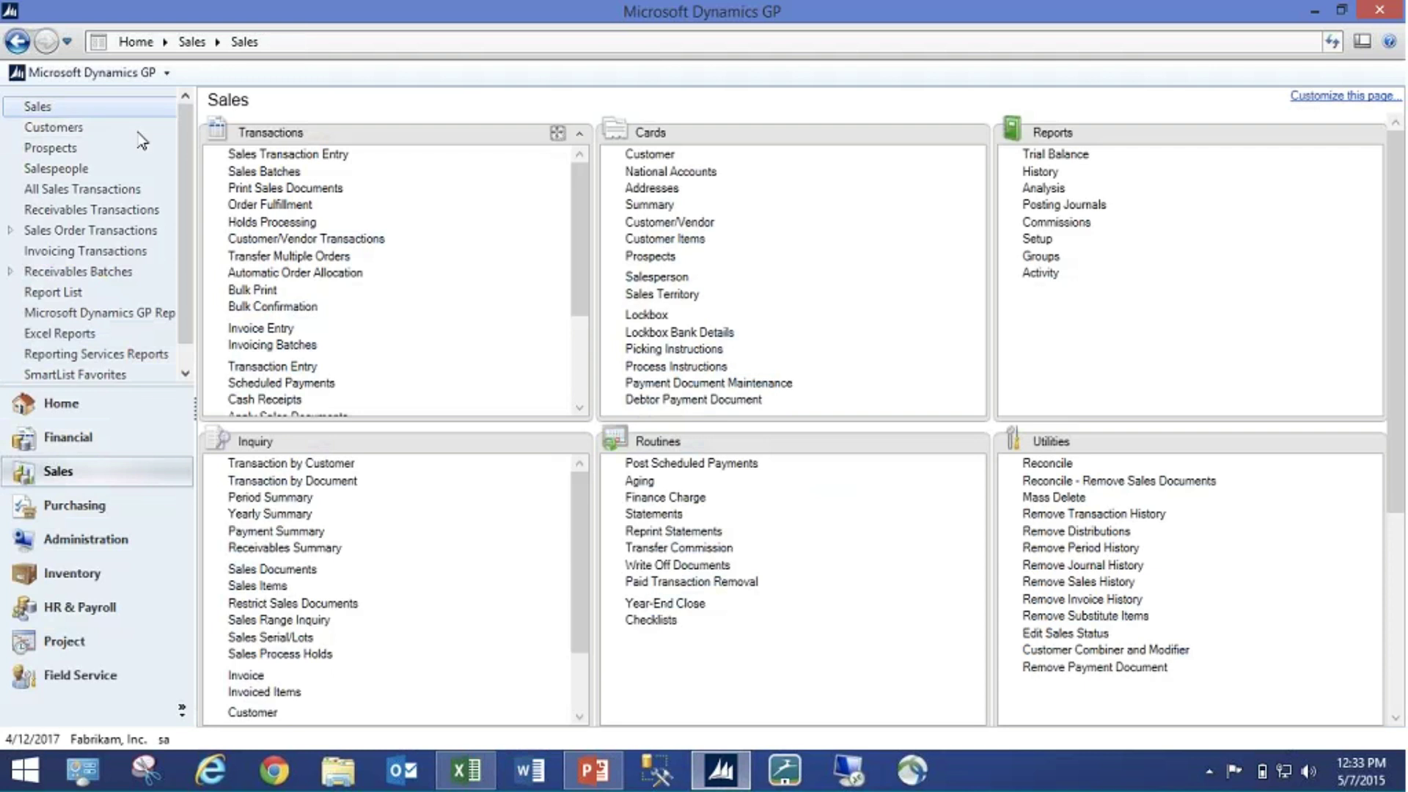
{"action": "left_click", "coordinate": [72, 332]}
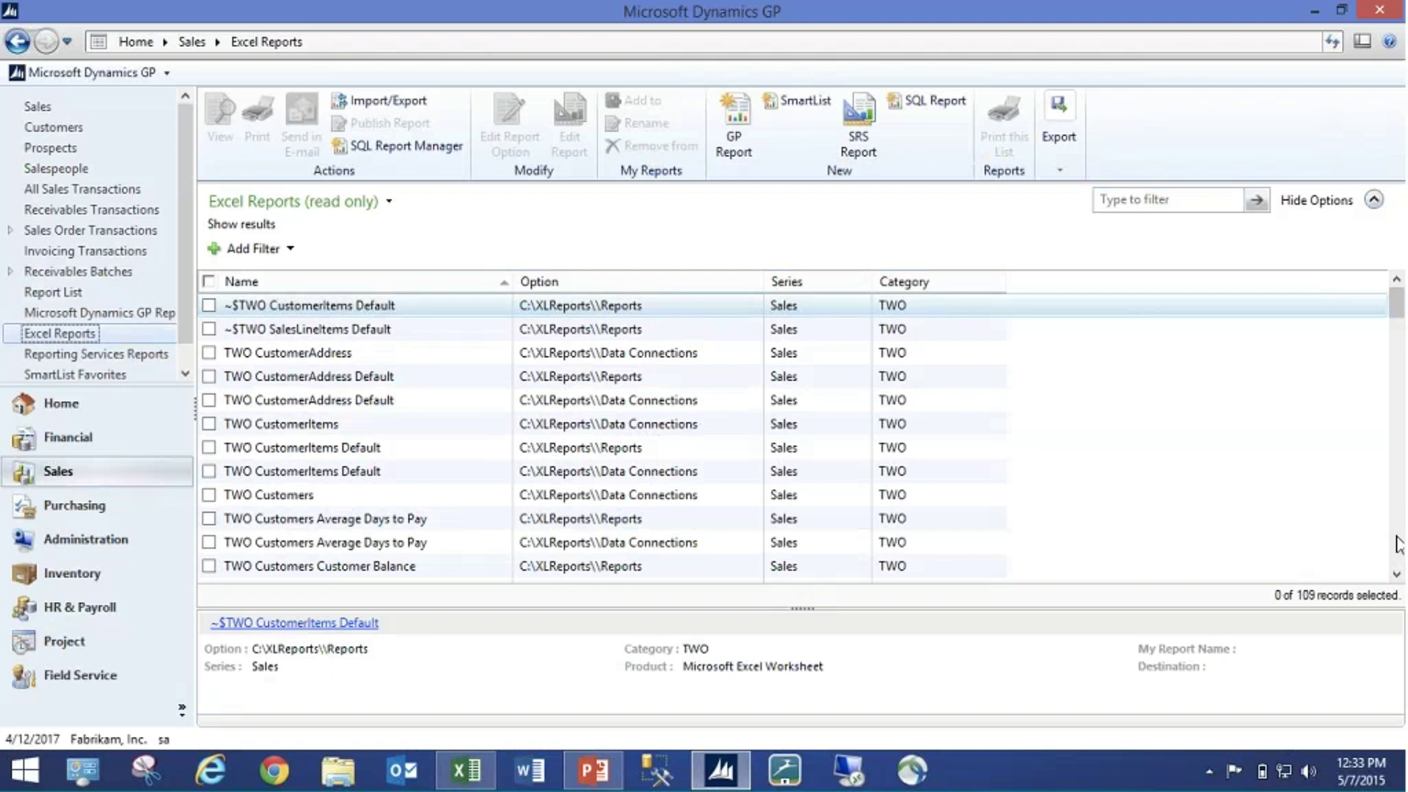
{"action": "scroll", "coordinate": [1397, 542], "scroll_direction": "down", "scroll_amount": 7}
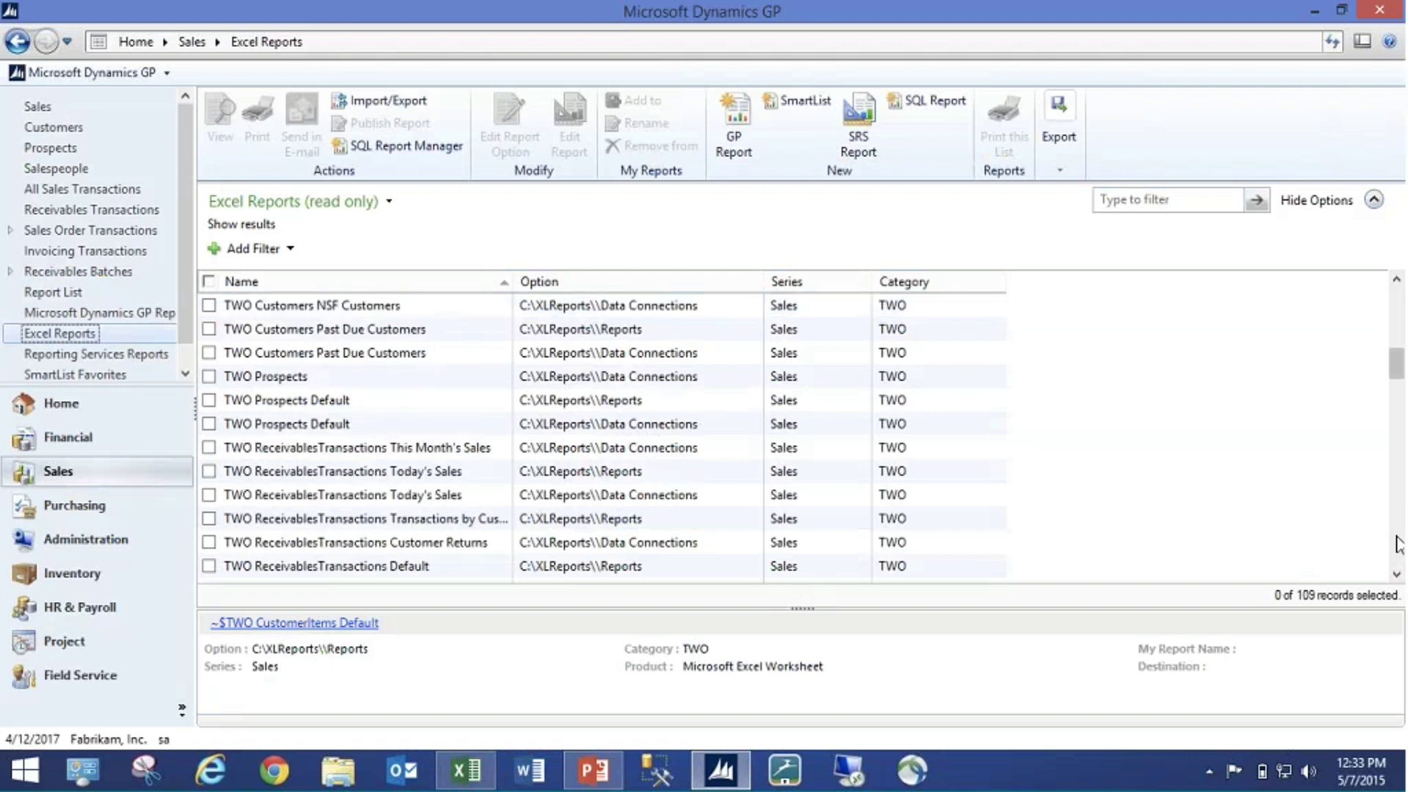
{"action": "scroll", "coordinate": [1397, 542], "scroll_direction": "down", "scroll_amount": 6}
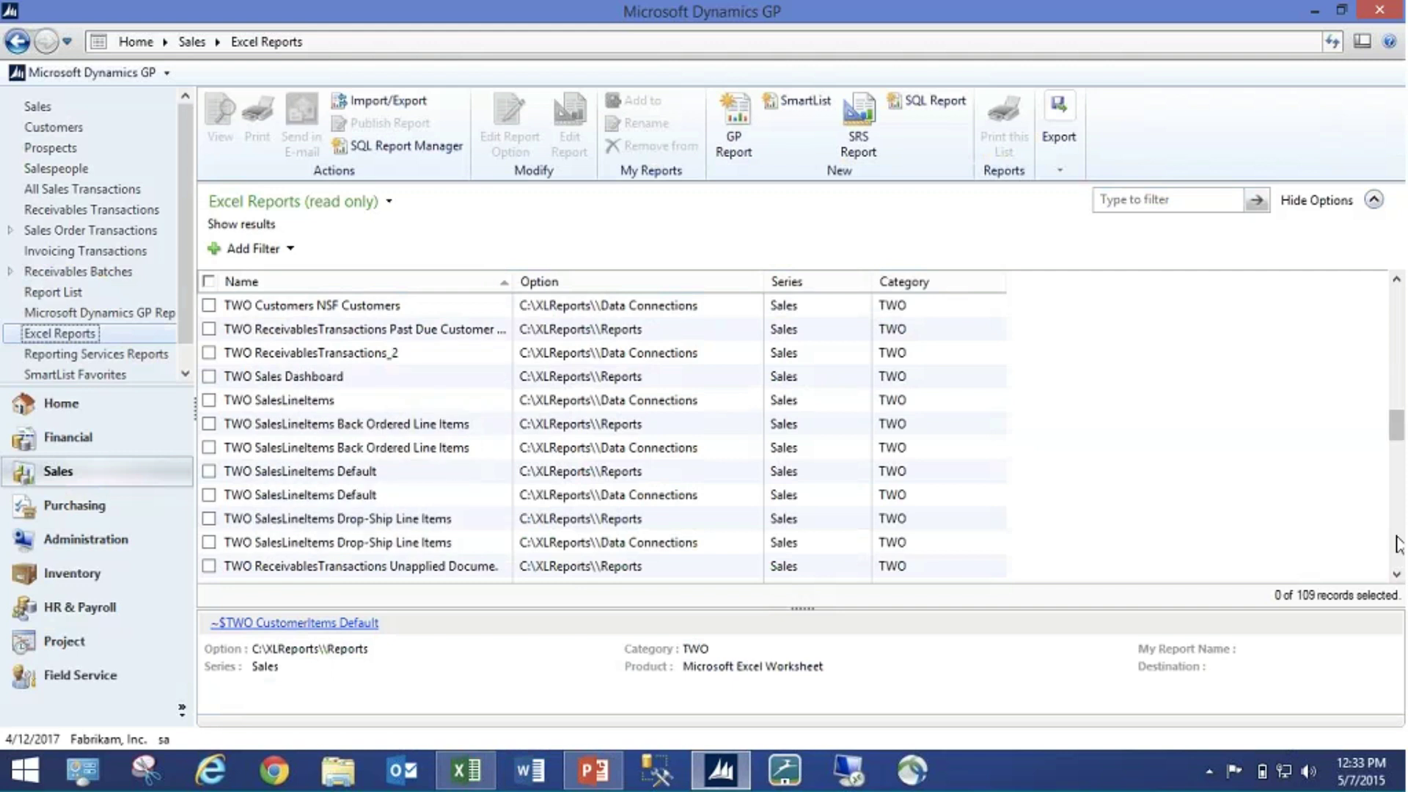
{"action": "left_click", "coordinate": [393, 399]}
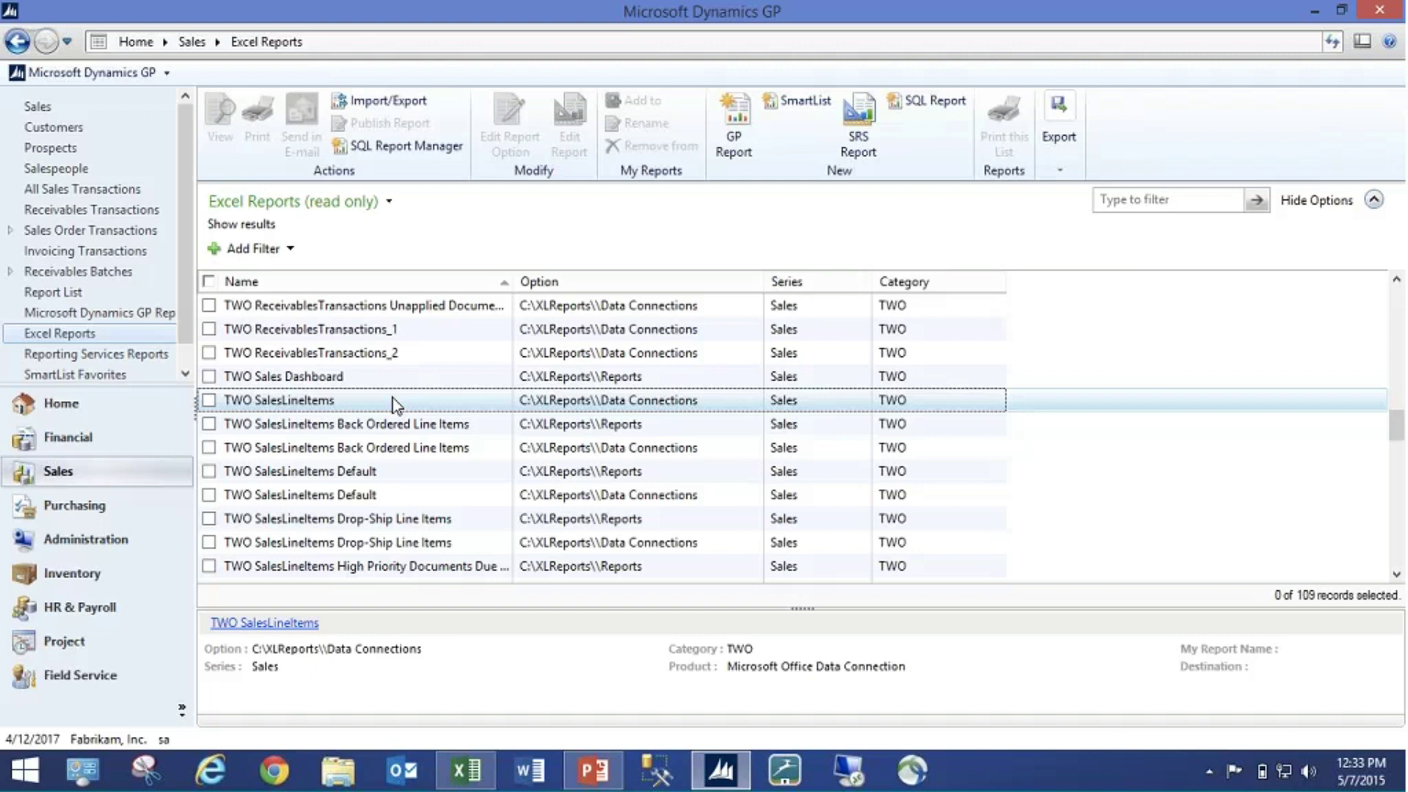
- Import the TWO SalesLineItems data connection as a table at cell A1 of a new workbook and close that workbook without saving
{"action": "double_click", "coordinate": [354, 399]}
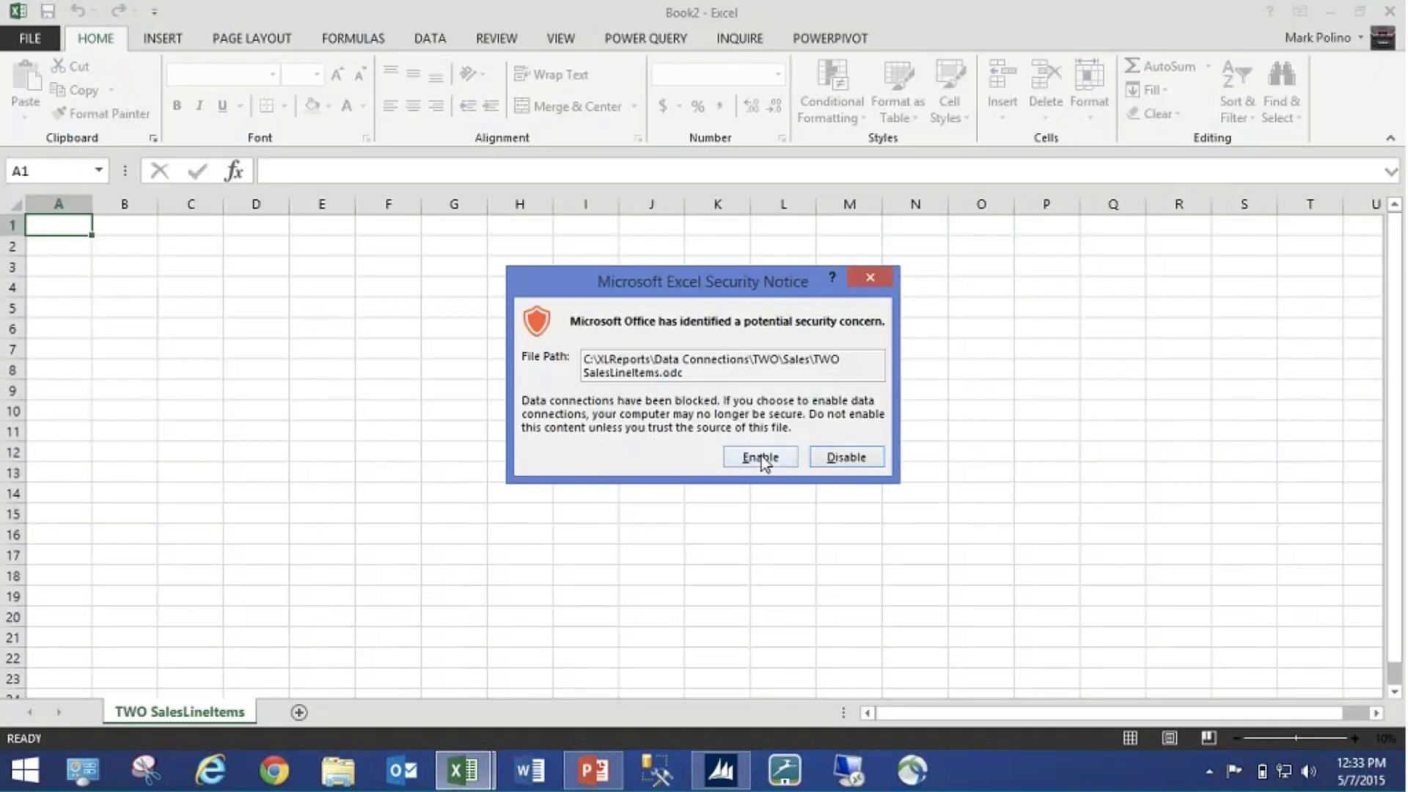
{"action": "left_click", "coordinate": [761, 456]}
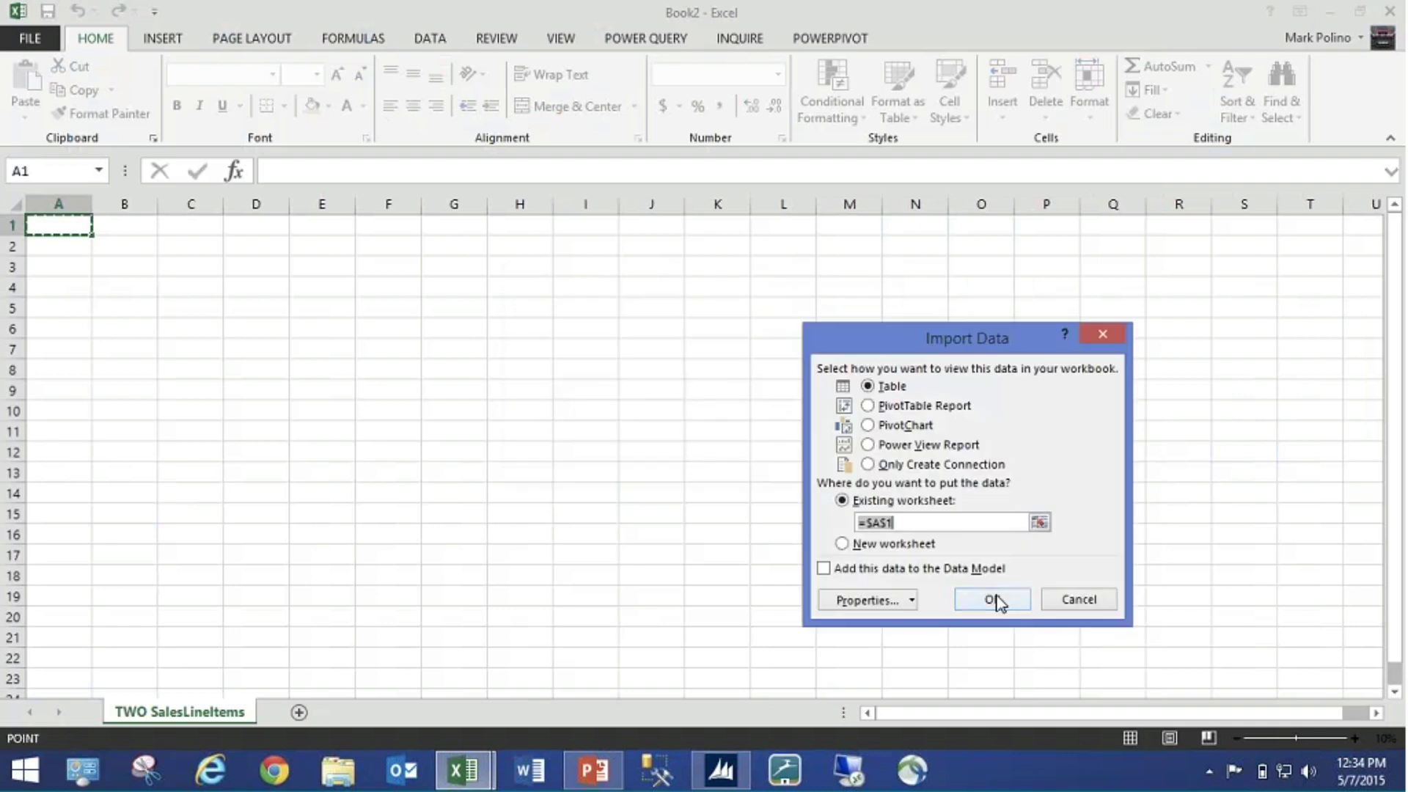
{"action": "left_click", "coordinate": [996, 599]}
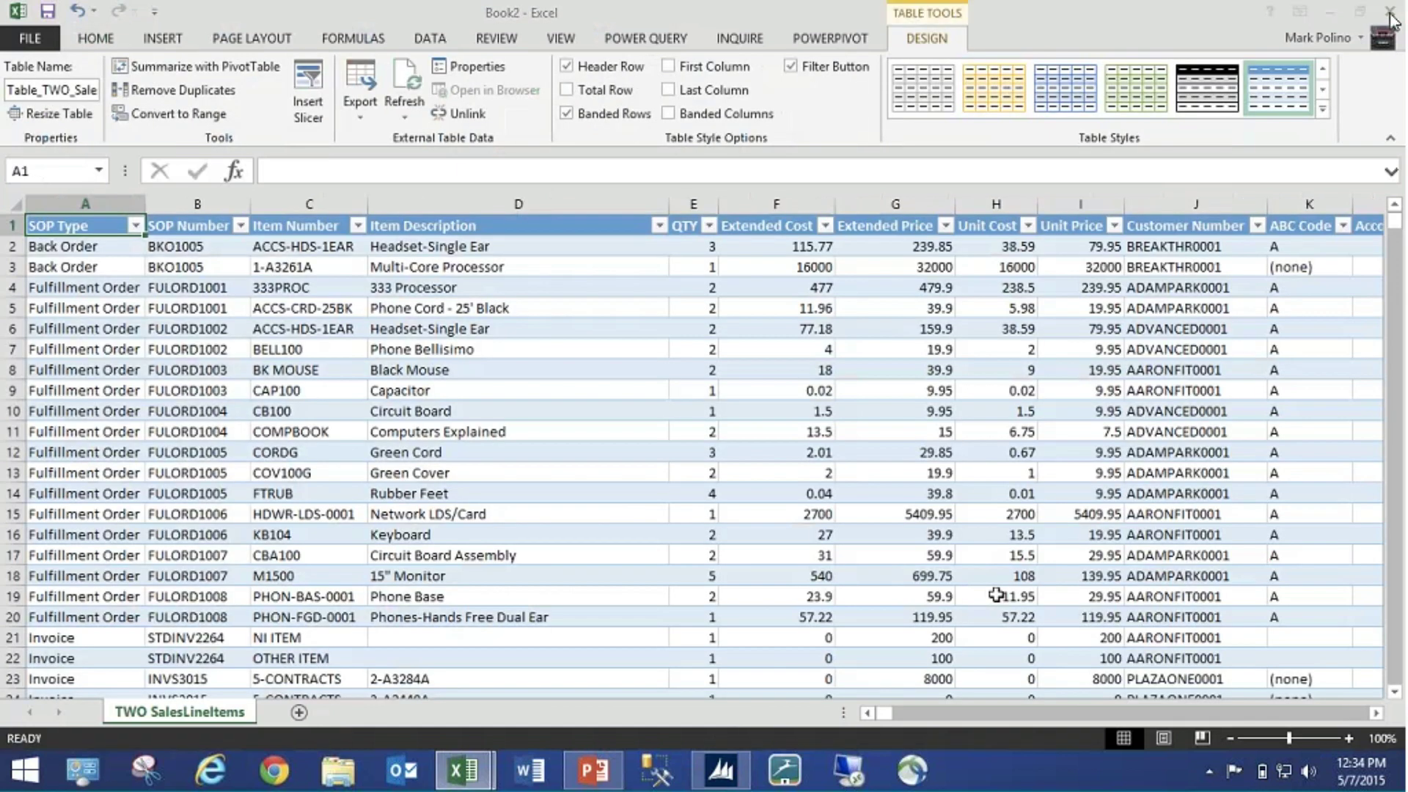
{"action": "left_click", "coordinate": [1390, 13]}
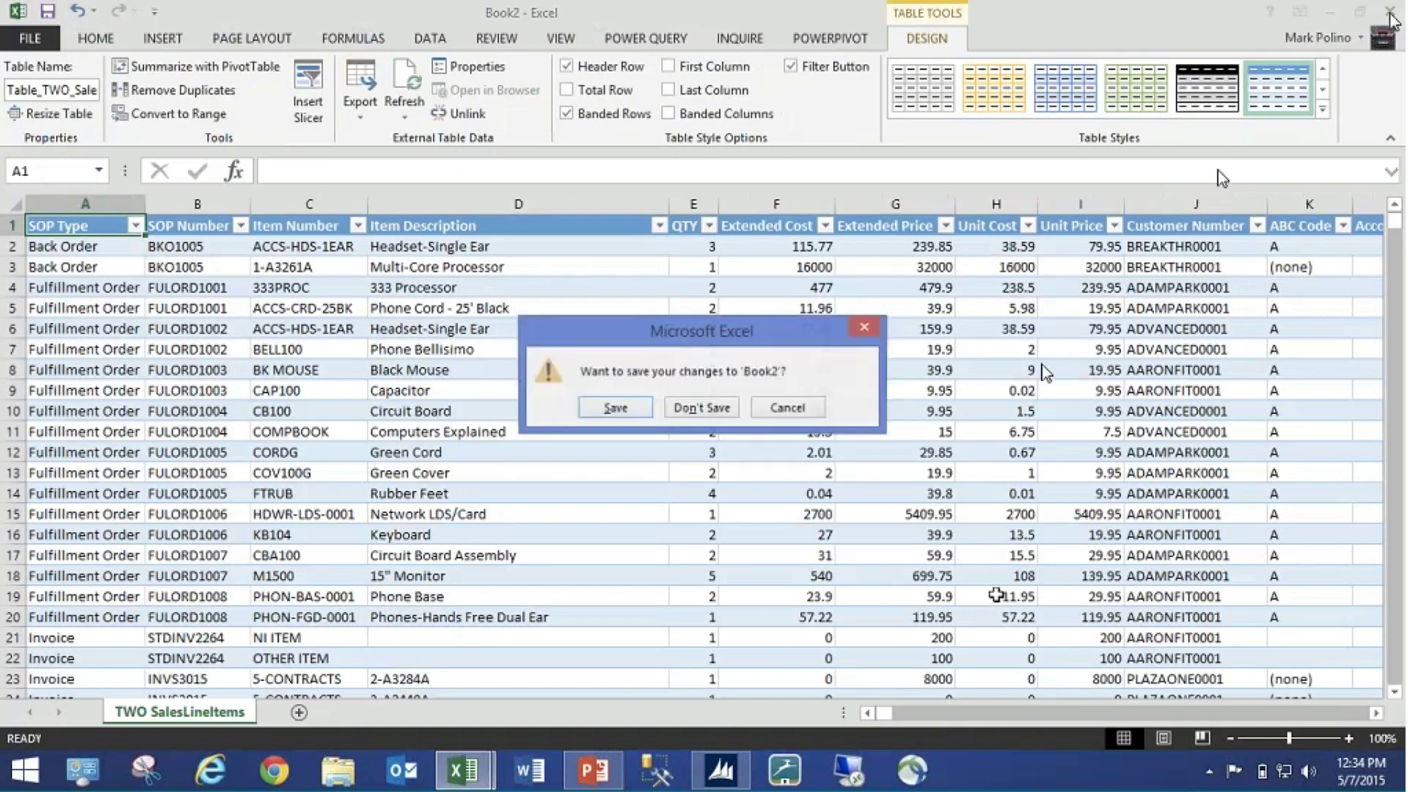
{"action": "left_click", "coordinate": [702, 413]}
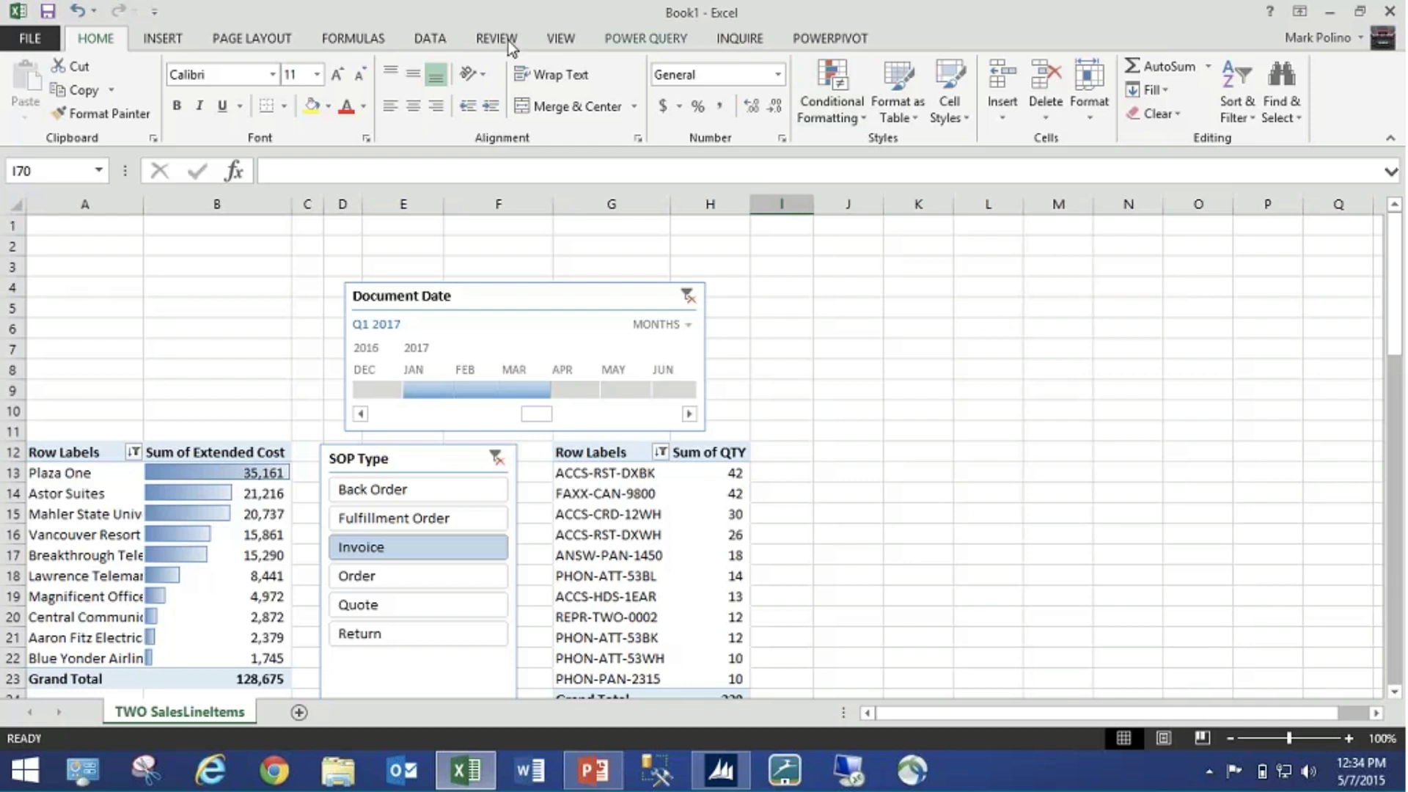
- Look at the calculated field options available for the customer PivotTable and leave them unused
{"action": "left_click", "coordinate": [96, 480]}
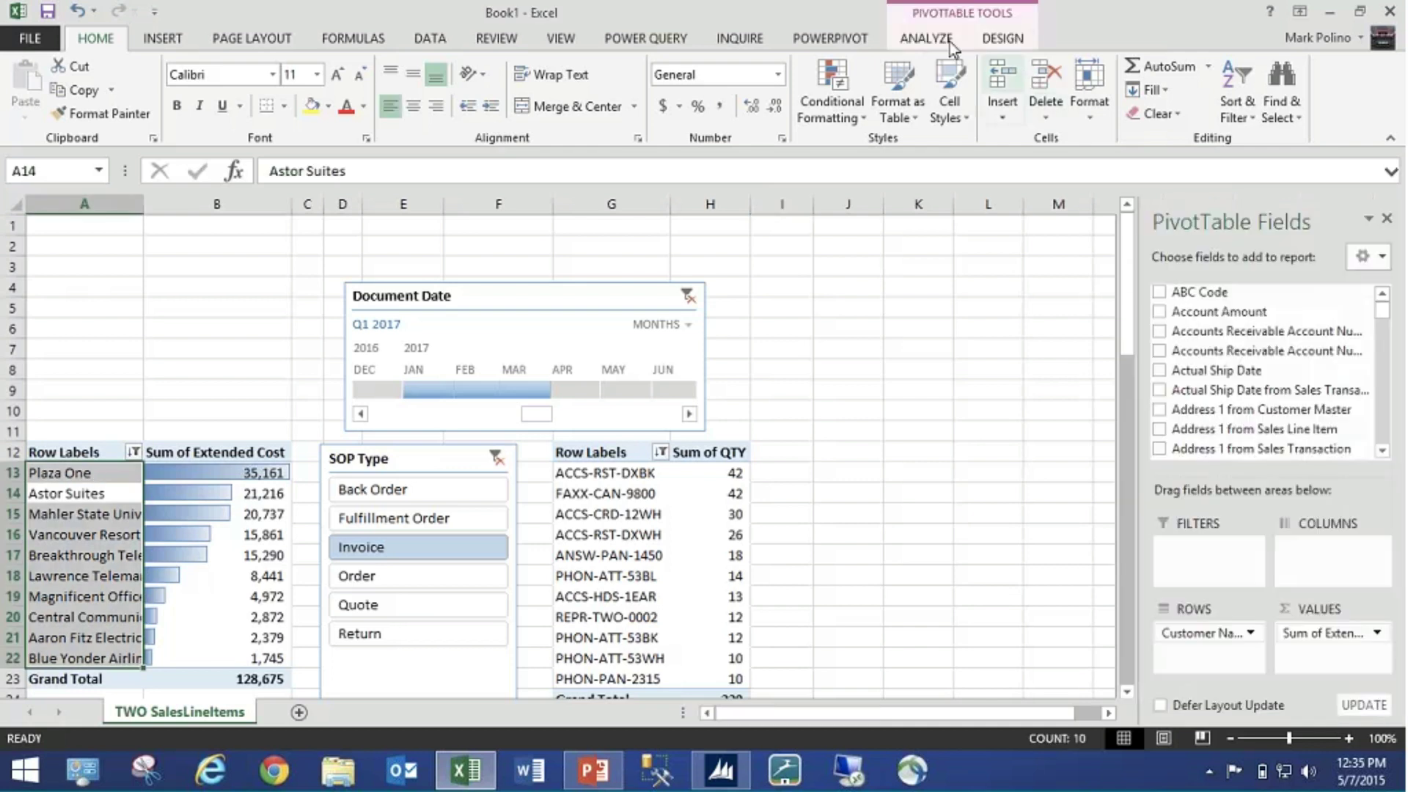
{"action": "left_click", "coordinate": [945, 45]}
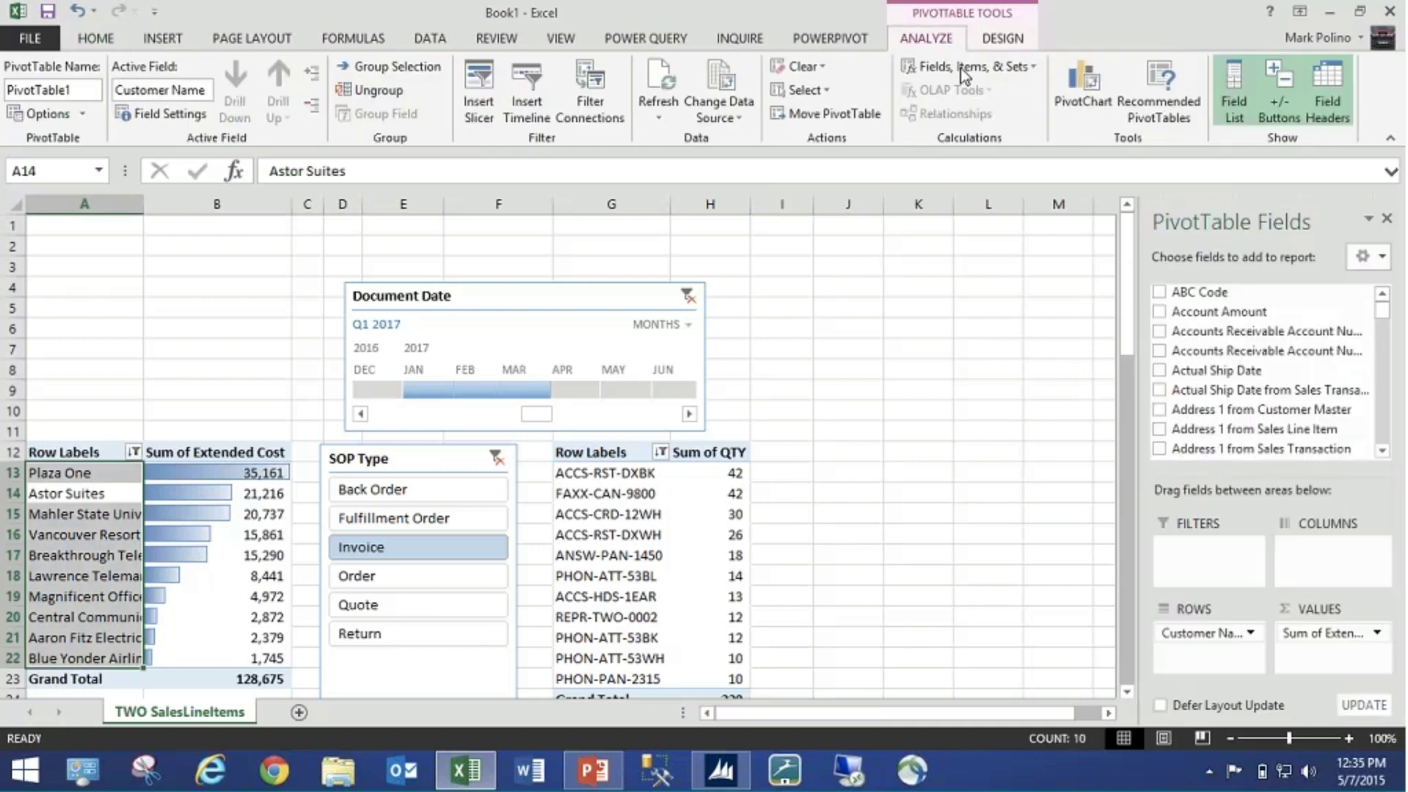
{"action": "left_click", "coordinate": [1032, 74]}
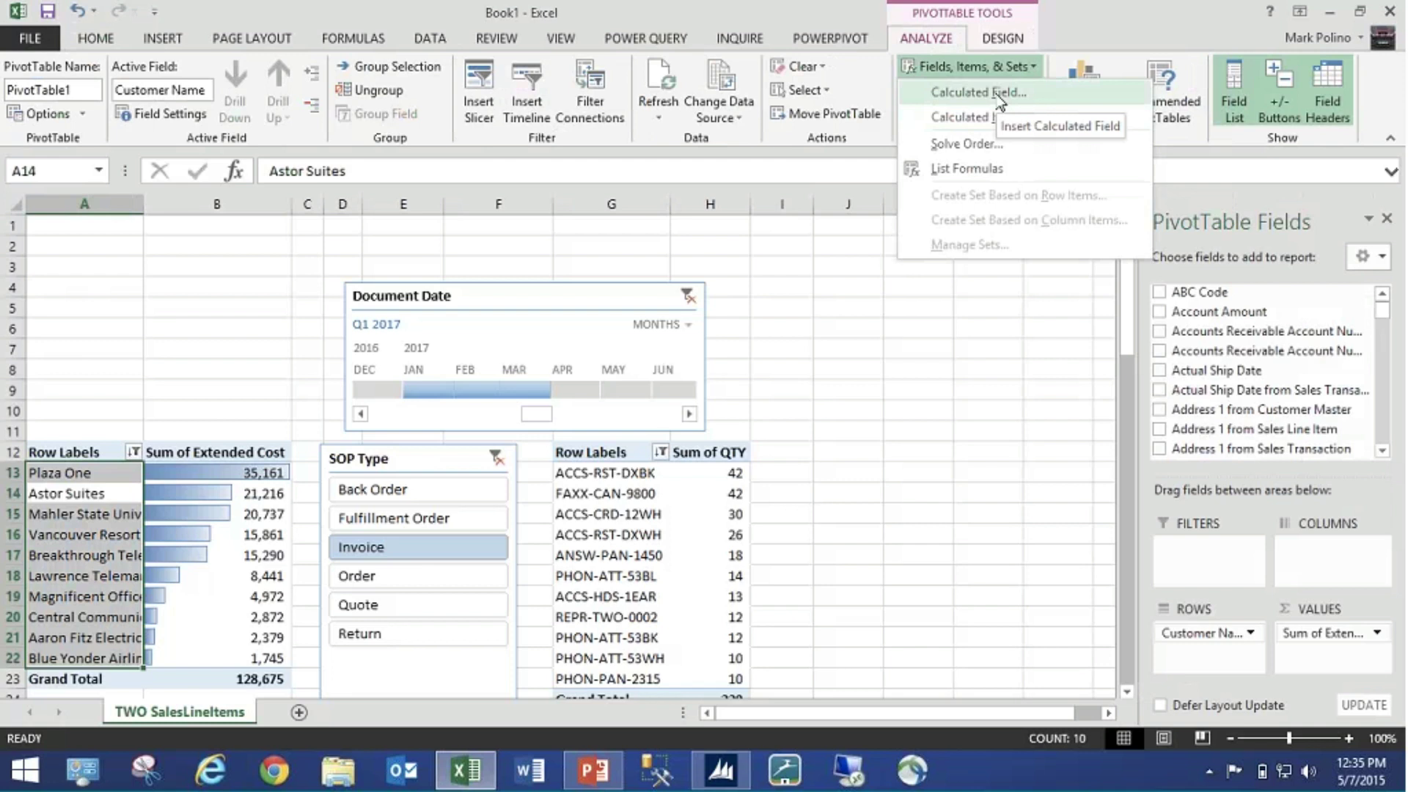
{"action": "left_click", "coordinate": [929, 412]}
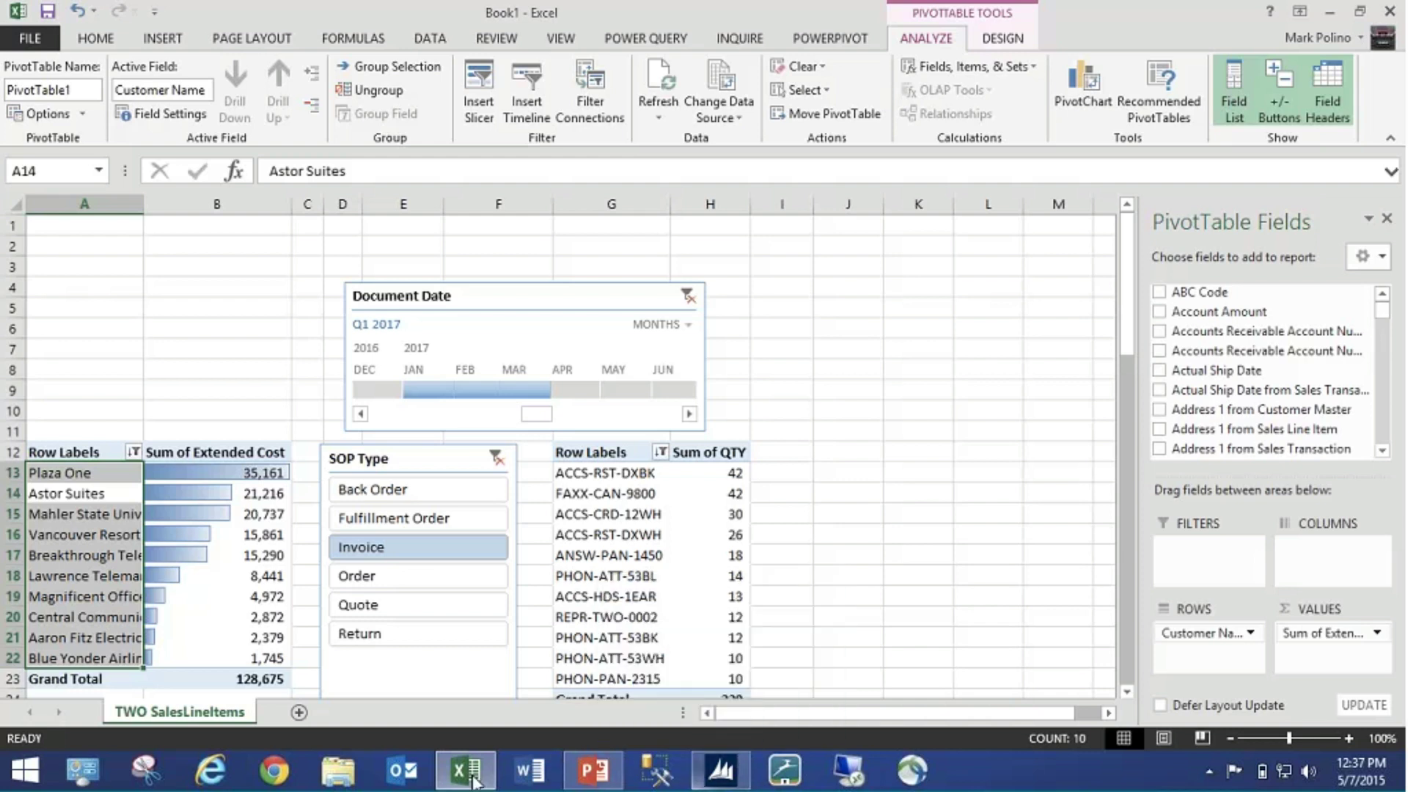
- Reopen the TWO SalesLineItems connection from Dynamics GP, enable its data and choose PivotTable Report as the import view
{"action": "left_click", "coordinate": [719, 778]}
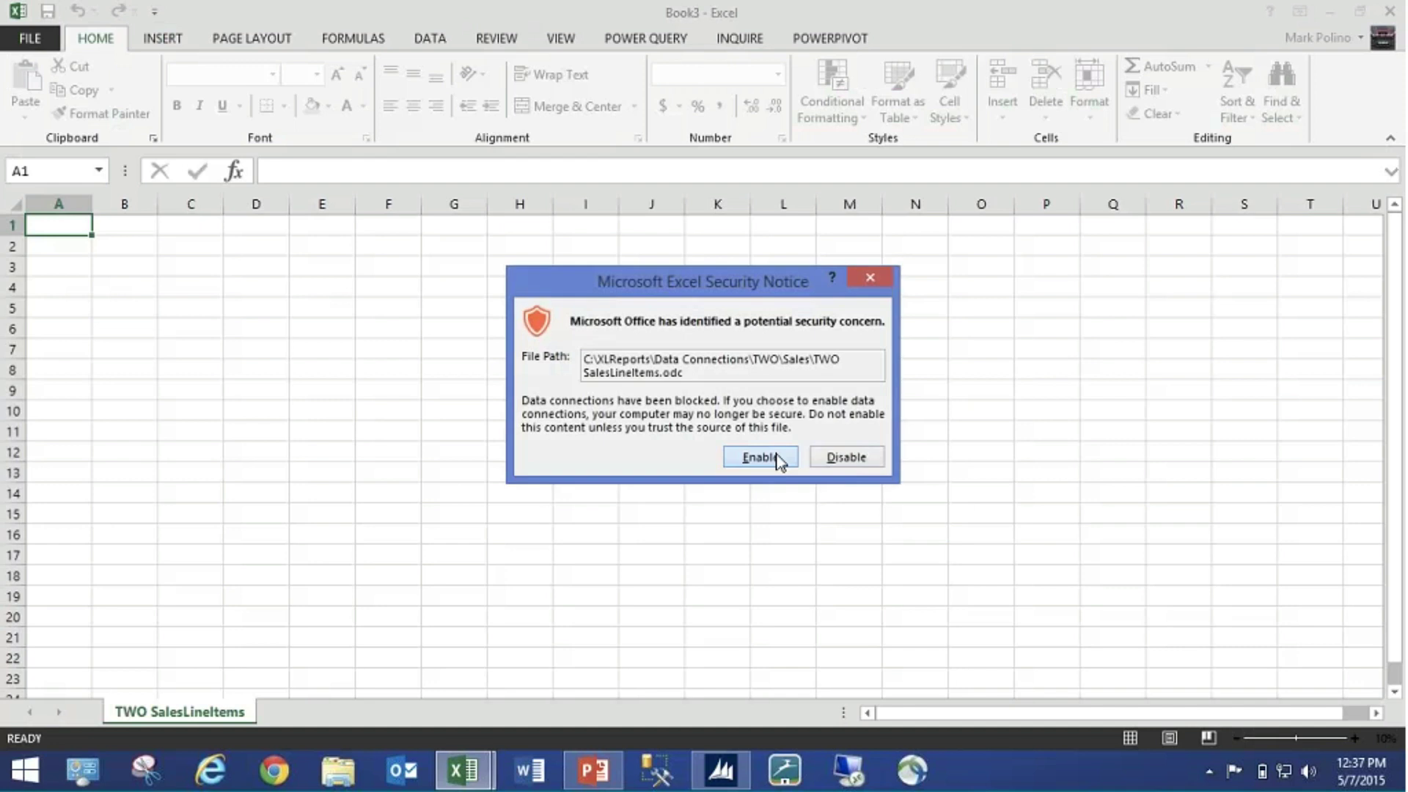
{"action": "left_click", "coordinate": [771, 459]}
{"action": "left_click", "coordinate": [937, 516]}
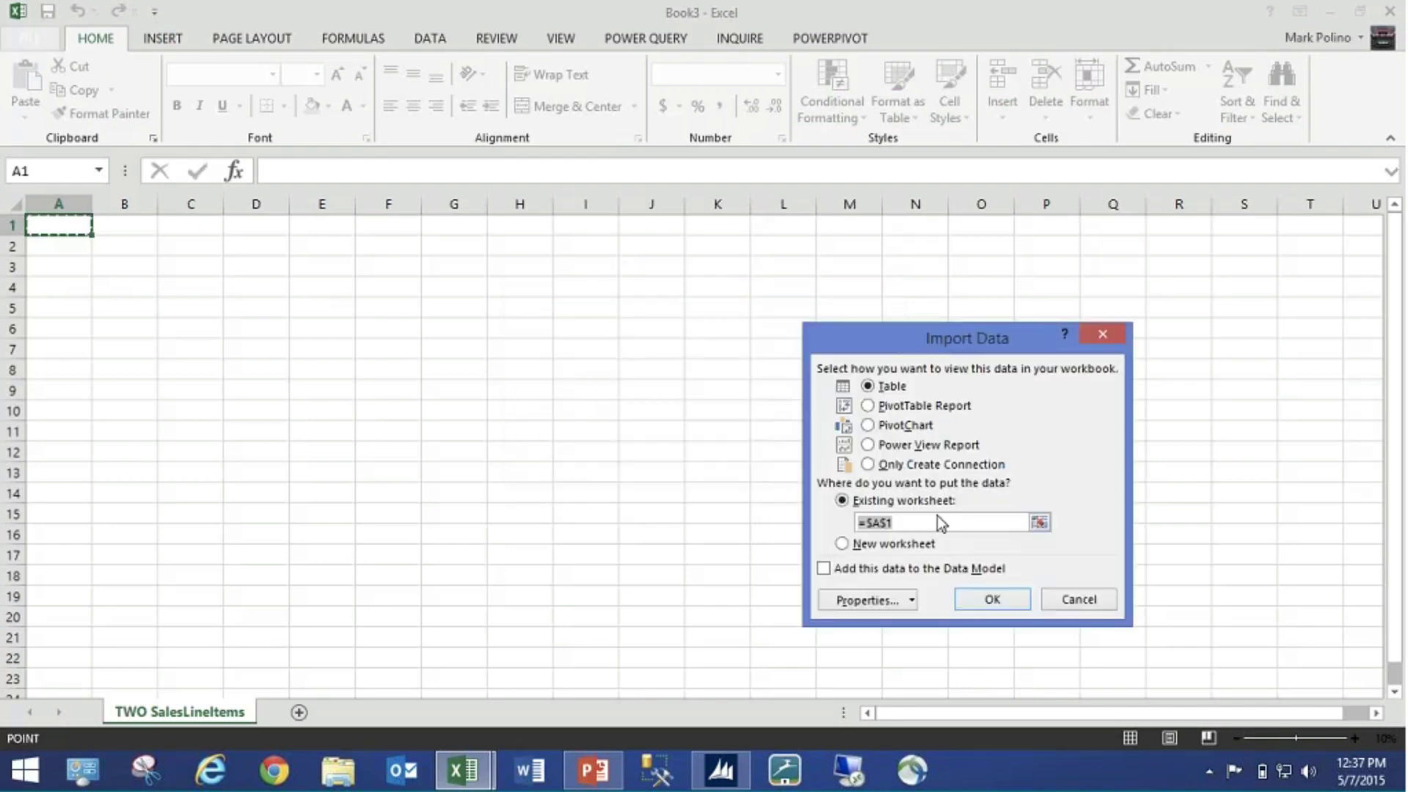
{"action": "left_click", "coordinate": [867, 406]}
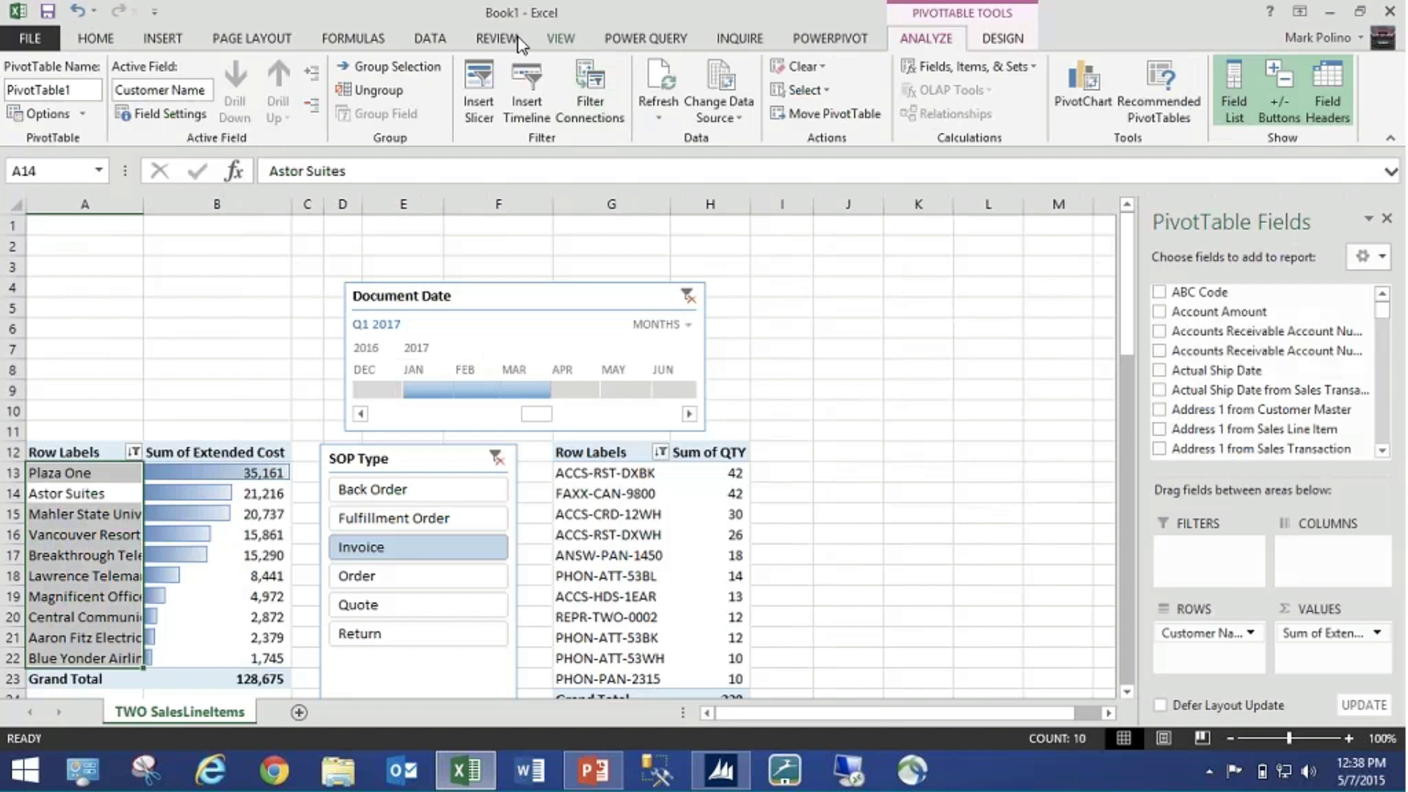
- Review the definition of the workbook's TWO SalesLineItems connection, including its connection string and command text, and close it without changes
{"action": "left_click", "coordinate": [433, 41]}
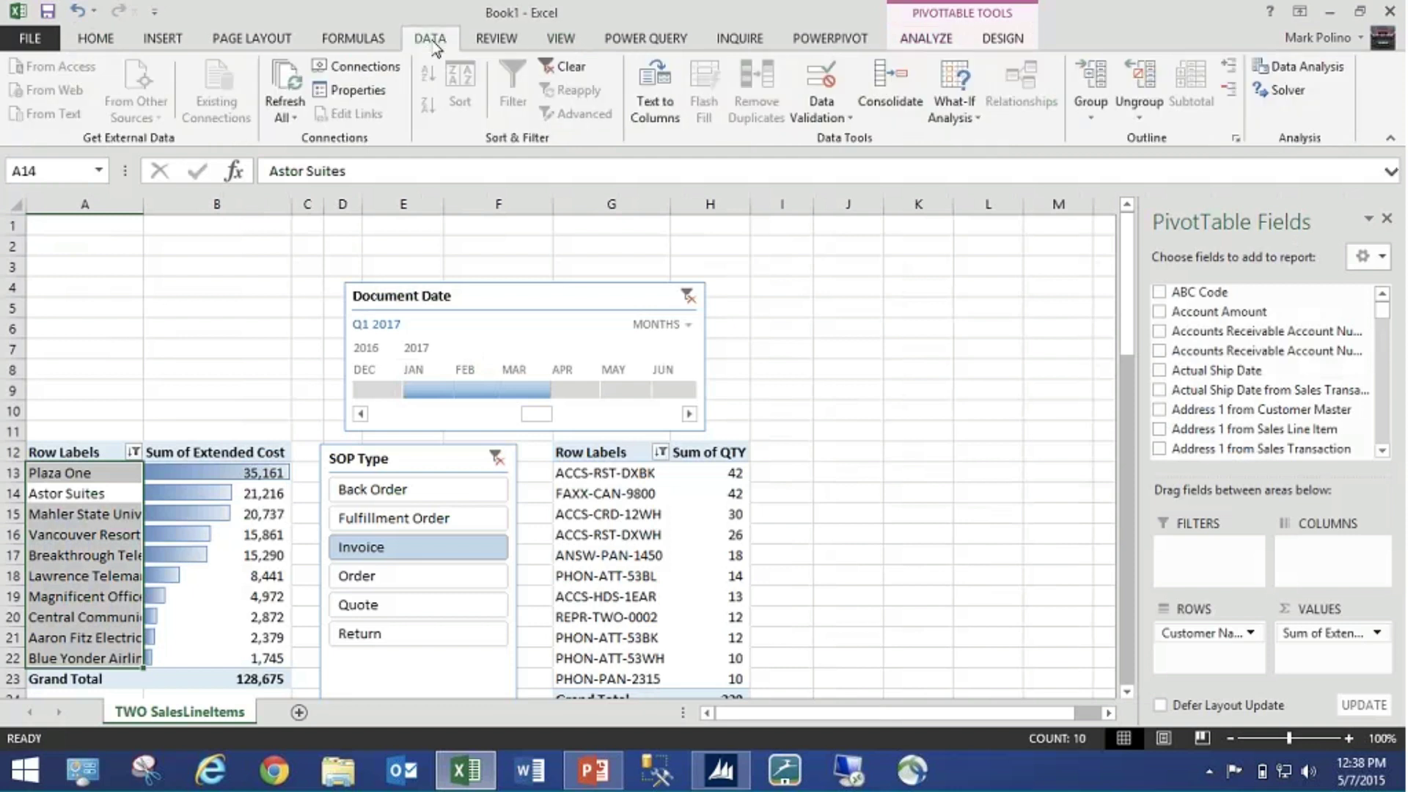
{"action": "left_click", "coordinate": [385, 69]}
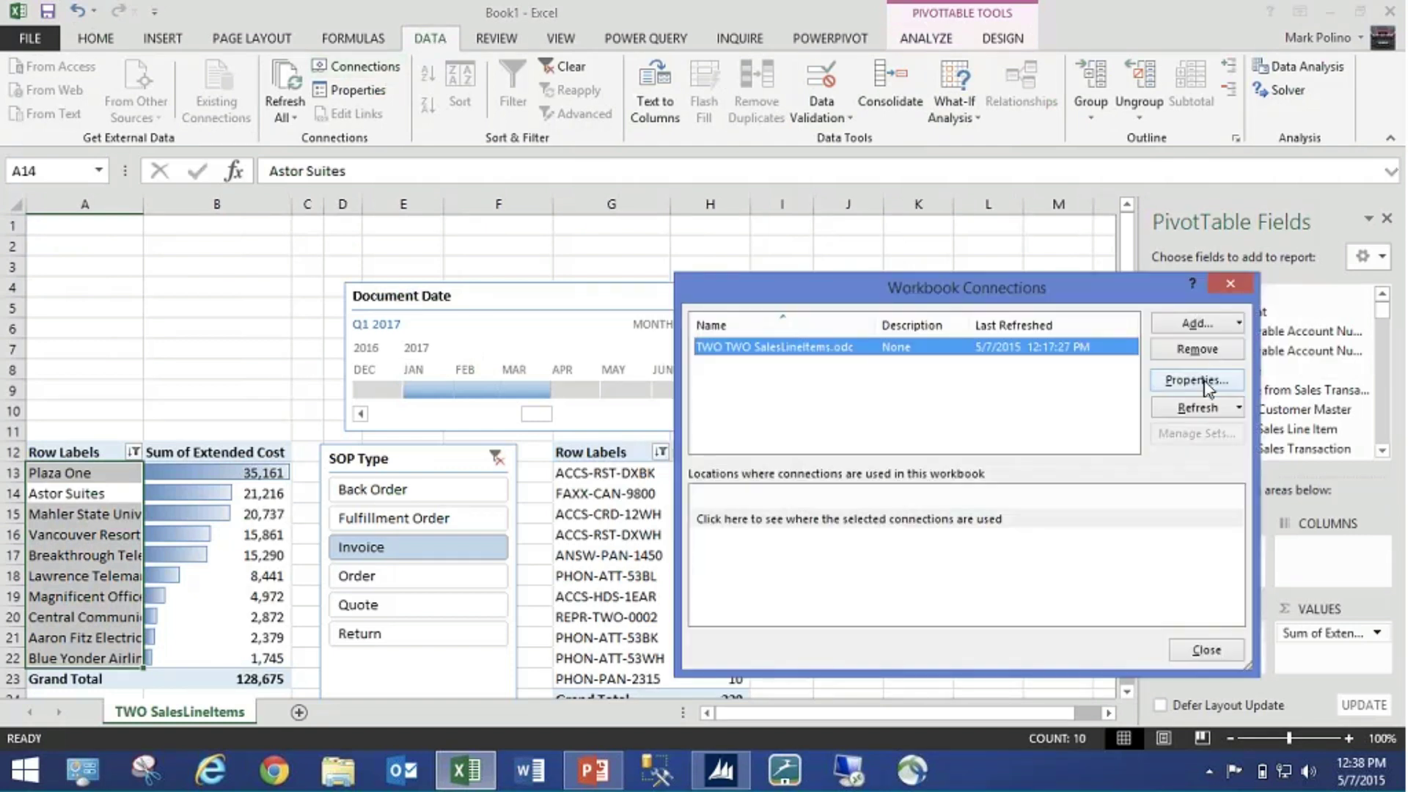
{"action": "left_click", "coordinate": [1205, 383]}
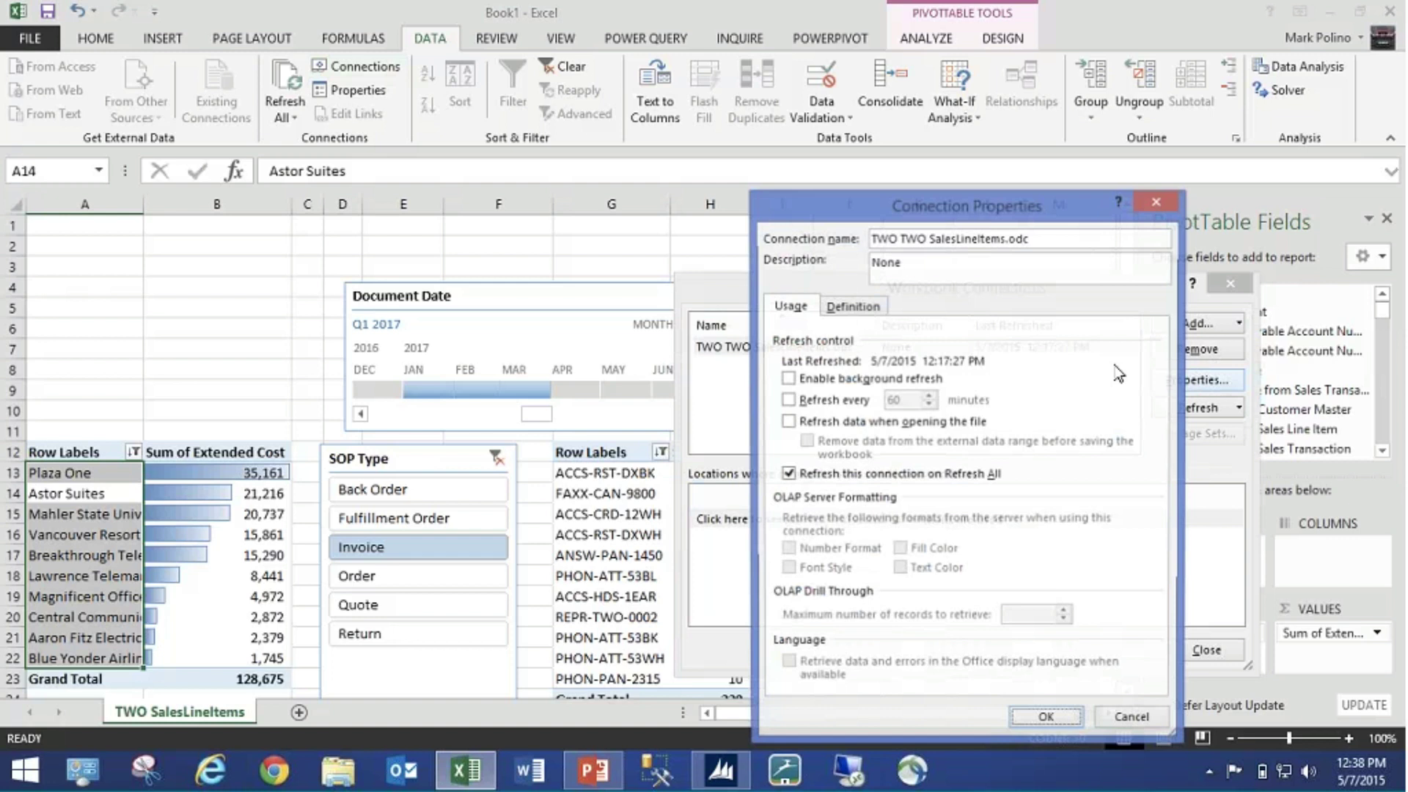
{"action": "left_click", "coordinate": [871, 308]}
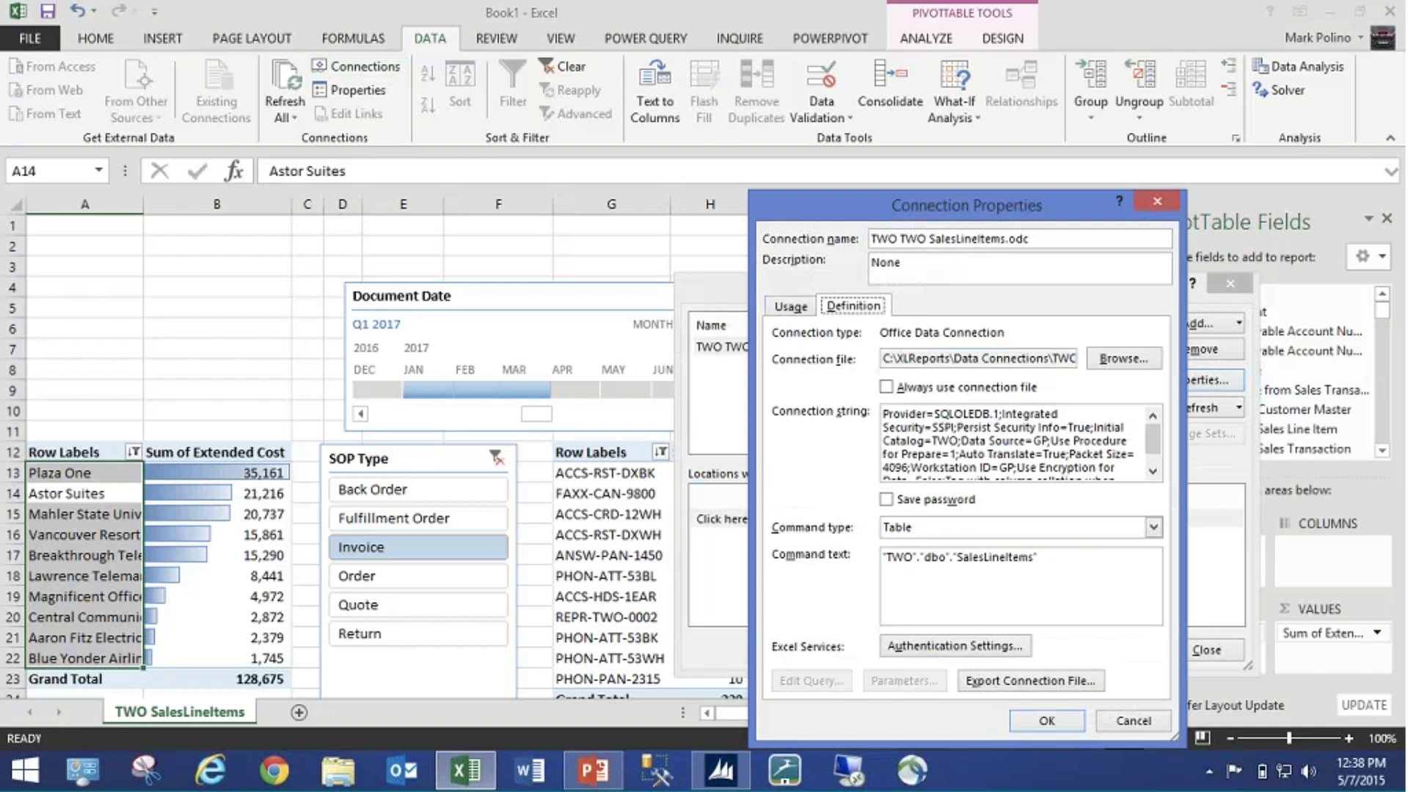
{"action": "left_click", "coordinate": [1133, 721]}
{"action": "left_click", "coordinate": [1206, 650]}
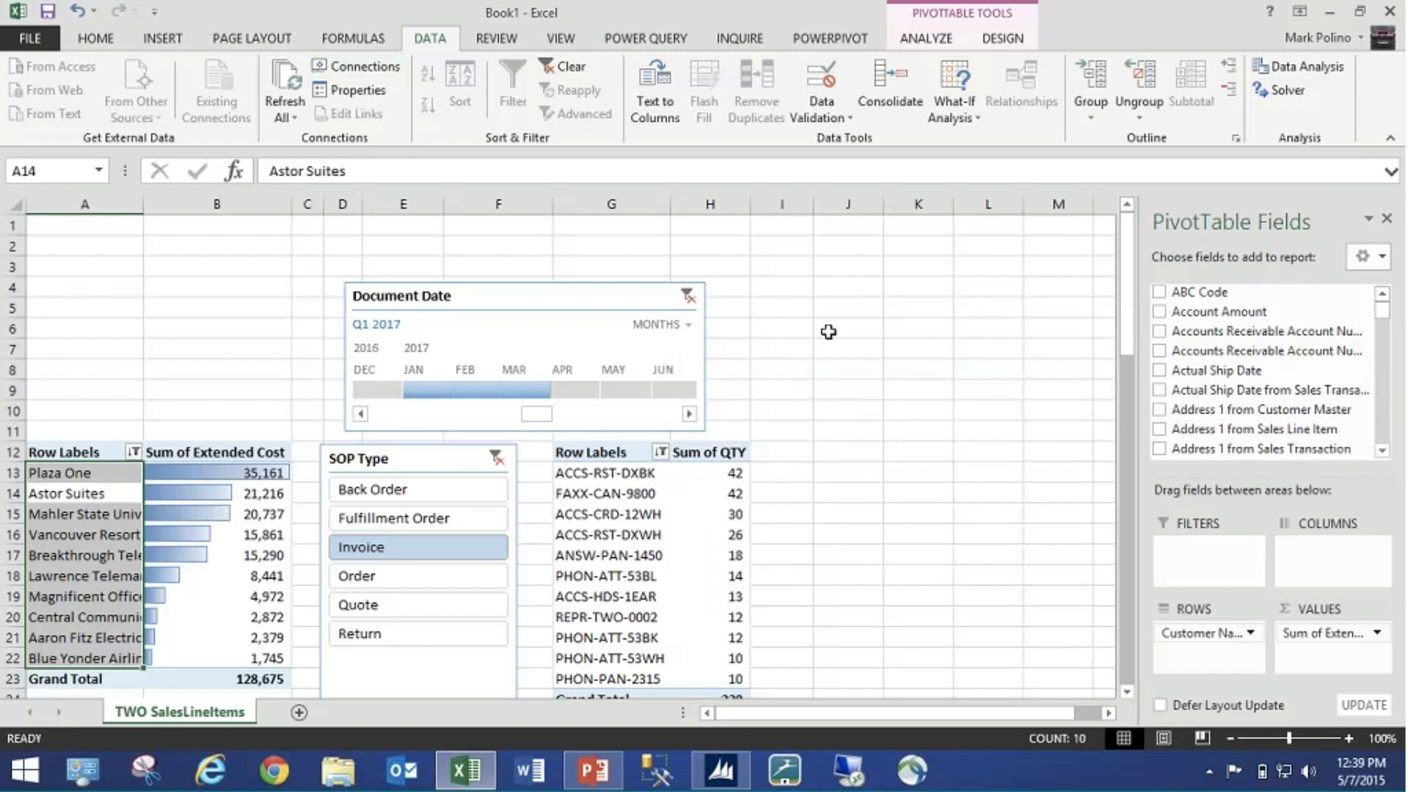
- Read along the connection file path in the SalesLineItems connection definition and close the workbook connections without changes
{"action": "left_click", "coordinate": [390, 75]}
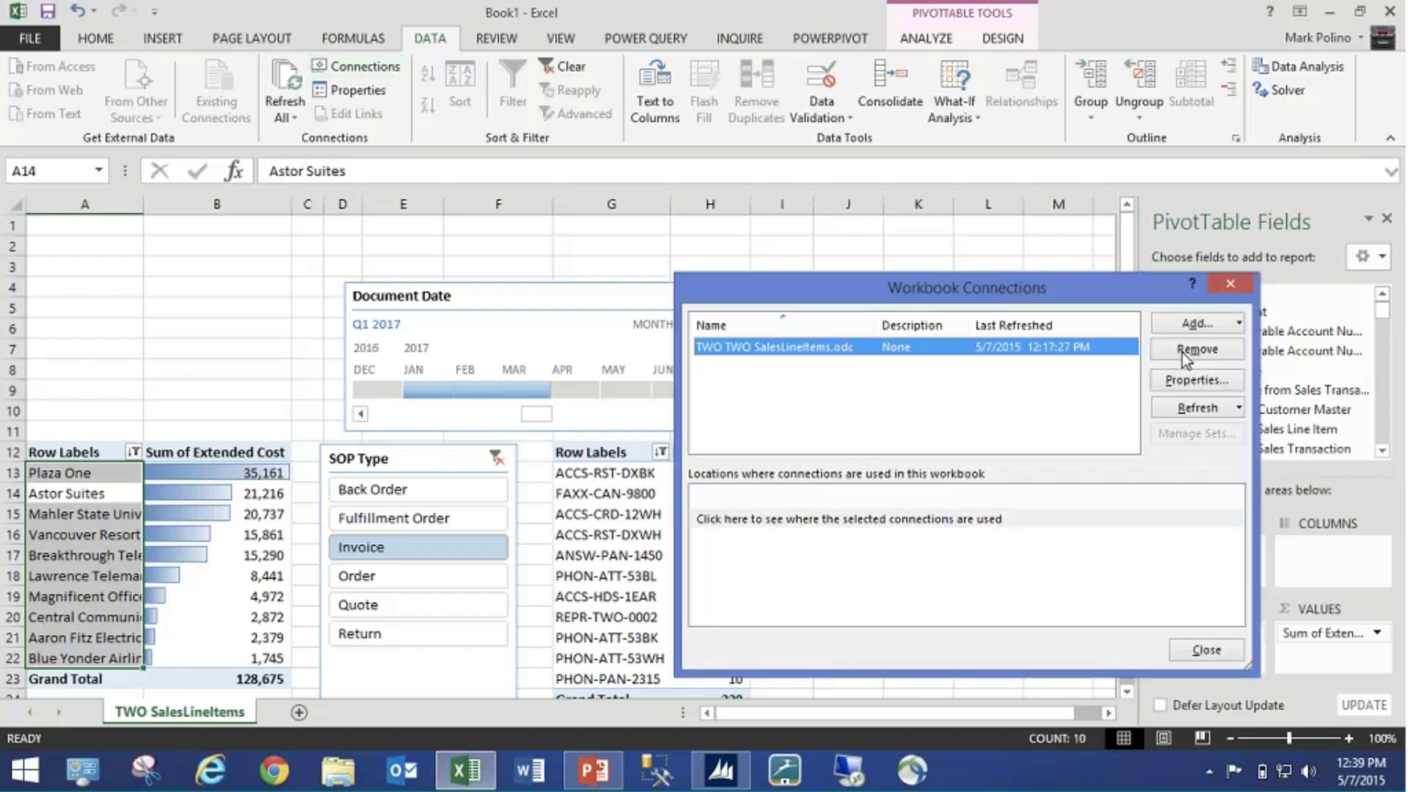
{"action": "left_click", "coordinate": [1195, 380]}
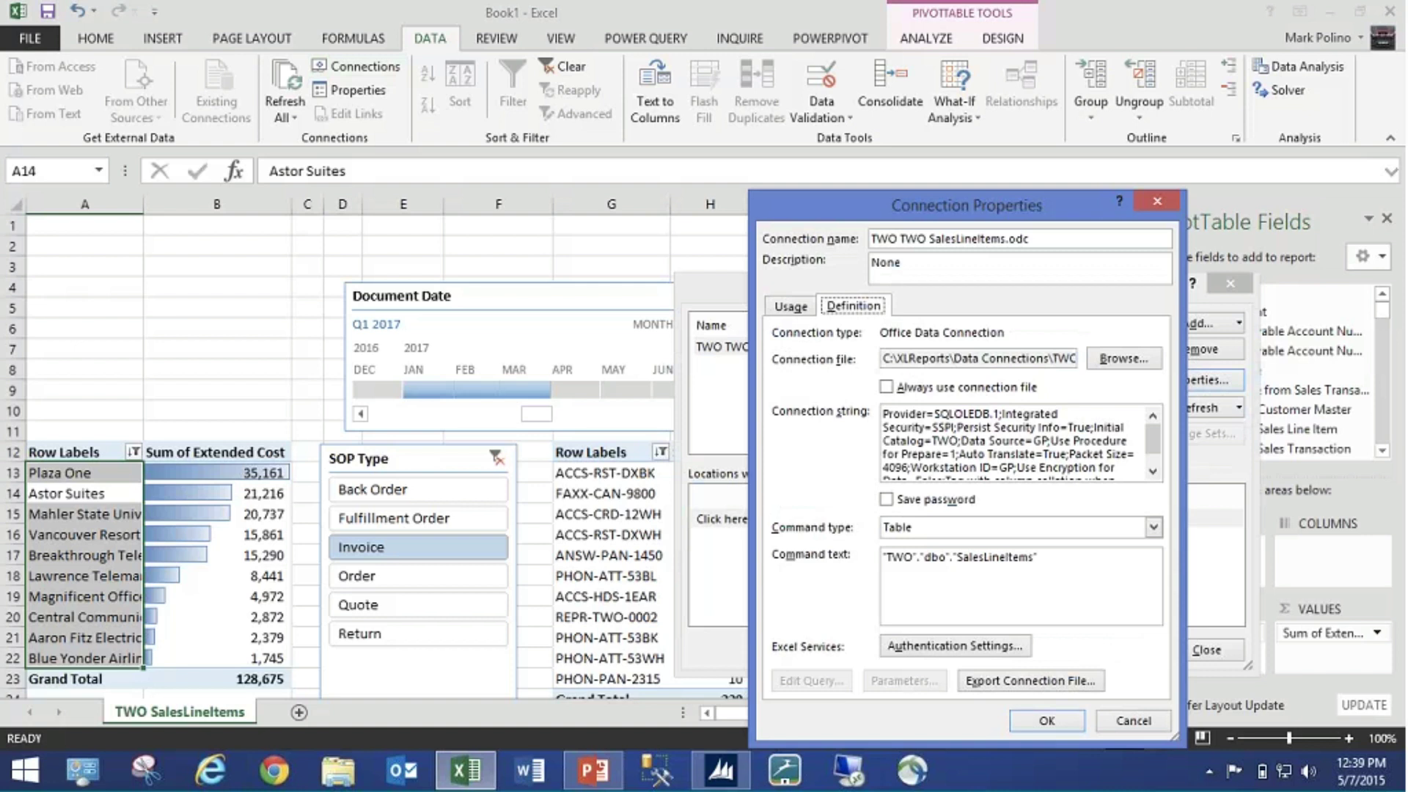
{"action": "left_click", "coordinate": [1063, 359]}
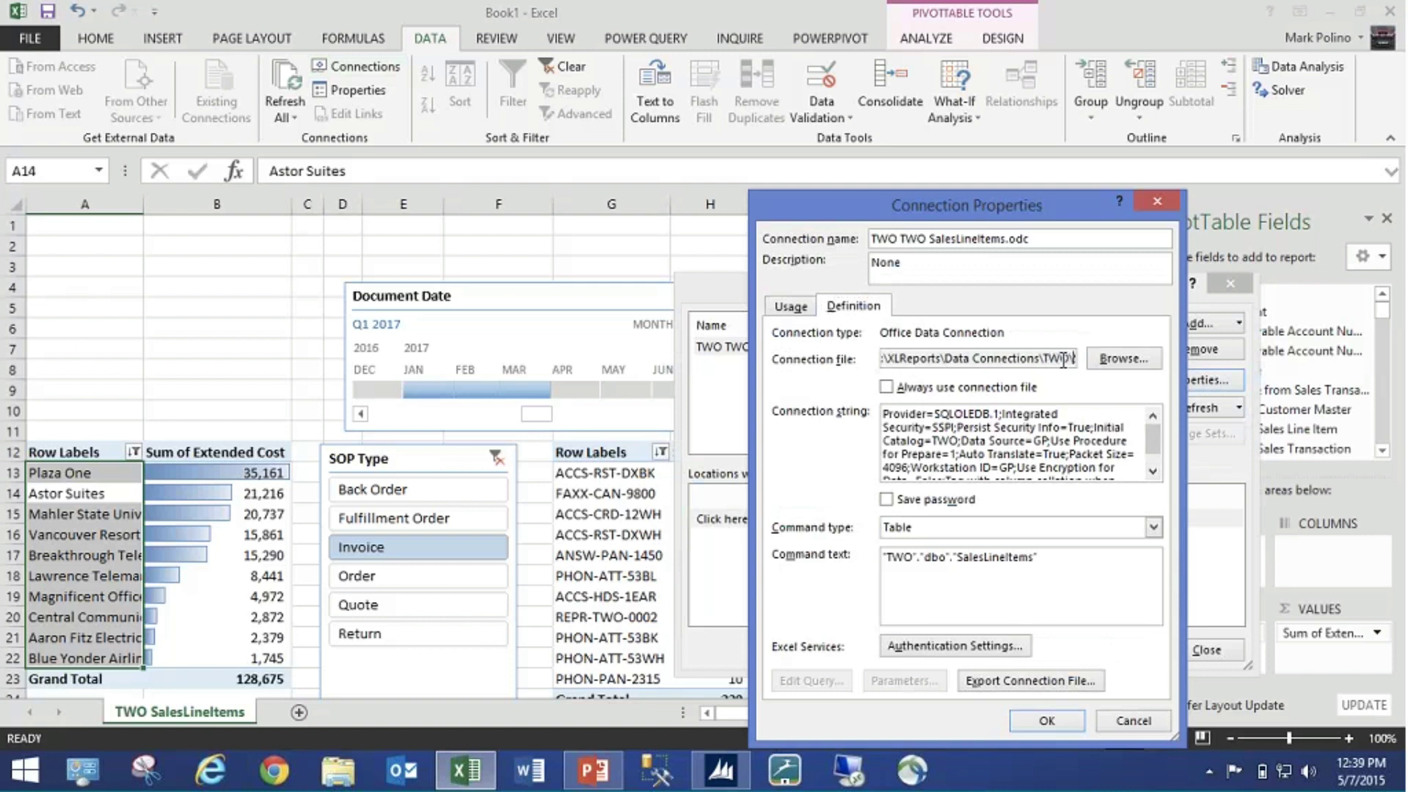
{"action": "key", "text": "Right"}
{"action": "key", "text": "Right"}
{"action": "key", "text": "Right"}
{"action": "key", "text": "Right"}
{"action": "key", "text": "Right"}
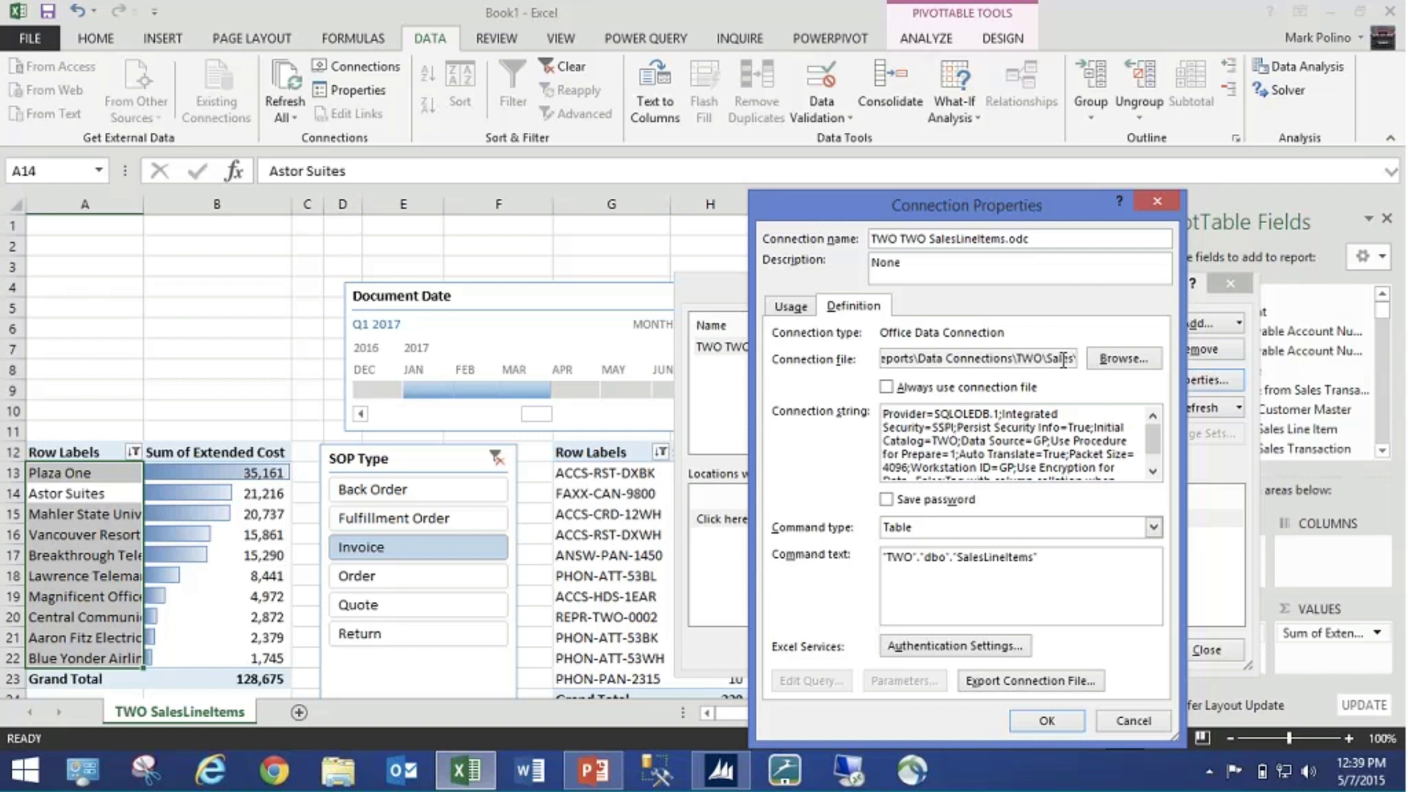
{"action": "left_click", "coordinate": [1136, 722]}
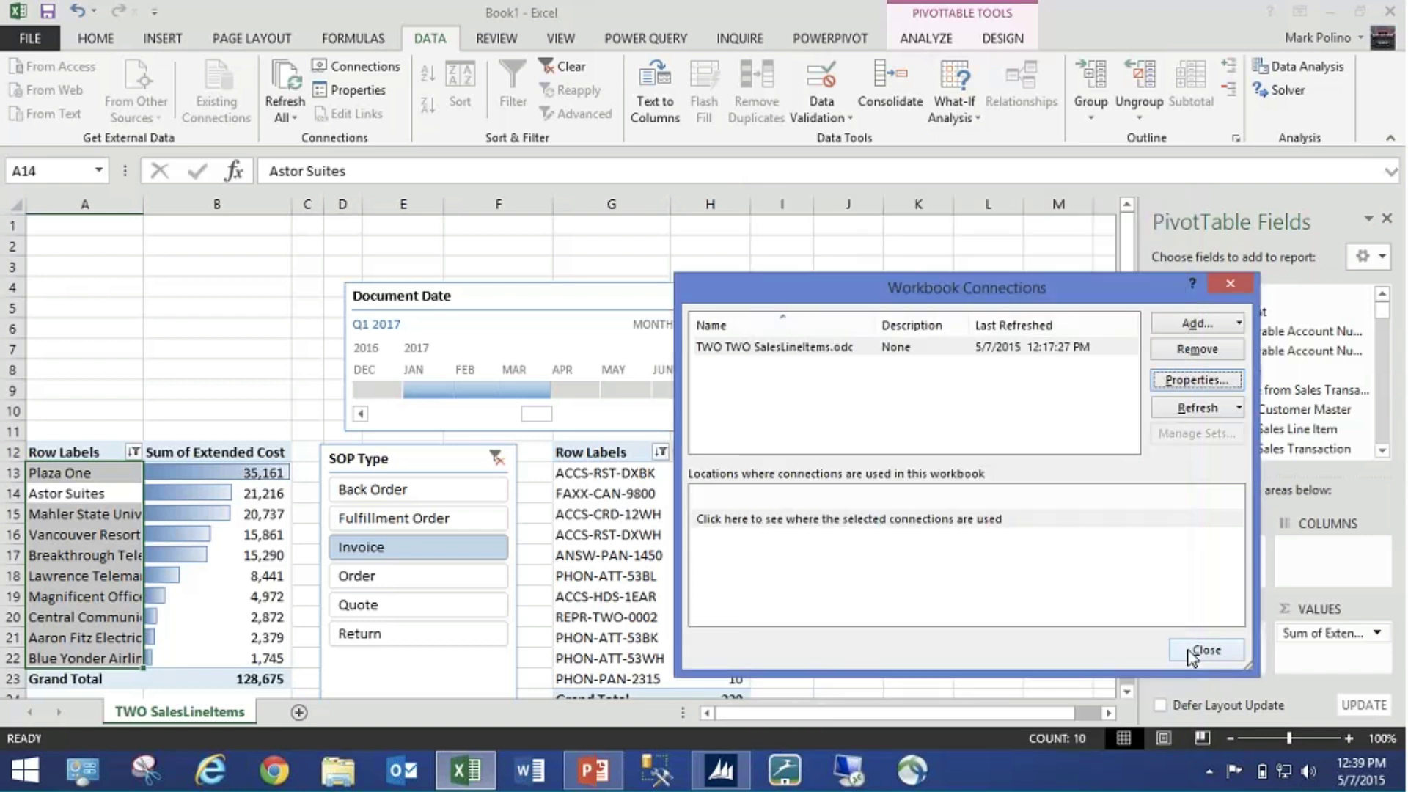
{"action": "left_click", "coordinate": [1206, 650]}
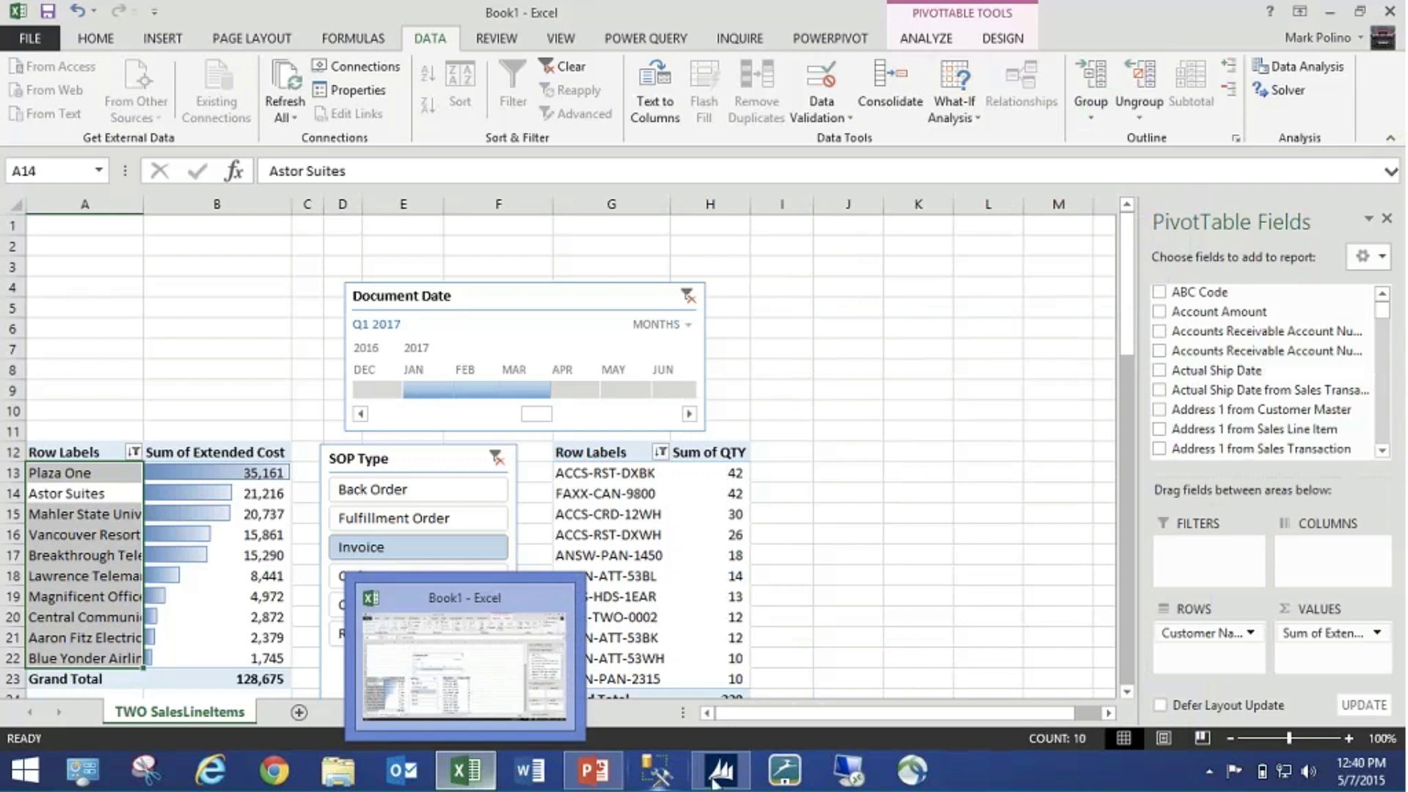
- Deselect the customer PivotTable and move the Document Date timeline slightly right, above the SOP Type slicer and the item PivotTable
{"action": "mouse_move", "coordinate": [714, 781]}
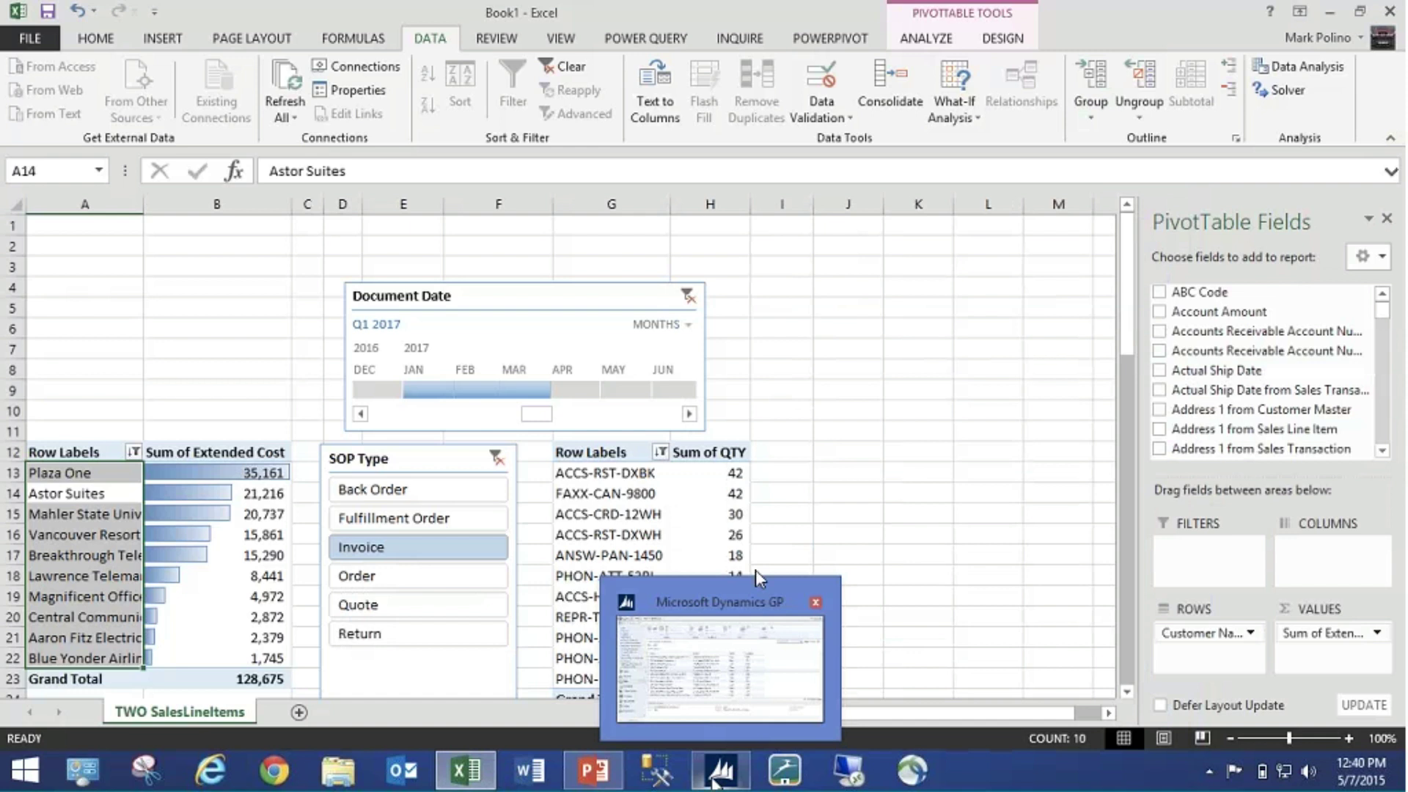
{"action": "left_click", "coordinate": [839, 513]}
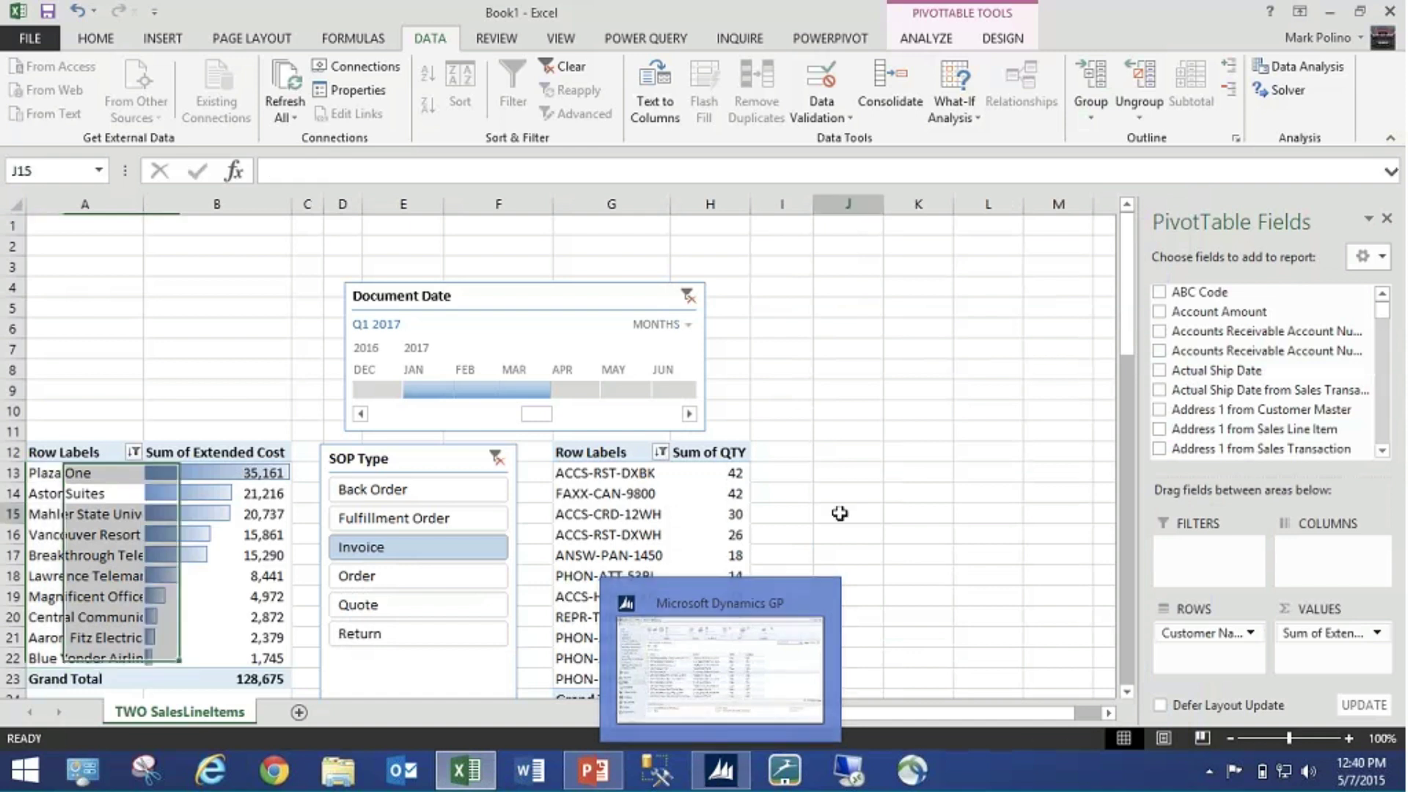
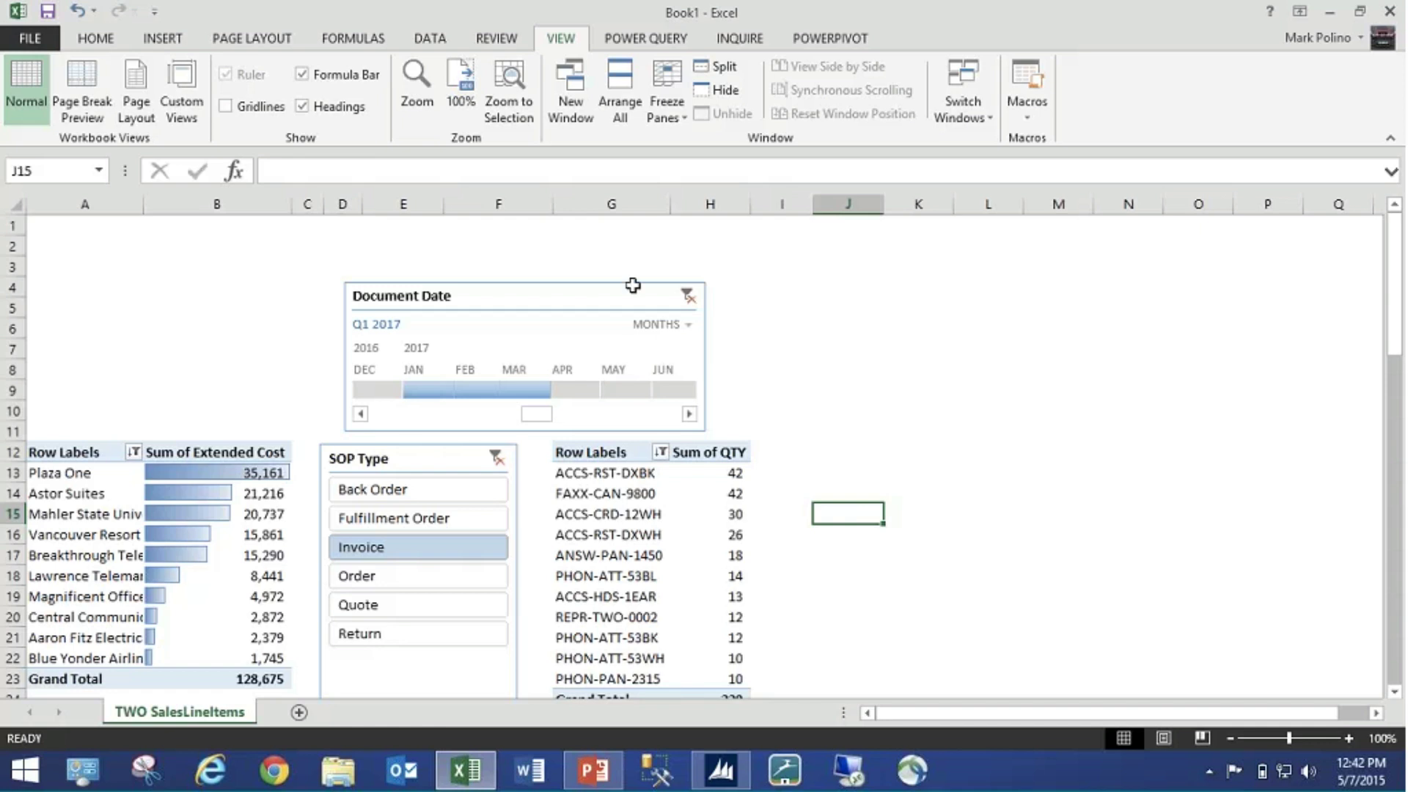
{"action": "left_click_drag", "start_coordinate": [633, 286], "coordinate": [650, 293]}
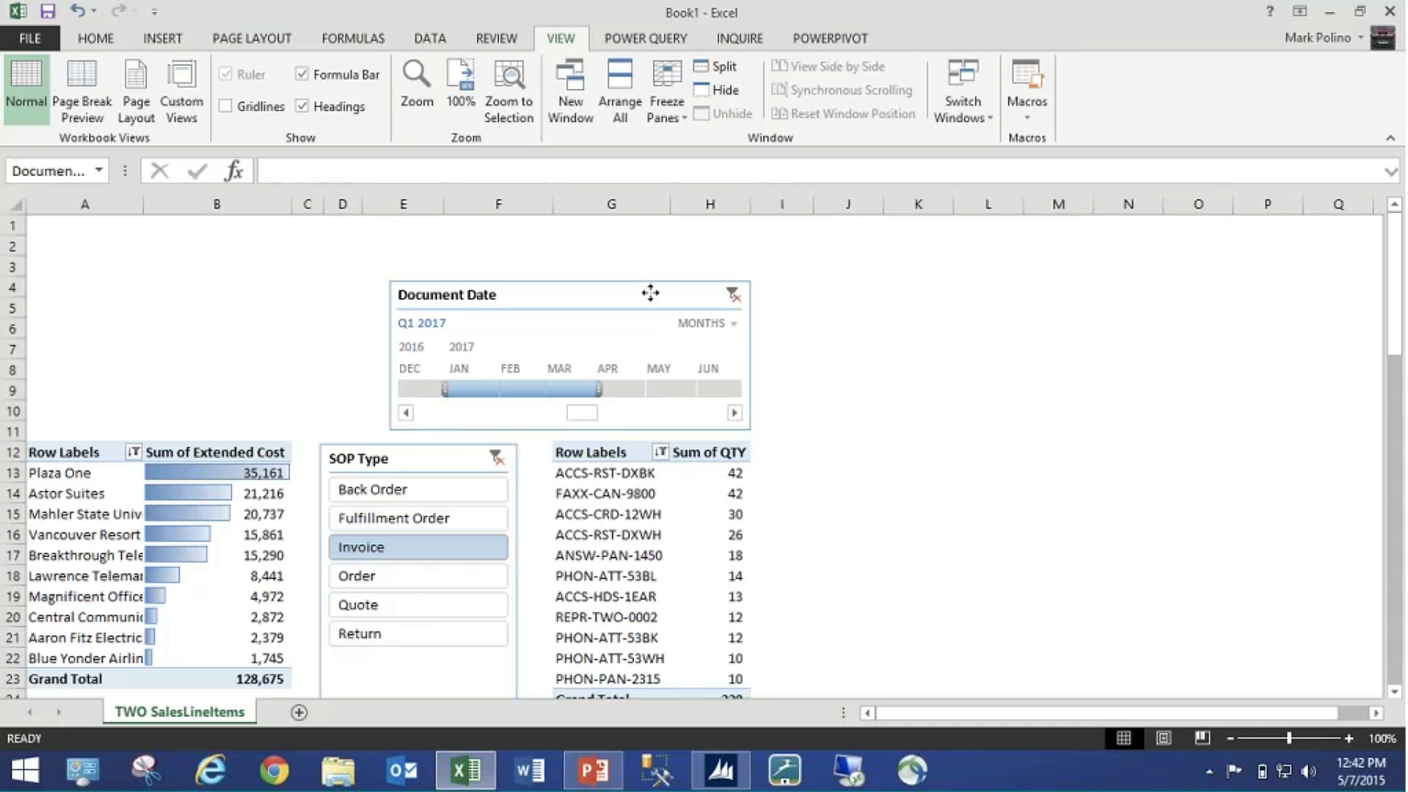
{"action": "left_click", "coordinate": [650, 293]}
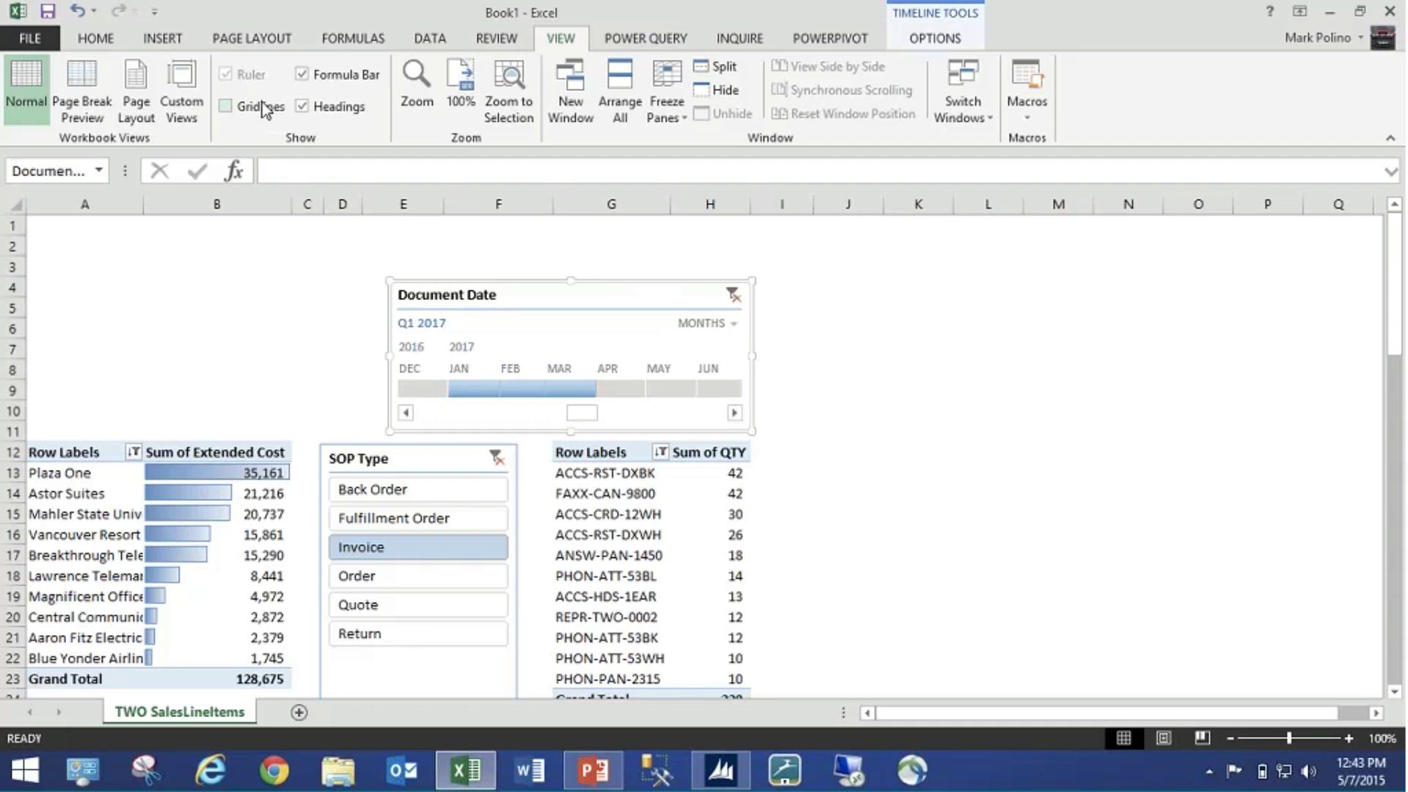
- Insert the smiling yellow star clip art from an online Bing image search for "star"
{"action": "left_click", "coordinate": [166, 42]}
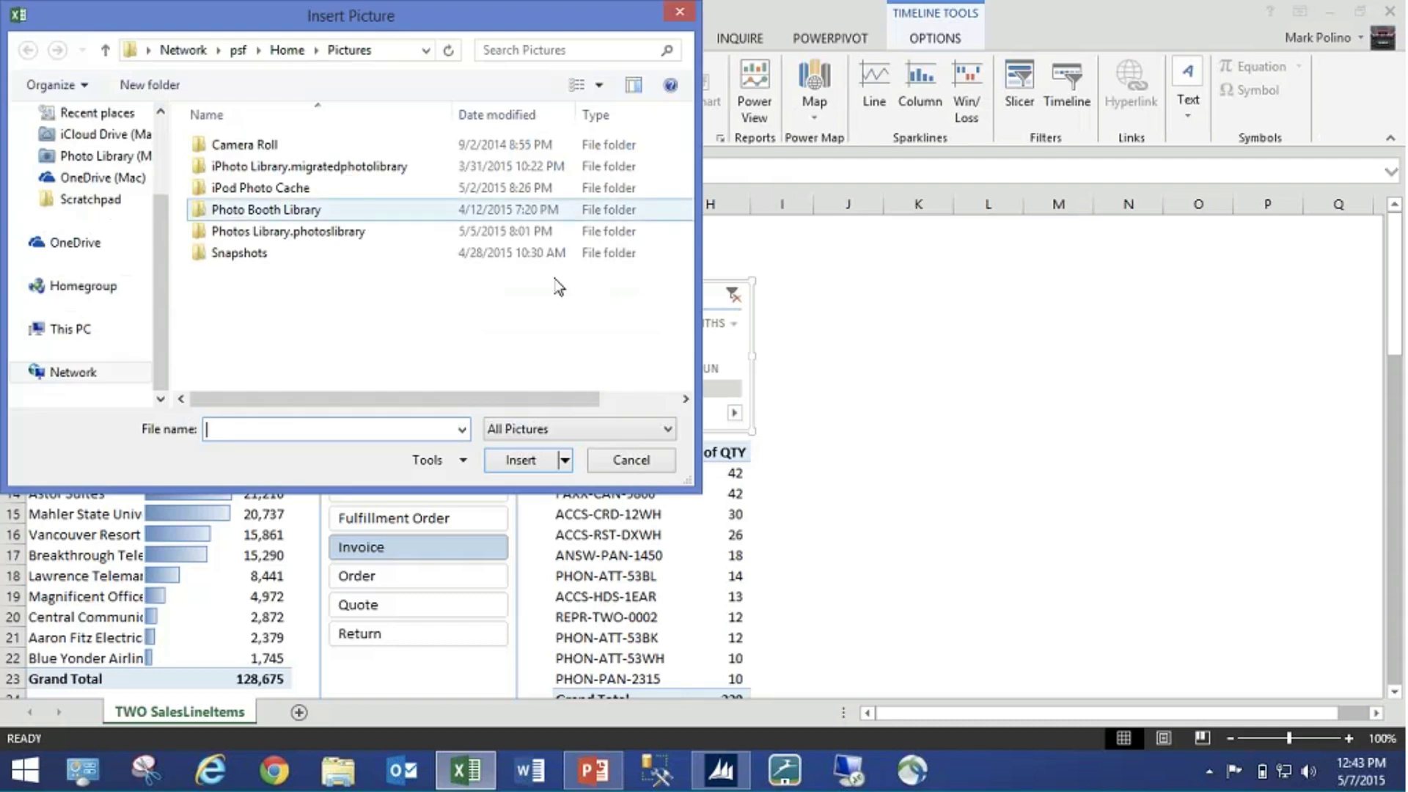
{"action": "left_click", "coordinate": [643, 459]}
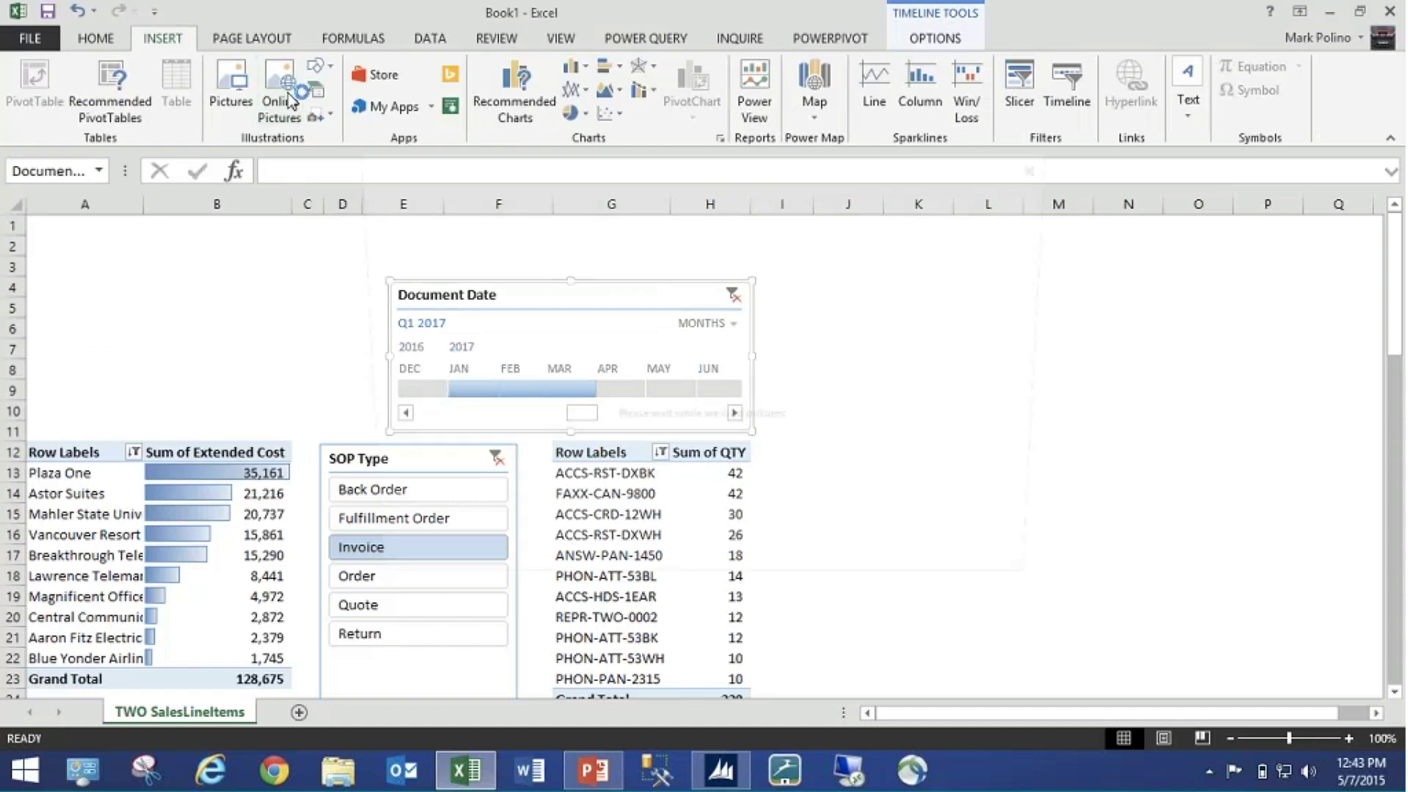
{"action": "left_click", "coordinate": [290, 96]}
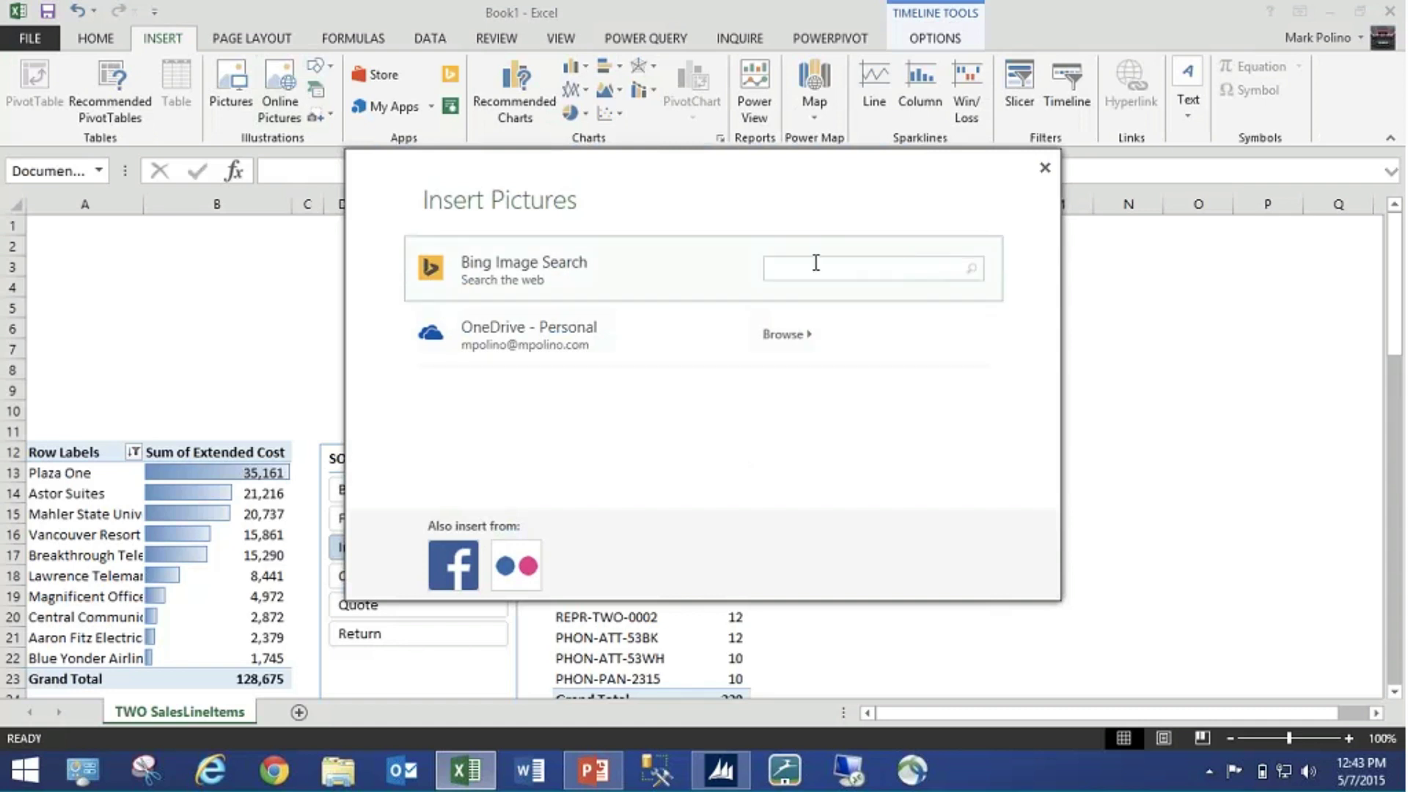
{"action": "type", "text": "star"}
{"action": "key", "text": "Return"}
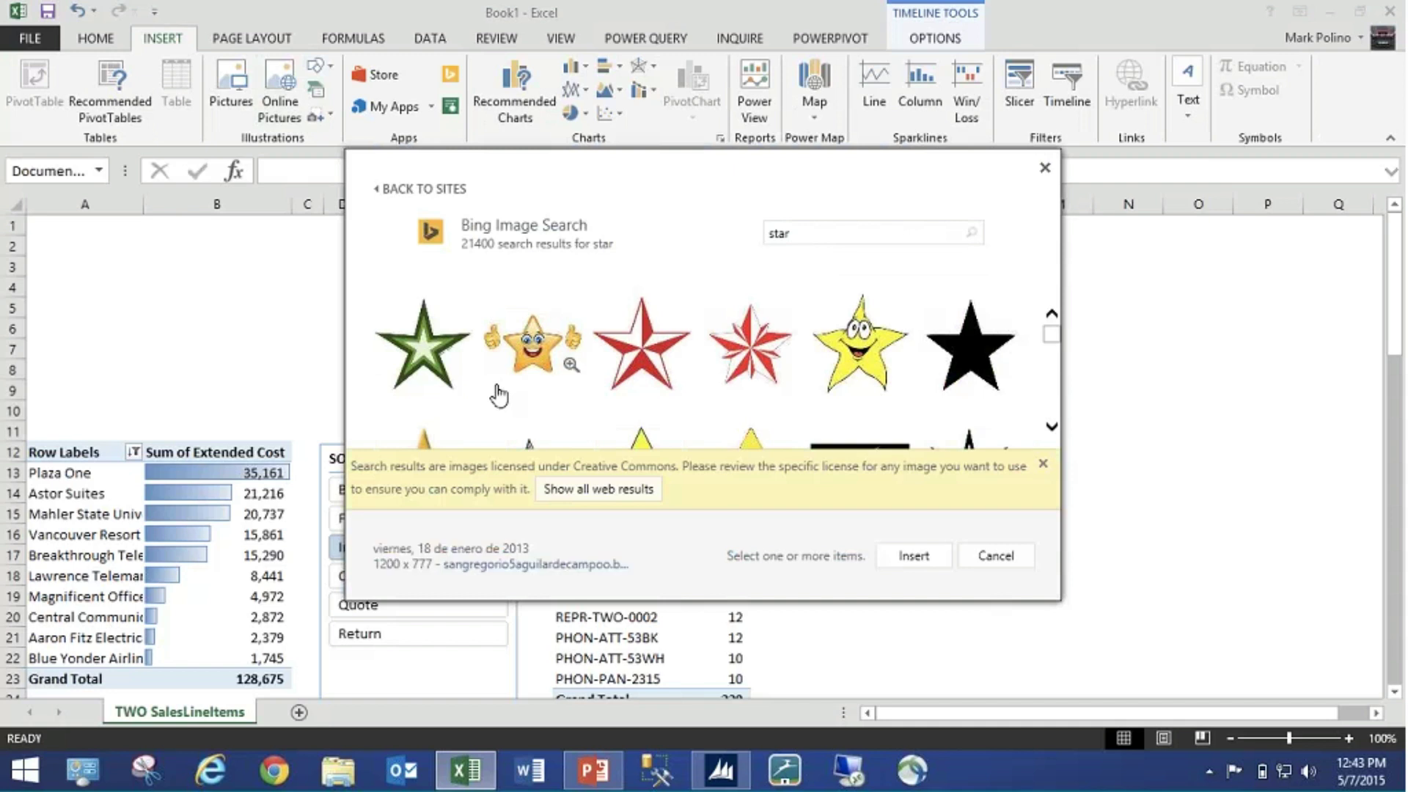
{"action": "left_click", "coordinate": [430, 372]}
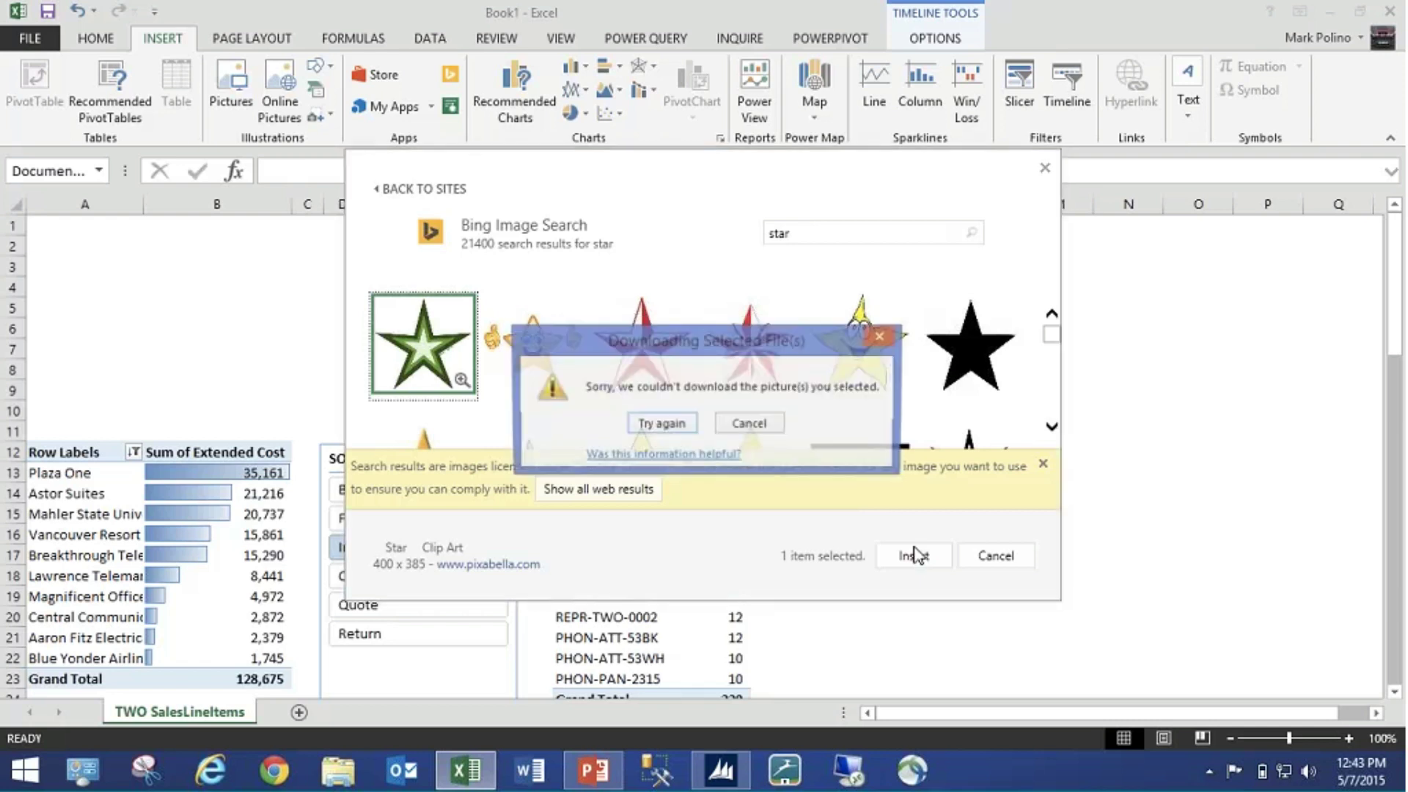
{"action": "left_click", "coordinate": [751, 424]}
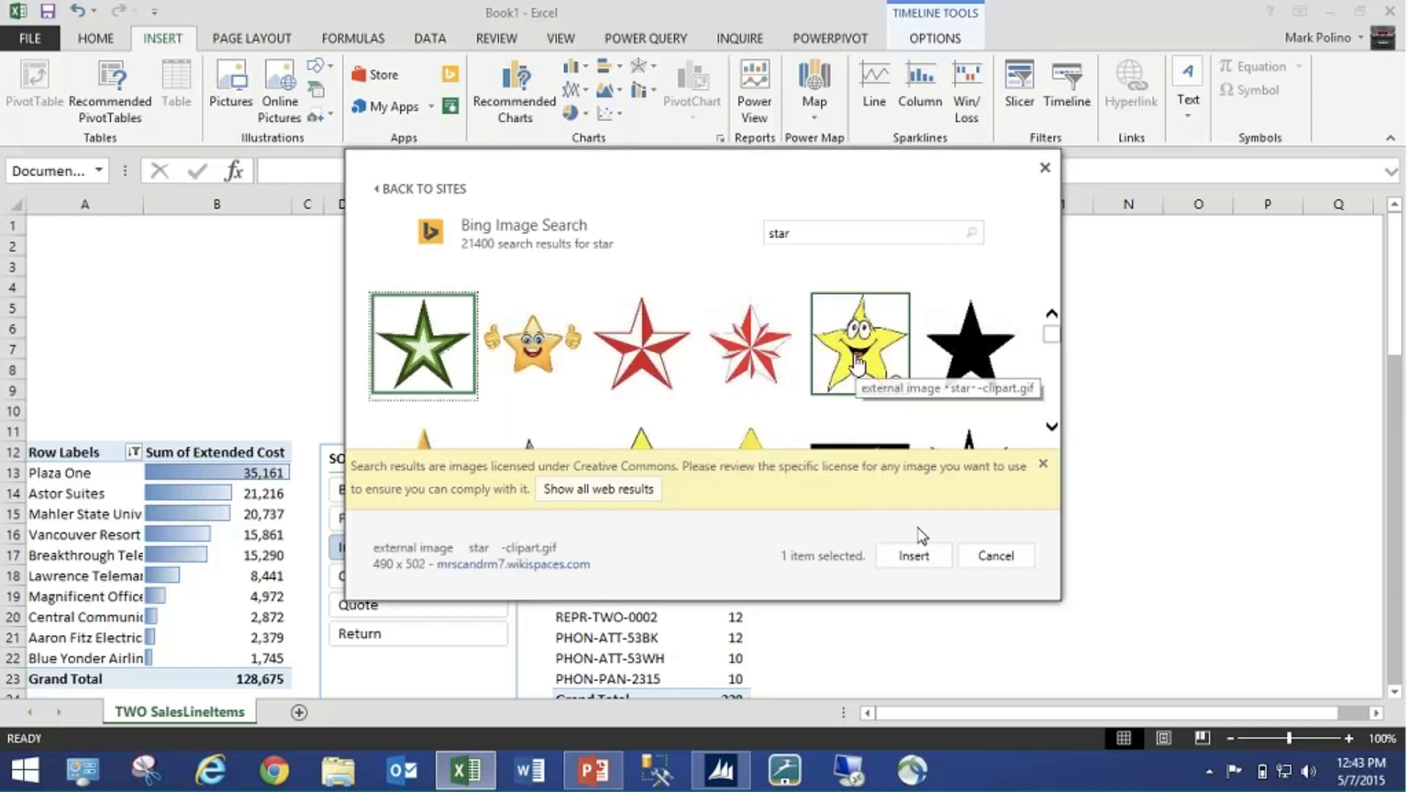
{"action": "left_click", "coordinate": [913, 557]}
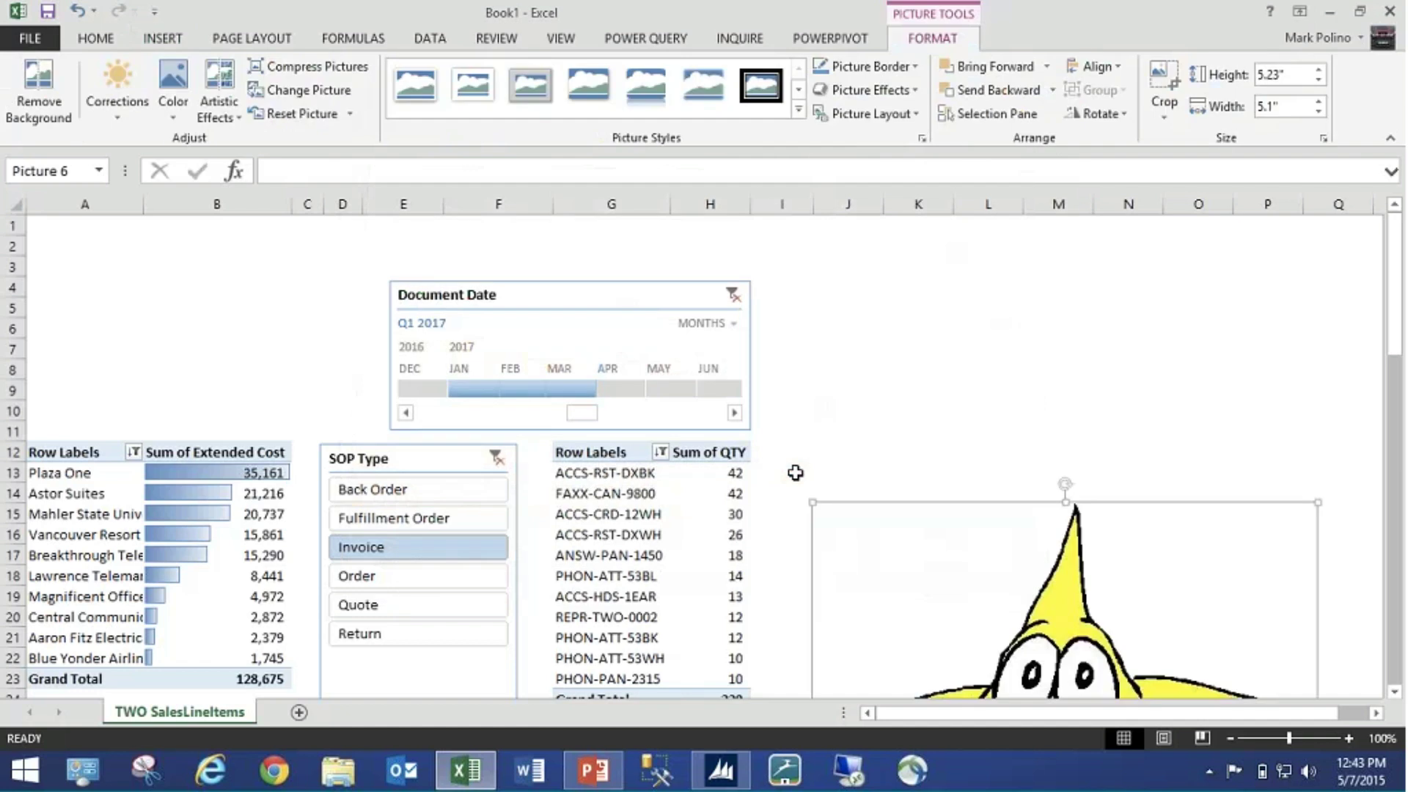
- Shrink the star picture to about 1.4" high by 1.37" wide and place it just left of the Document Date timeline
{"action": "left_click_drag", "start_coordinate": [1318, 502], "coordinate": [848, 277]}
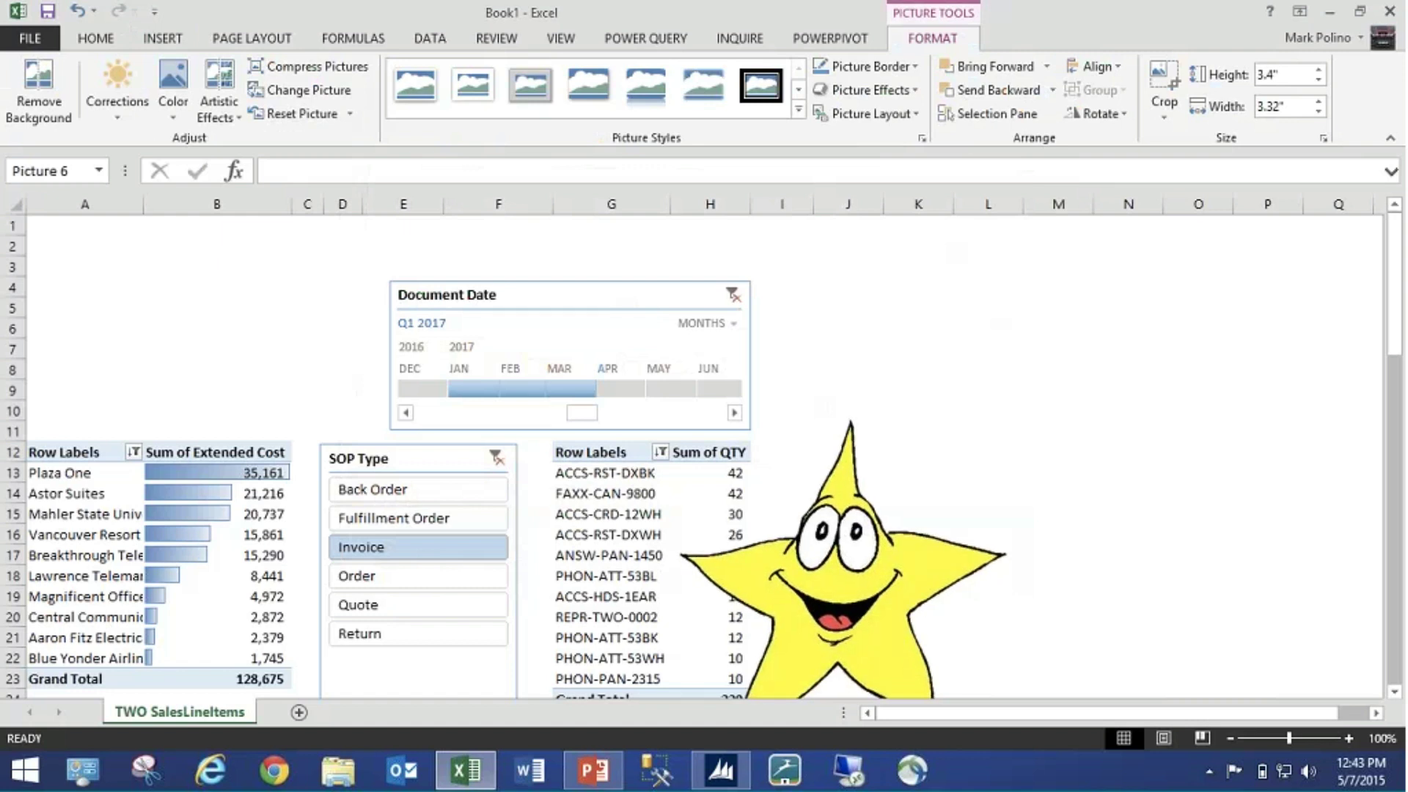
{"action": "left_click_drag", "start_coordinate": [964, 685], "coordinate": [930, 543]}
{"action": "left_click", "coordinate": [929, 551]}
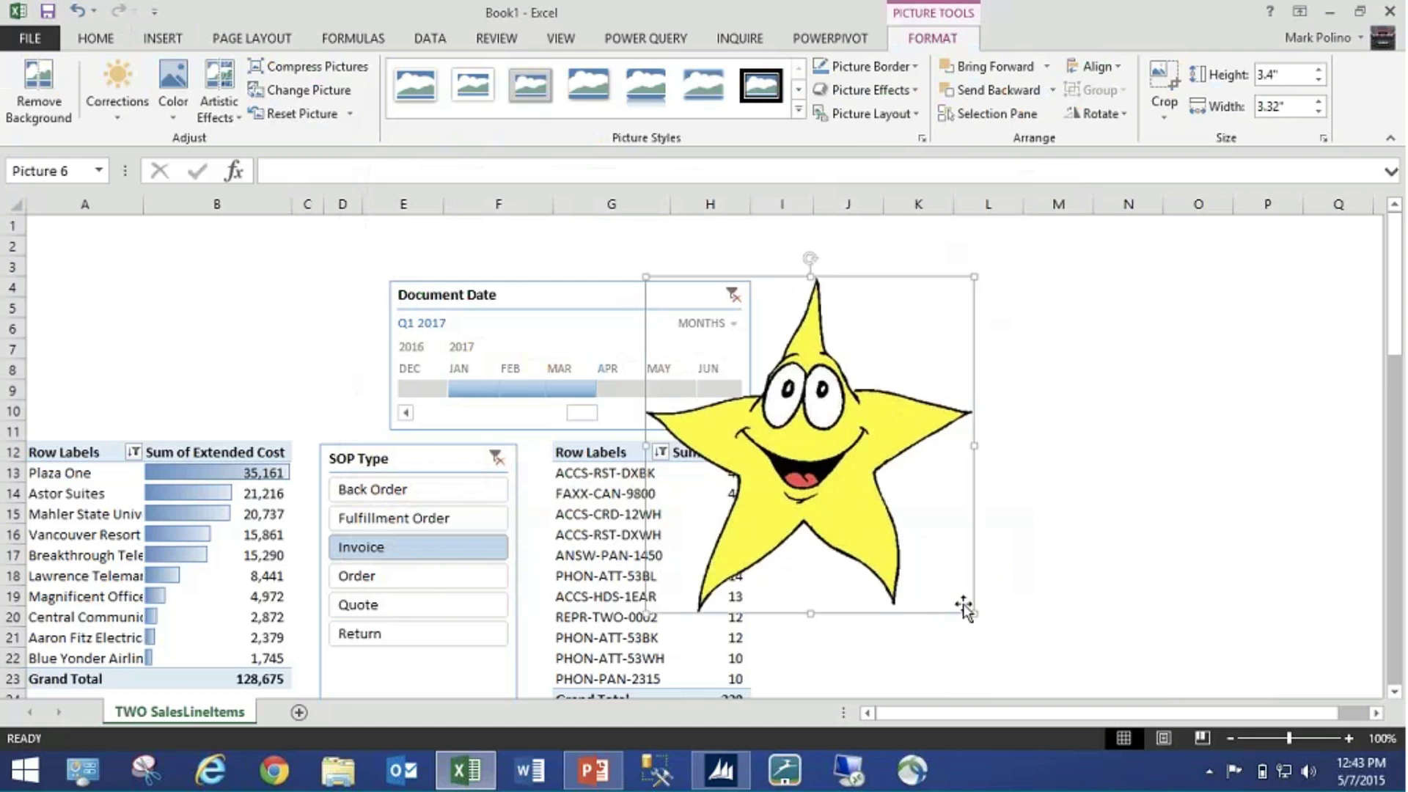
{"action": "left_click_drag", "start_coordinate": [980, 616], "coordinate": [782, 414]}
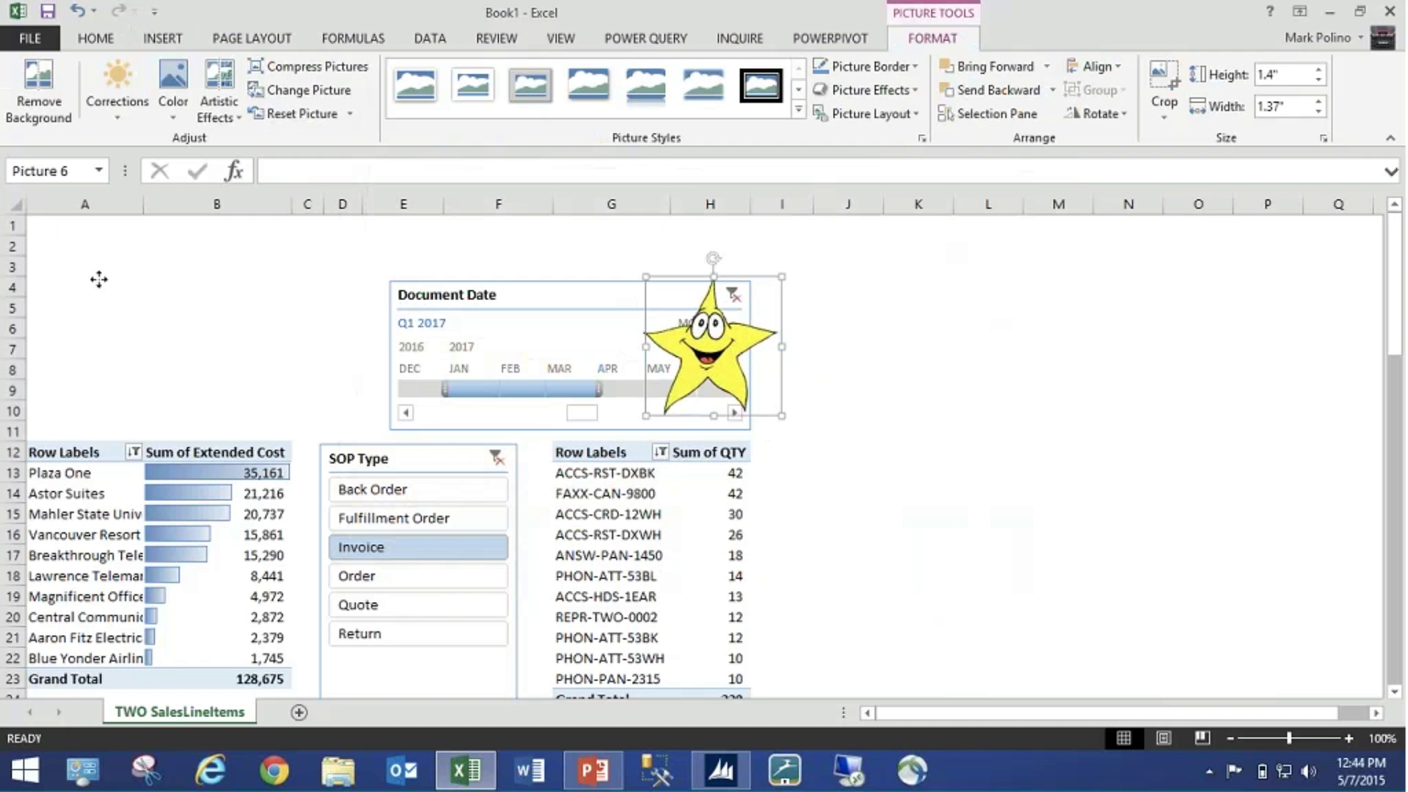
{"action": "left_click_drag", "start_coordinate": [710, 348], "coordinate": [303, 340]}
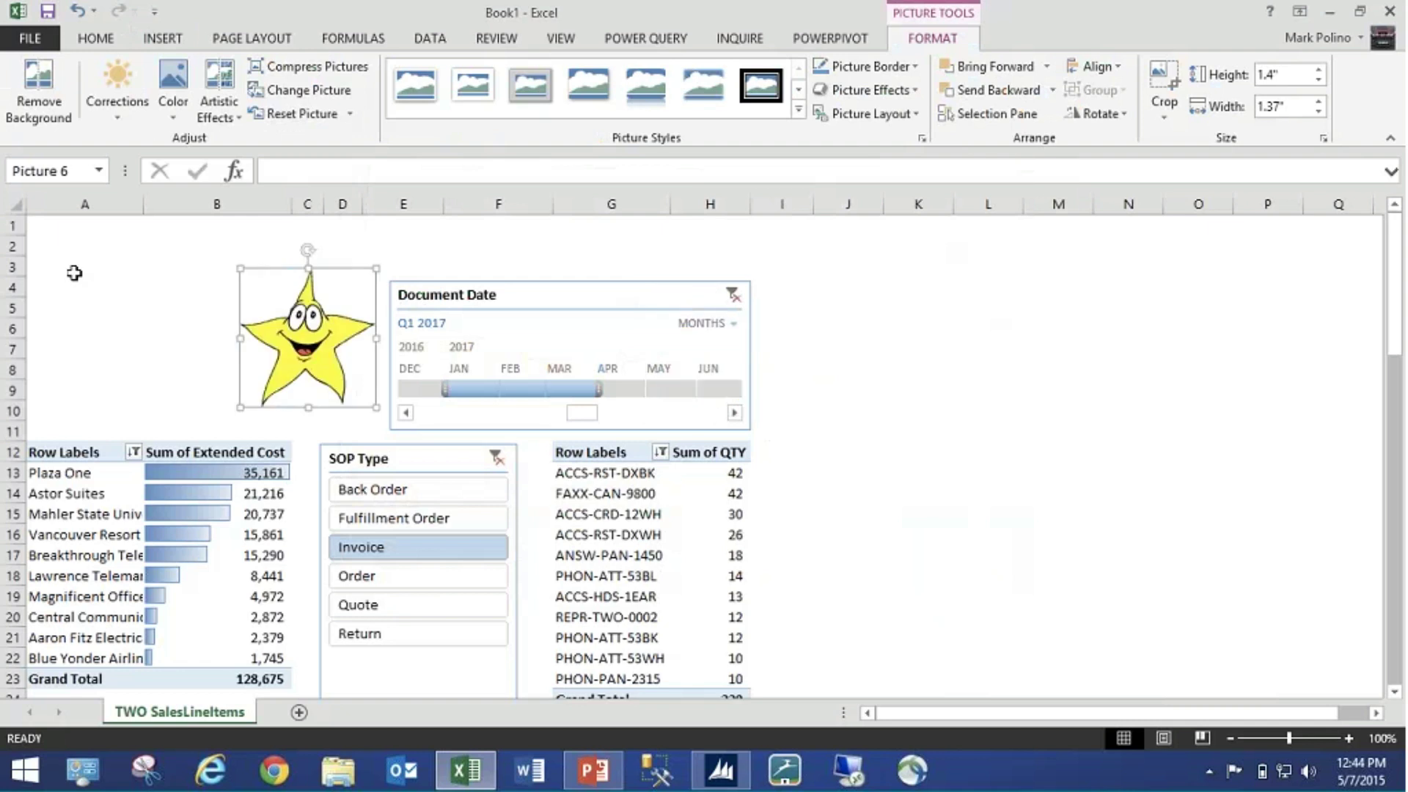
- Enter the dashboard title as "Fabrikam" in cell A4 and "Sales Dashboard" in cell A5
{"action": "left_click", "coordinate": [74, 273]}
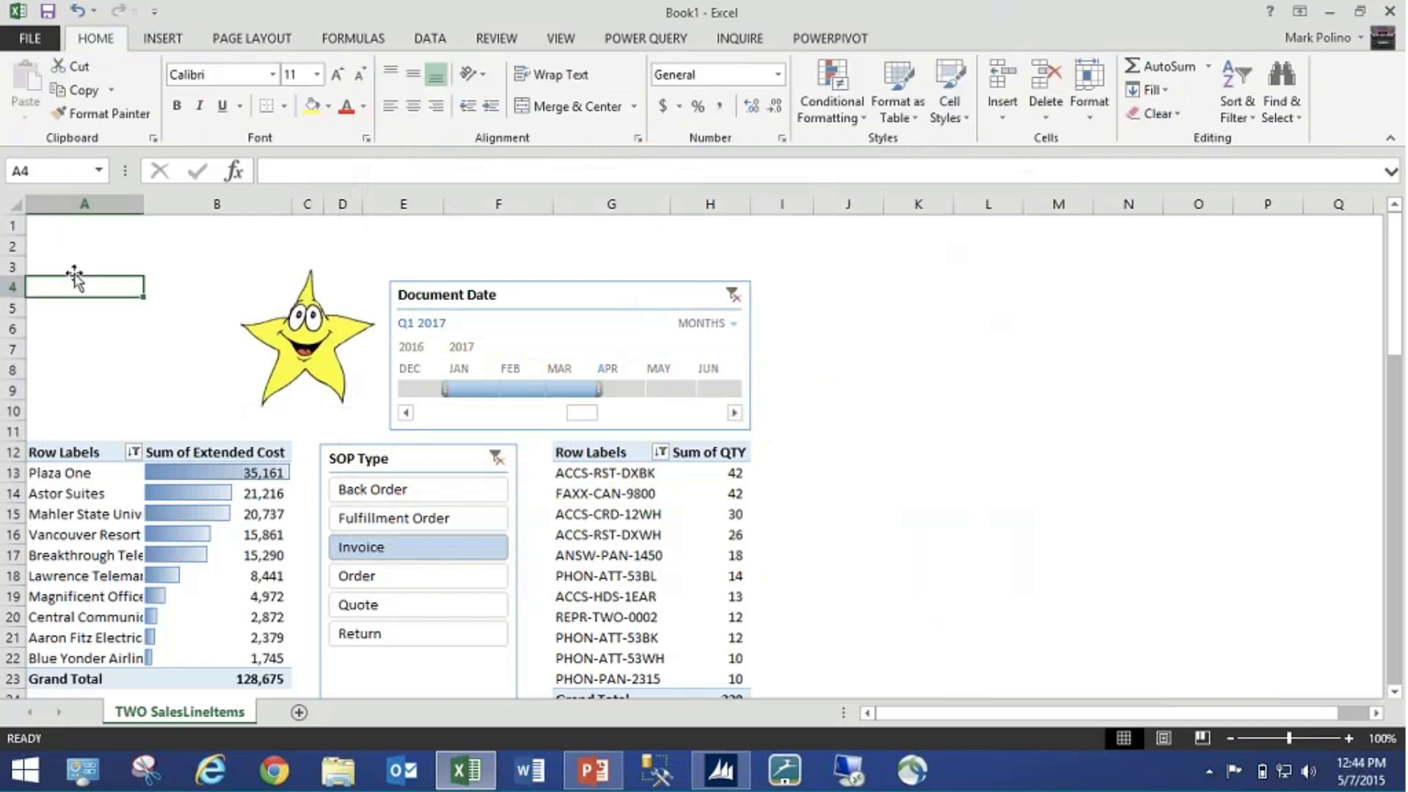
{"action": "type", "text": "Fabrikam"}
{"action": "key", "text": "Return"}
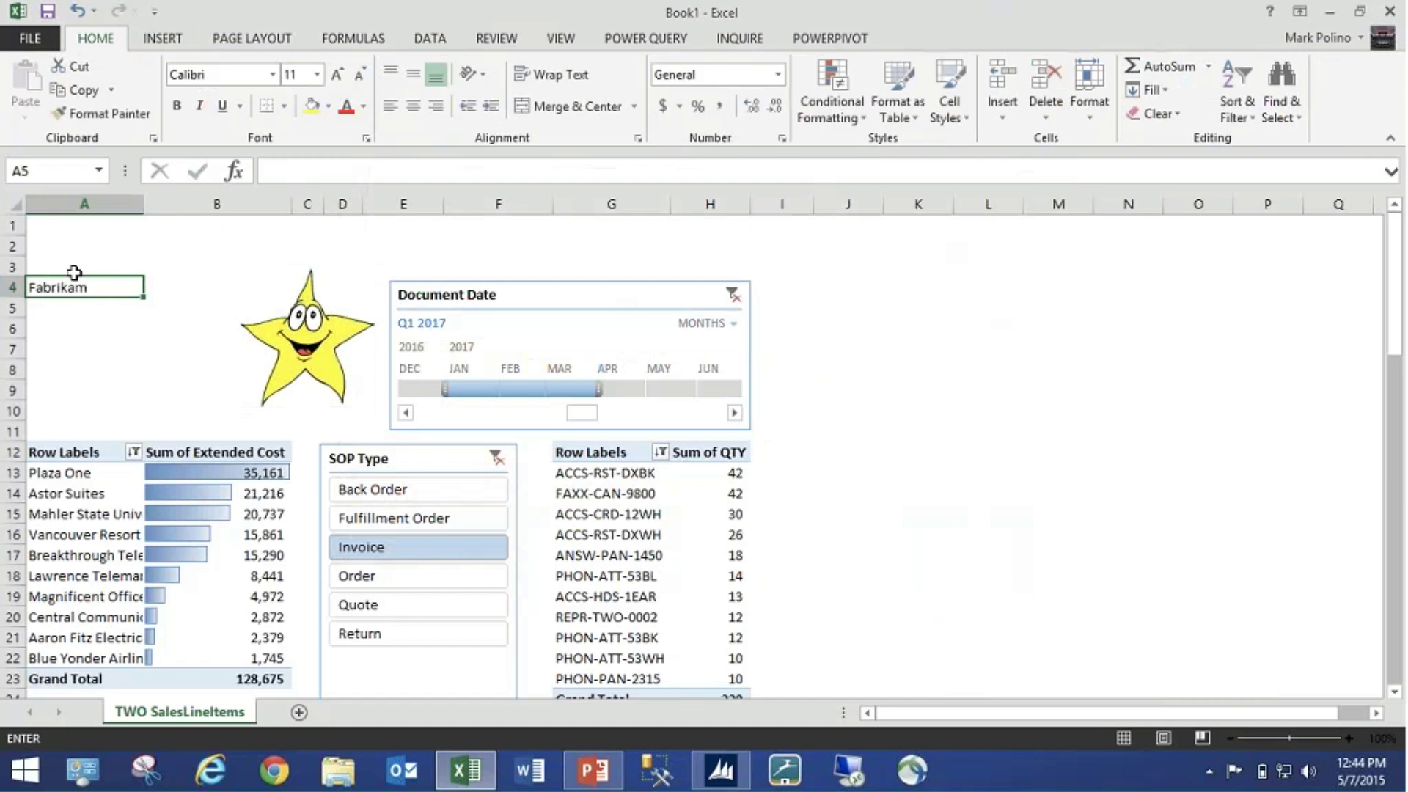
{"action": "type", "text": "Sales Da"}
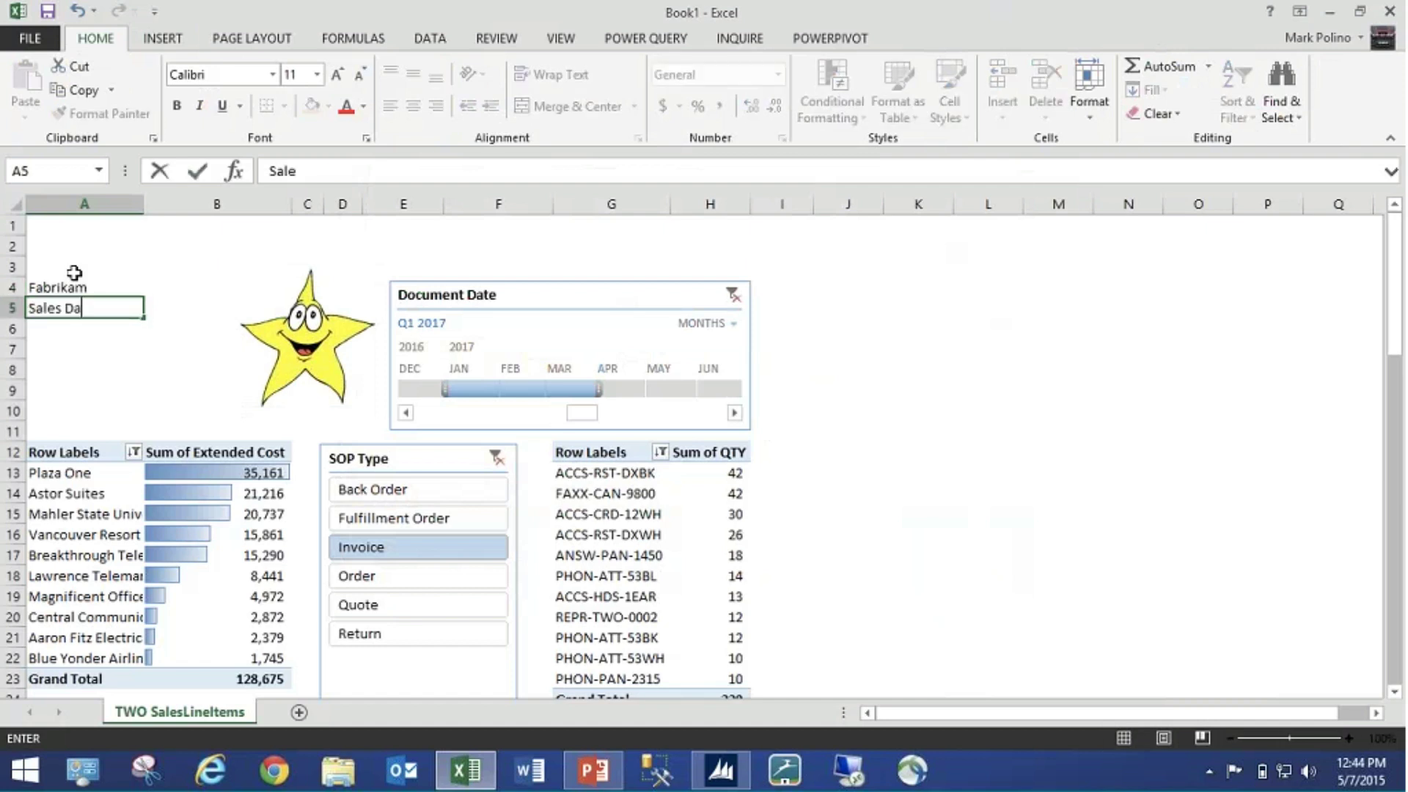
{"action": "type", "text": "shboard"}
{"action": "key", "text": "ctrl+Return"}
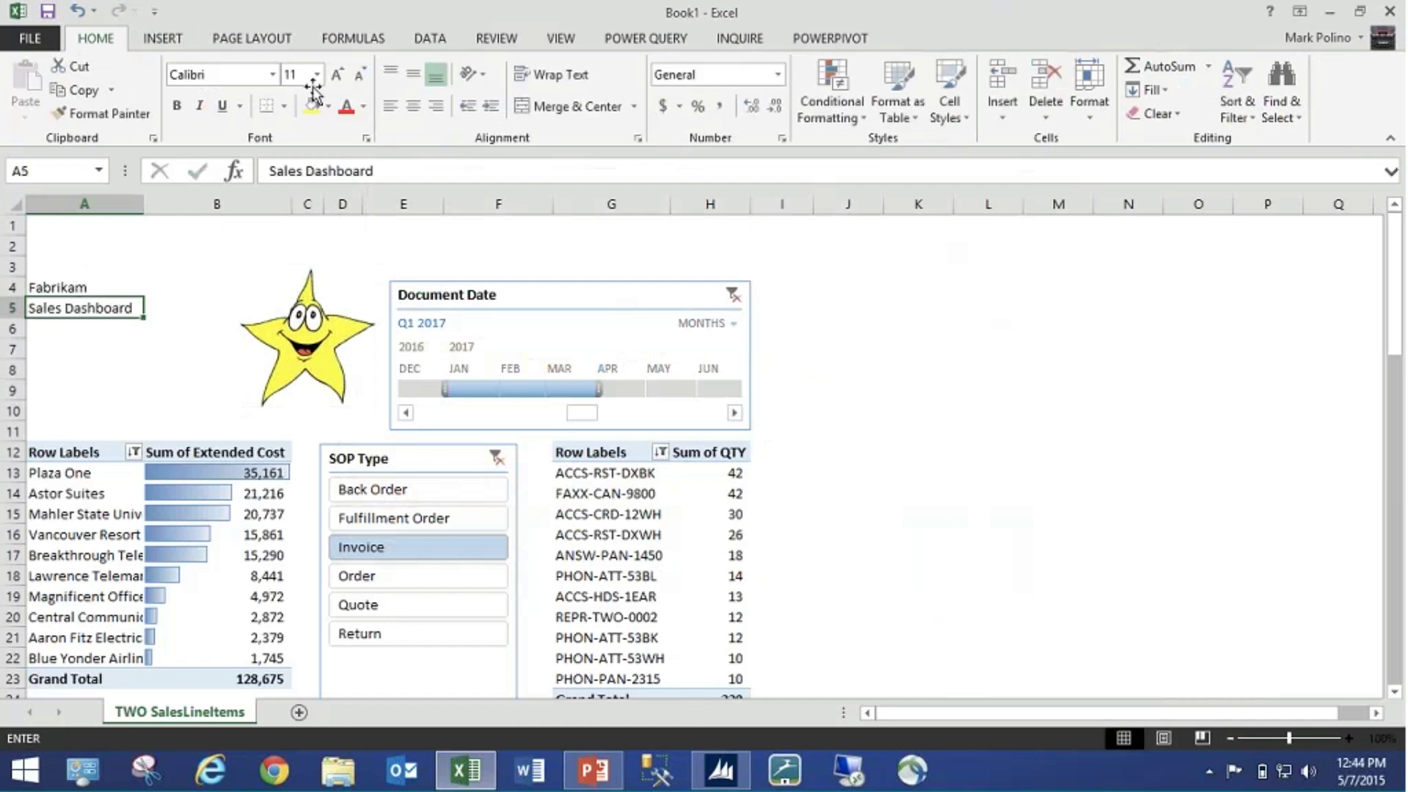
- Set the Sales Dashboard title in A5 to font size 22 and colour the Fabrikam text in A4 blue
{"action": "left_click", "coordinate": [316, 74]}
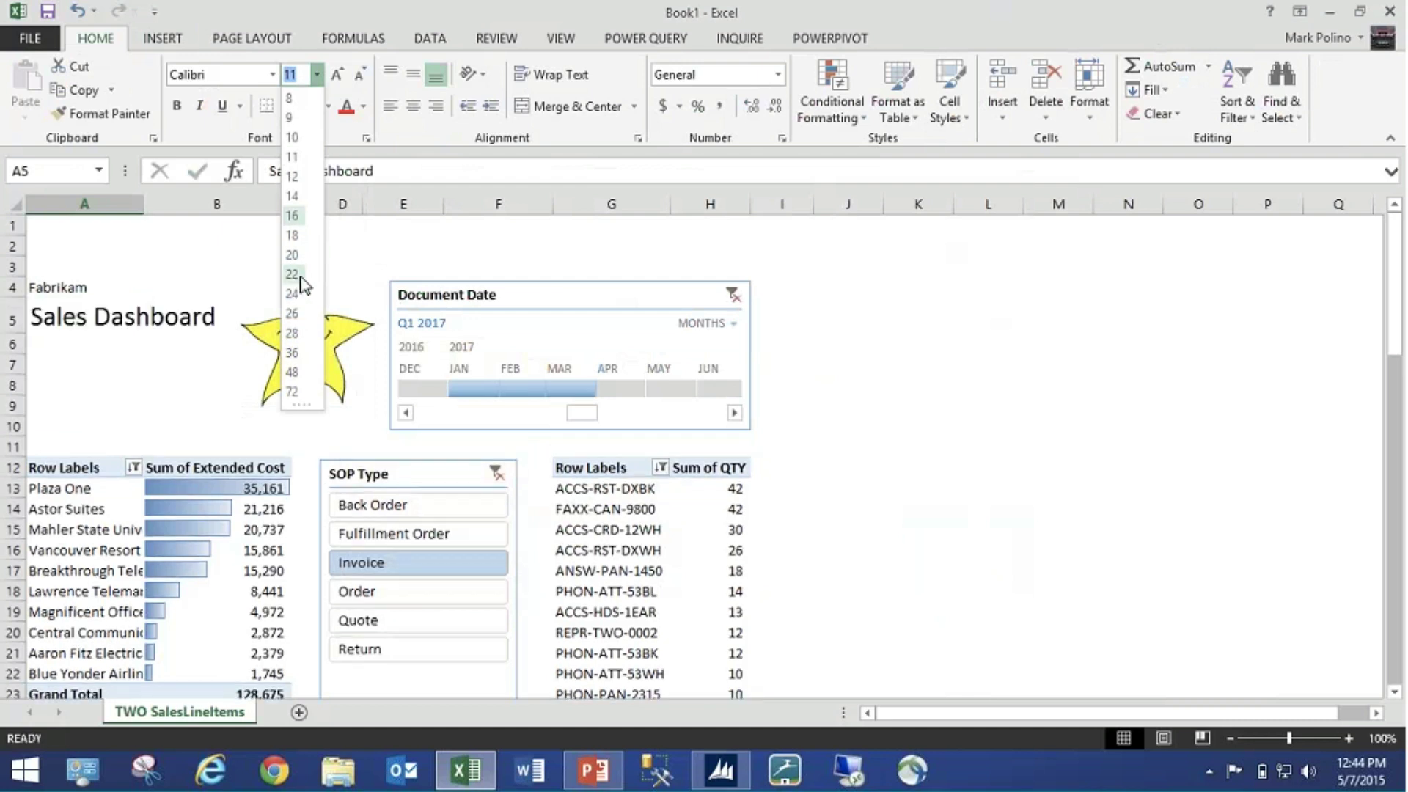
{"action": "left_click", "coordinate": [292, 274]}
{"action": "key", "text": "Up"}
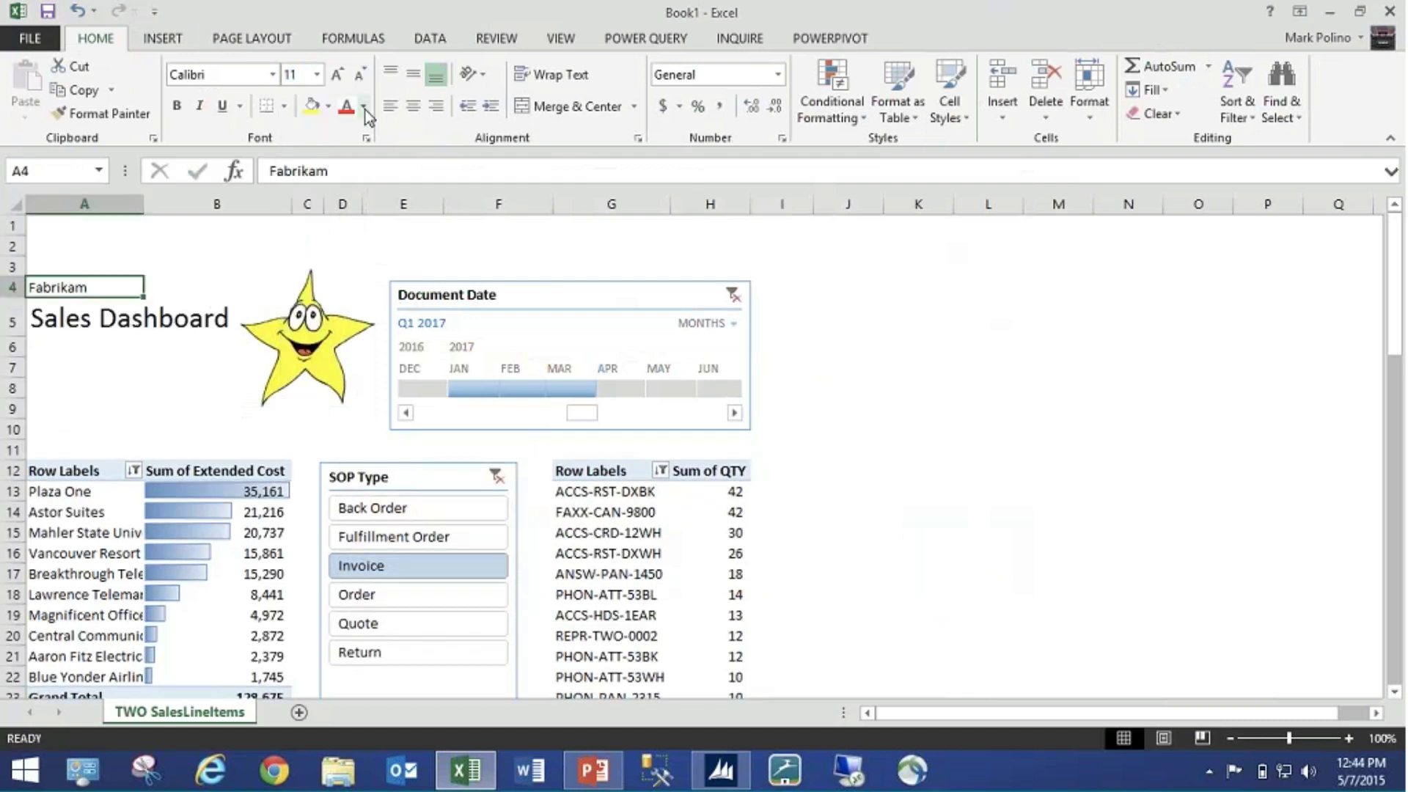
{"action": "left_click", "coordinate": [364, 106]}
{"action": "left_click", "coordinate": [418, 169]}
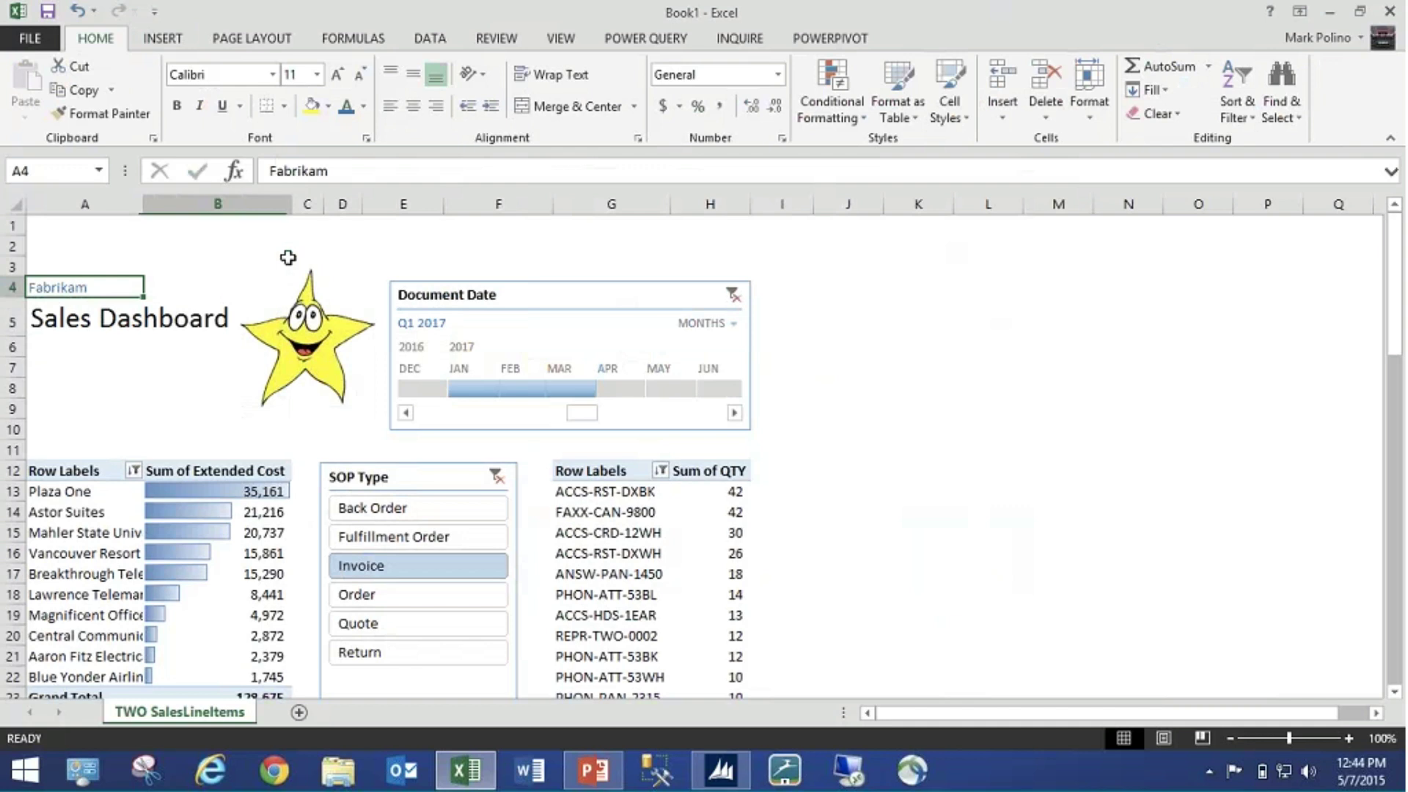
{"action": "left_click", "coordinate": [287, 258]}
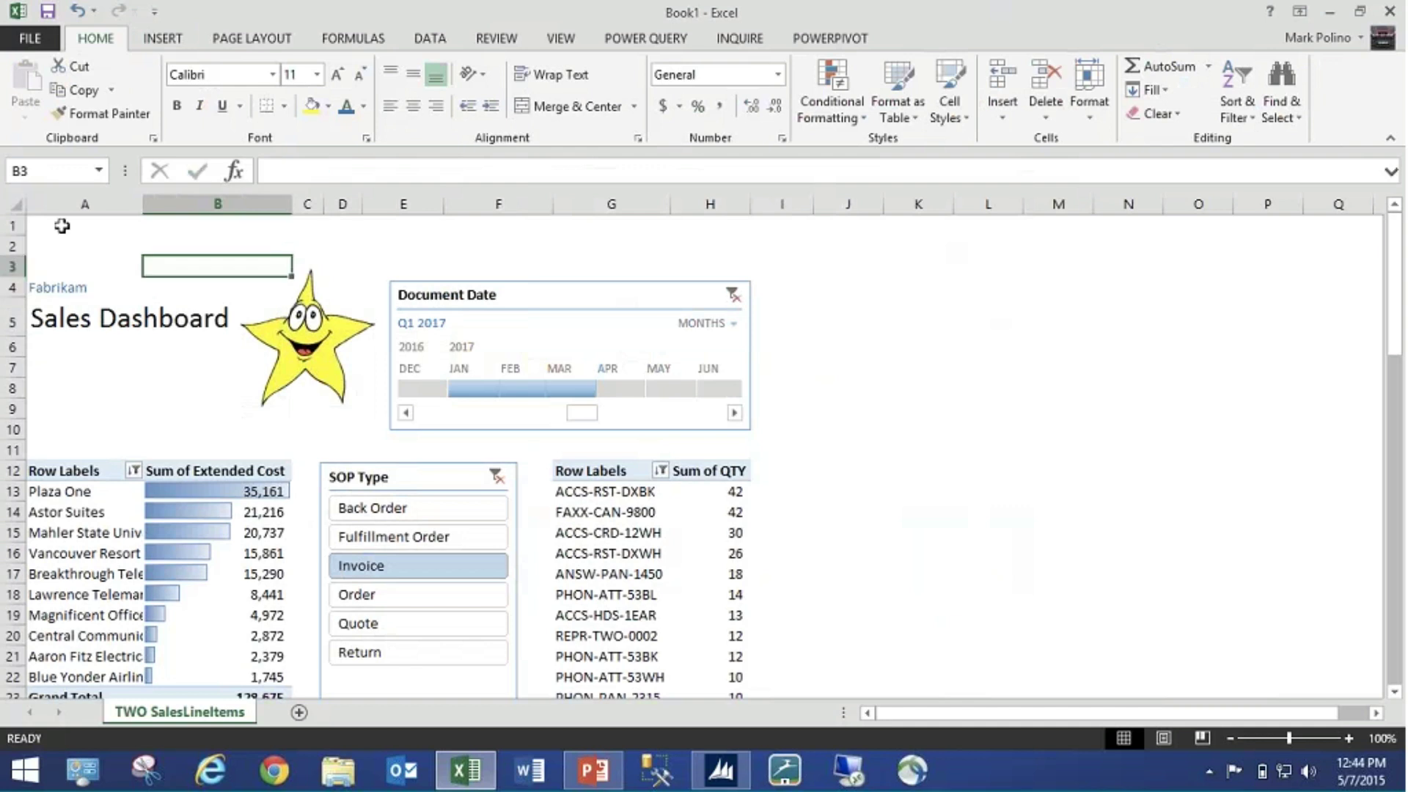
- Fill the entire worksheet with the lightest blue theme colour
{"action": "left_click", "coordinate": [13, 208]}
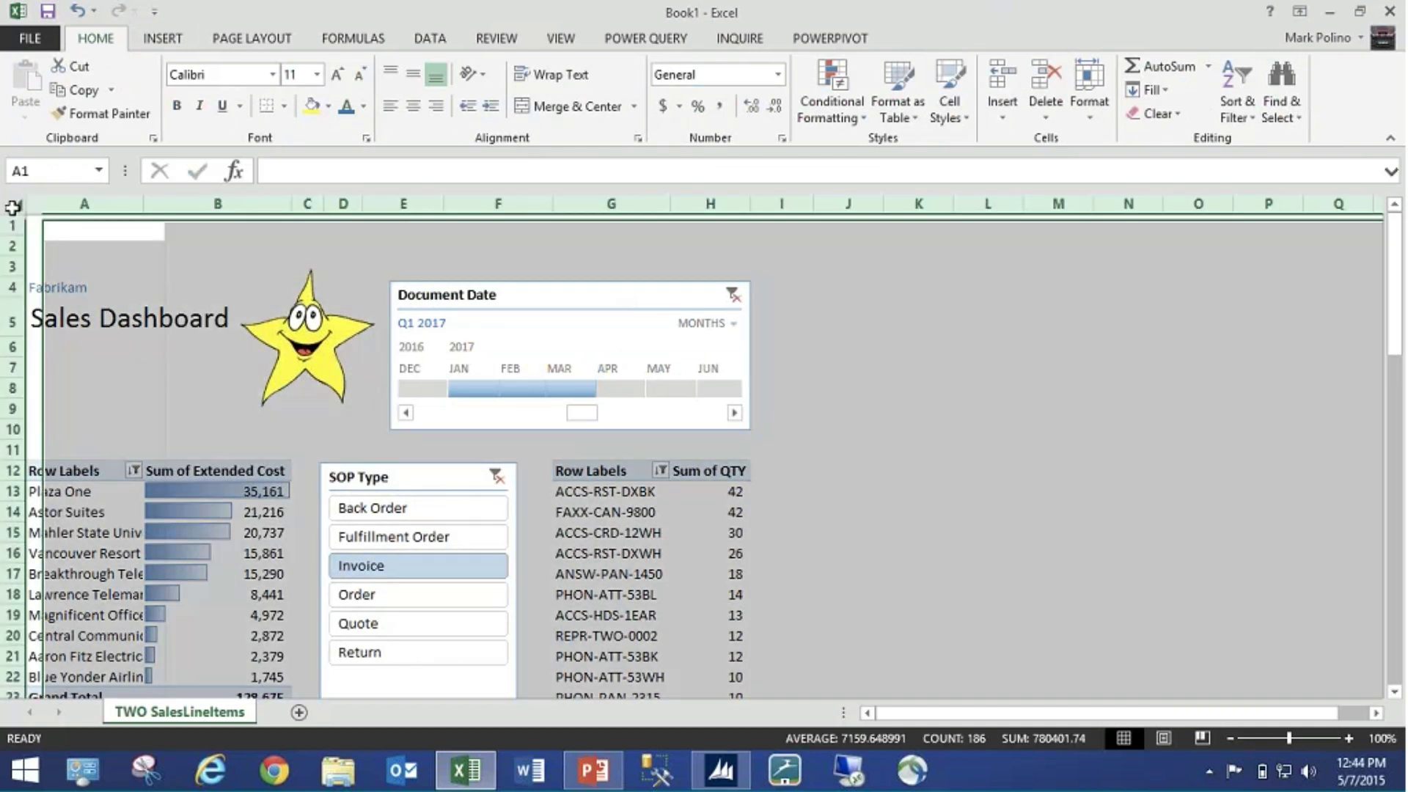
{"action": "left_click", "coordinate": [328, 106]}
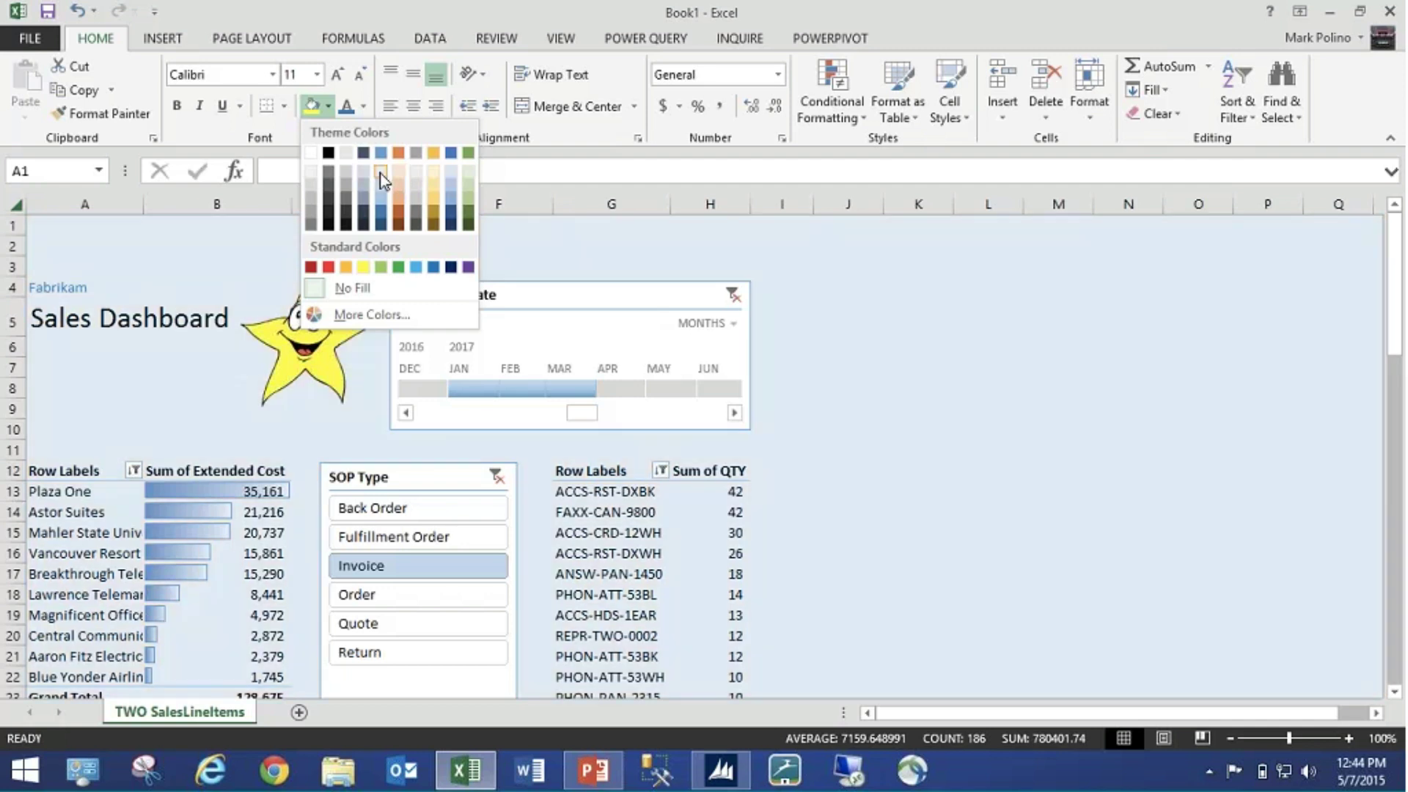
{"action": "left_click", "coordinate": [380, 174]}
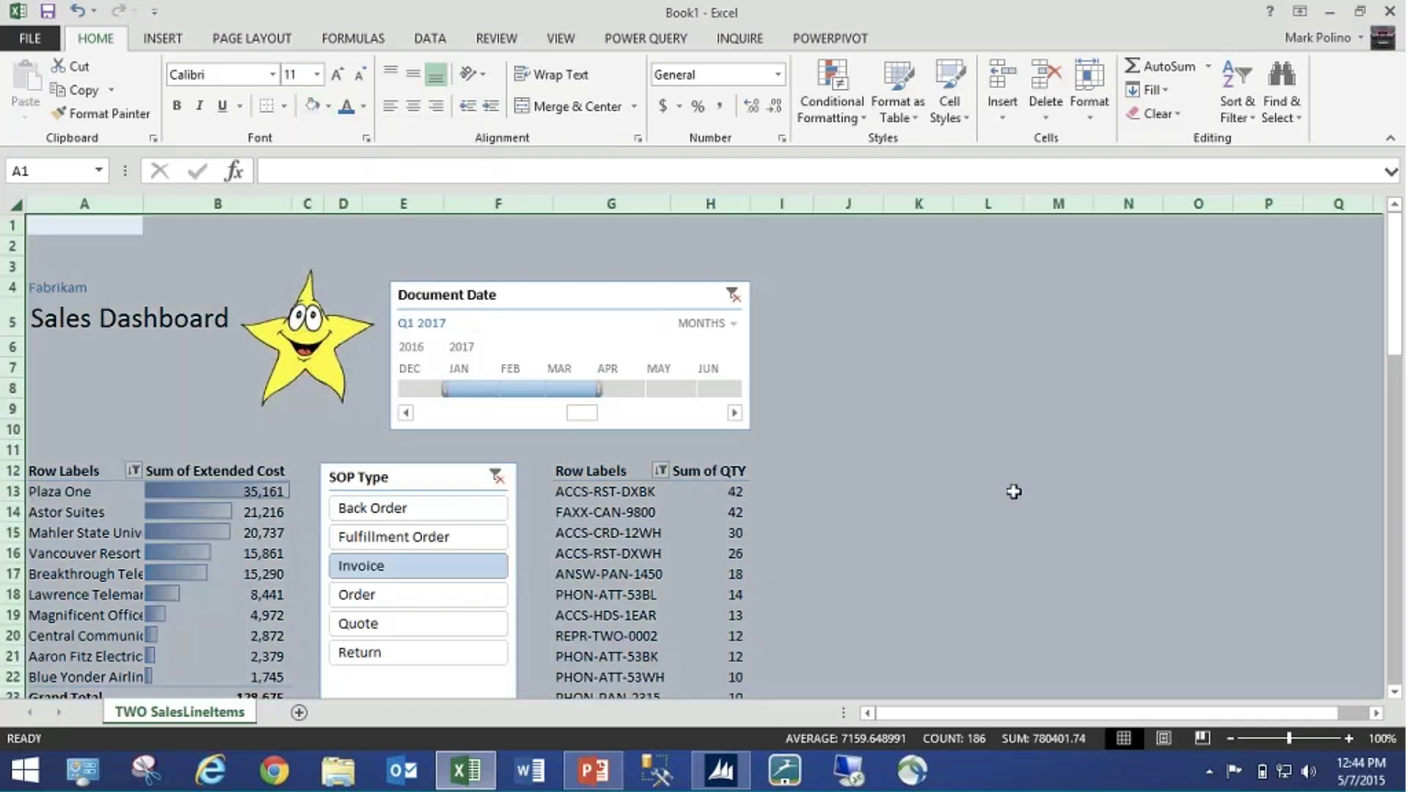
{"action": "left_click", "coordinate": [1011, 509]}
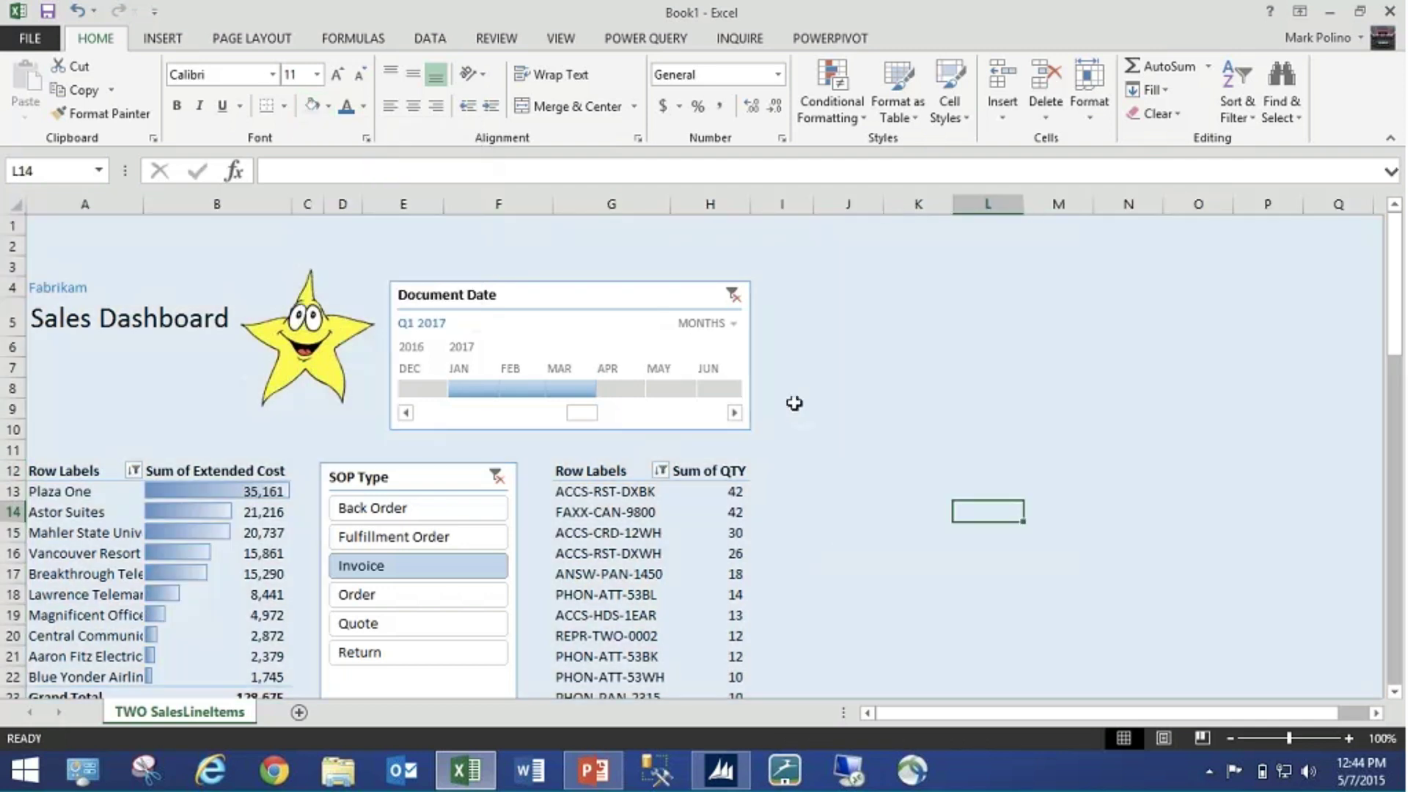
- Fill the entire worksheet with white as its background colour
{"action": "left_click", "coordinate": [327, 106]}
{"action": "left_click", "coordinate": [310, 151]}
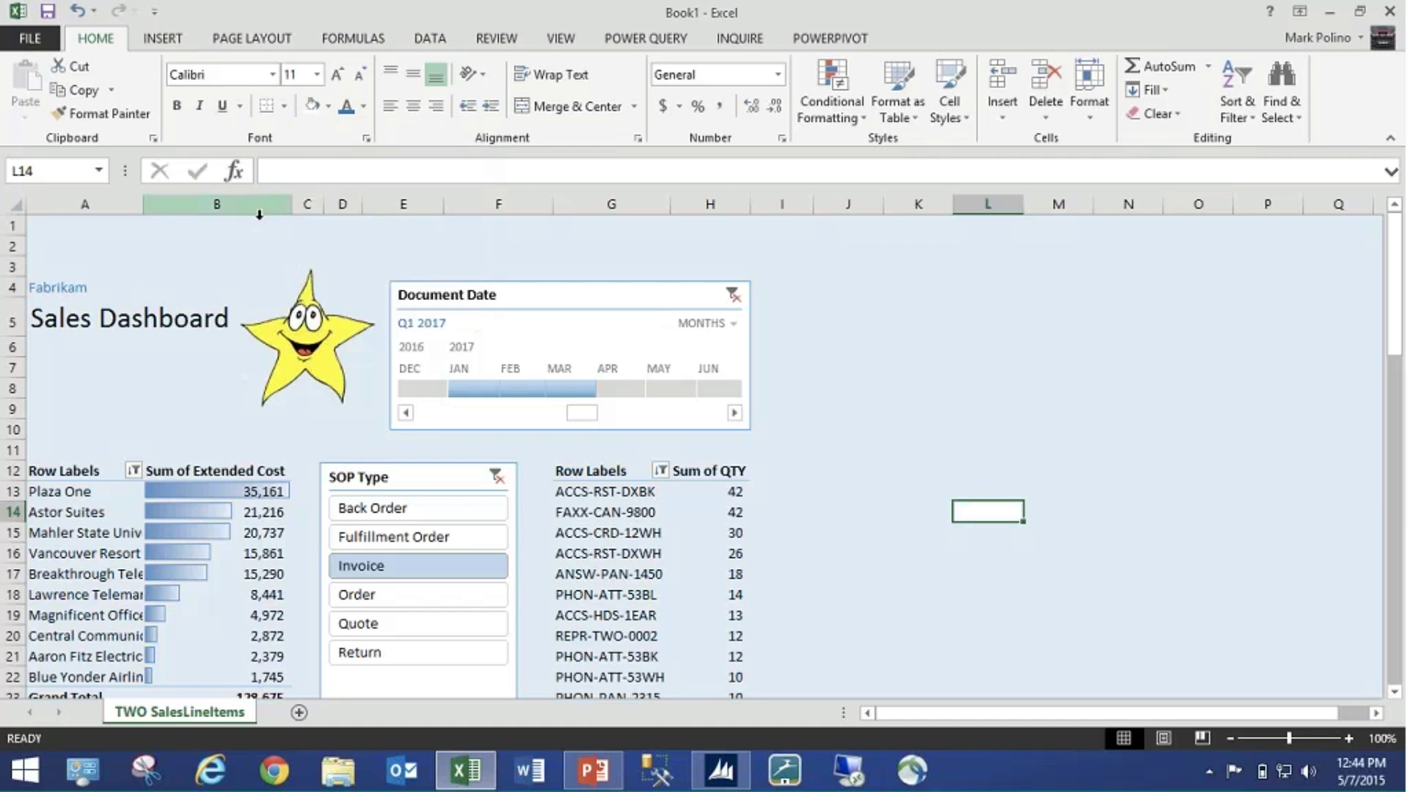
{"action": "left_click", "coordinate": [21, 209]}
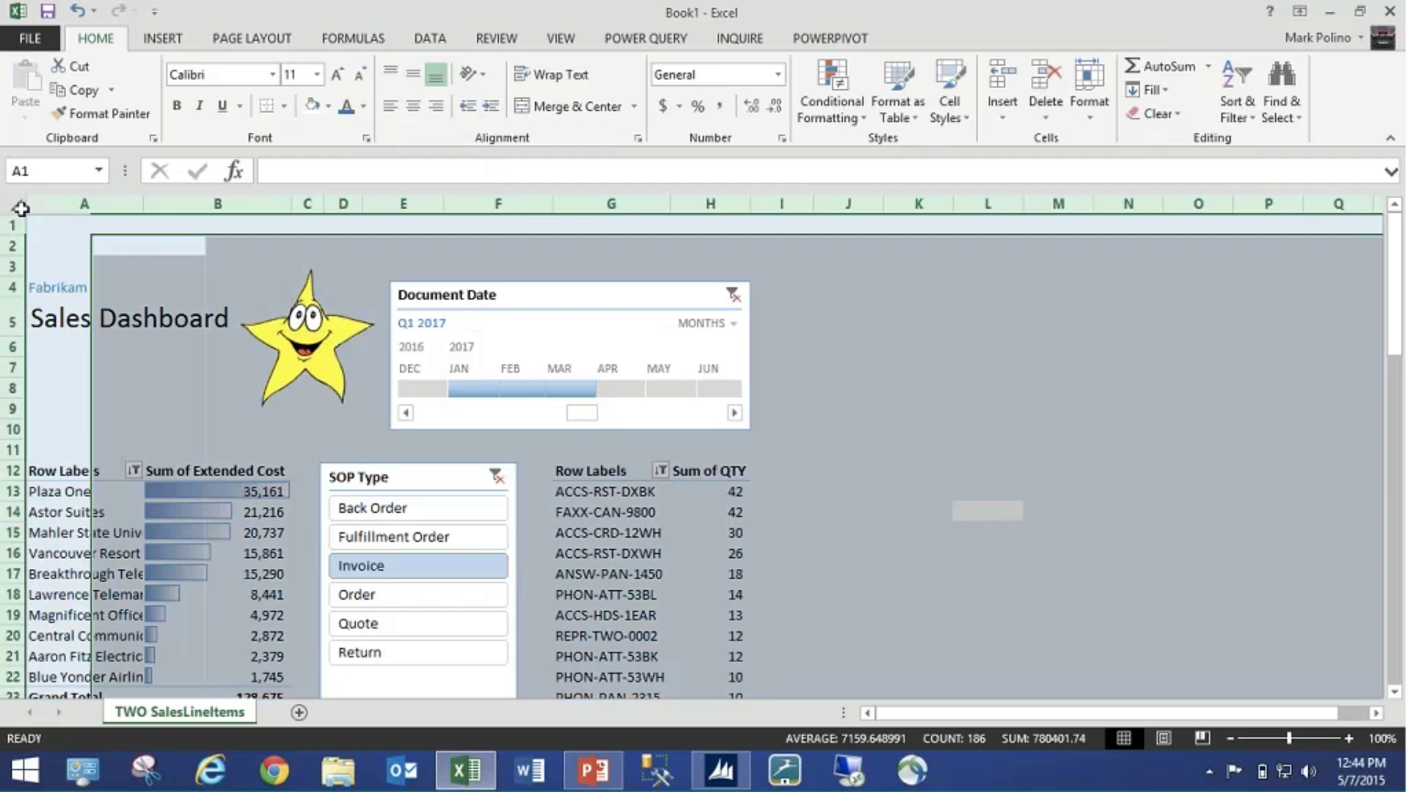
{"action": "left_click", "coordinate": [328, 105]}
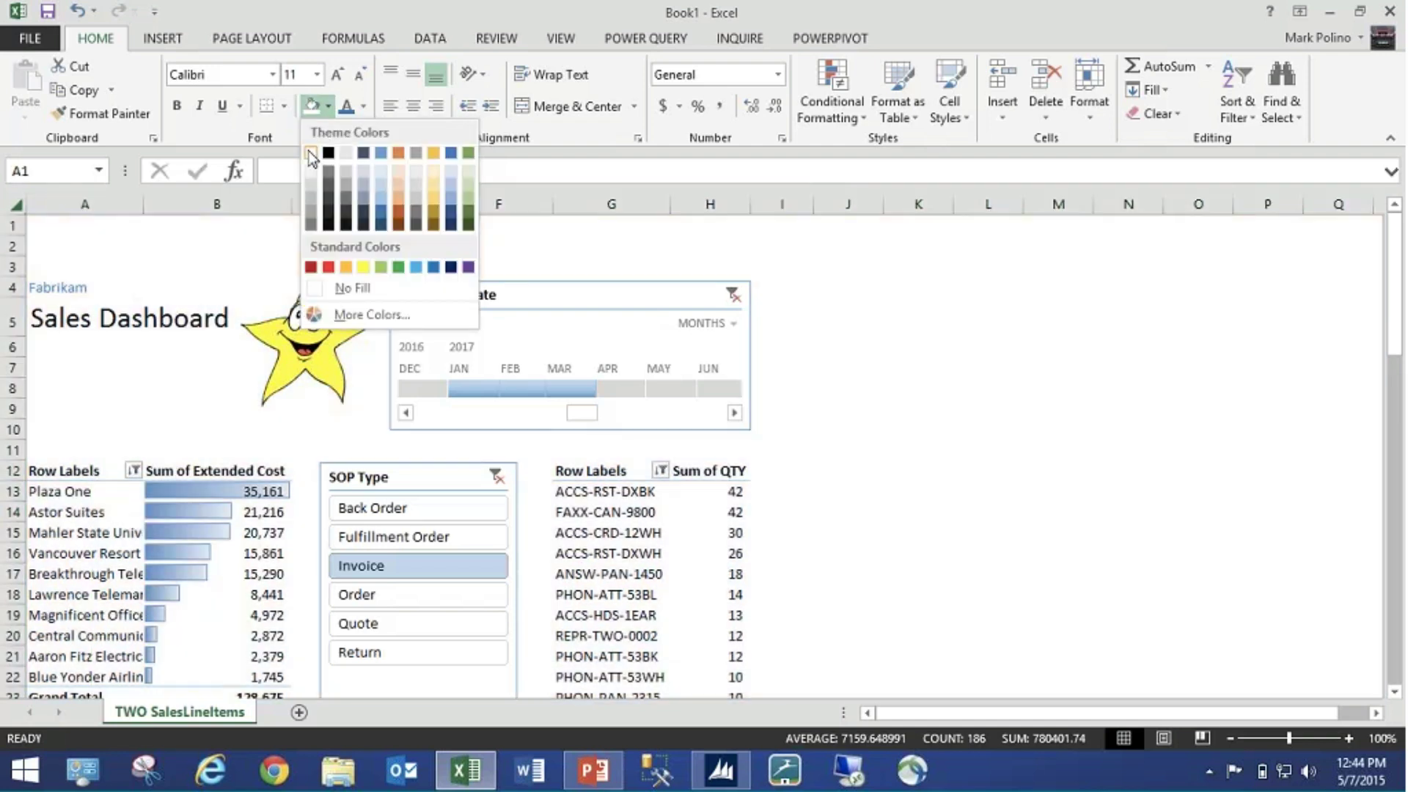
{"action": "left_click", "coordinate": [311, 152]}
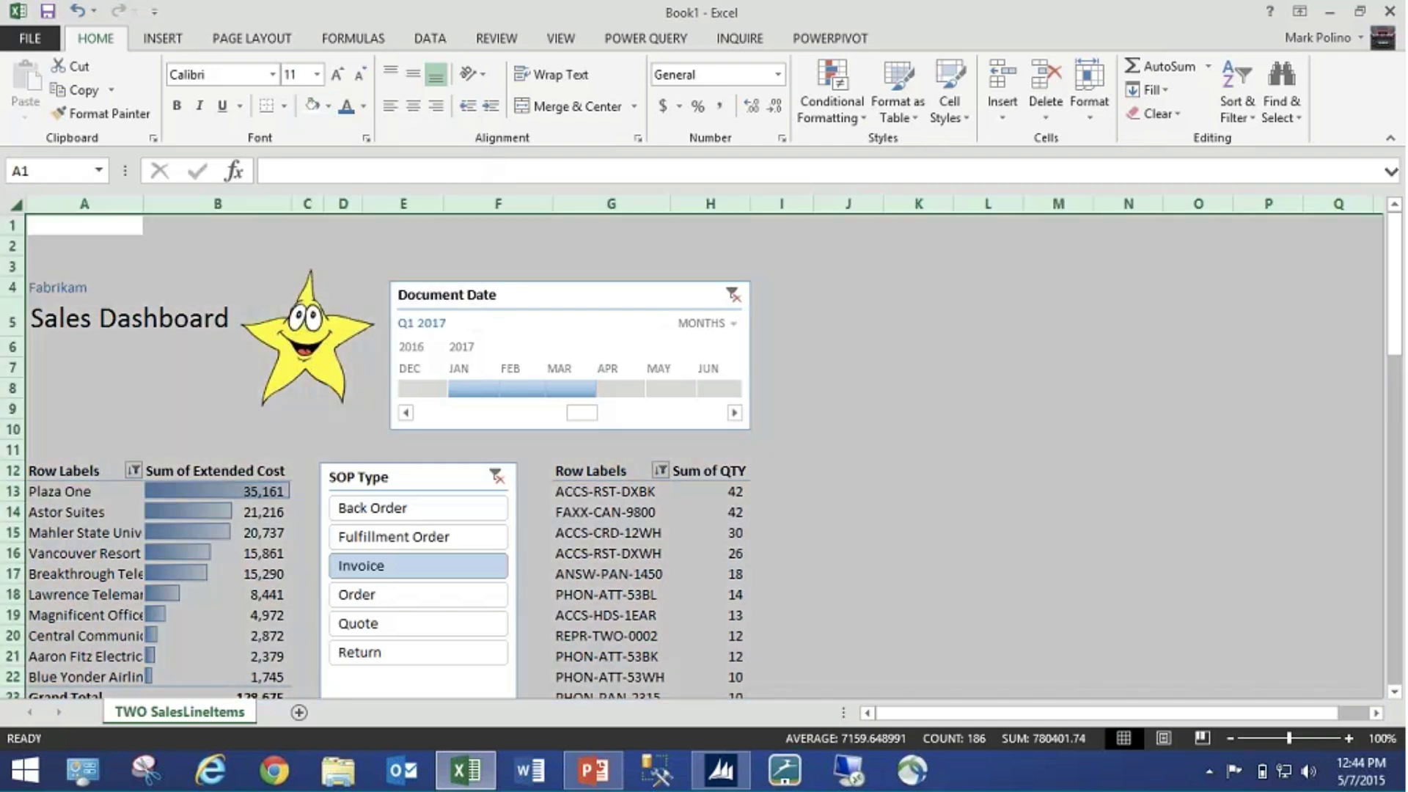
{"action": "left_click", "coordinate": [85, 225]}
{"action": "left_click", "coordinate": [163, 39]}
{"action": "left_click", "coordinate": [232, 88]}
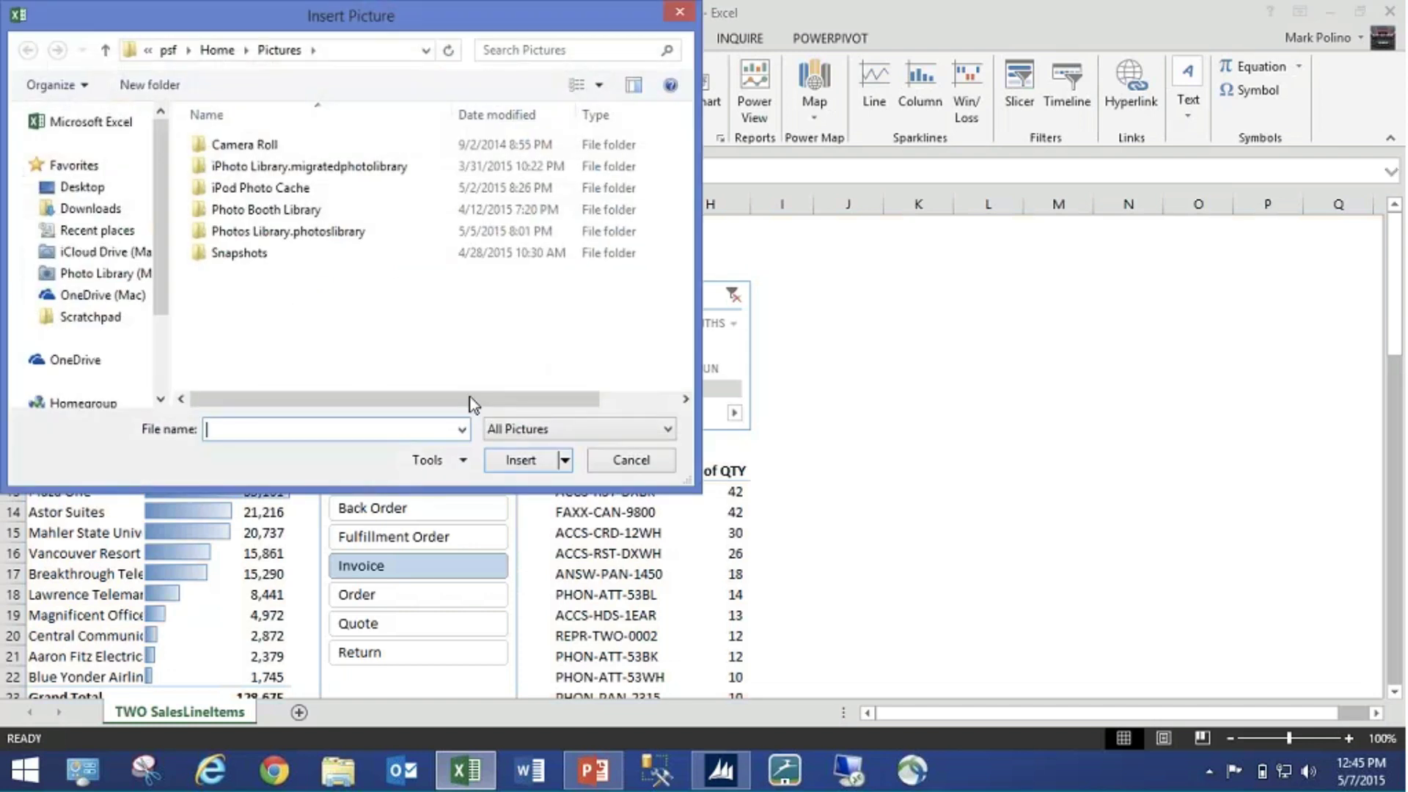
{"action": "left_click", "coordinate": [110, 294]}
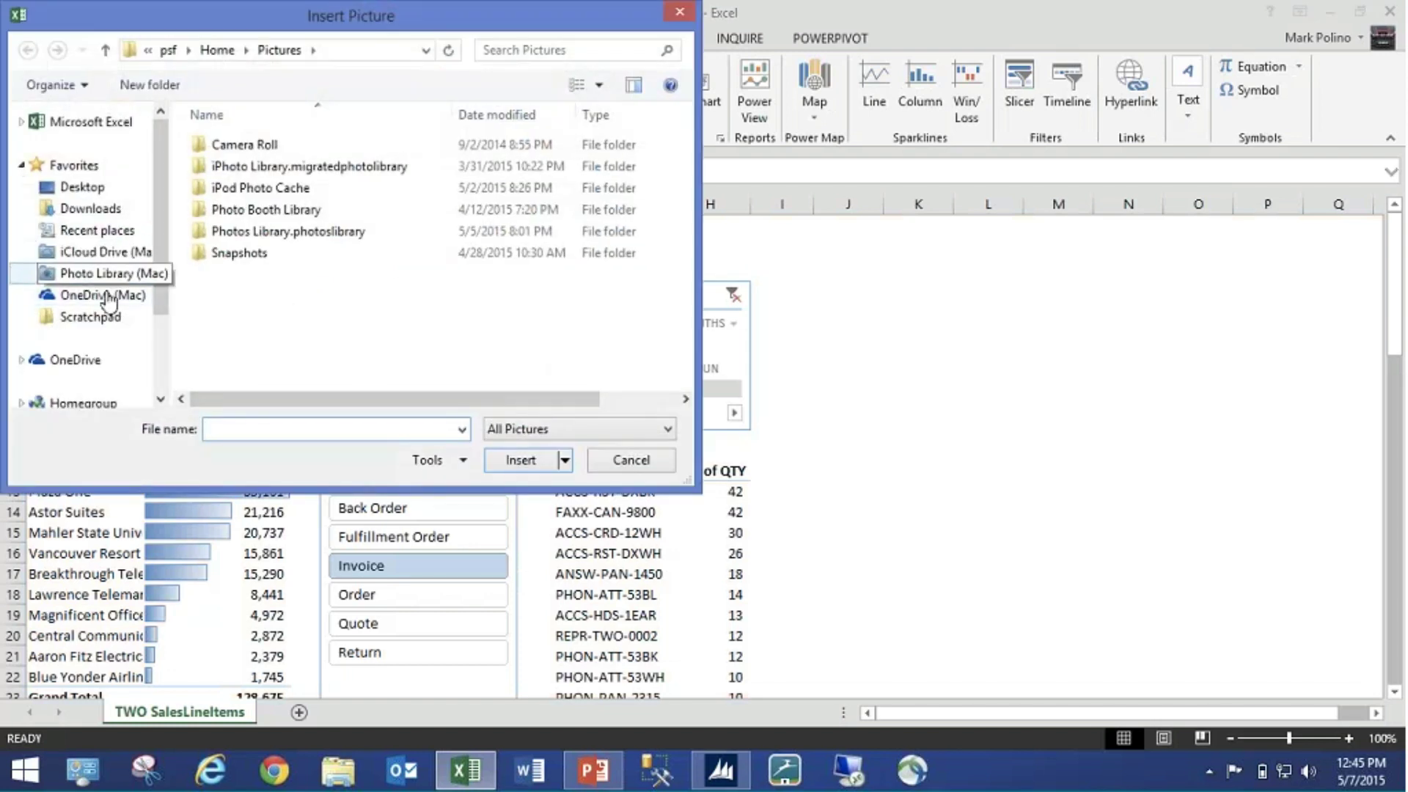
{"action": "left_click", "coordinate": [365, 297]}
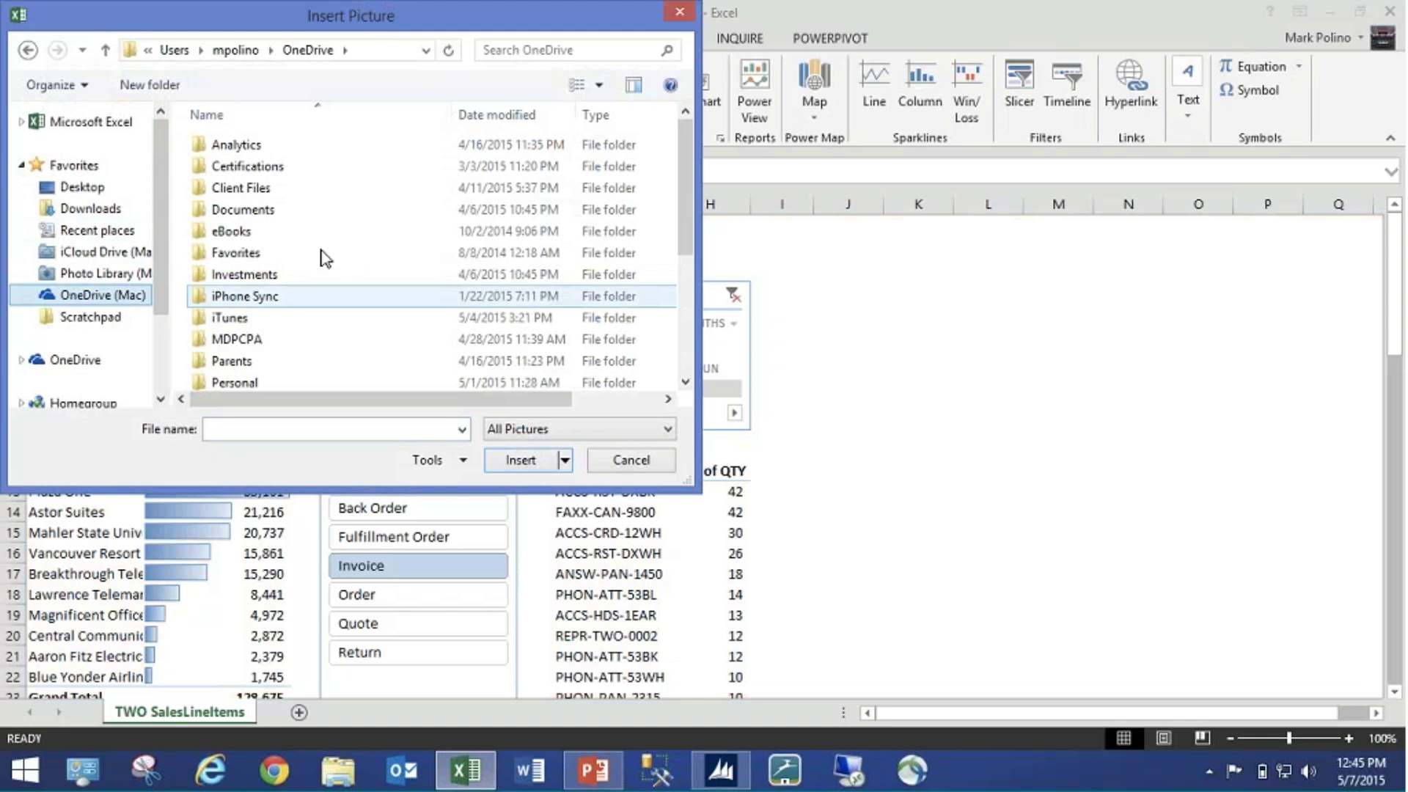
{"action": "left_click", "coordinate": [326, 254]}
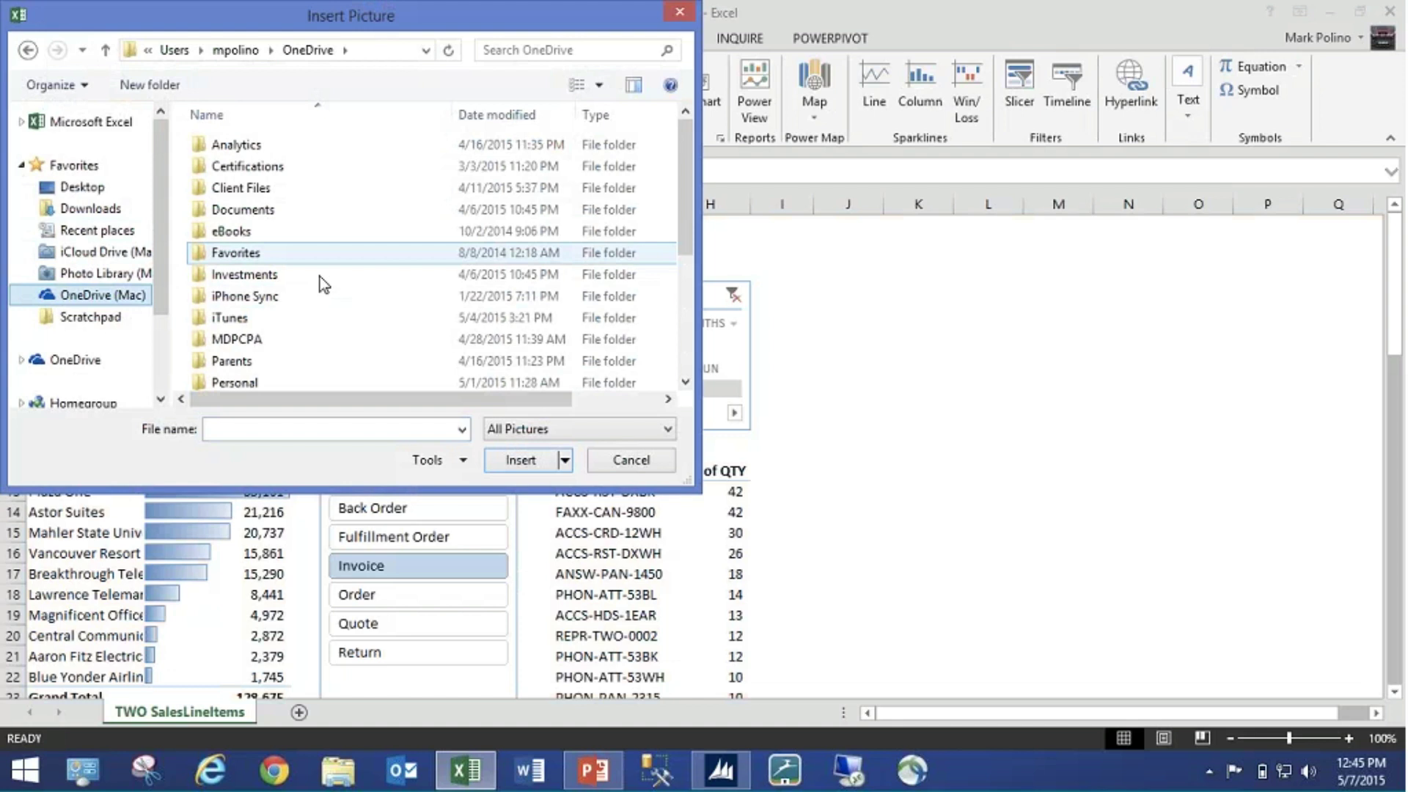
{"action": "left_click", "coordinate": [317, 341]}
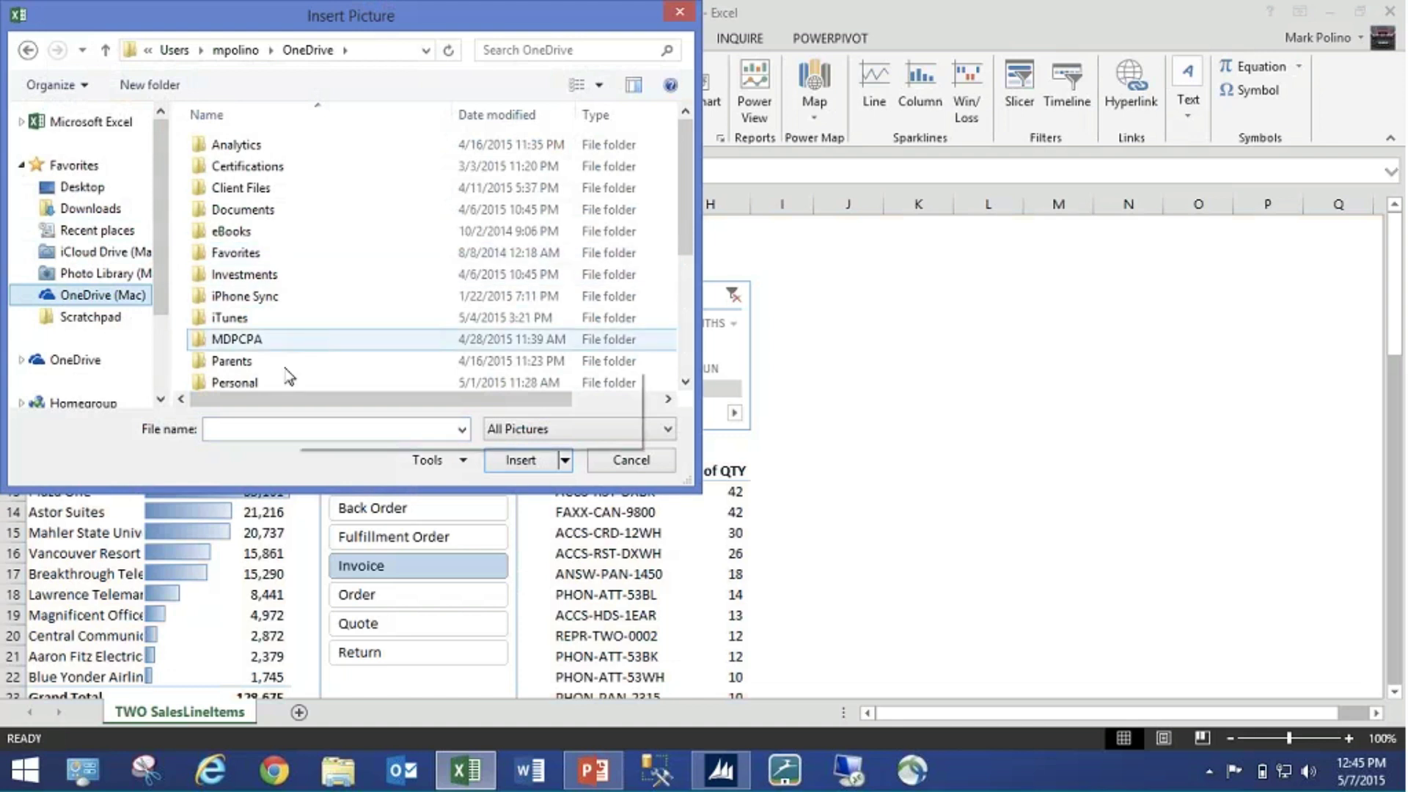
{"action": "left_click", "coordinate": [293, 362]}
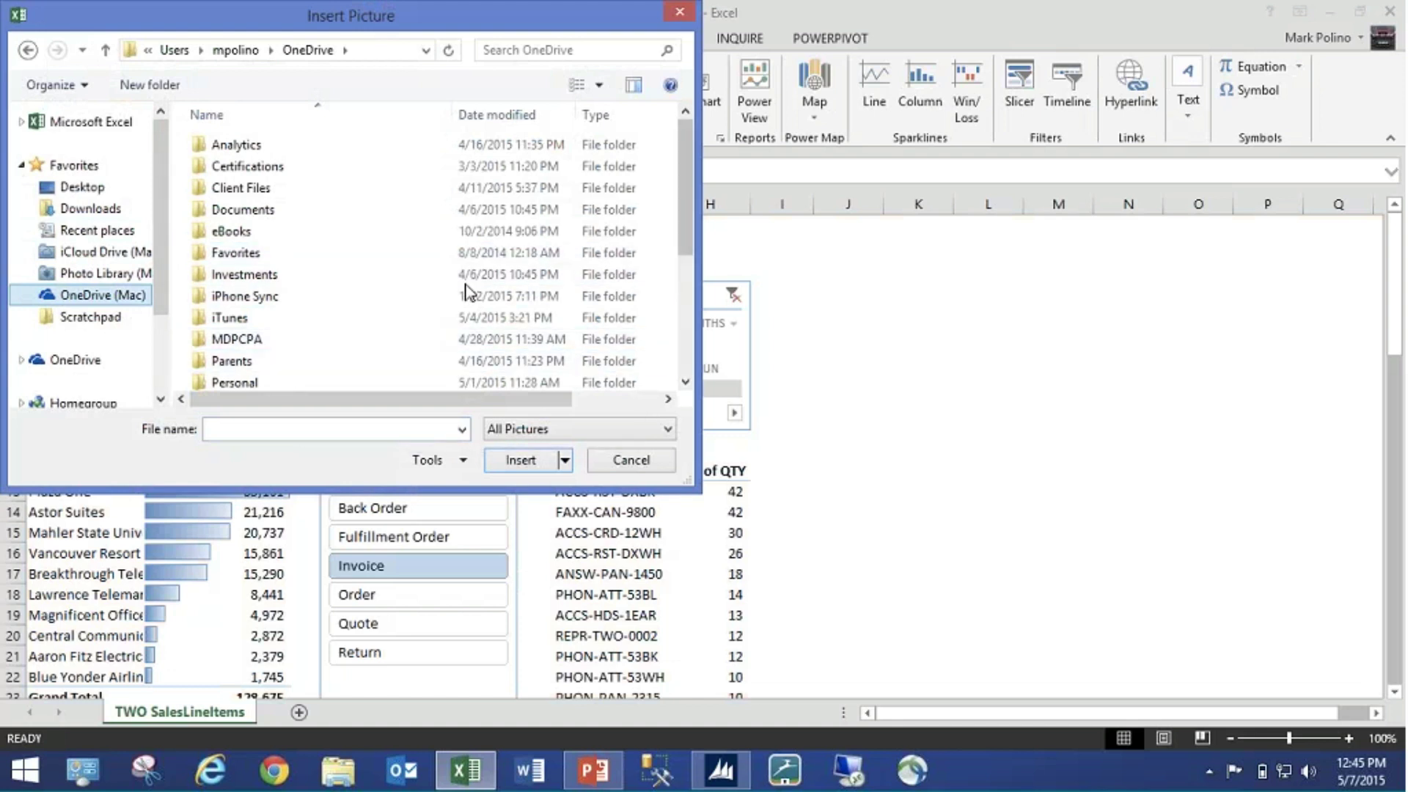
{"action": "scroll", "coordinate": [465, 285], "scroll_direction": "down", "scroll_amount": 4}
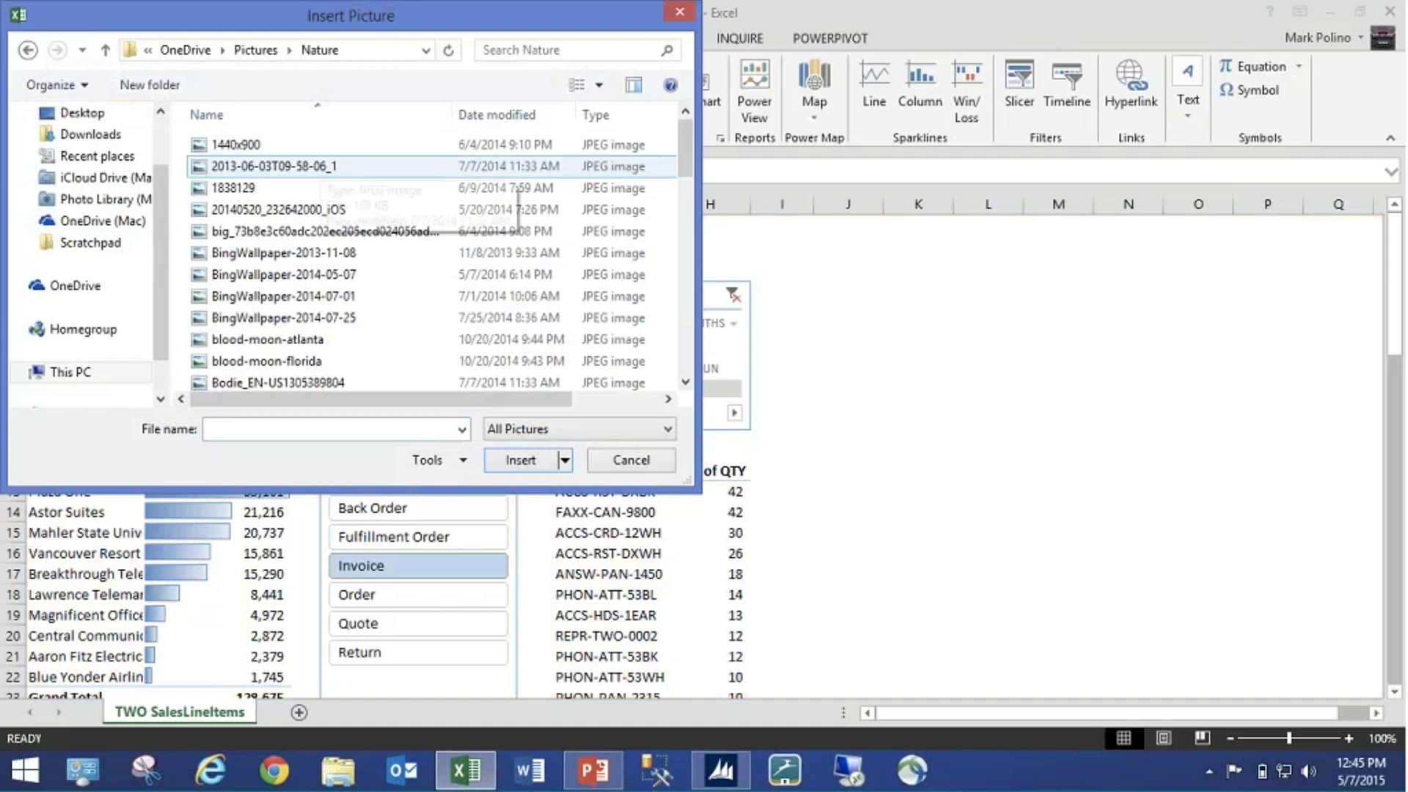
{"action": "scroll", "coordinate": [688, 359], "scroll_direction": "down", "scroll_amount": 4}
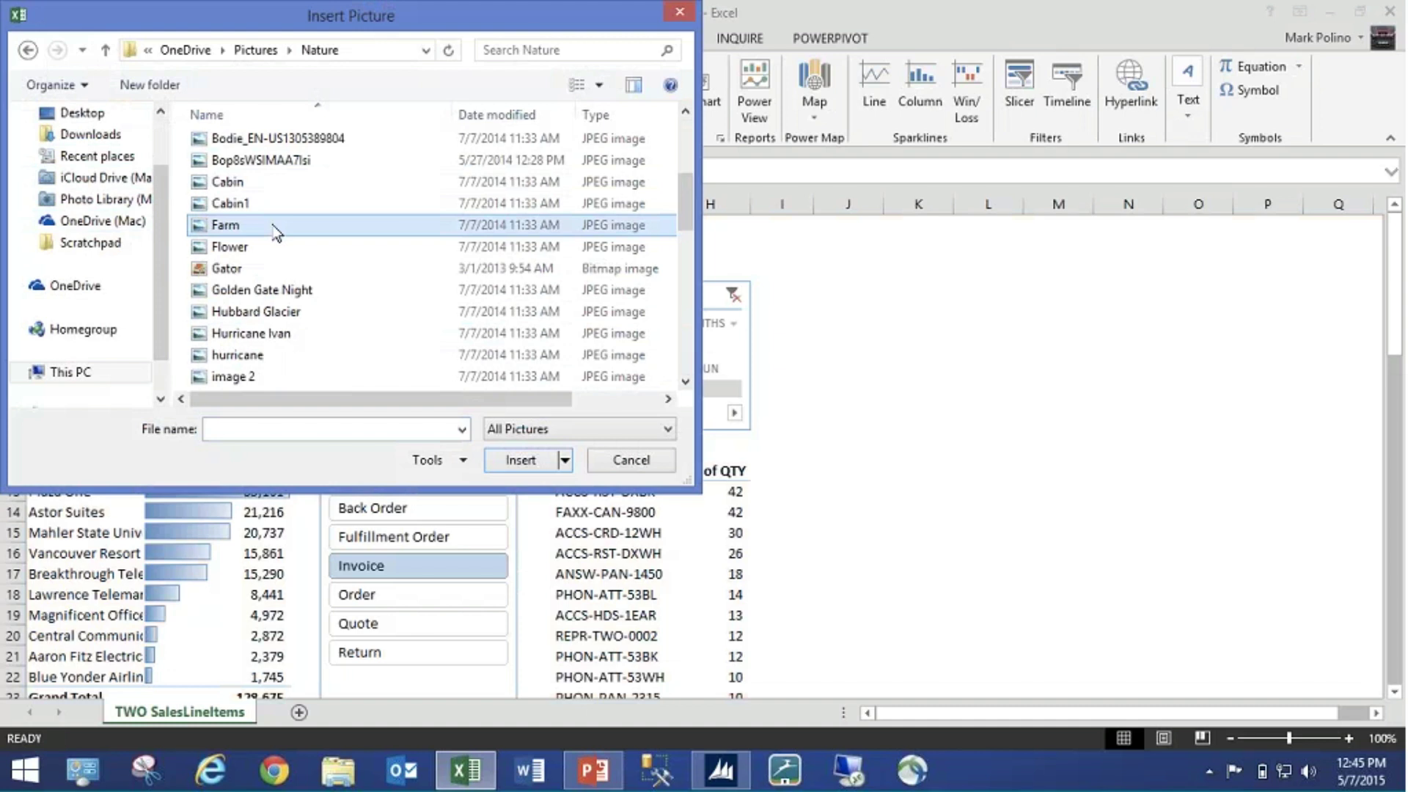
{"action": "type", "text": "Far"}
{"action": "key", "text": "Return"}
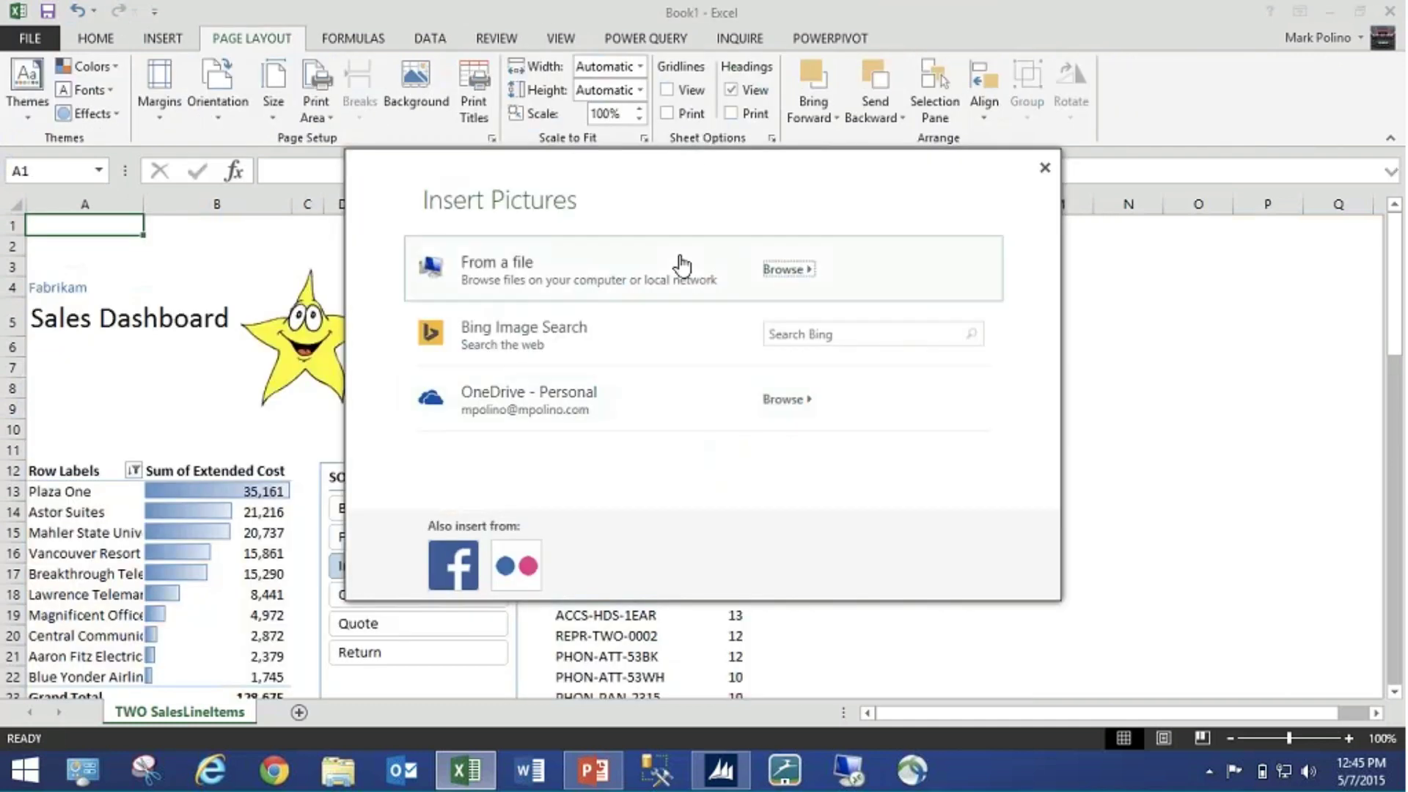
- Set the Farm picture from the OneDrive Pictures > Nature folder as the worksheet background
{"action": "left_click", "coordinate": [680, 265]}
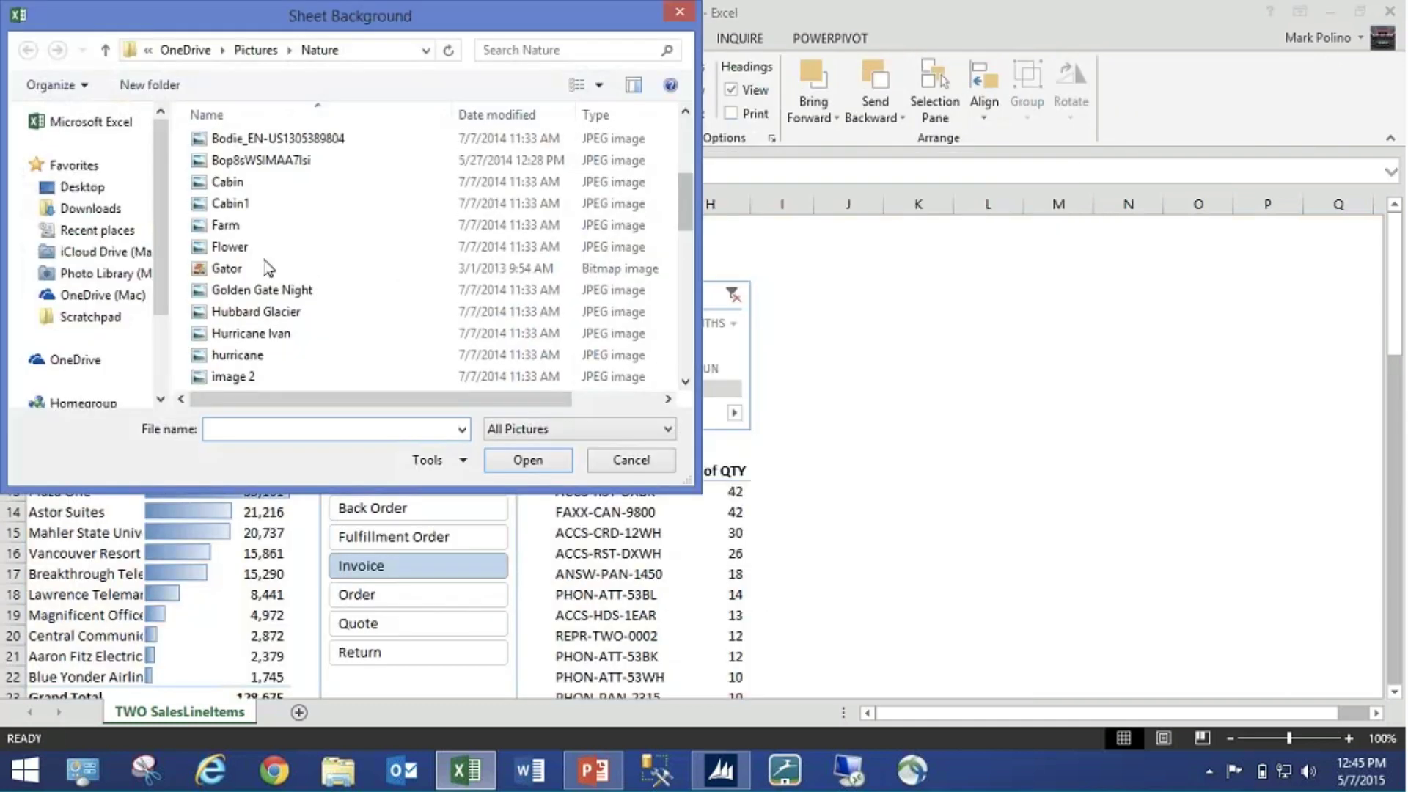
{"action": "left_click", "coordinate": [264, 230]}
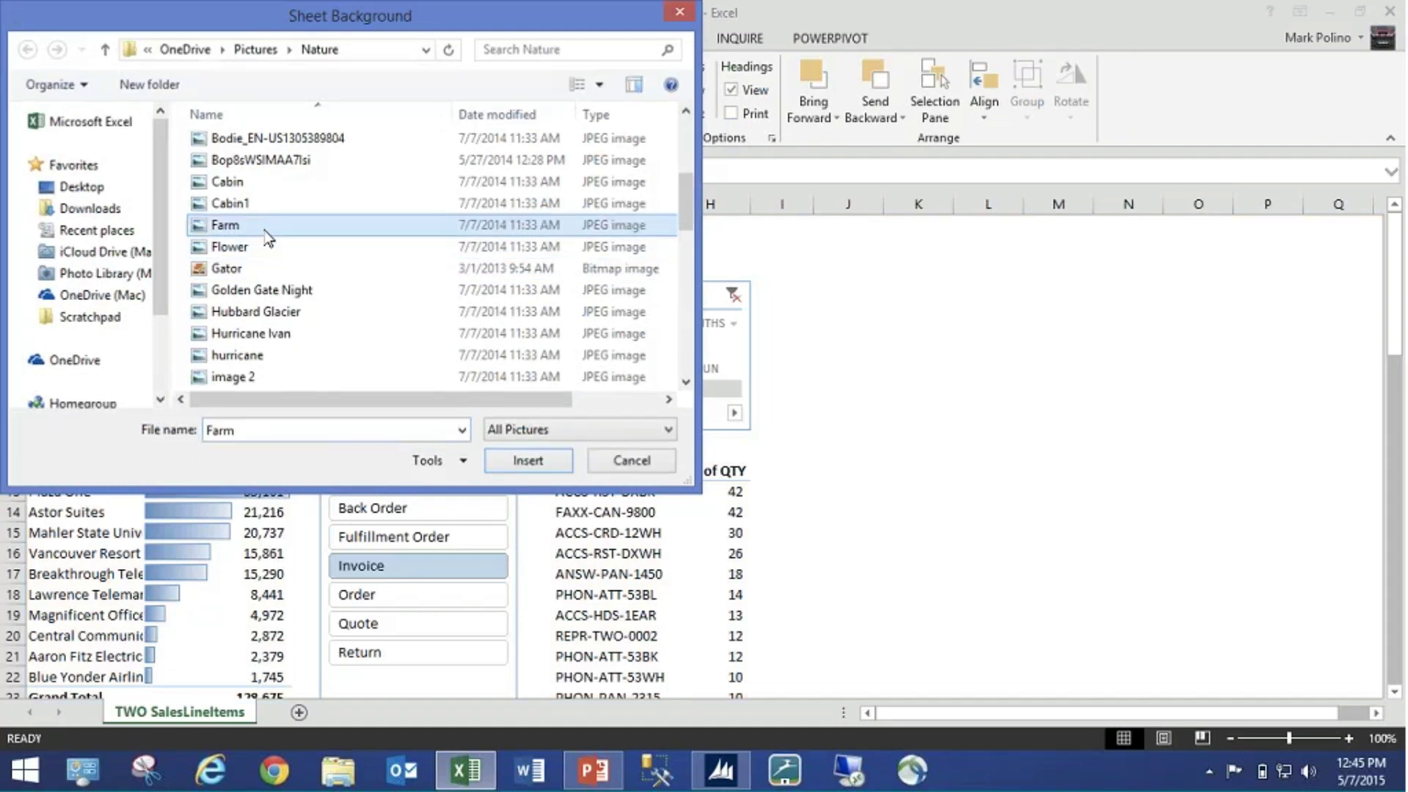
{"action": "double_click", "coordinate": [264, 230]}
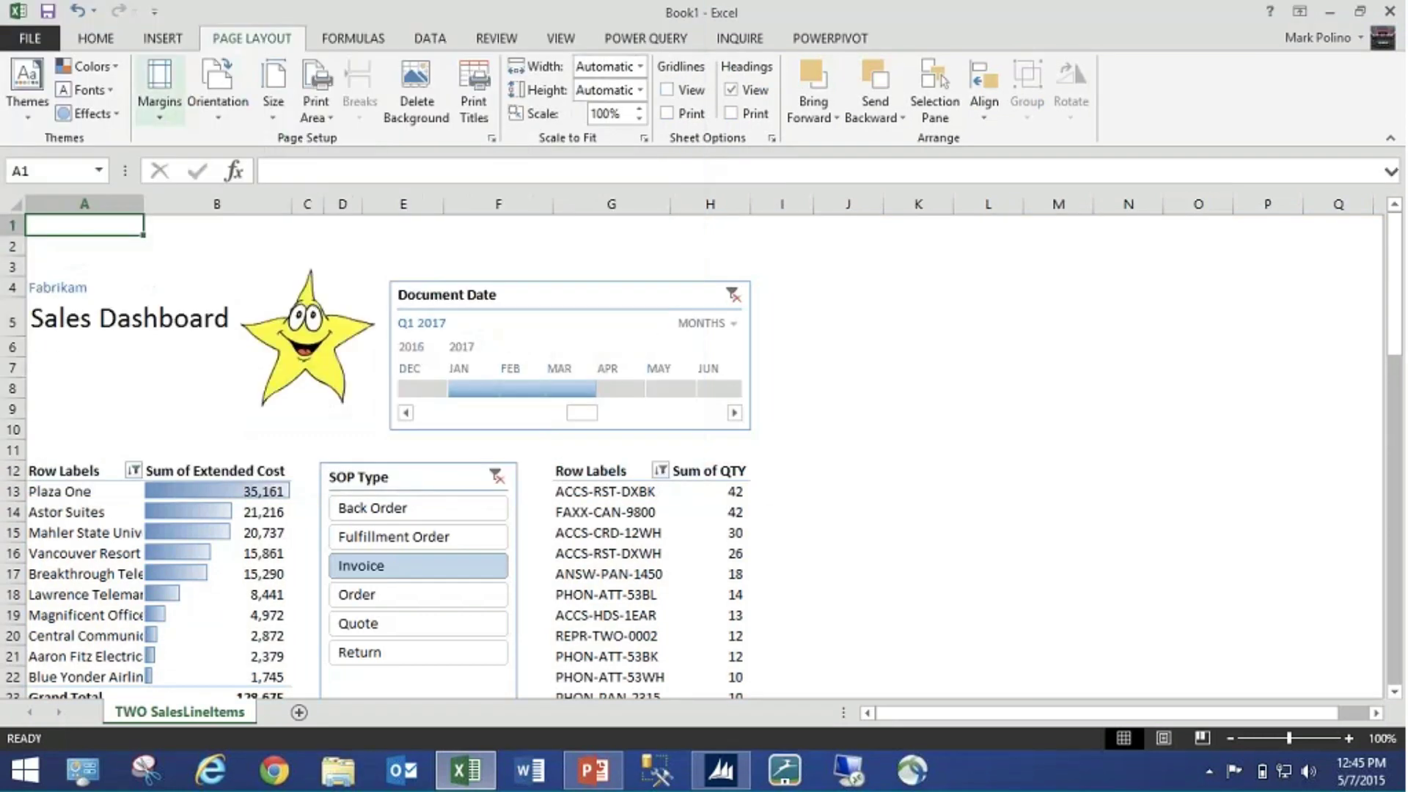
- Remove the fill colour from cell A1 by setting it to No Fill
{"action": "left_click", "coordinate": [96, 39]}
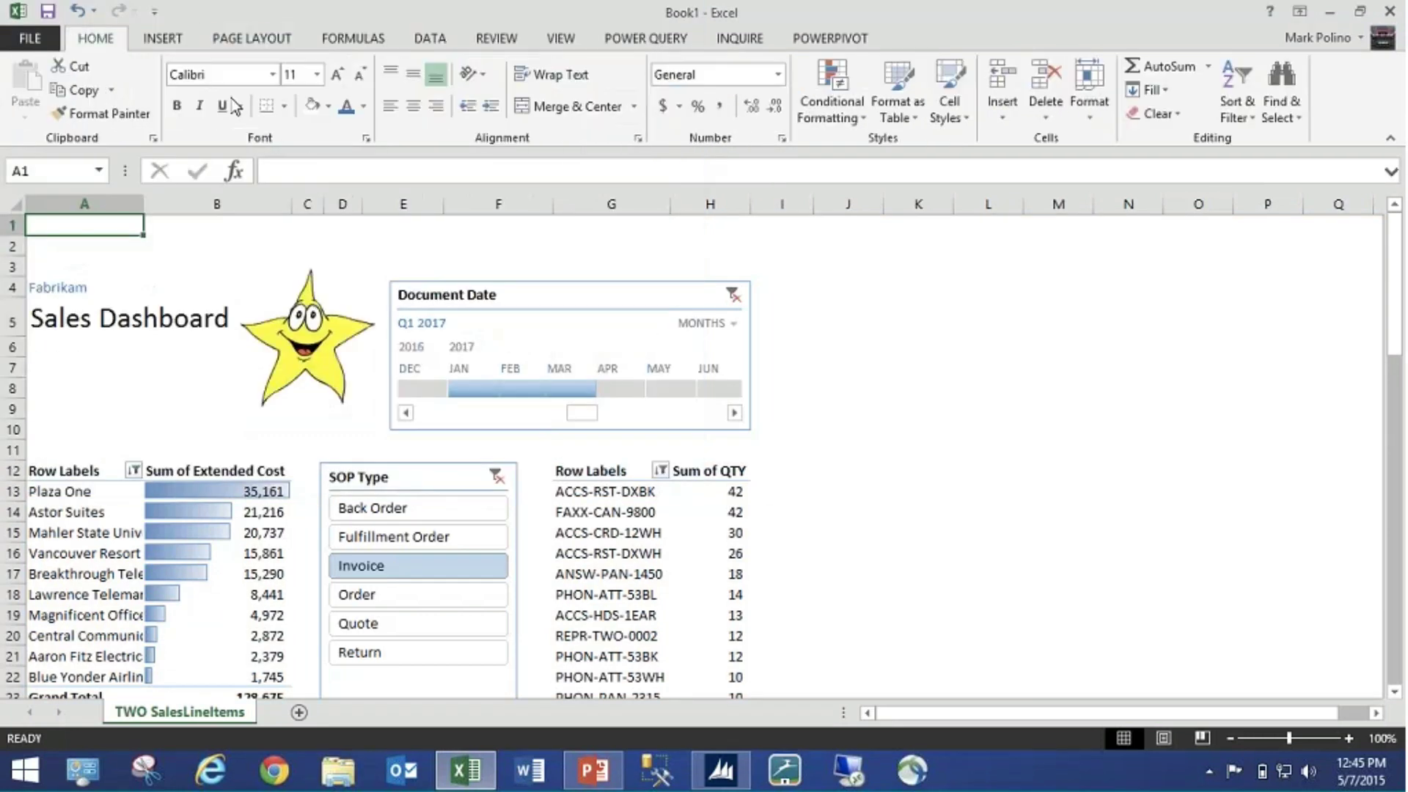
{"action": "left_click", "coordinate": [327, 106]}
{"action": "left_click", "coordinate": [346, 294]}
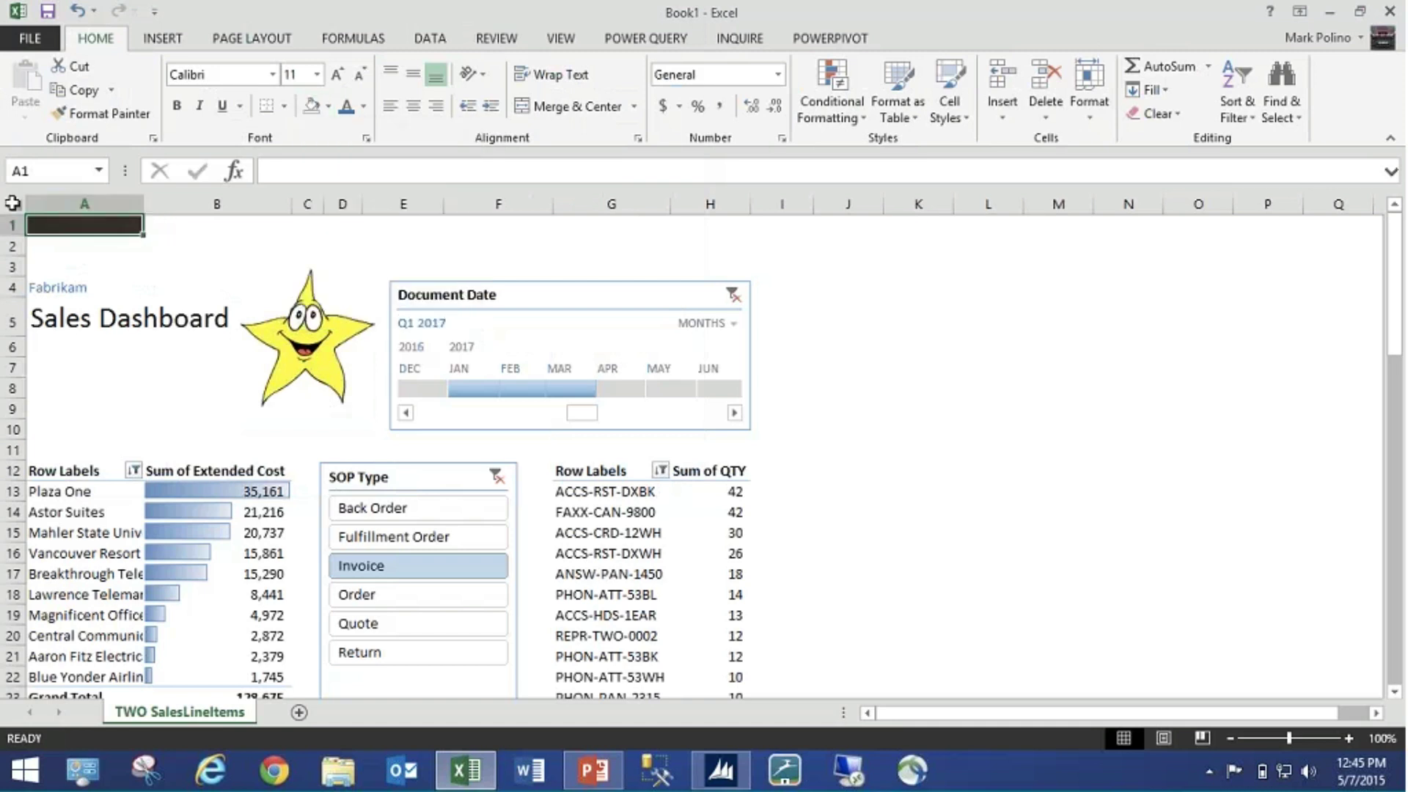
- Set the entire worksheet to No Fill, then deselect it
{"action": "left_click", "coordinate": [13, 203]}
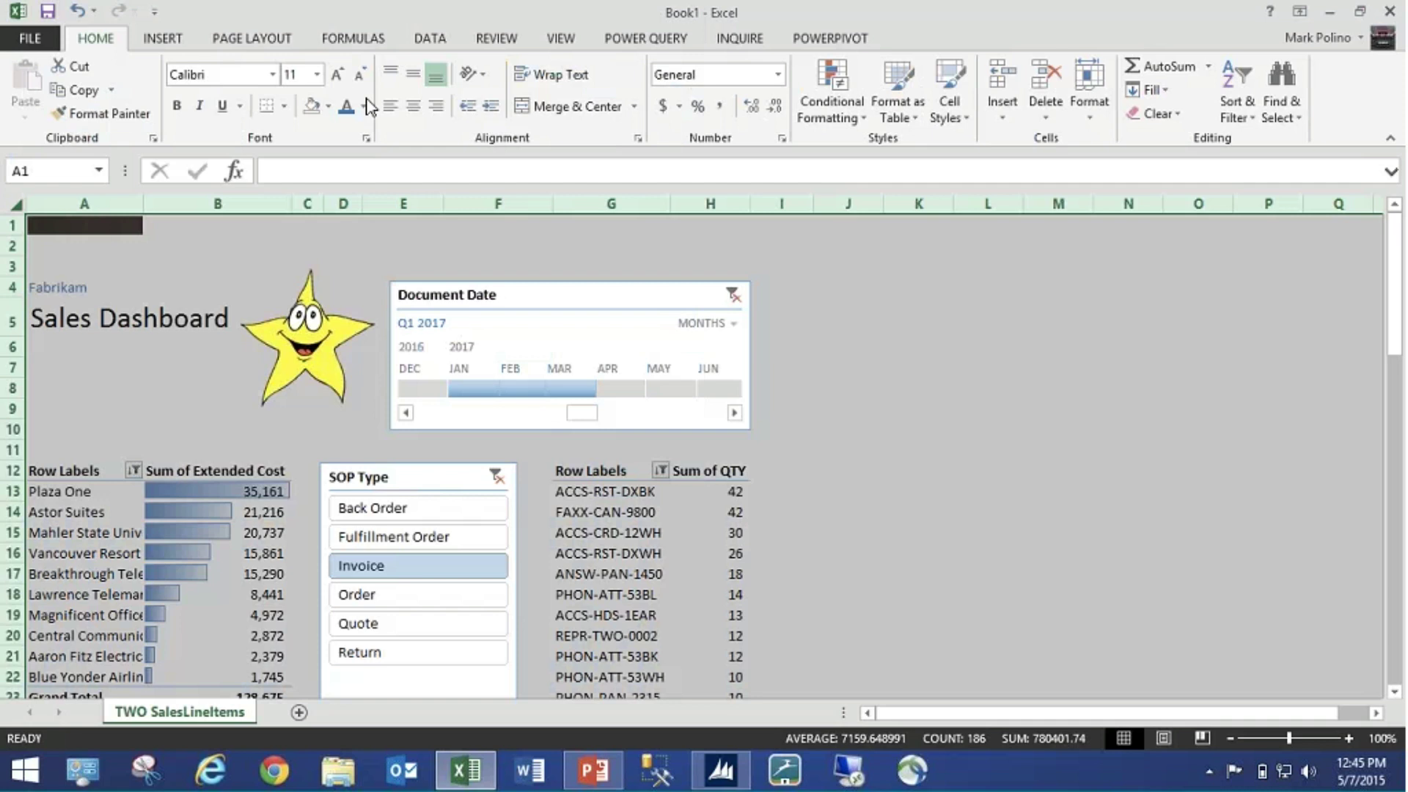
{"action": "left_click", "coordinate": [328, 106]}
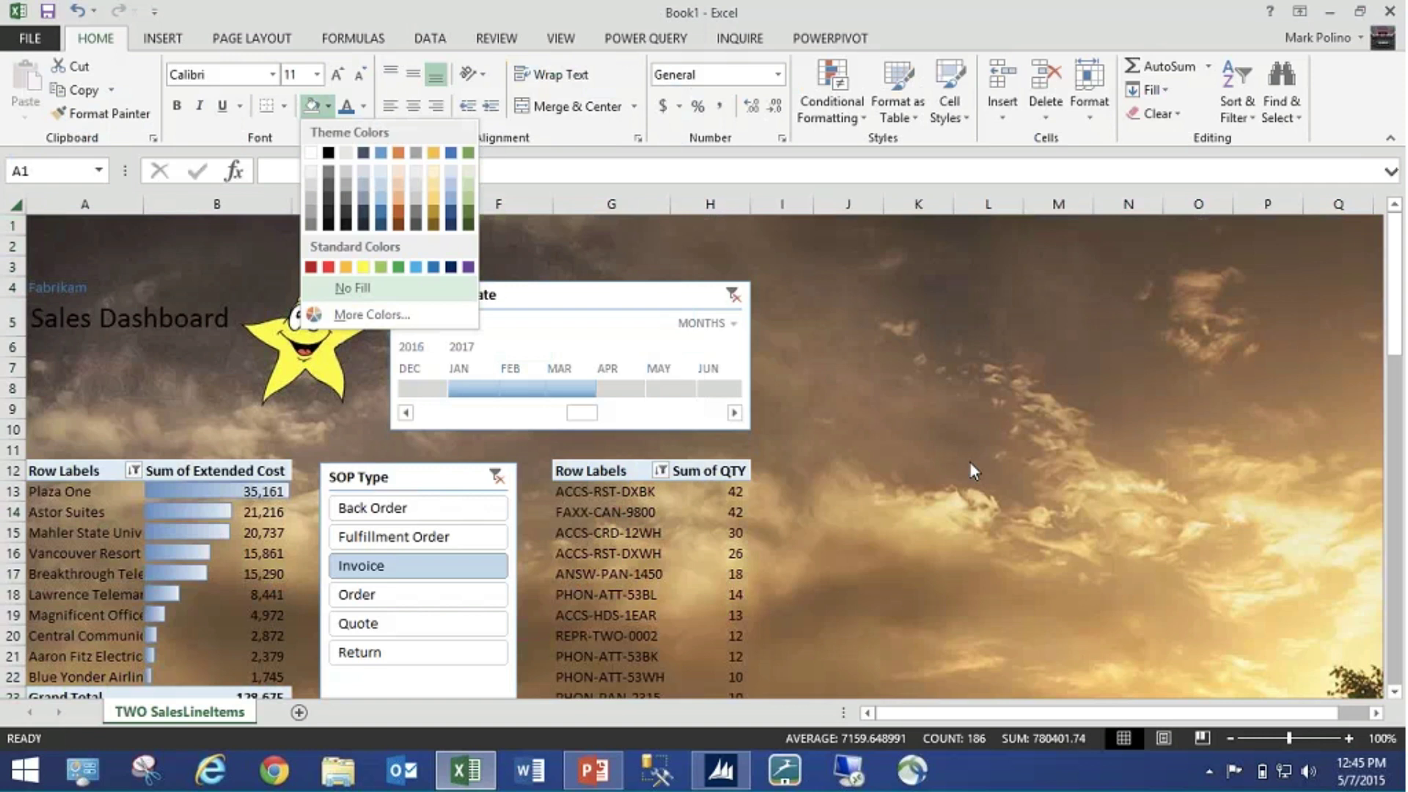
{"action": "left_click", "coordinate": [969, 461]}
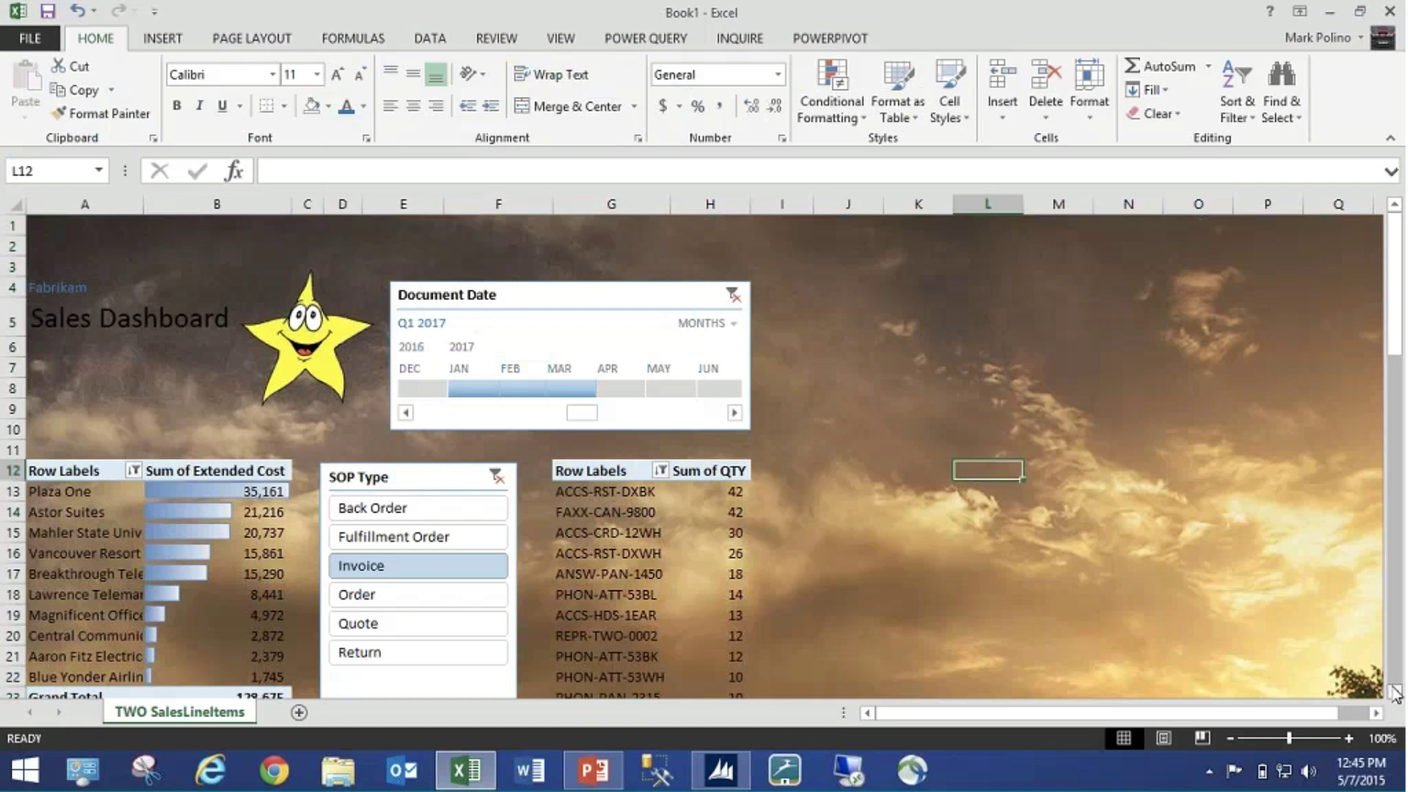
{"action": "left_click", "coordinate": [1393, 691]}
{"action": "left_click", "coordinate": [1393, 691]}
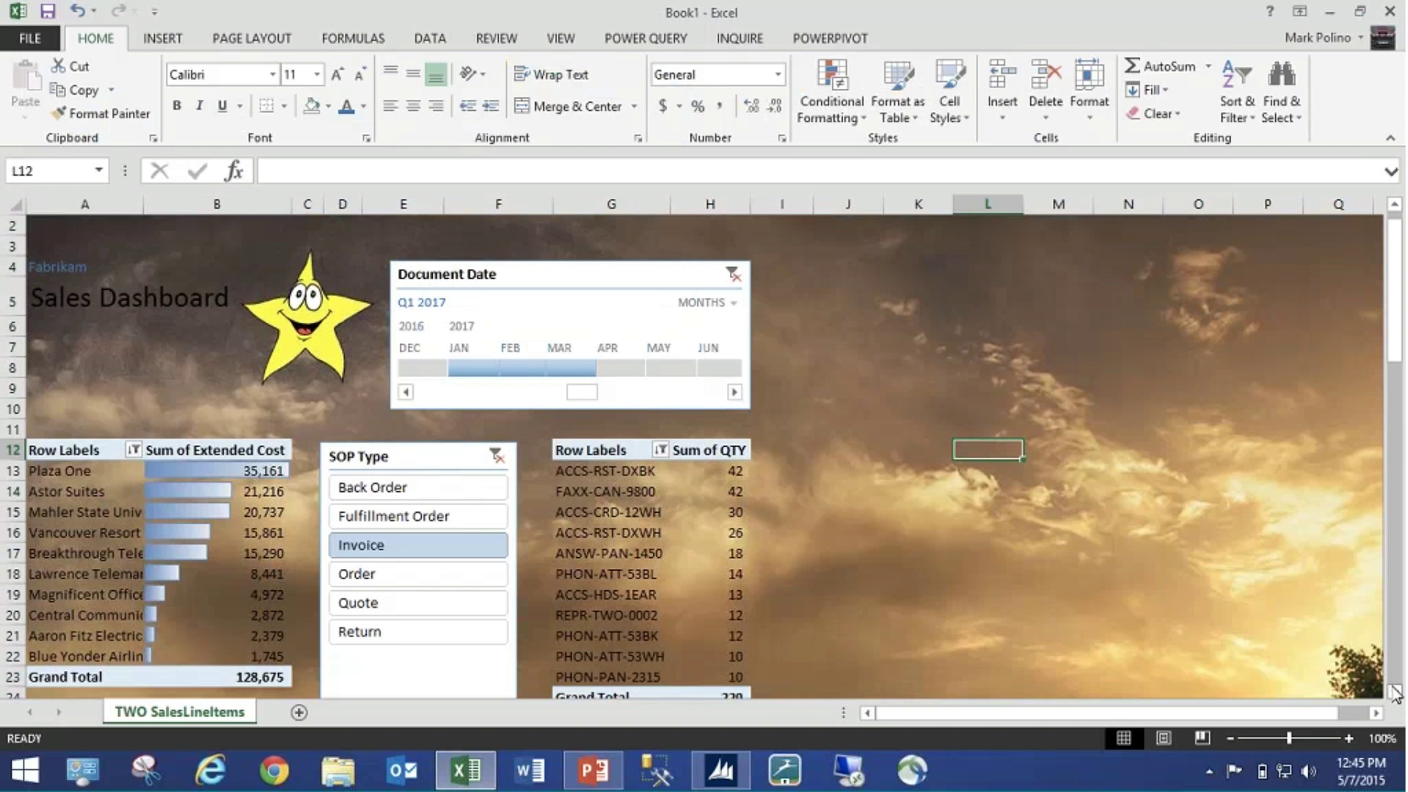
{"action": "scroll", "coordinate": [737, 471], "scroll_direction": "down", "scroll_amount": 2}
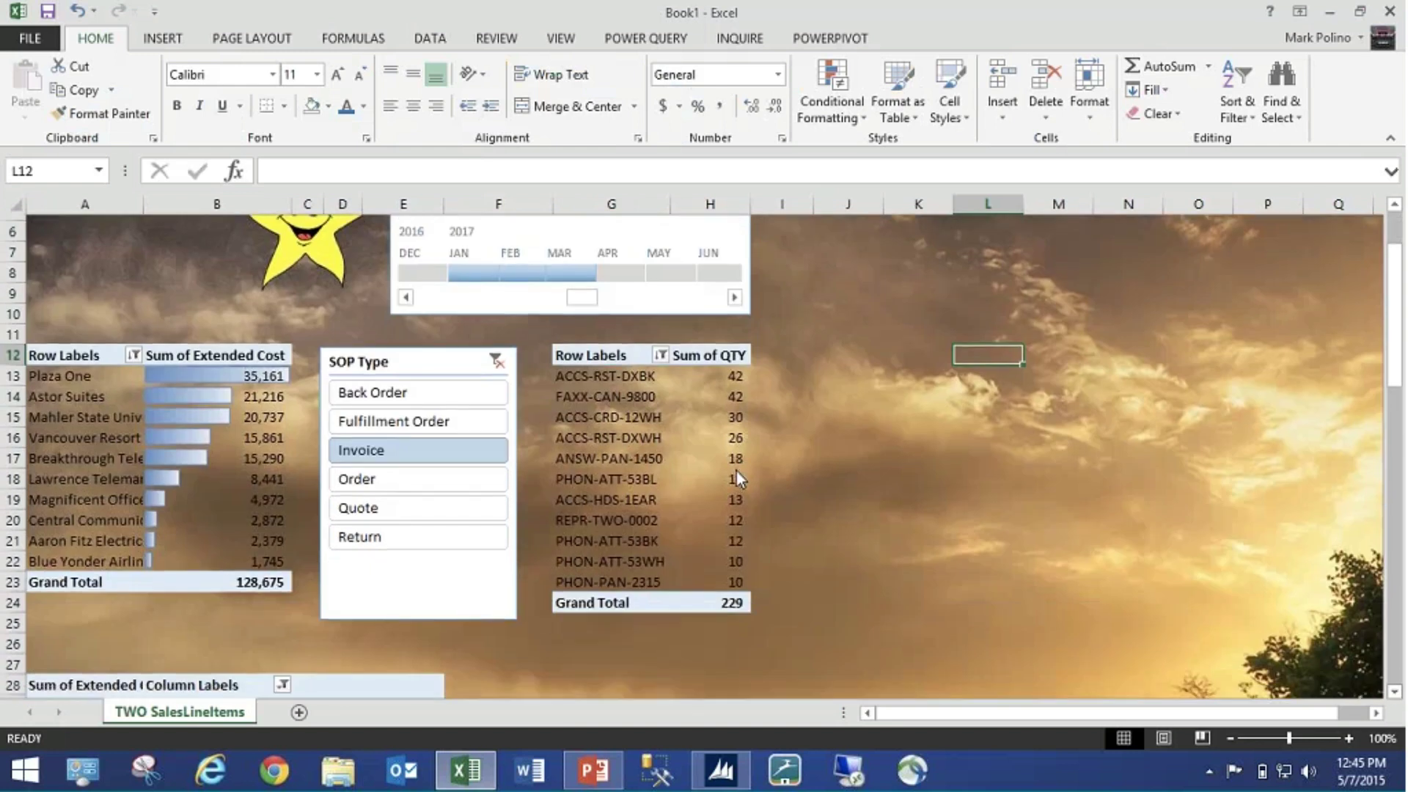